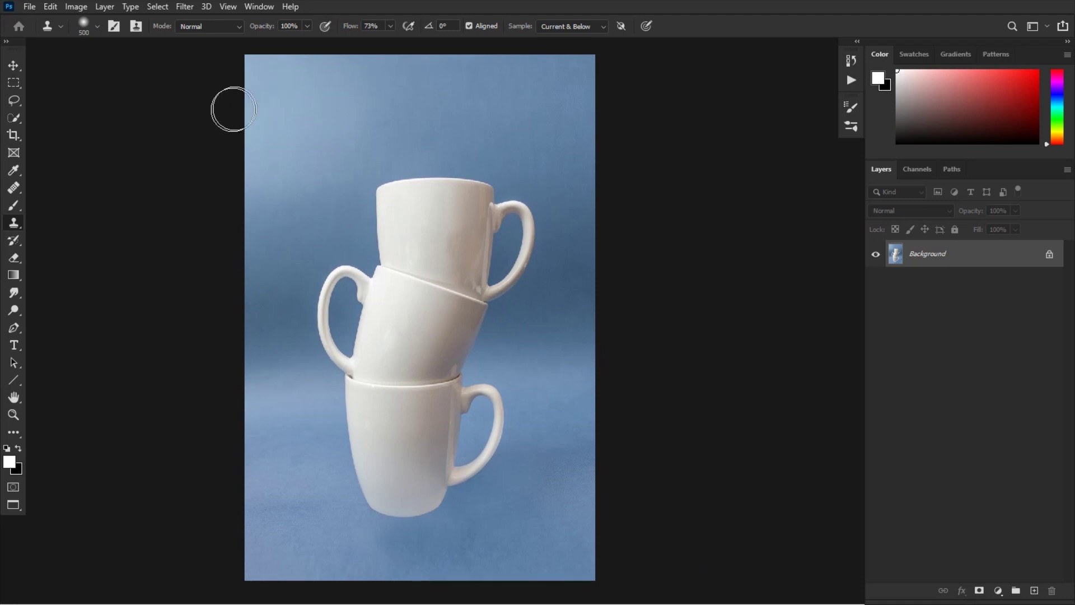
- Add a new empty layer above the background and ready the Brush with black as the foreground colour
key("v")
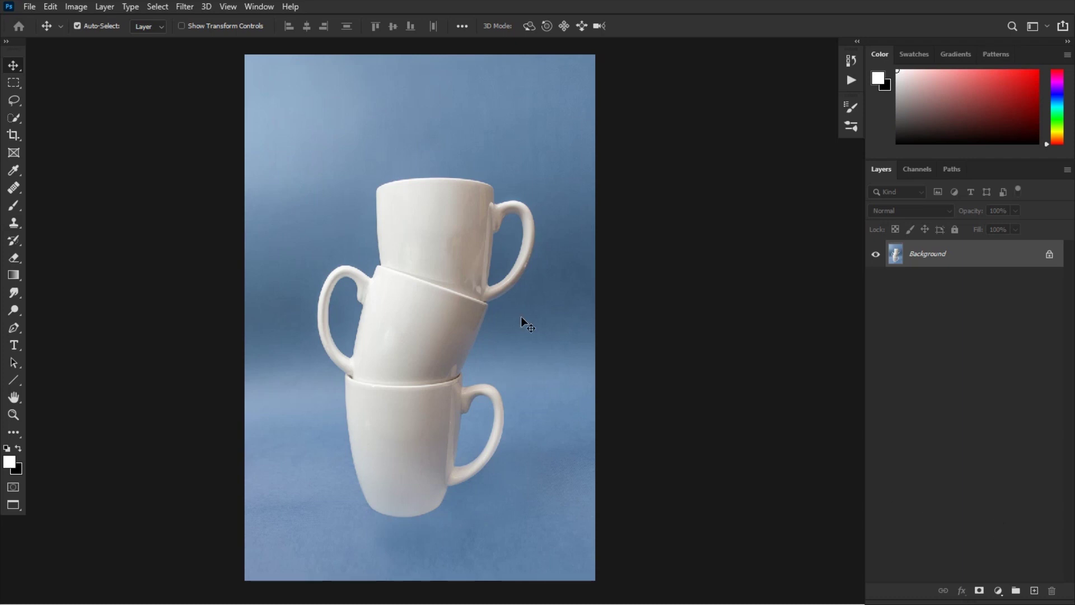
left_click(1035, 591)
key("b")
left_click_drag(903, 140, 884, 154)
scroll(485, 473, "down", 1)
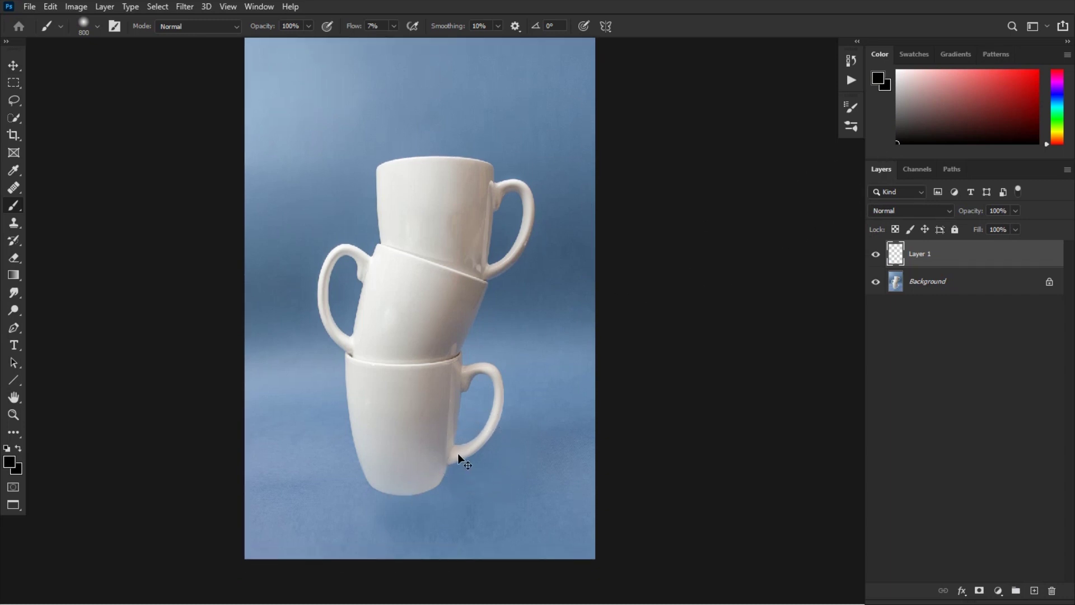
- Reduce the soft brush to 90 px for shading around the bottom mug
key("ctrl+plus")
left_click_drag(456, 465, 502, 342)
key("bracketleft")
key("bracketleft")
key("bracketleft")
key("bracketleft")
key("bracketleft")
key("bracketleft")
key("bracketleft")
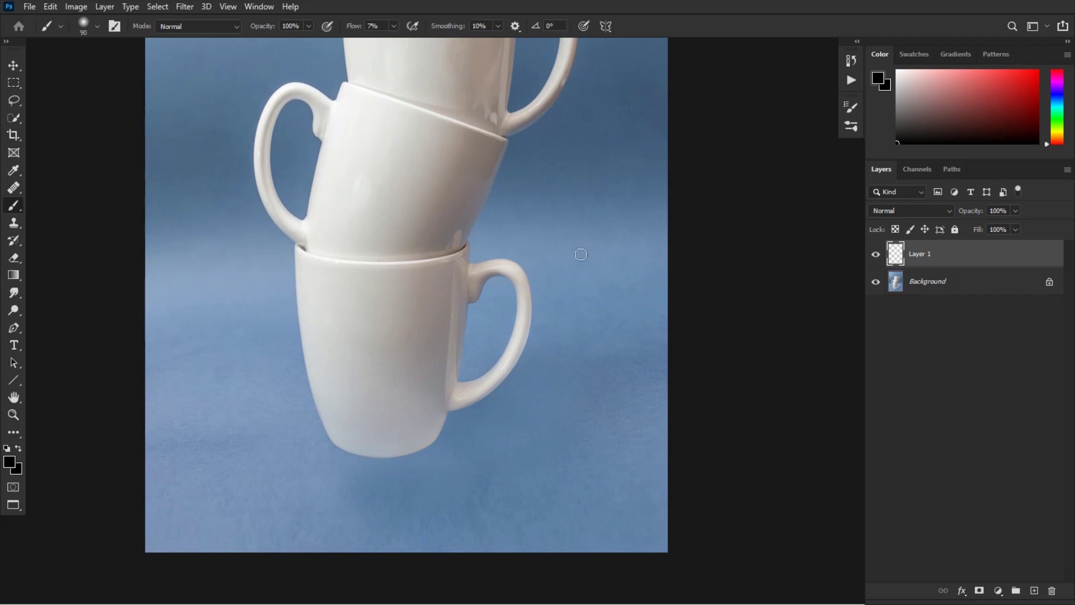
scroll(473, 298, "up", 2)
key("ctrl+minus")
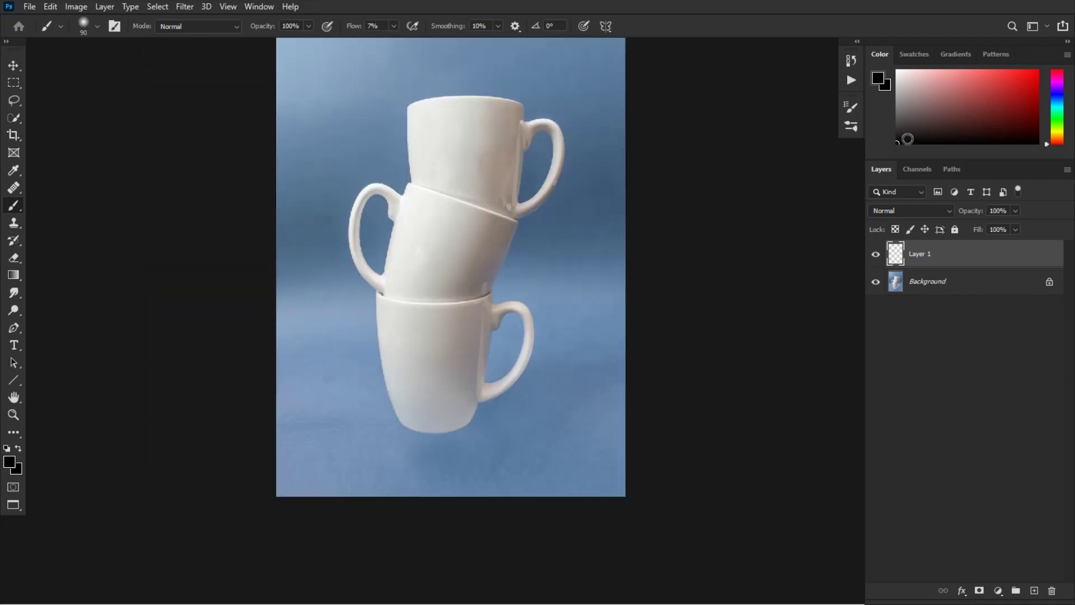
left_click_drag(653, 201, 597, 267)
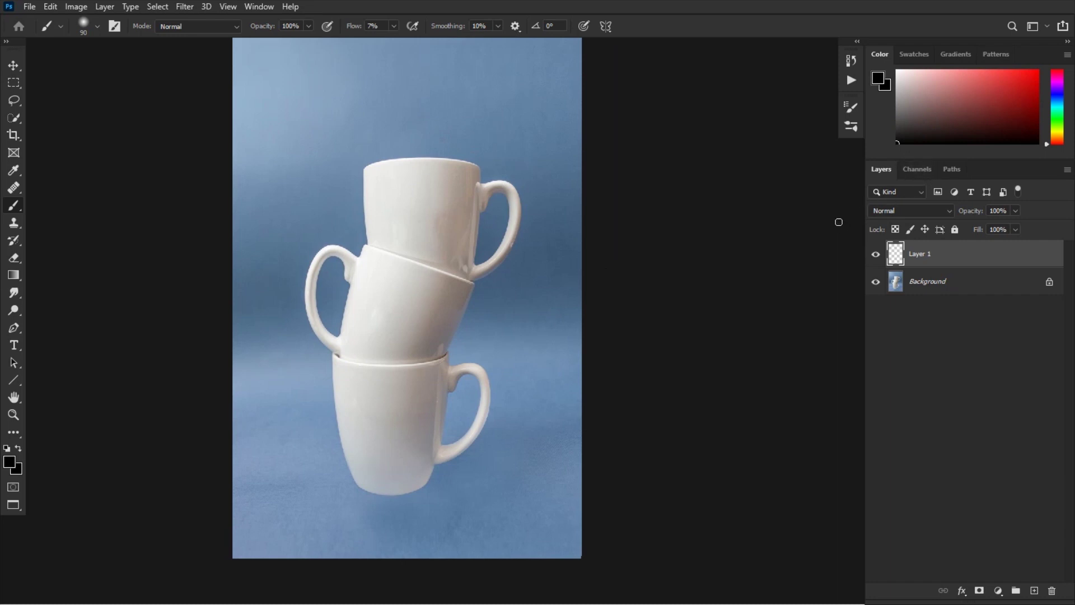
- Set the blend mode of Layer 1 to Multiply
left_click(872, 212)
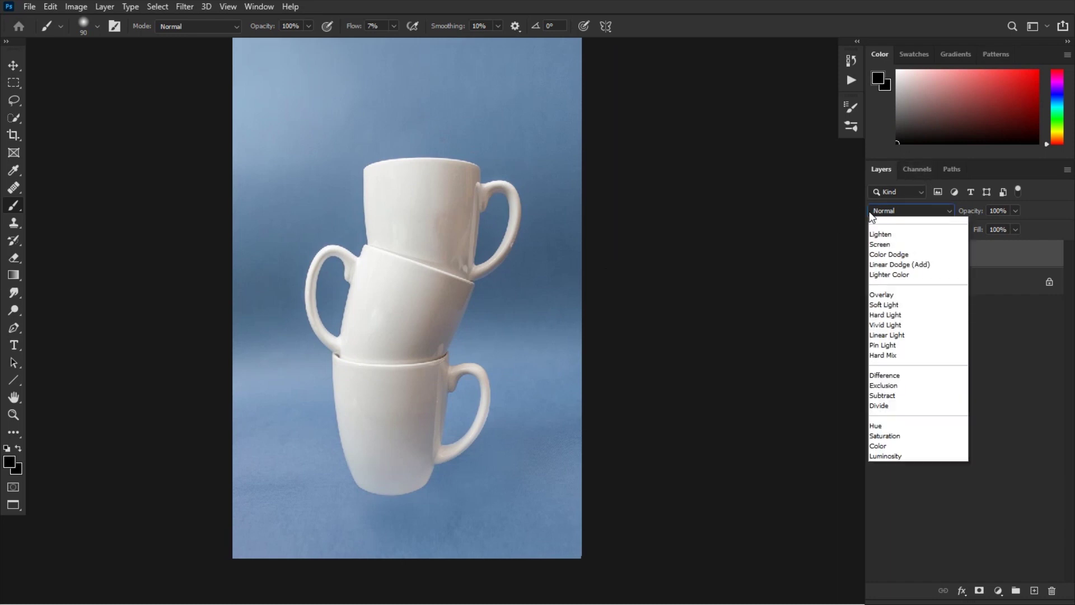
left_click(852, 242)
left_click(880, 212)
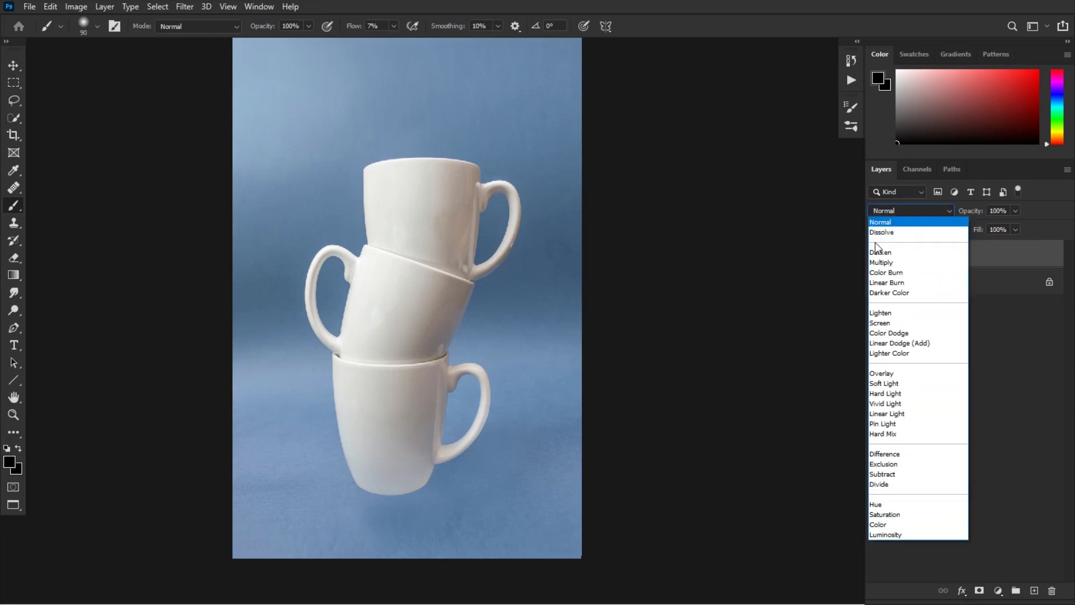
left_click(880, 262)
- Lower the brush flow to 3% for building up the shadow at the bottom mug's base
key("ctrl+plus")
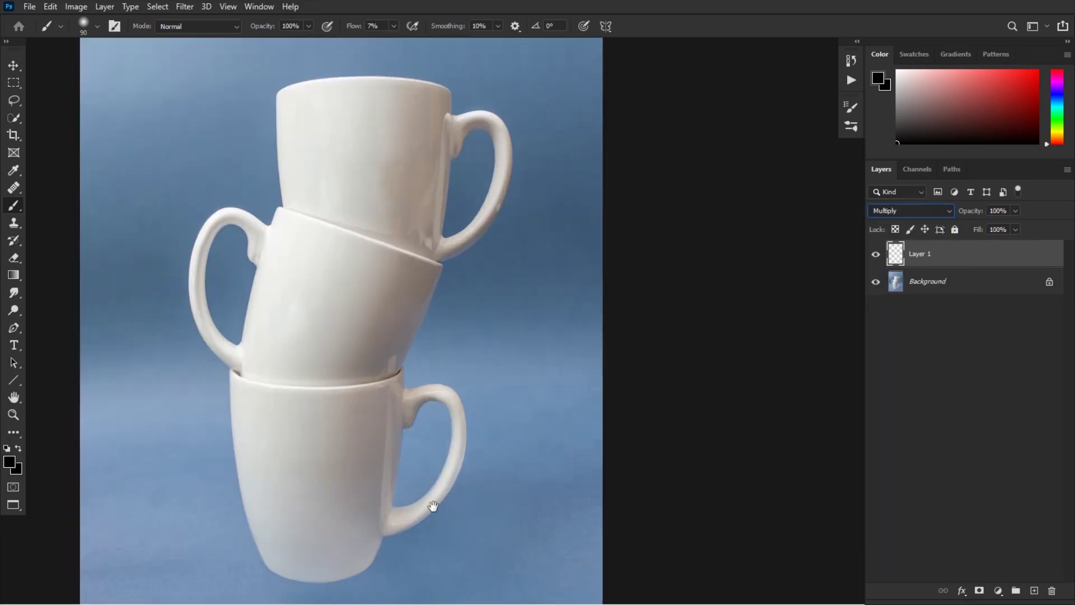
left_click_drag(434, 504, 503, 336)
key("ctrl+plus")
left_click_drag(354, 29, 351, 31)
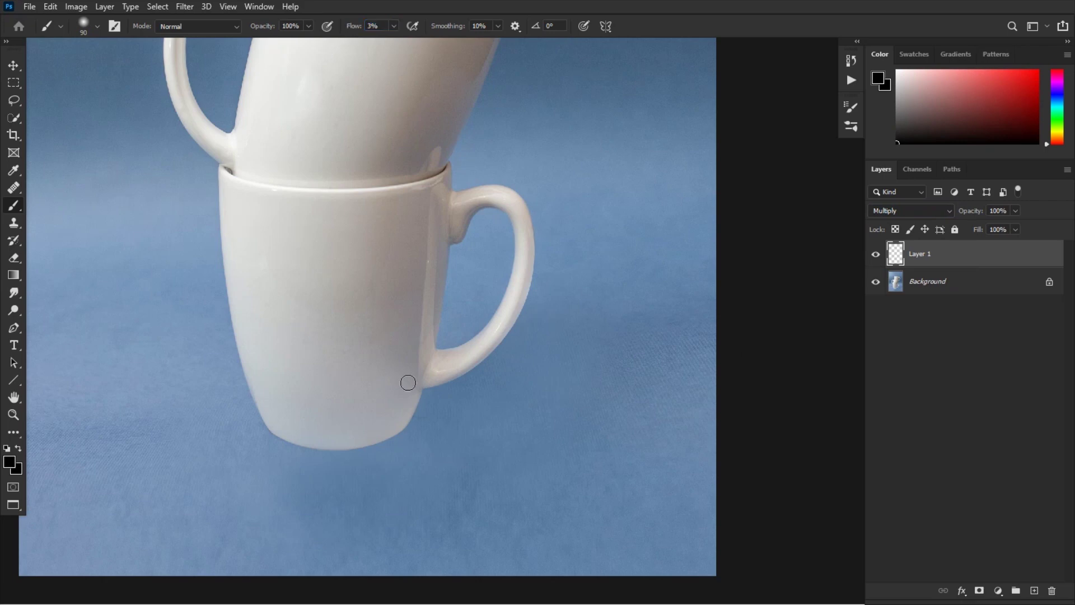
key("ctrl+plus")
left_click_drag(420, 444, 529, 292)
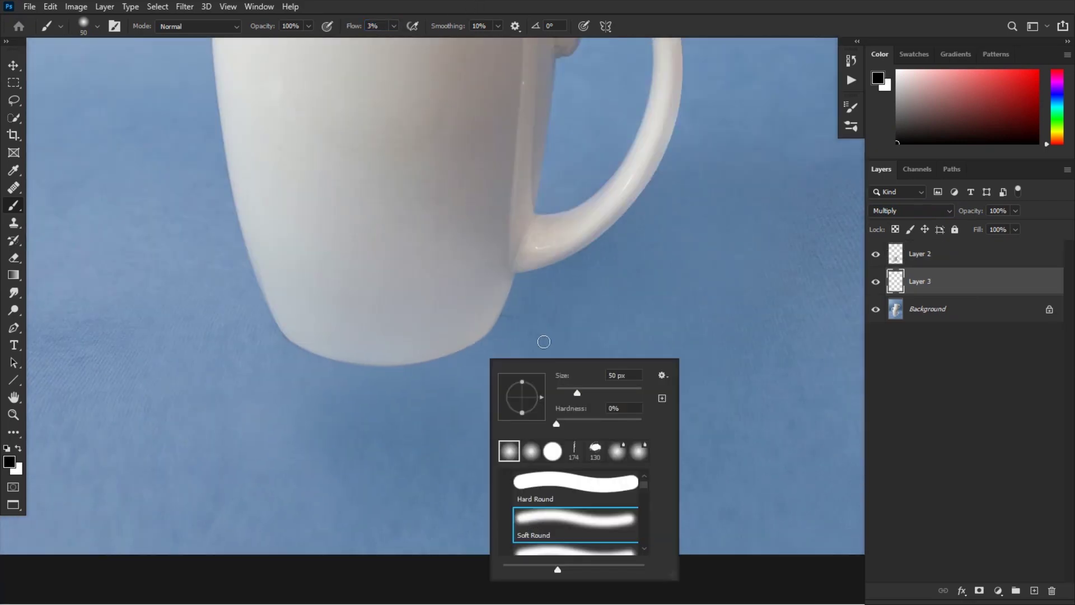
- Paint a thin contact shadow along the bottom mug's base on Layer 3 with a 30–35 px brush, and toggle the layer to compare
left_click(716, 27)
key("ctrl+plus")
key("bracketleft")
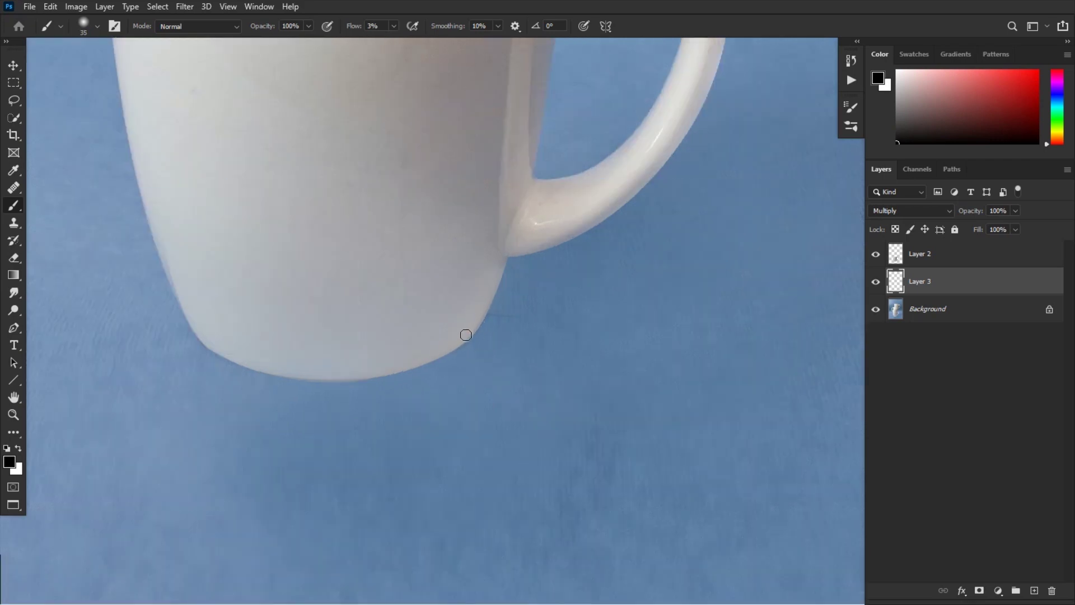
left_click_drag(456, 357, 497, 337)
key("ctrl+plus")
key("bracketleft")
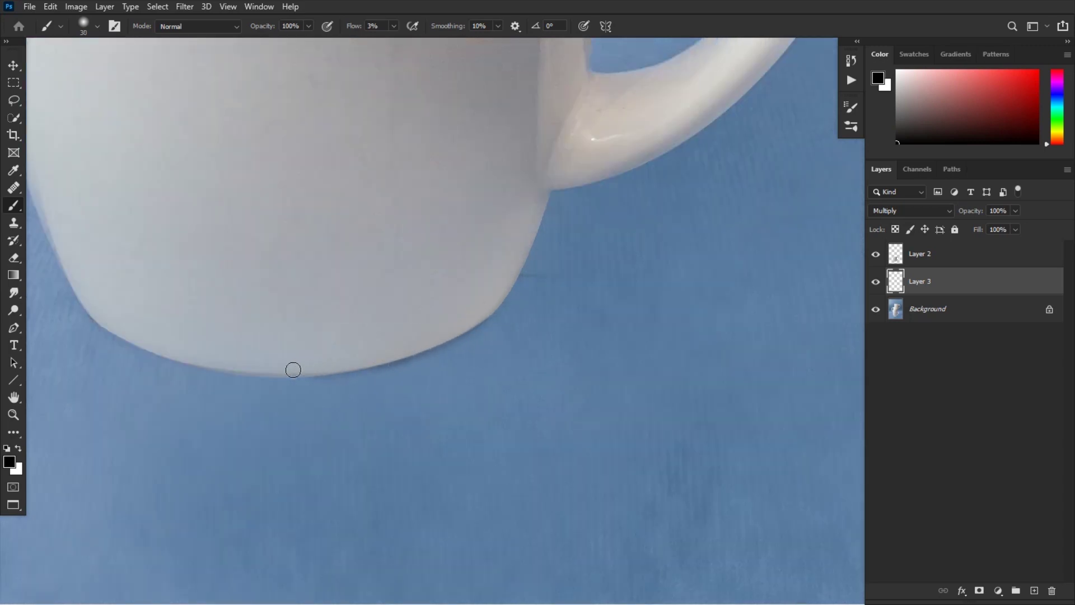
left_click_drag(256, 361, 504, 355)
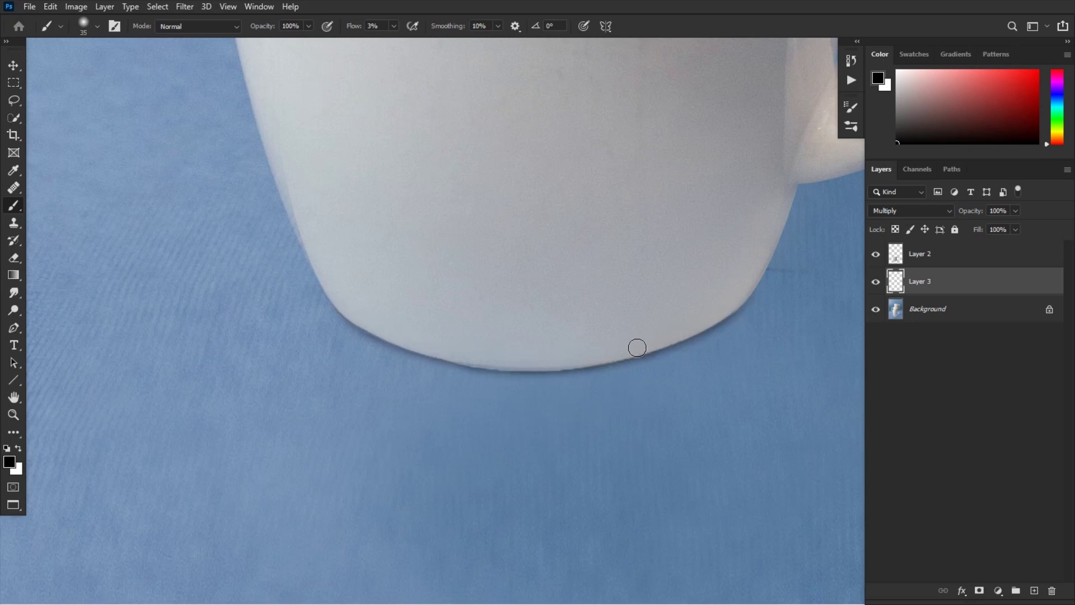
mouse_move(450, 355)
left_mouse_down()
mouse_move(379, 336)
mouse_move(335, 298)
left_mouse_up()
key("ctrl+minus")
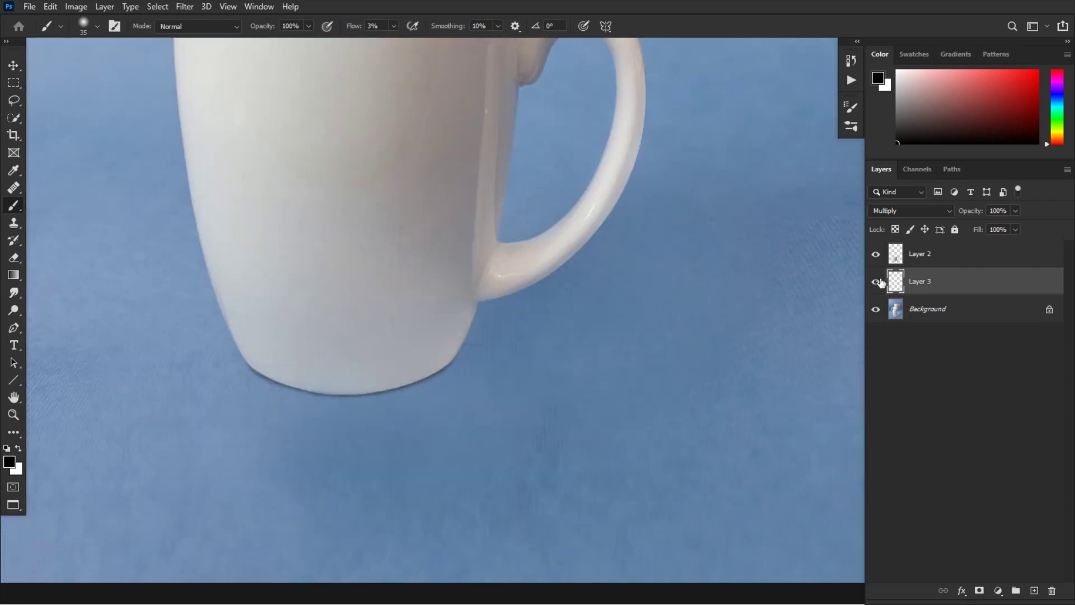
key("ctrl+minus")
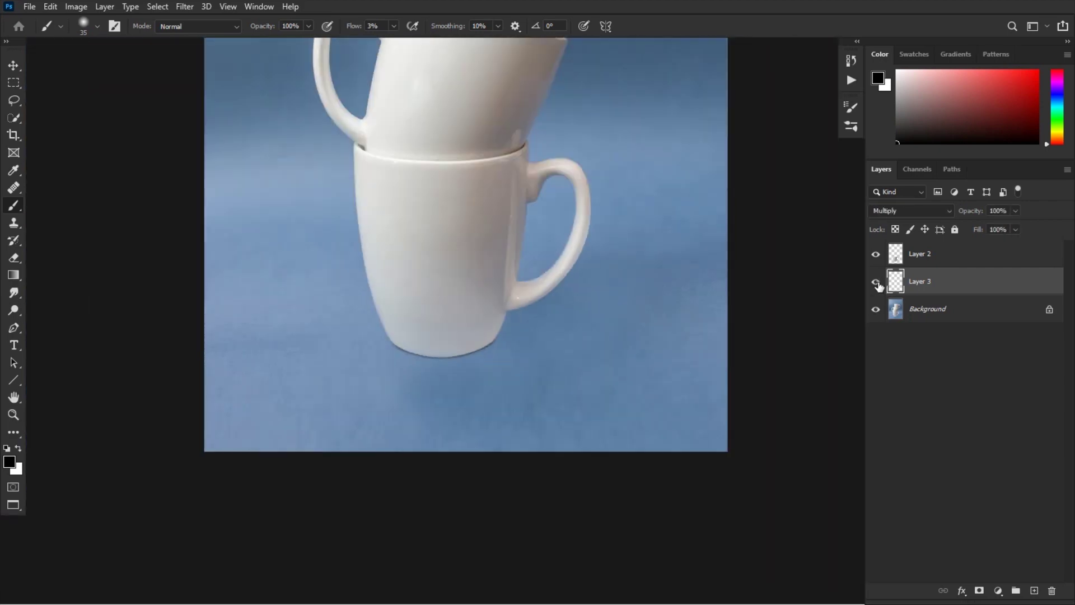
left_click(877, 283)
left_click(877, 283)
left_click_drag(483, 386, 408, 416)
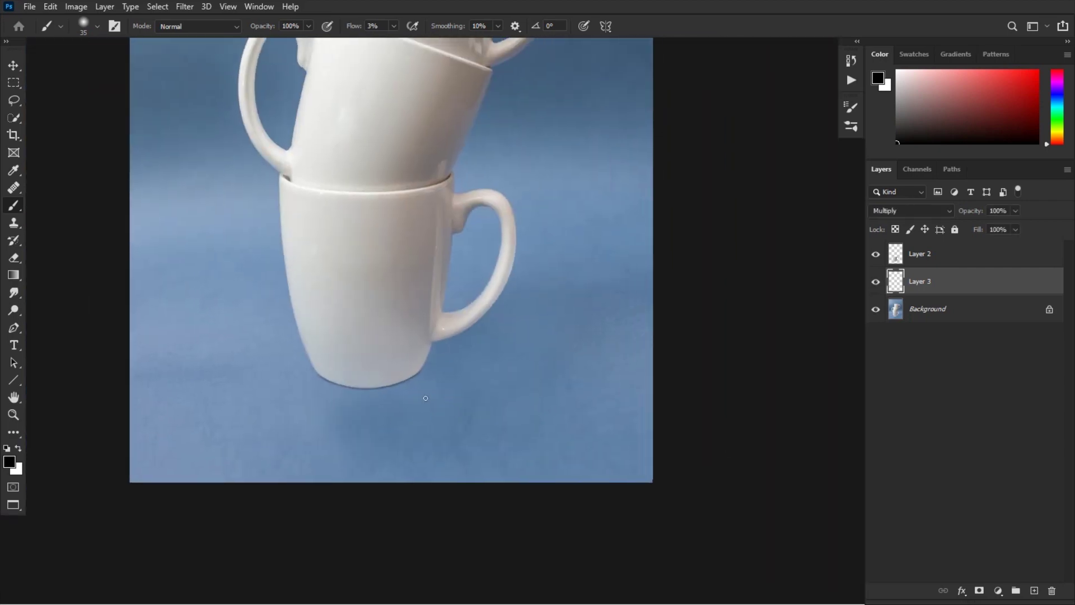
- Add a new layer above Layer 3 and enlarge the soft brush for a wider cast shadow
key("ctrl+plus")
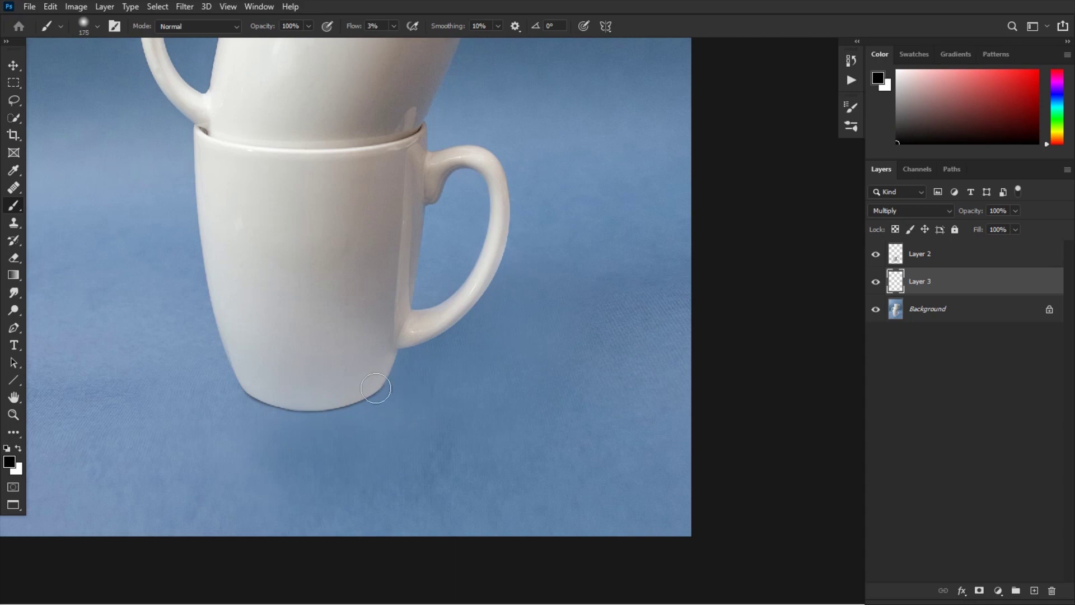
key("bracketright")
key("bracketright")
key("bracketright")
key("bracketright")
key("bracketleft")
left_click(1033, 591)
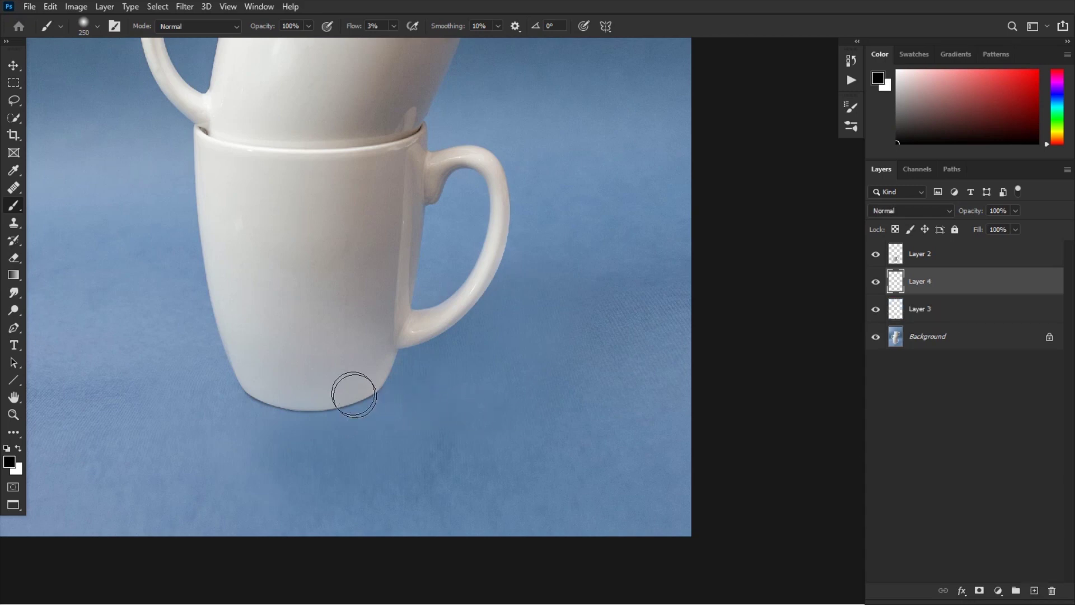
key("bracketright")
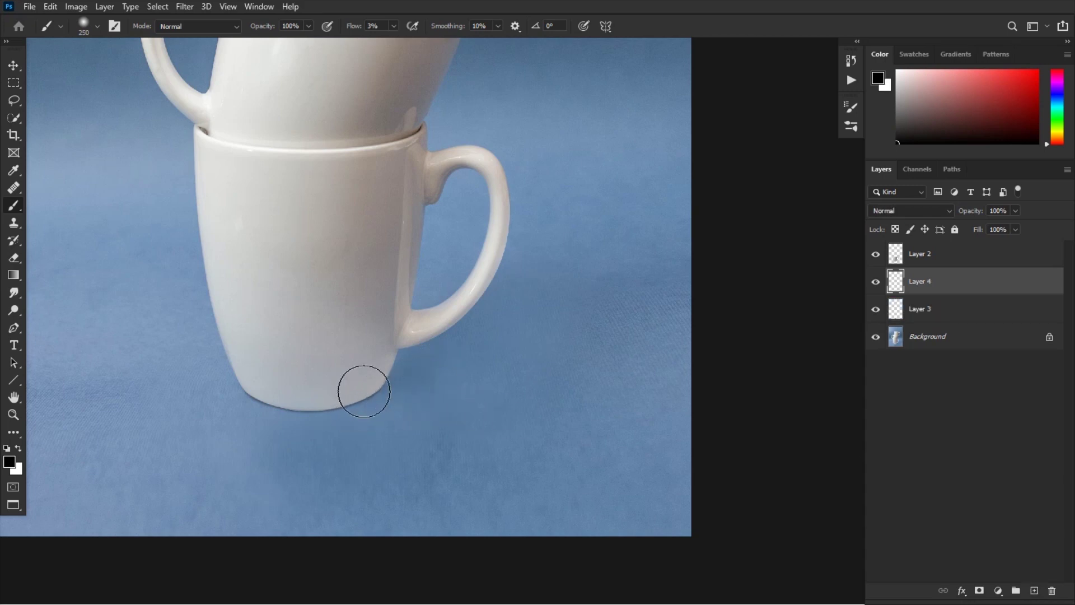
- Paint a faint cast shadow on Layer 4 from the mug's base out beneath the handle, reducing the brush to 150 px
mouse_move(326, 398)
left_mouse_down()
mouse_move(386, 385)
mouse_move(497, 331)
left_mouse_up()
key("bracketleft")
key("bracketleft")
key("bracketleft")
key("bracketleft")
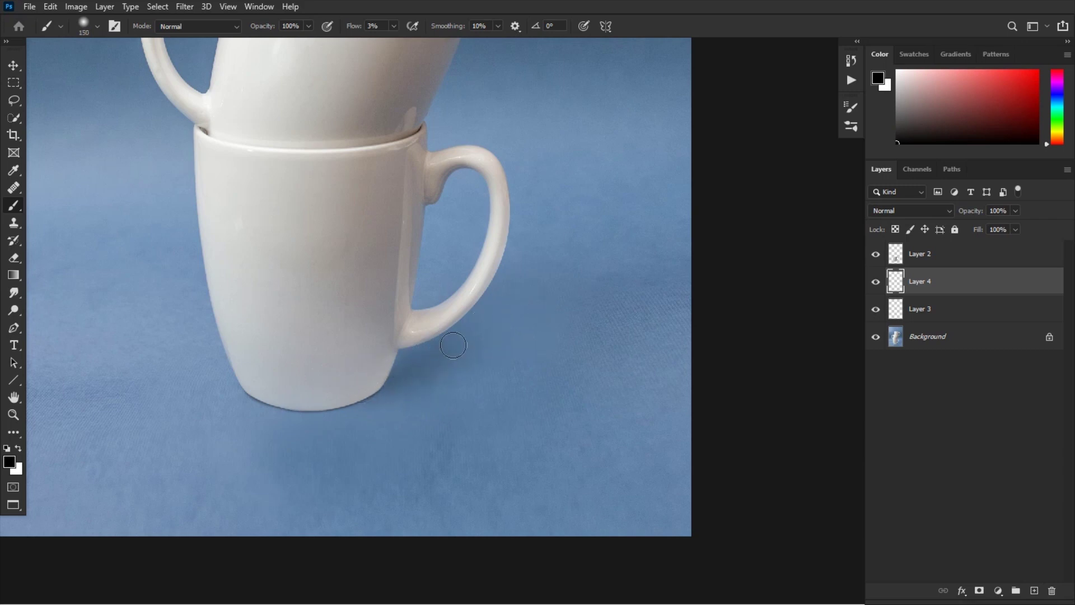
- Deepen and spread the cast shadow beneath the bottom mug's handle using a soft brush of 500 px, then 300 px
key("bracketright")
key("bracketright")
key("bracketright")
key("bracketright")
key("bracketright")
key("bracketright")
mouse_move(352, 385)
left_mouse_down()
mouse_move(505, 341)
mouse_move(350, 384)
mouse_move(487, 317)
mouse_move(427, 367)
mouse_move(344, 389)
left_mouse_up()
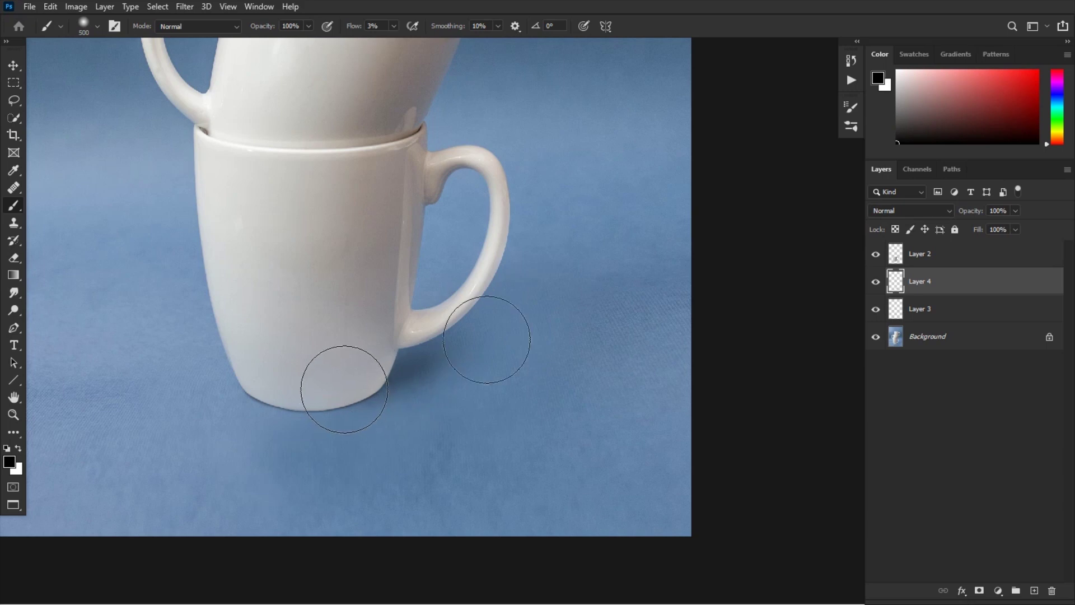
key("bracketleft")
key("bracketleft")
key("bracketleft")
key("bracketleft")
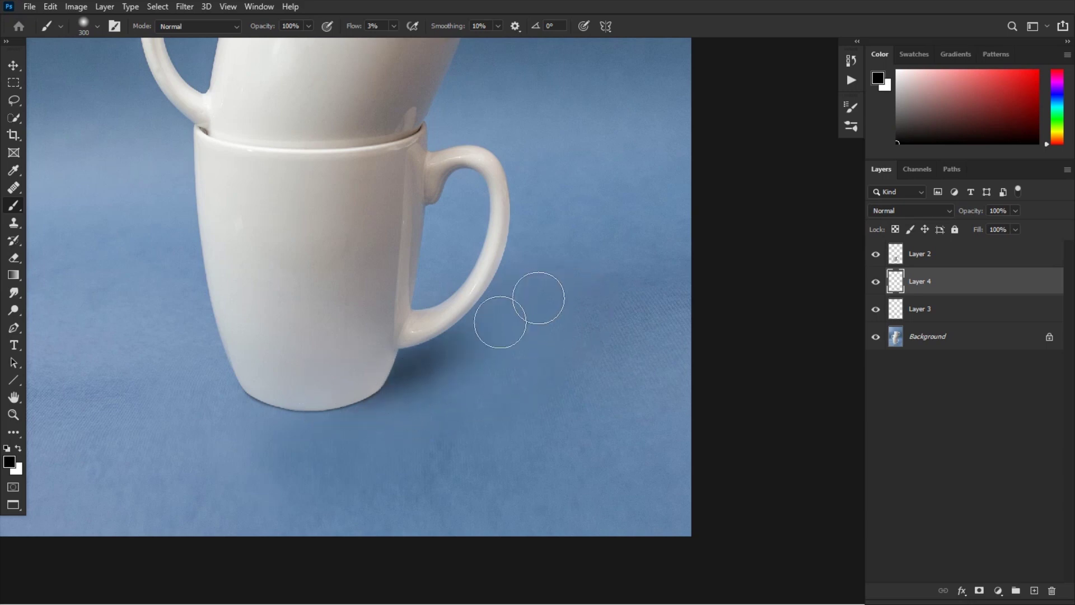
- Soften the outer edges of the cast shadow using the Eraser at 11% flow and about 500 px
key("e")
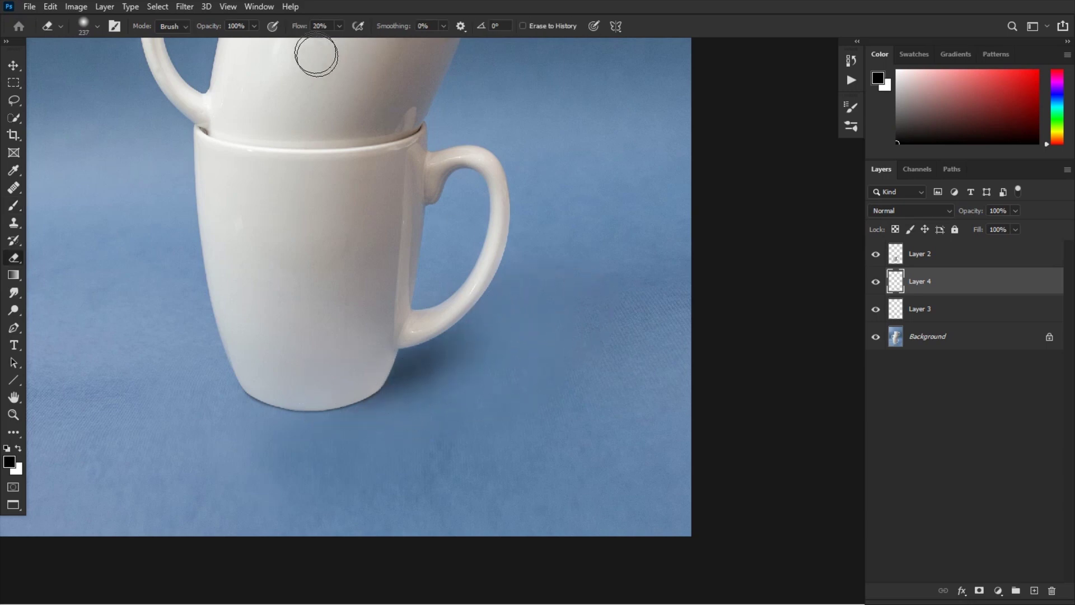
left_click_drag(301, 28, 295, 29)
key("bracketleft")
key("bracketleft")
key("bracketright")
key("bracketright")
key("bracketright")
key("bracketright")
key("bracketright")
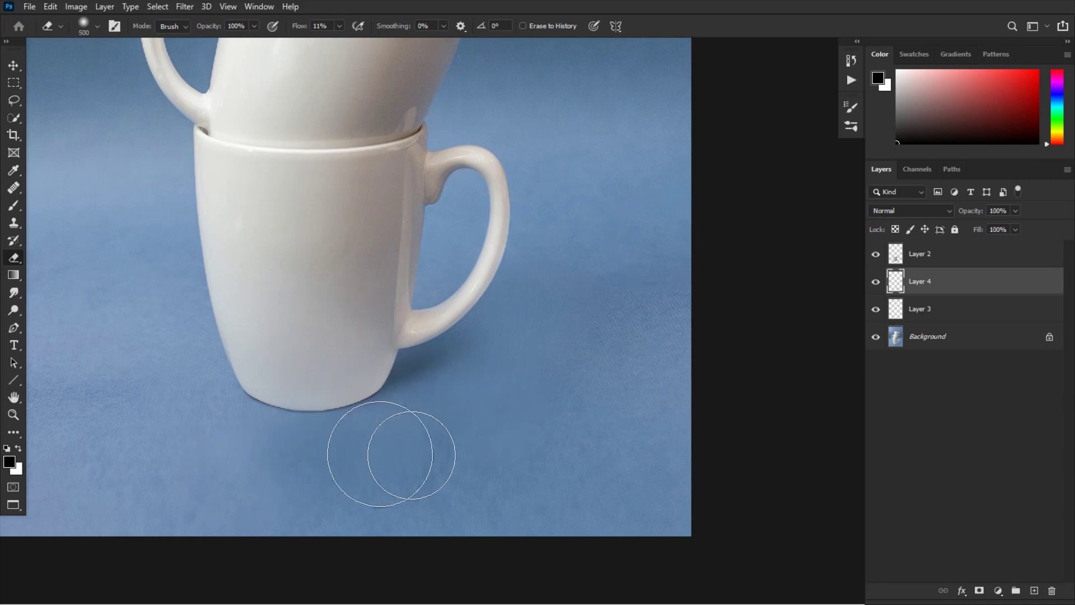
- Brush a broad, diffuse shadow over the floor beside the bottom mug with a 1000 px soft brush
key("b")
key("bracketright")
key("bracketright")
key("bracketright")
key("bracketright")
key("bracketright")
key("bracketright")
key("bracketright")
key("bracketright")
key("bracketright")
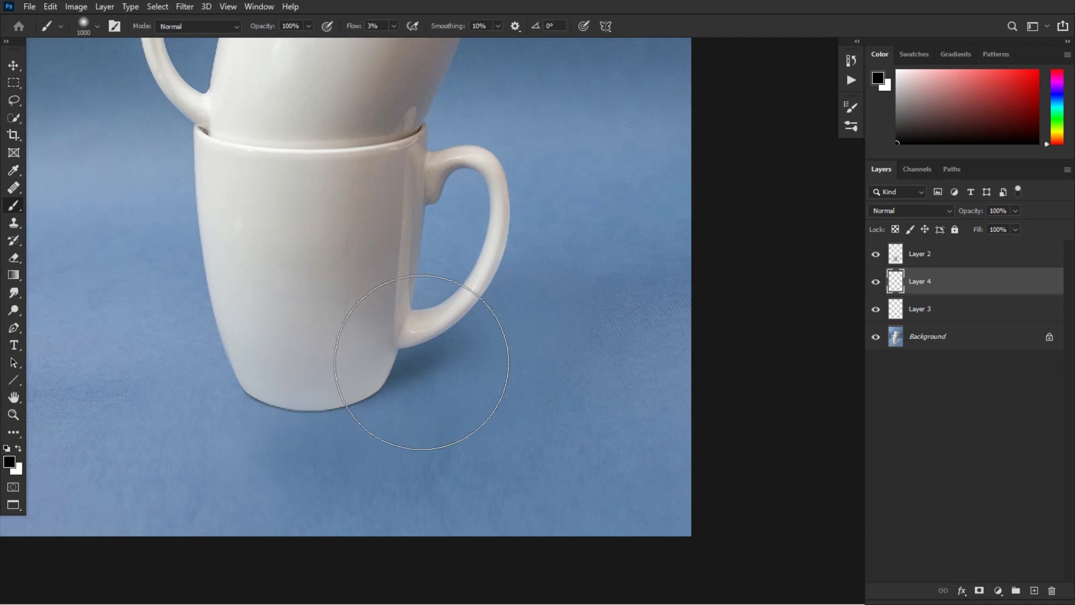
mouse_move(421, 362)
left_mouse_down()
mouse_move(483, 358)
mouse_move(368, 377)
mouse_move(459, 366)
left_mouse_up()
- Darken the shadow close to the mug's base and below the handle with soft brush sizes between 500 and 900 px
key("bracketleft")
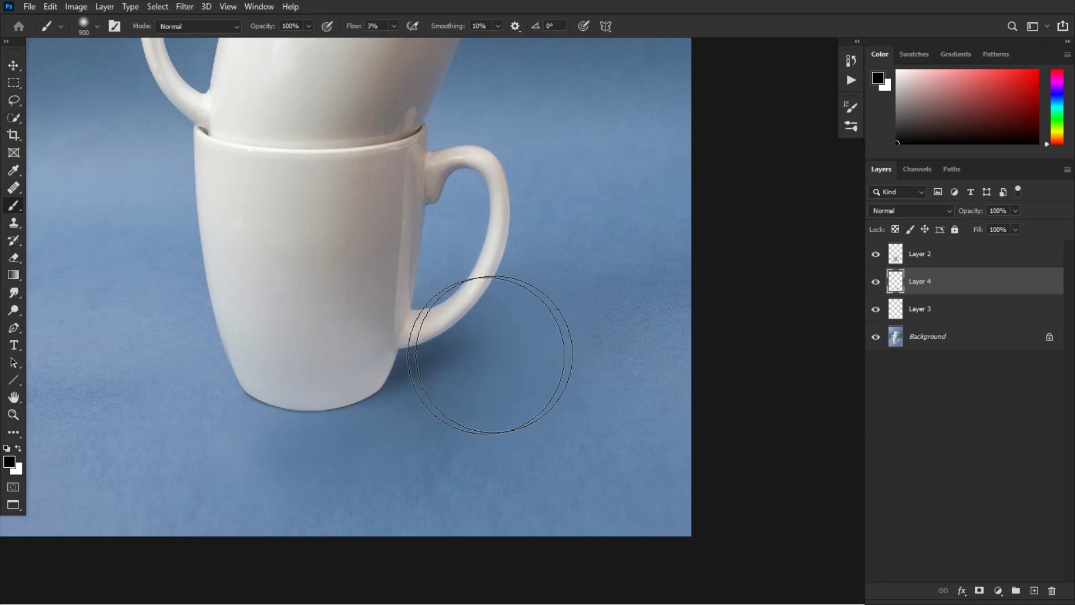
key("bracketleft")
key("bracketleft")
key("bracketleft")
key("bracketleft")
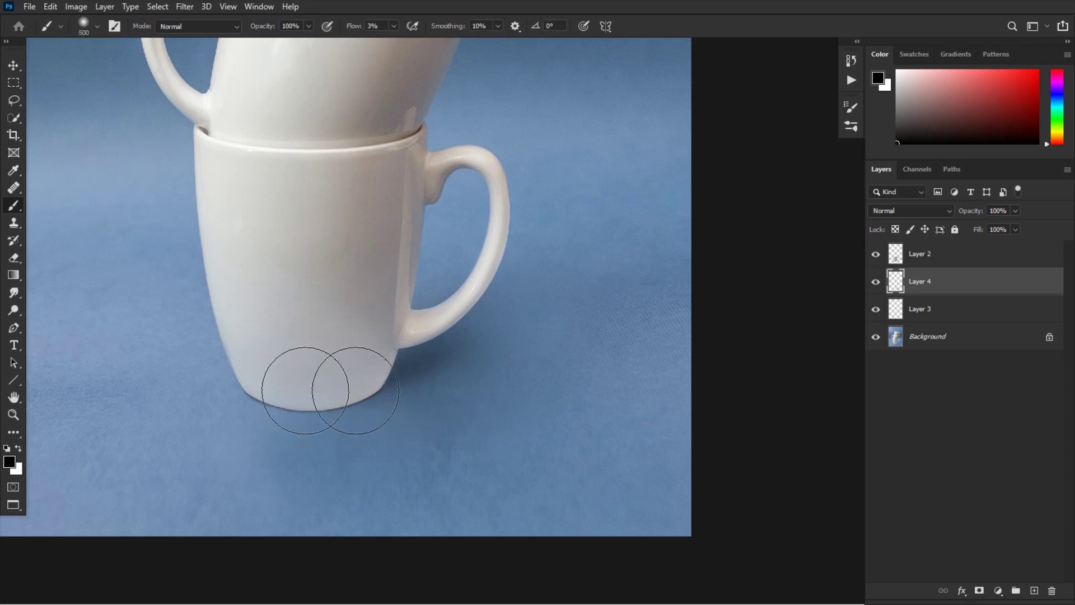
key("bracketright")
key("bracketright")
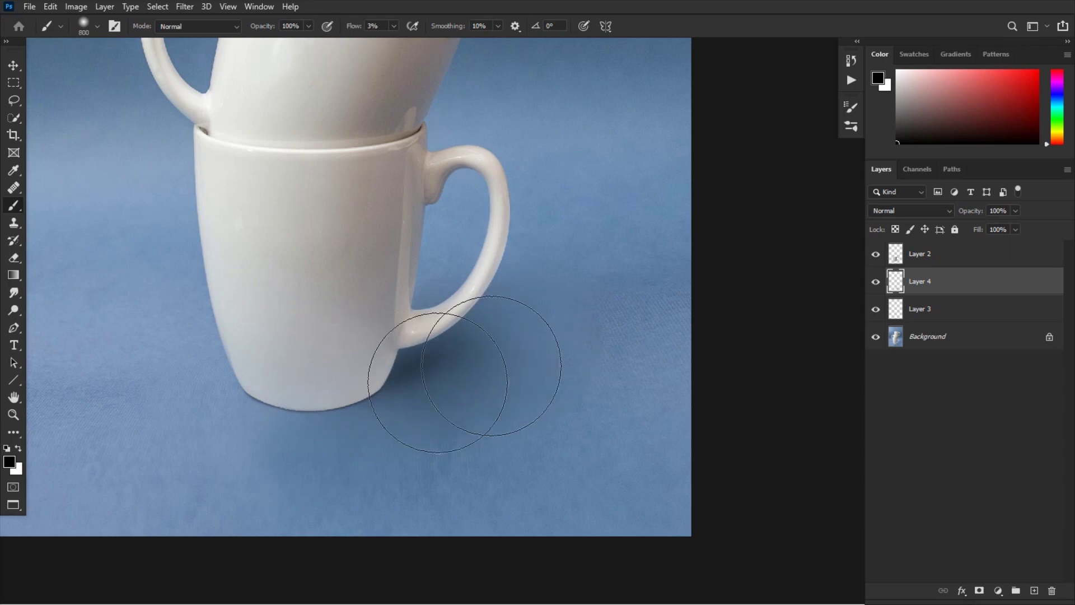
key("bracketleft")
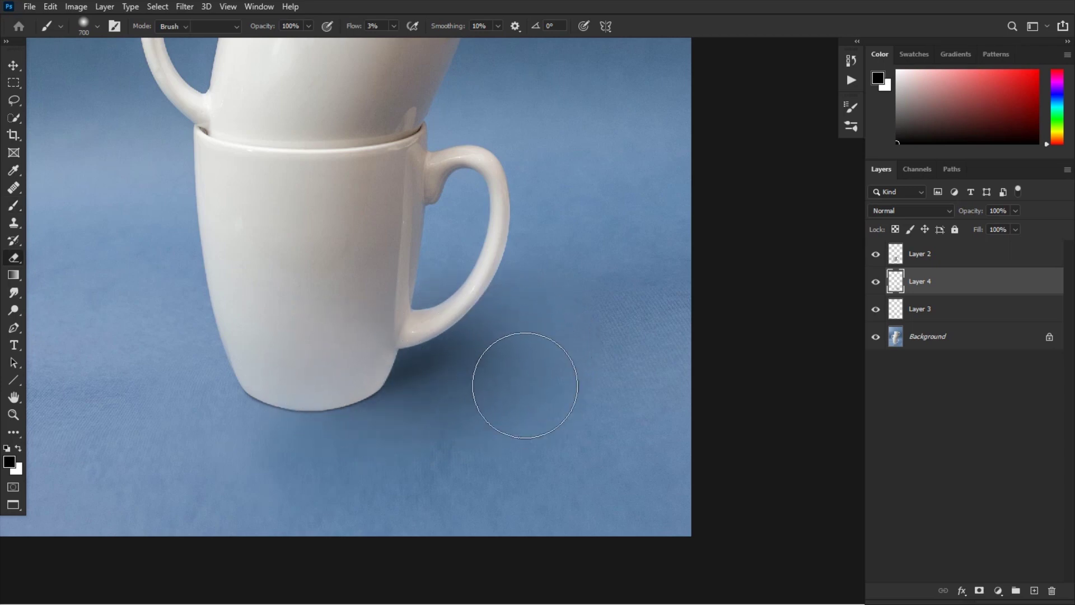
- Fade the far side of the cast shadow with a 600 px eraser, and toggle Layer 4 to compare
key("e")
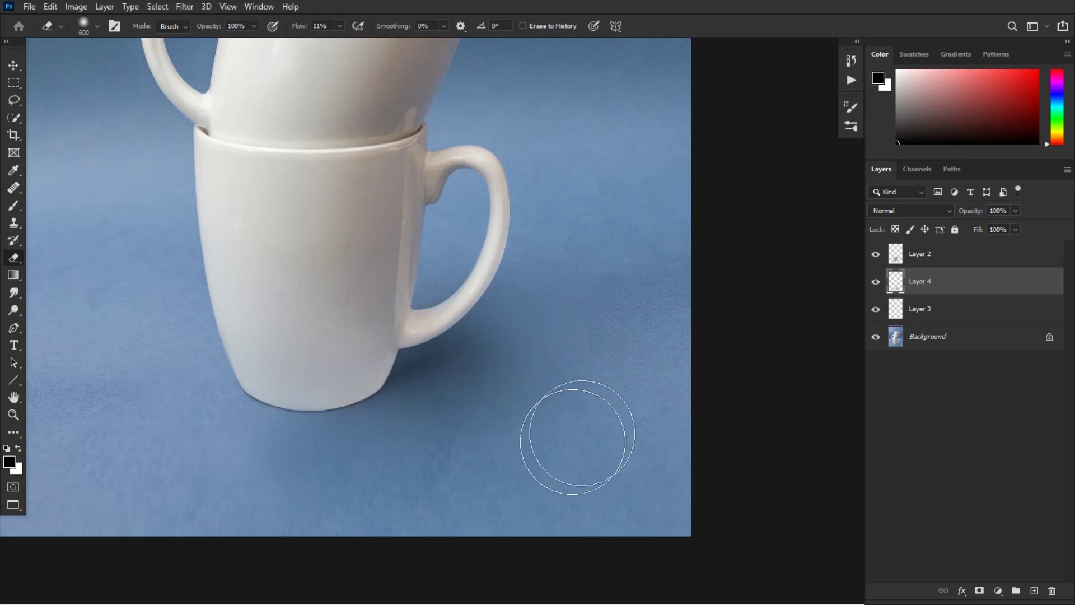
key("ctrl+minus")
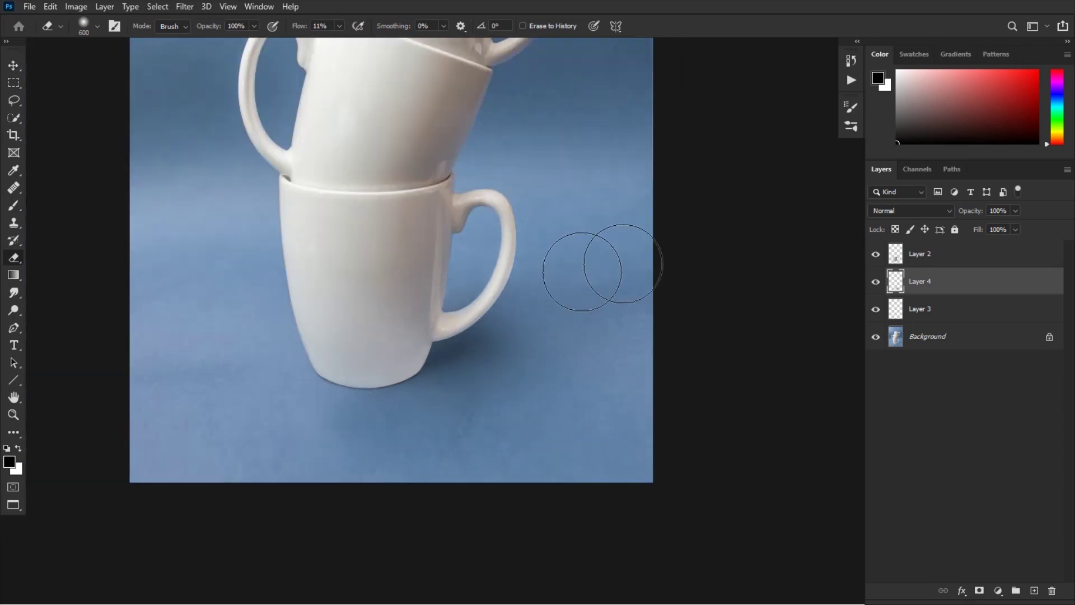
key("bracketleft")
key("bracketleft")
left_click(876, 282)
left_click(877, 284)
- Fade the outer edge of the cast shadow on Layer 4 with an eraser of 700 to 800 px
key("ctrl+minus")
key("bracketright")
key("bracketright")
key("bracketright")
key("bracketright")
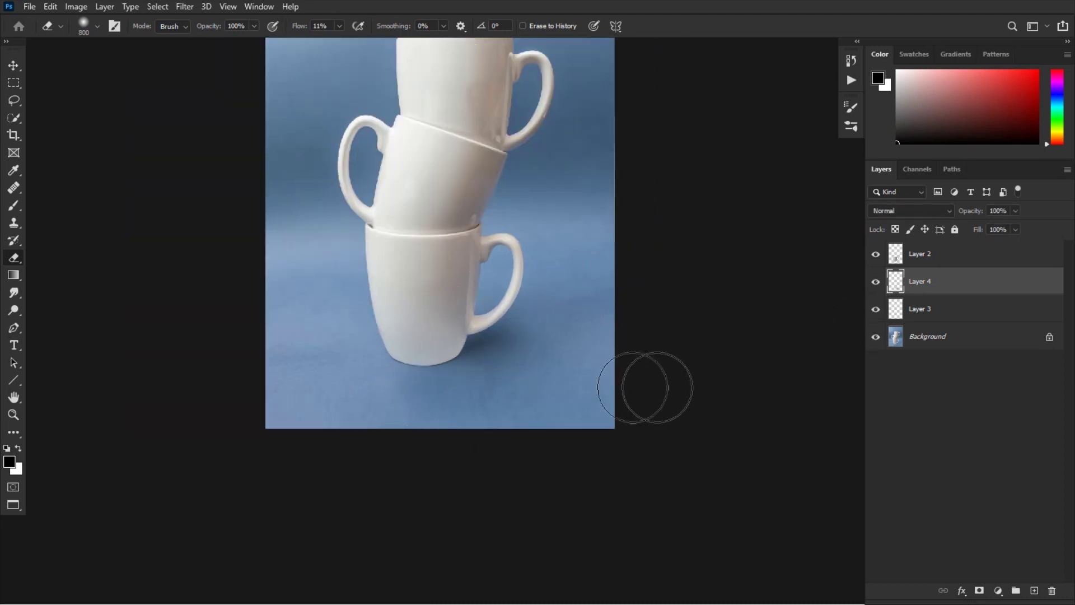
key("bracketleft")
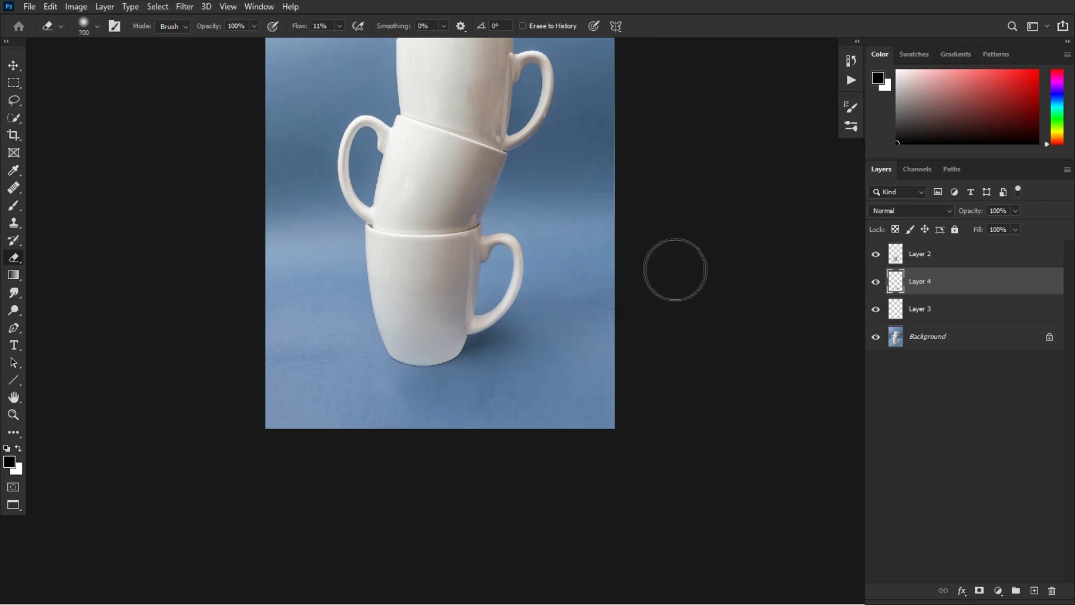
left_click_drag(610, 337, 567, 385)
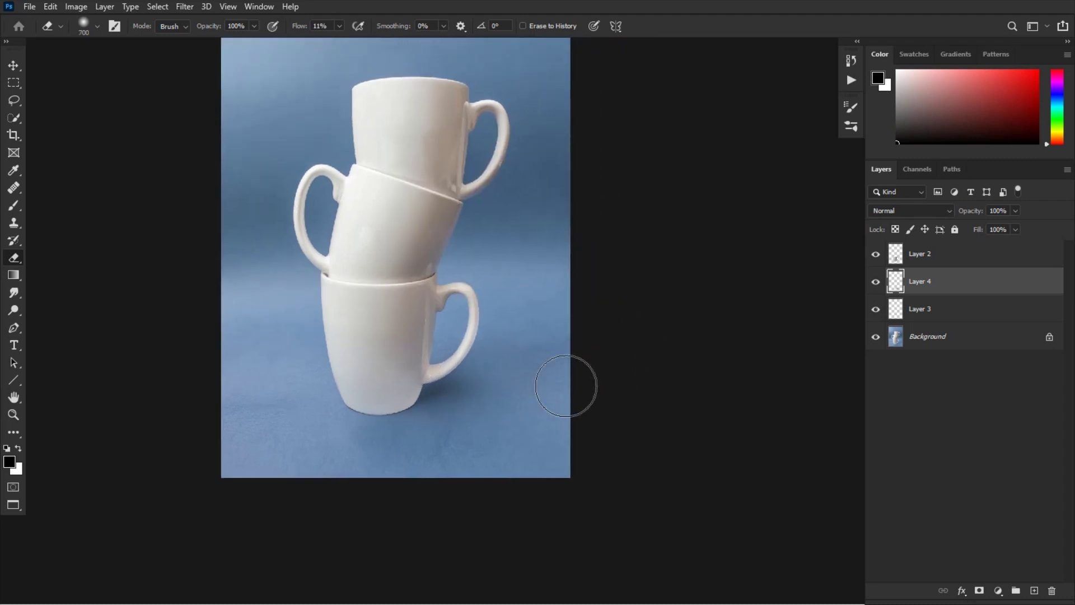
- Darken the floor shadow beside the mug's base and under the handle with a 3% flow brush of 500 to 700 px
key("ctrl+plus")
key("ctrl+plus")
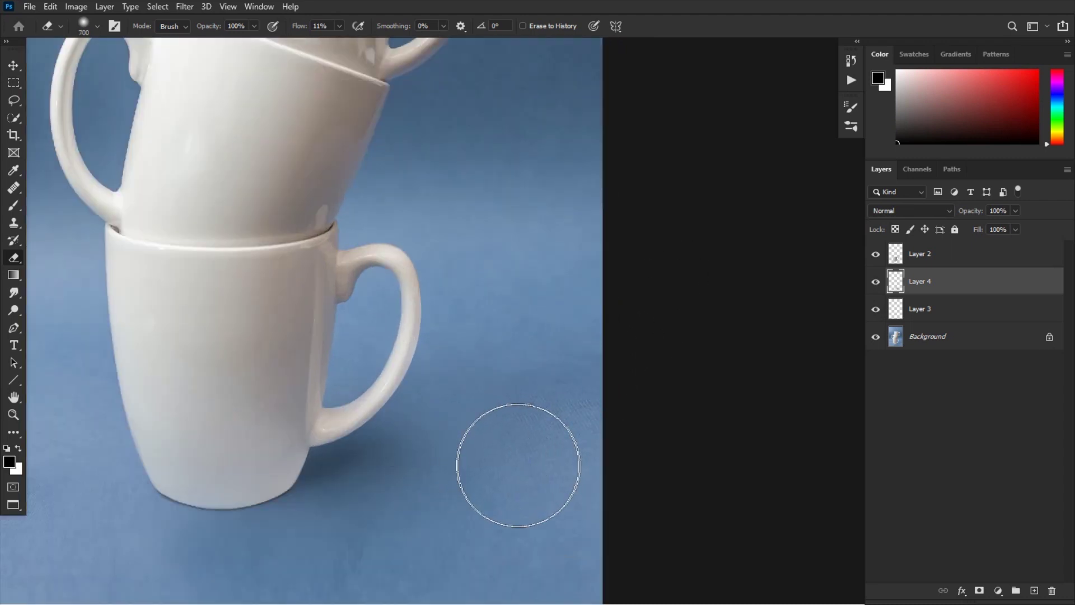
key("b")
key("bracketleft")
key("bracketleft")
key("bracketleft")
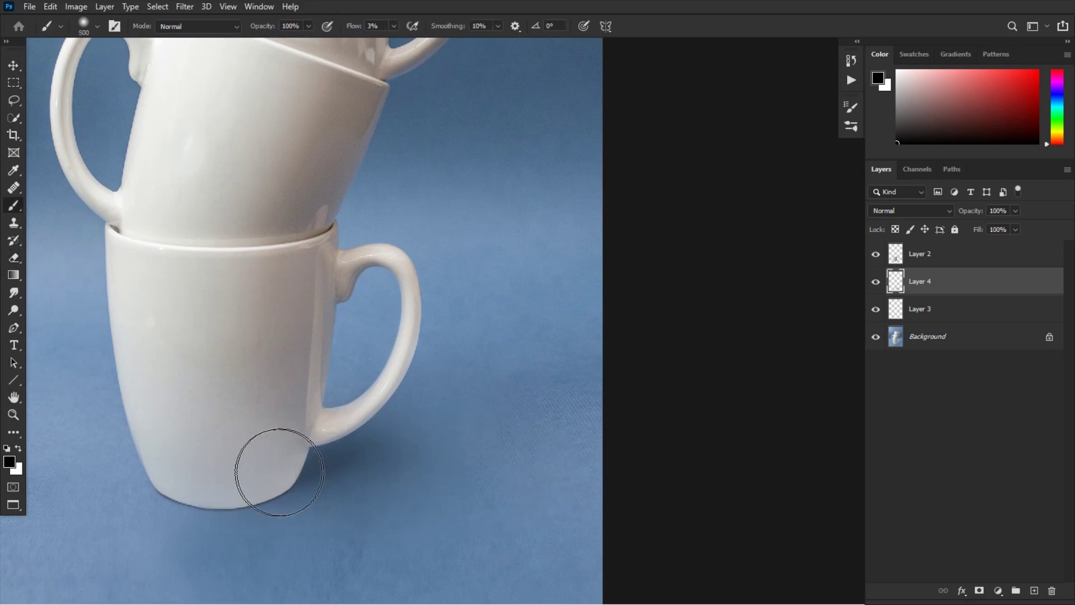
mouse_move(246, 482)
left_mouse_down()
mouse_move(452, 444)
mouse_move(242, 491)
mouse_move(386, 476)
mouse_move(499, 449)
left_mouse_up()
key("bracketright")
key("bracketright")
mouse_move(209, 489)
left_mouse_down()
mouse_move(446, 475)
mouse_move(247, 457)
mouse_move(215, 459)
mouse_move(448, 460)
mouse_move(467, 486)
mouse_move(490, 443)
left_mouse_up()
key("space")
key("bracketleft")
mouse_move(259, 442)
left_mouse_down()
mouse_move(493, 414)
mouse_move(423, 491)
mouse_move(444, 389)
mouse_move(313, 358)
mouse_move(249, 503)
left_mouse_up()
- Soften the outer side of the darkened shadow using the Eraser at 11% flow and 800 to 1000 px
key("e")
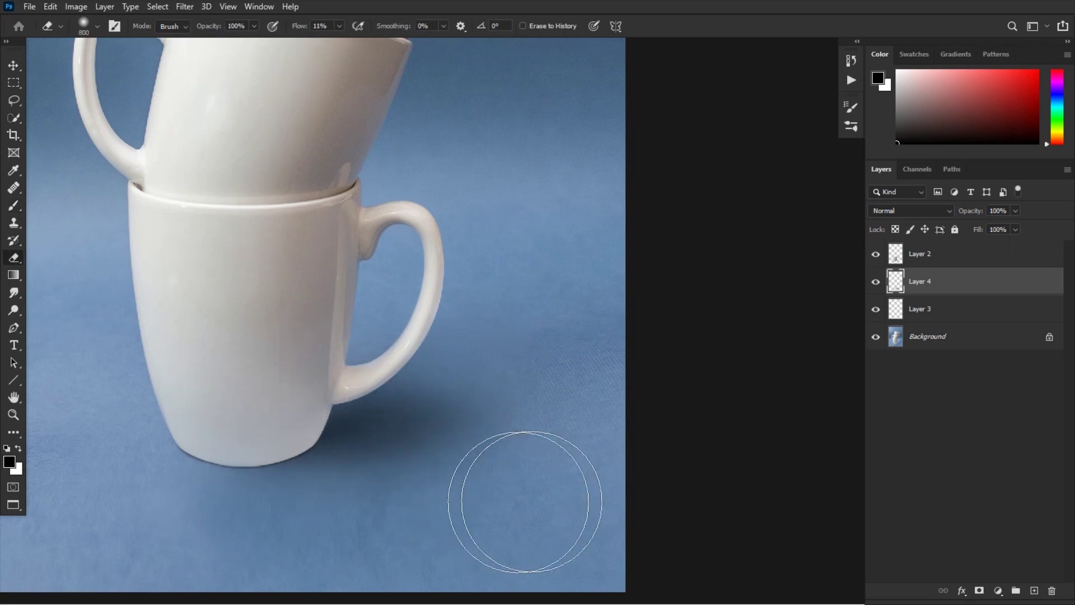
key("bracketright")
key("bracketright")
key("bracketright")
key("bracketright")
mouse_move(478, 422)
left_mouse_down()
mouse_move(507, 410)
mouse_move(504, 452)
mouse_move(486, 462)
mouse_move(493, 451)
left_mouse_up()
key("space")
- Deepen the contact shadow between the mug's base and the handle with soft brush sizes from 600 down to 150 px
key("b")
key("bracketleft")
key("bracketleft")
key("bracketleft")
key("bracketleft")
key("bracketleft")
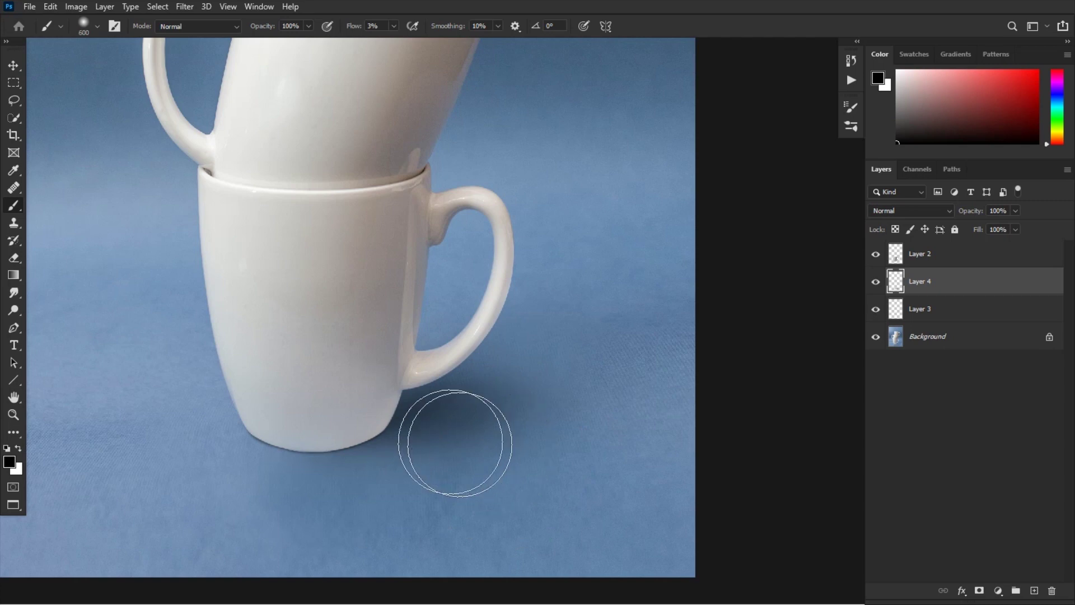
key("bracketleft")
key("bracketleft")
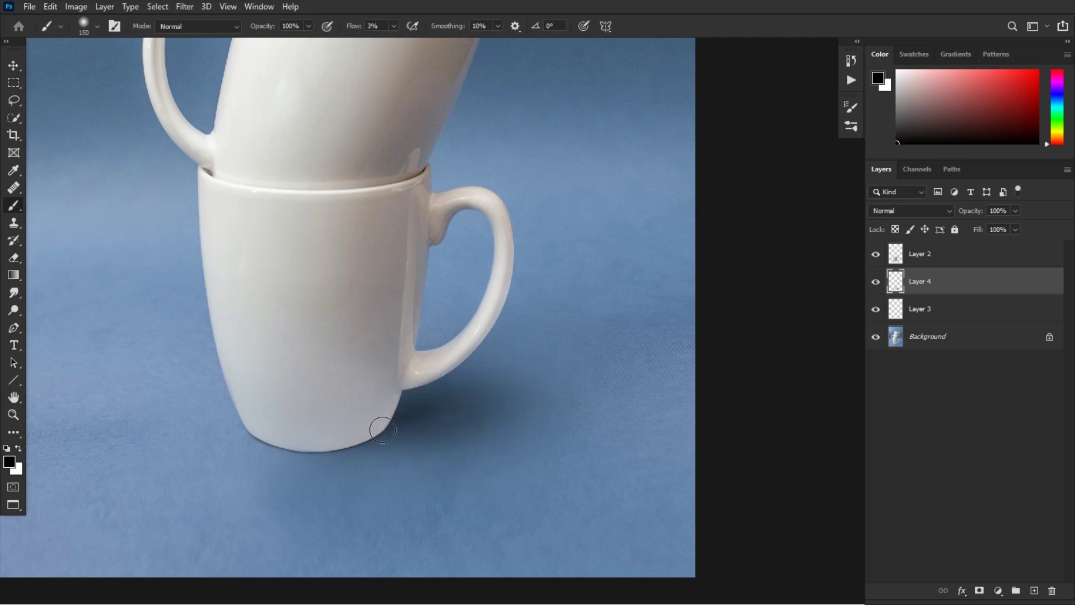
mouse_move(495, 399)
left_mouse_down()
mouse_move(378, 437)
mouse_move(522, 409)
mouse_move(440, 412)
mouse_move(526, 387)
left_mouse_up()
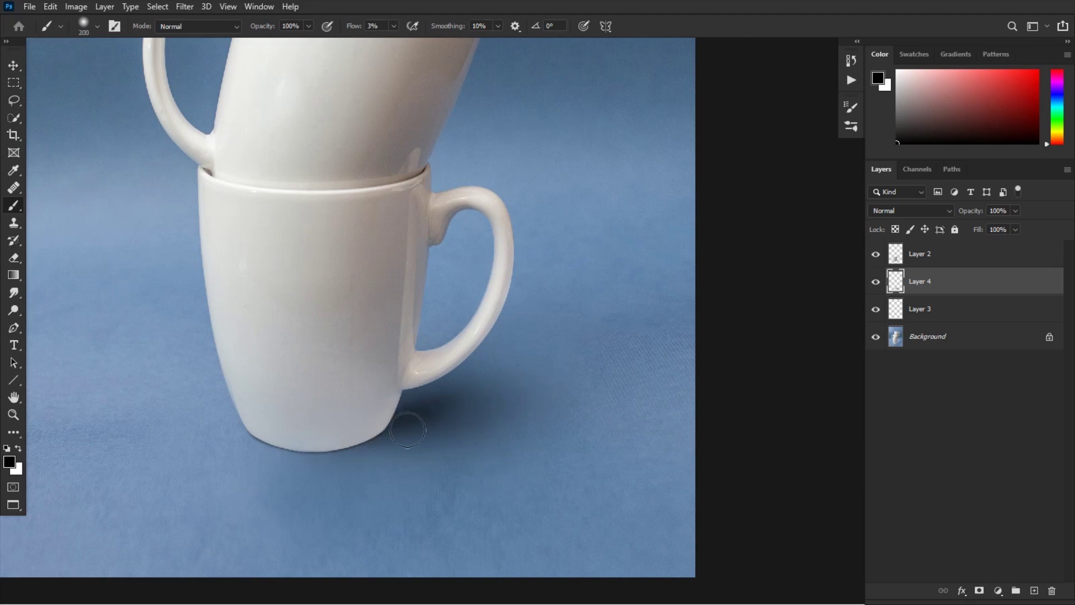
- Blend the cast shadow's edge with an eraser reduced from 1000 to 600 px, and check the whole image
key("e")
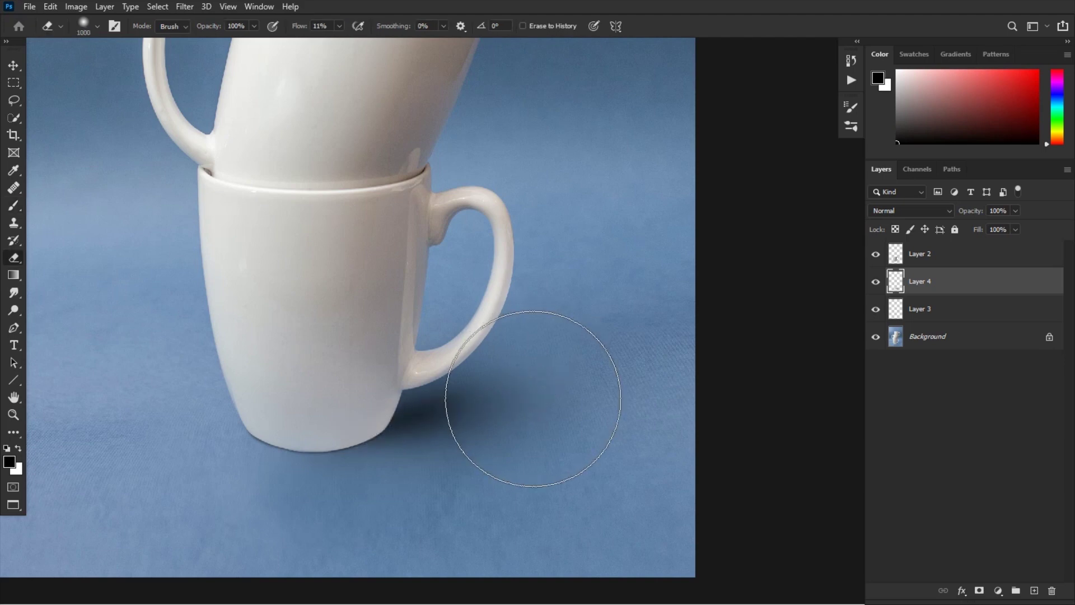
key("bracketleft")
key("bracketleft")
key("ctrl+0")
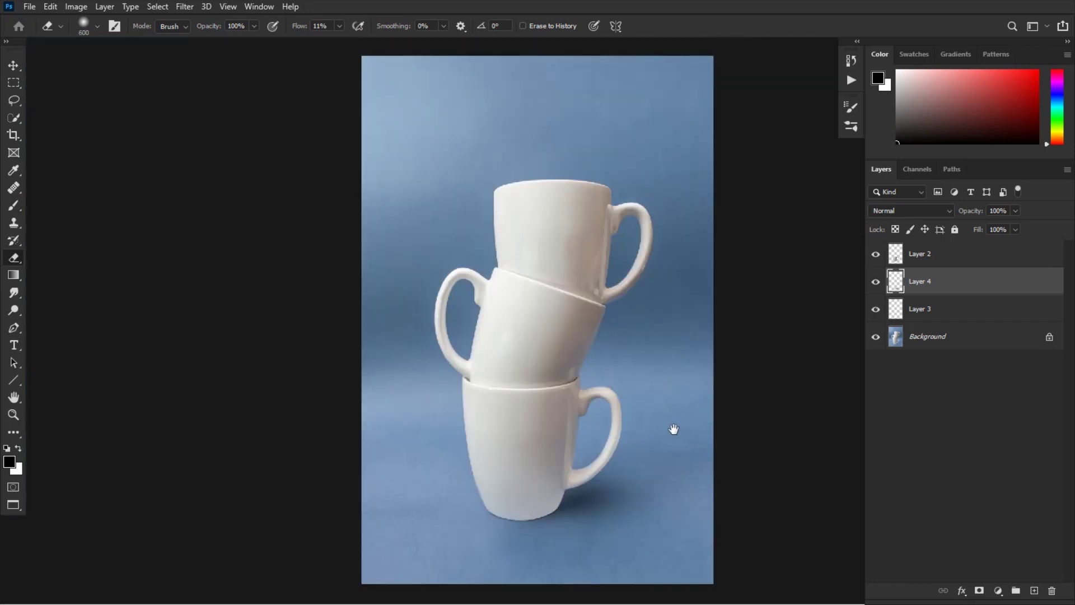
left_click_drag(673, 430, 487, 371)
key("ctrl+plus")
left_click_drag(473, 486, 549, 423)
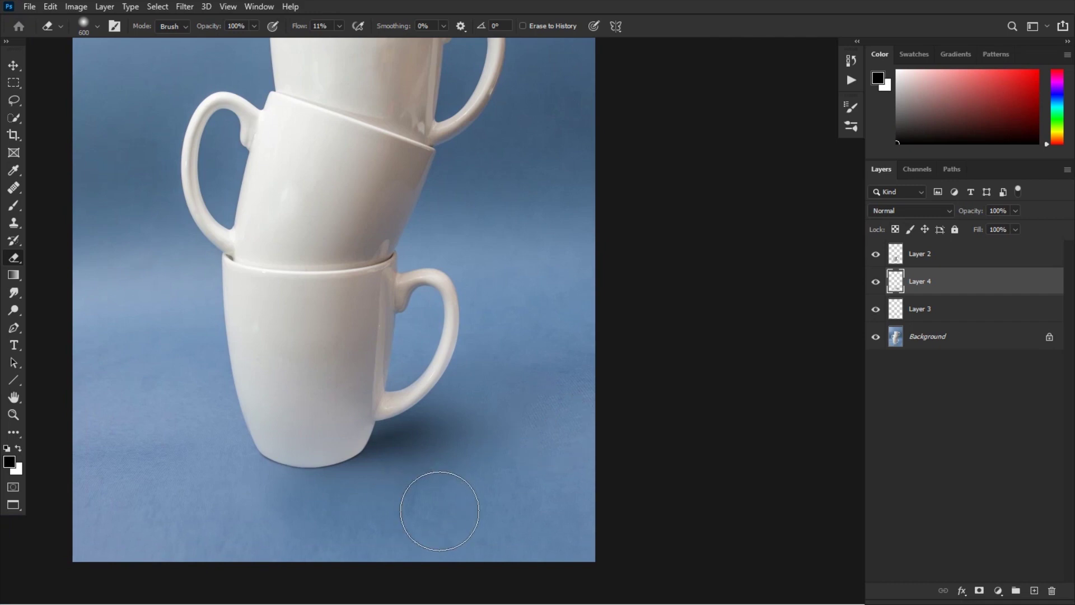
- Touch up the shadow along the mug's lower edge with a 200 px brush, and feather its outer side with an 800 px eraser
key("b")
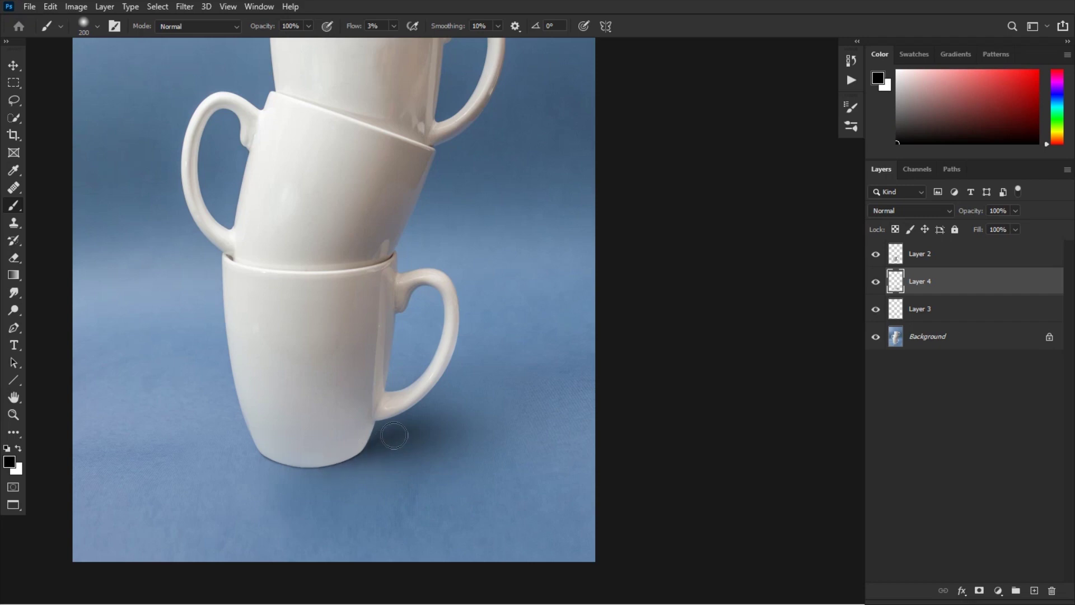
key("e")
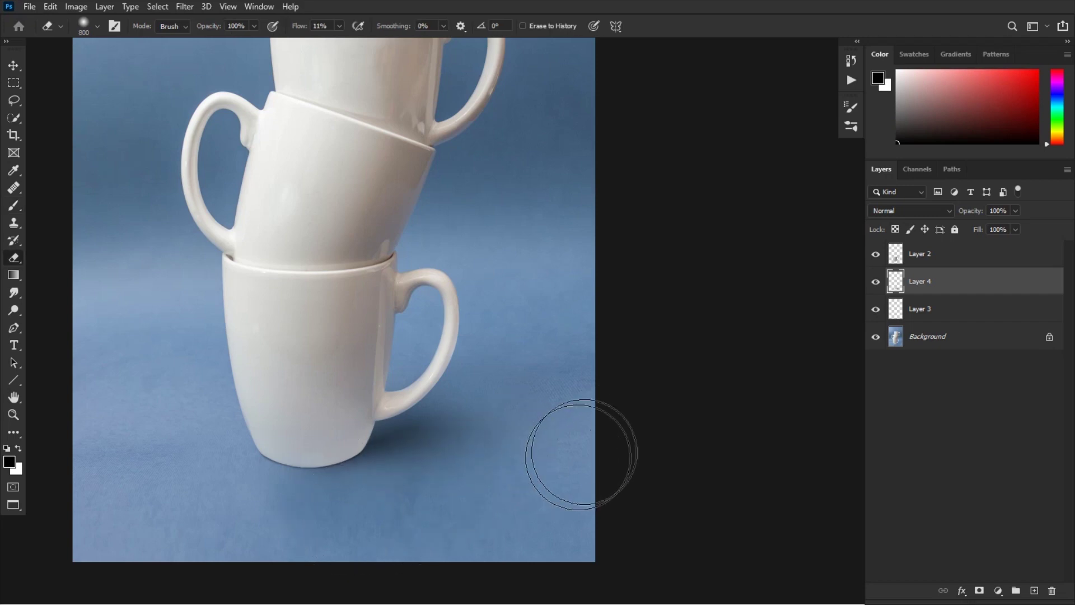
key("b")
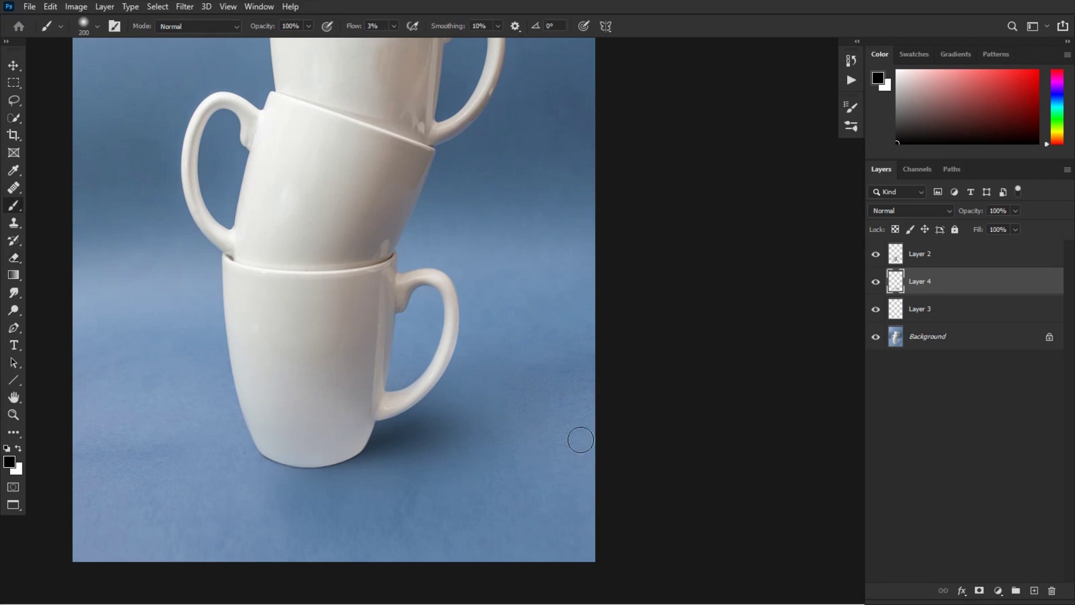
- Create a new layer, place it above Layer 2 and clip it to the mug layer
left_click(1034, 590)
scroll(504, 417, "up", 2)
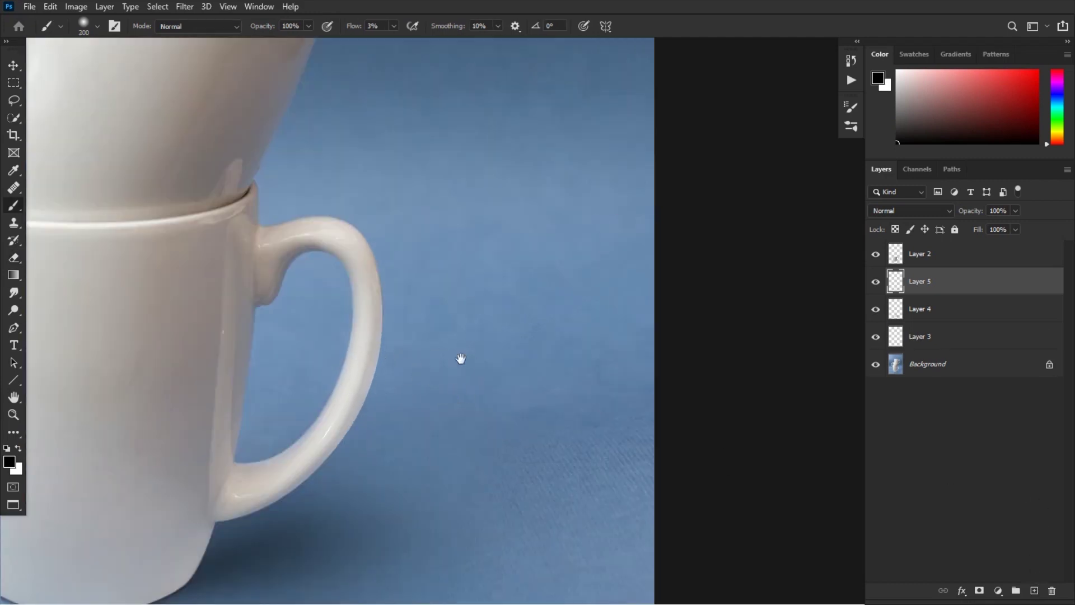
scroll(461, 360, "up", 2)
key("bracketleft")
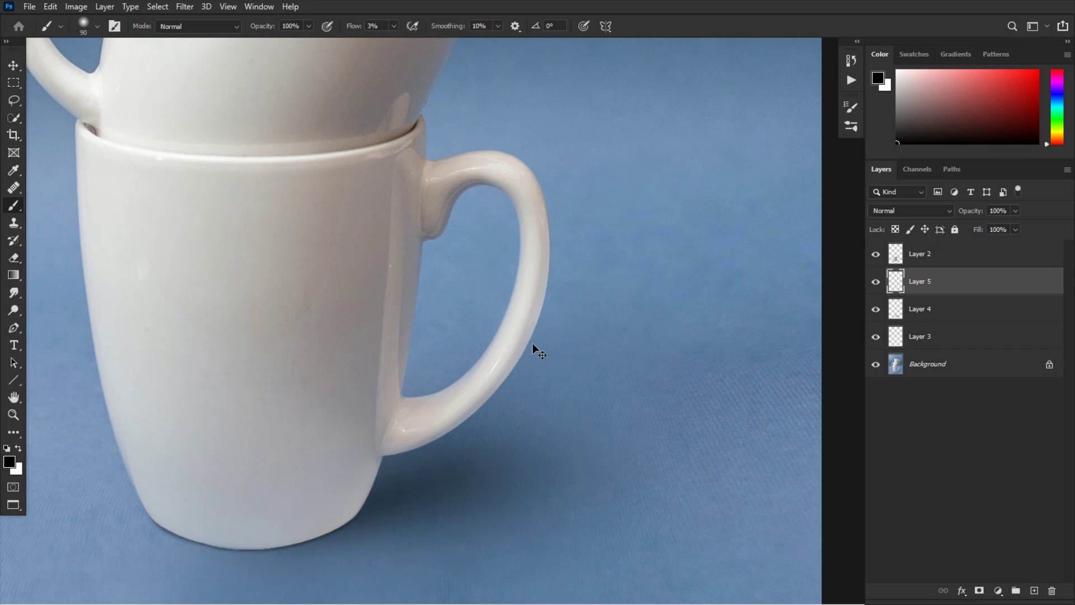
scroll(538, 350, "up", 1)
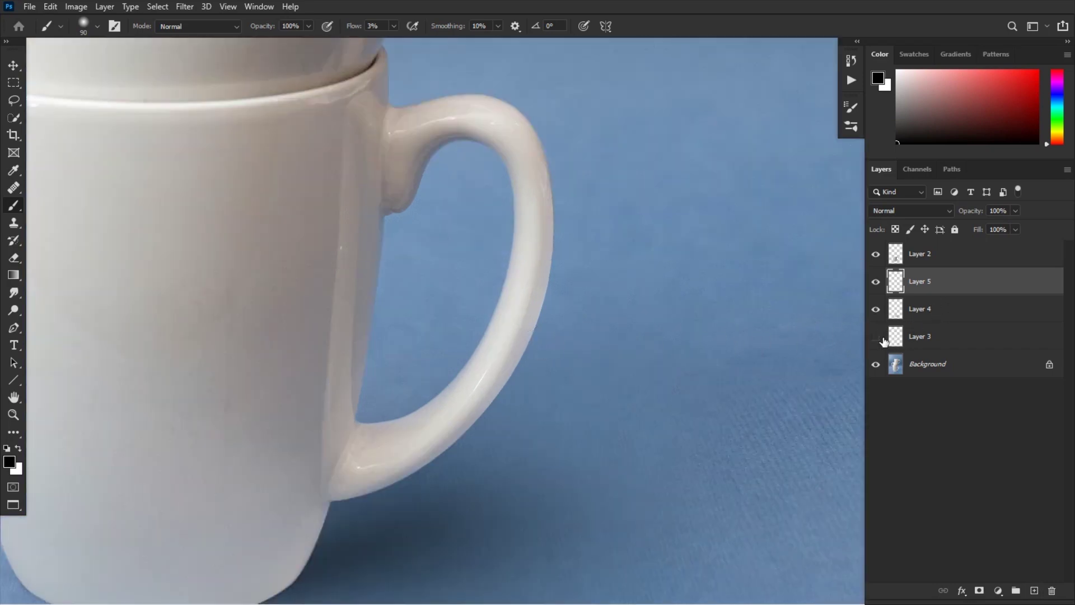
left_click_drag(935, 289, 931, 323)
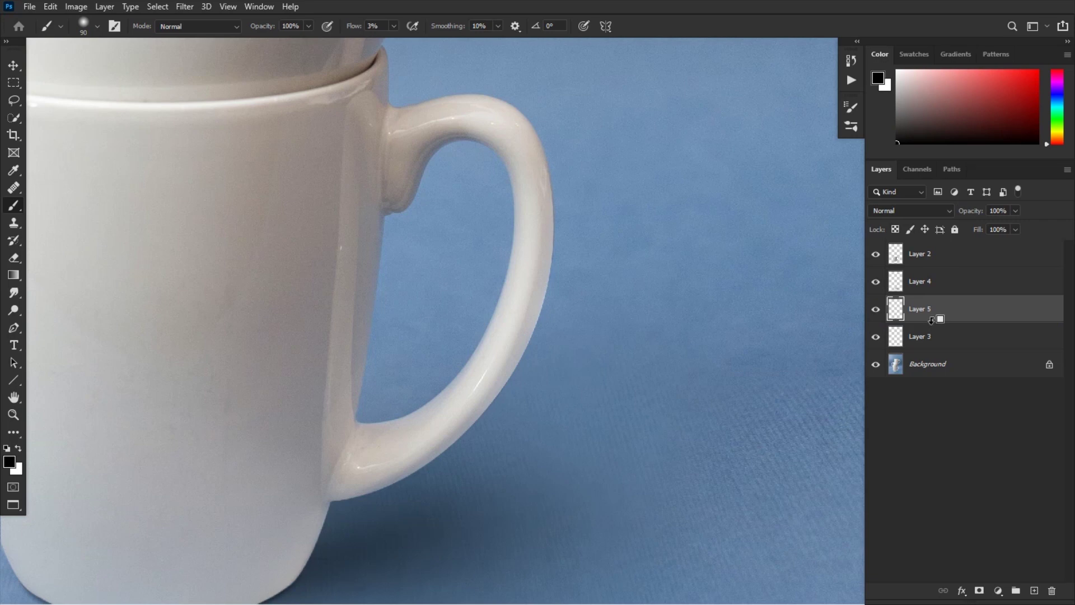
left_click(931, 319, "alt")
left_click_drag(929, 312, 930, 259)
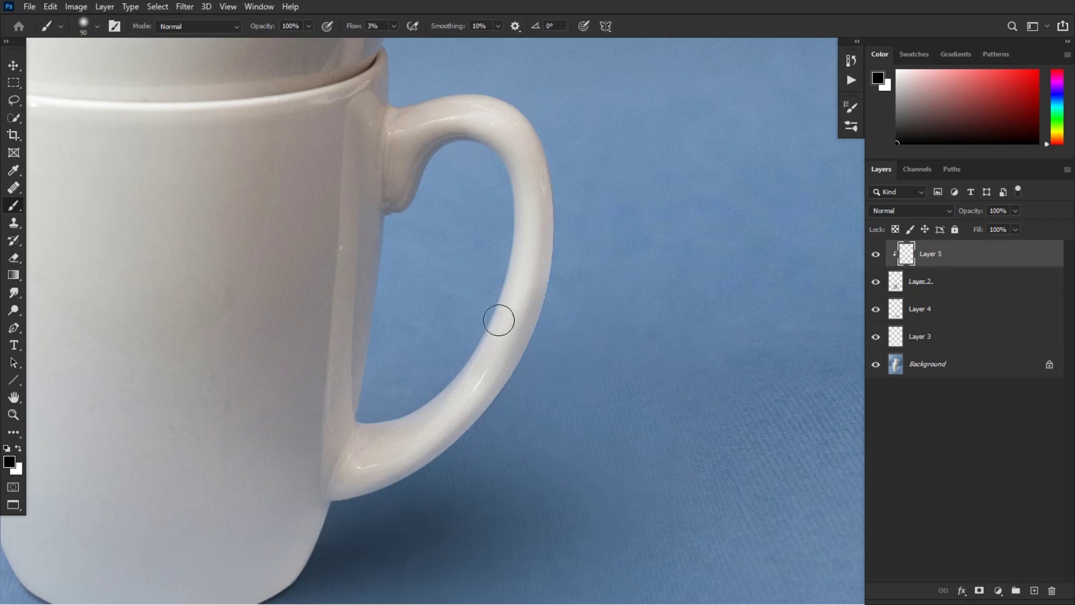
- Shade the outer and lower side of the bottom mug's handle on Layer 5 with a soft 3% flow brush starting at 90 px
left_click_drag(557, 263, 471, 441)
mouse_move(515, 402)
left_mouse_down()
mouse_move(389, 509)
mouse_move(434, 465)
mouse_move(374, 509)
mouse_move(347, 510)
left_mouse_up()
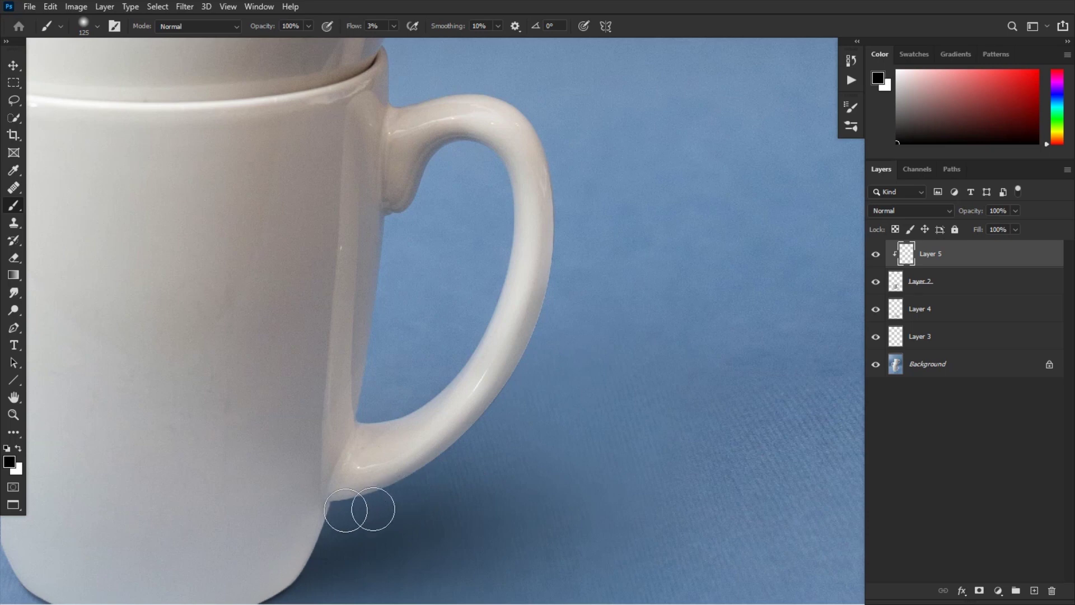
key("bracketright")
key("bracketright")
mouse_move(472, 445)
left_mouse_down()
mouse_move(448, 493)
mouse_move(568, 221)
left_mouse_up()
mouse_move(557, 140)
left_mouse_down()
mouse_move(564, 137)
mouse_move(576, 191)
mouse_move(562, 123)
mouse_move(516, 434)
left_mouse_up()
key("bracketright")
key("bracketright")
left_click_drag(578, 274, 521, 409)
left_click_drag(475, 468, 597, 317)
- Shade the lower edge of the bottom mug's body on the shadow side with soft brush sizes from 200 to 600 px
key("bracketleft")
left_click_drag(482, 360, 381, 471)
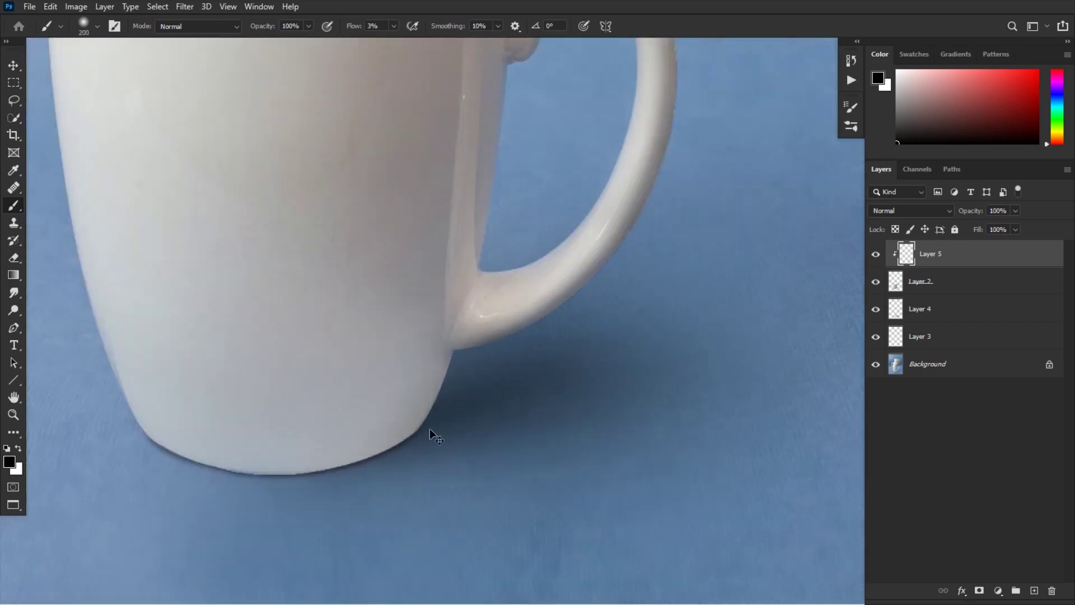
key("ctrl+minus")
key("bracketright")
key("bracketright")
key("bracketright")
mouse_move(473, 369)
left_mouse_down()
mouse_move(431, 421)
mouse_move(364, 465)
mouse_move(323, 468)
left_mouse_up()
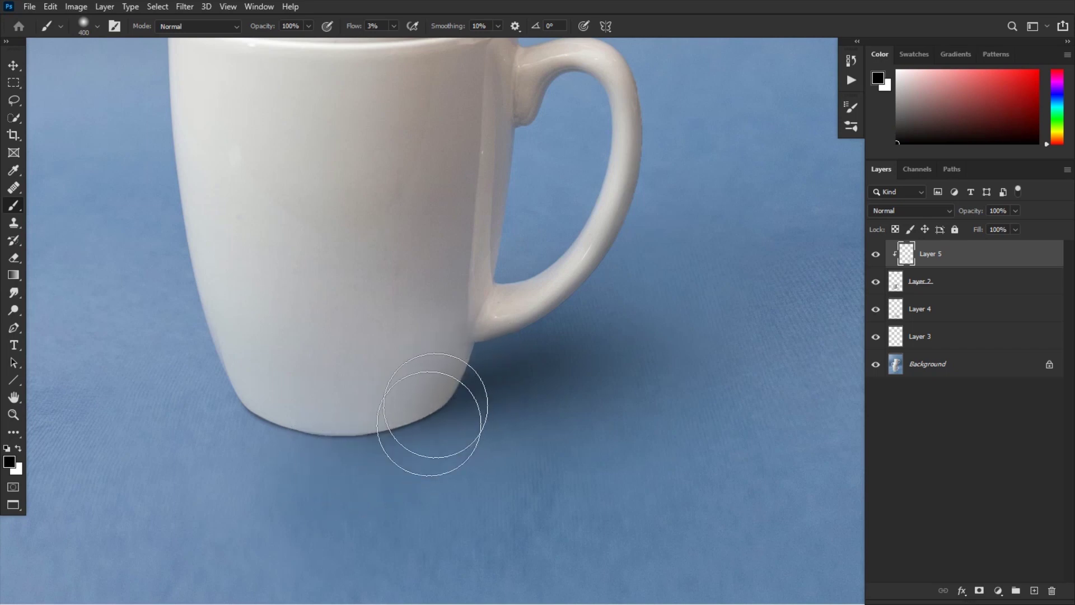
key("bracketright")
key("bracketright")
mouse_move(444, 385)
left_mouse_down()
mouse_move(326, 468)
mouse_move(224, 486)
left_mouse_up()
key("ctrl+minus")
key("bracketright")
key("bracketright")
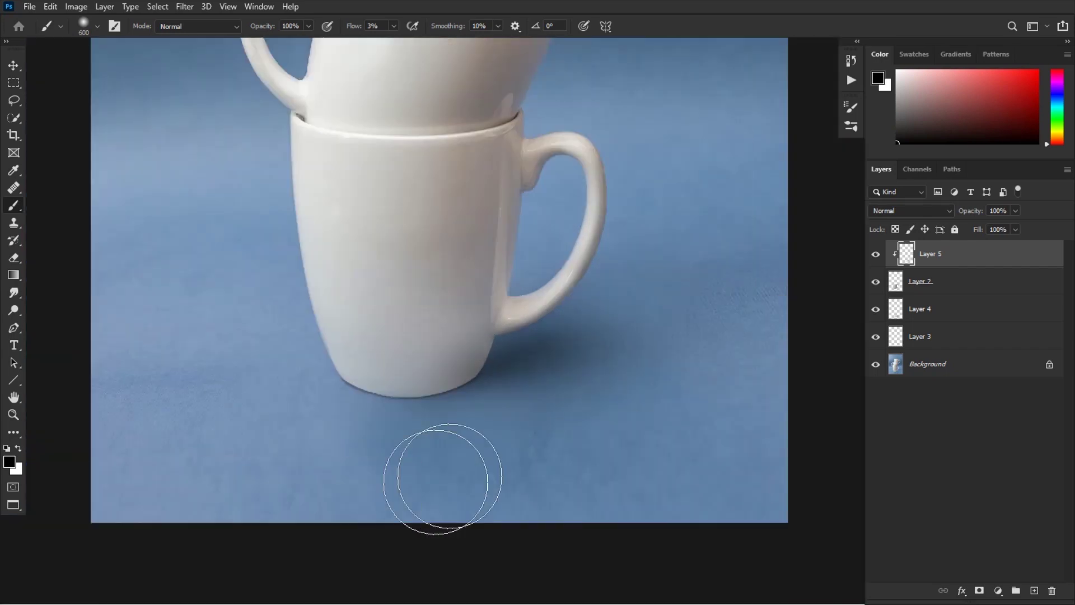
- Shade the mug's body beside the handle with a smaller soft brush of about 300 px, and soften the shading with a 600 px eraser
key("bracketleft")
key("bracketleft")
key("bracketleft")
key("bracketleft")
mouse_move(488, 279)
left_mouse_down()
mouse_move(512, 208)
mouse_move(511, 275)
mouse_move(496, 305)
left_mouse_up()
key("bracketleft")
key("bracketleft")
key("bracketleft")
key("bracketright")
mouse_move(525, 191)
left_mouse_down()
mouse_move(530, 252)
mouse_move(519, 269)
mouse_move(526, 200)
mouse_move(519, 266)
mouse_move(498, 314)
left_mouse_up()
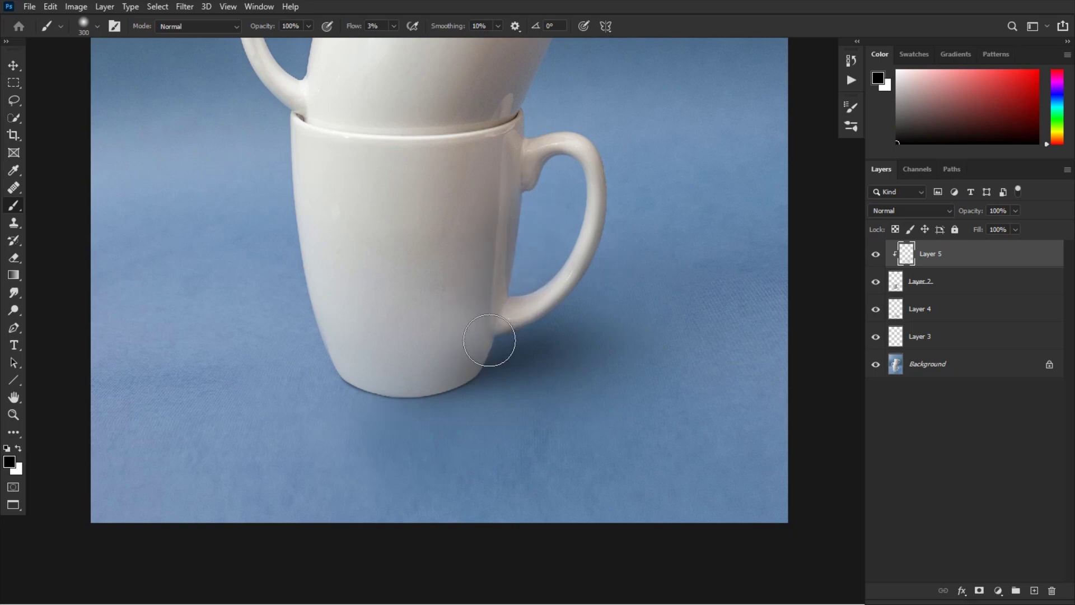
key("e")
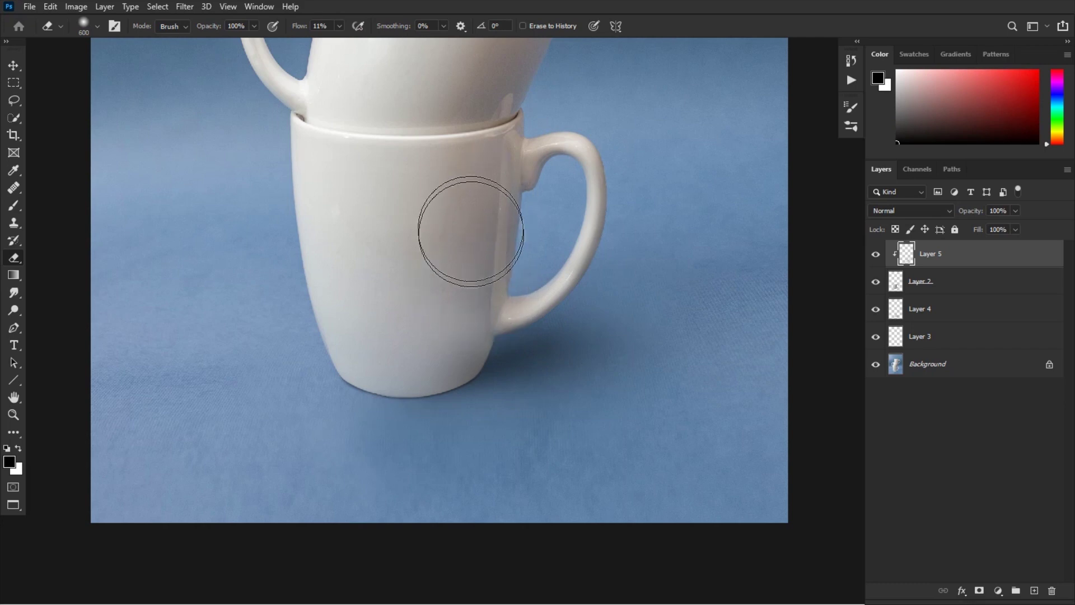
- Darken the outer edge of the handle with a 300 px soft brush, and toggle Layer 5 to compare
key("b")
key("bracketright")
key("bracketright")
key("bracketright")
key("bracketright")
key("bracketleft")
key("bracketleft")
key("bracketleft")
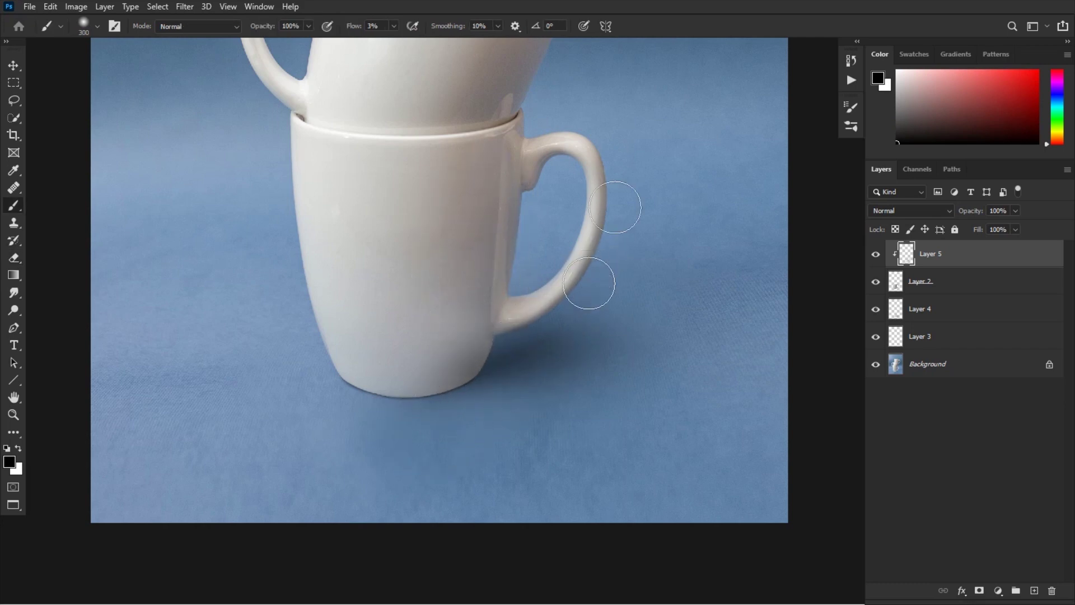
mouse_move(614, 208)
left_mouse_down()
mouse_move(607, 118)
mouse_move(628, 188)
mouse_move(599, 289)
mouse_move(565, 308)
left_mouse_up()
key("bracketleft")
left_click(876, 254)
left_click(876, 255)
left_click(876, 255)
- Add shading to the mug's lower corner below the handle with a 400 px brush, and soften it with a 600 px eraser
key("bracketright")
key("bracketleft")
key("bracketright")
key("bracketright")
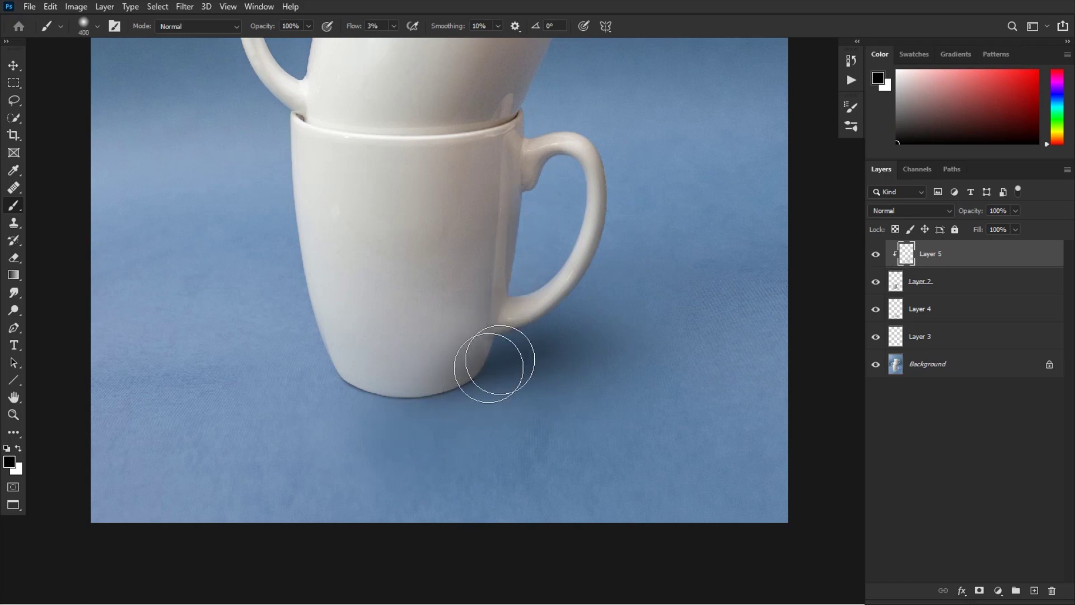
key("e")
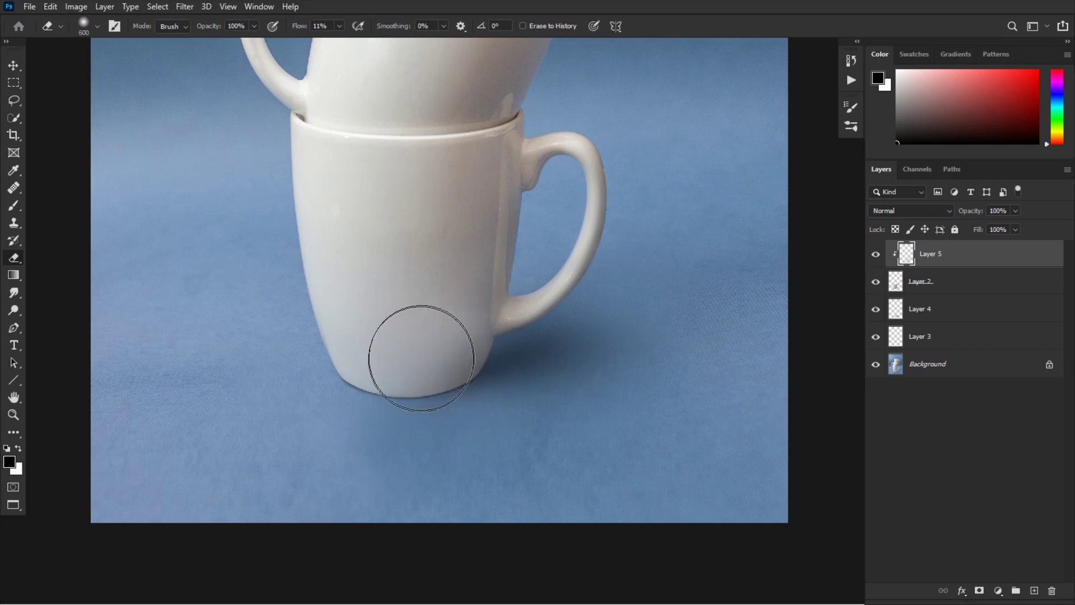
- Fit the whole image in view and toggle Layer 5's visibility to compare the mug with and without shading
key("ctrl+0")
left_click_drag(659, 398, 496, 379)
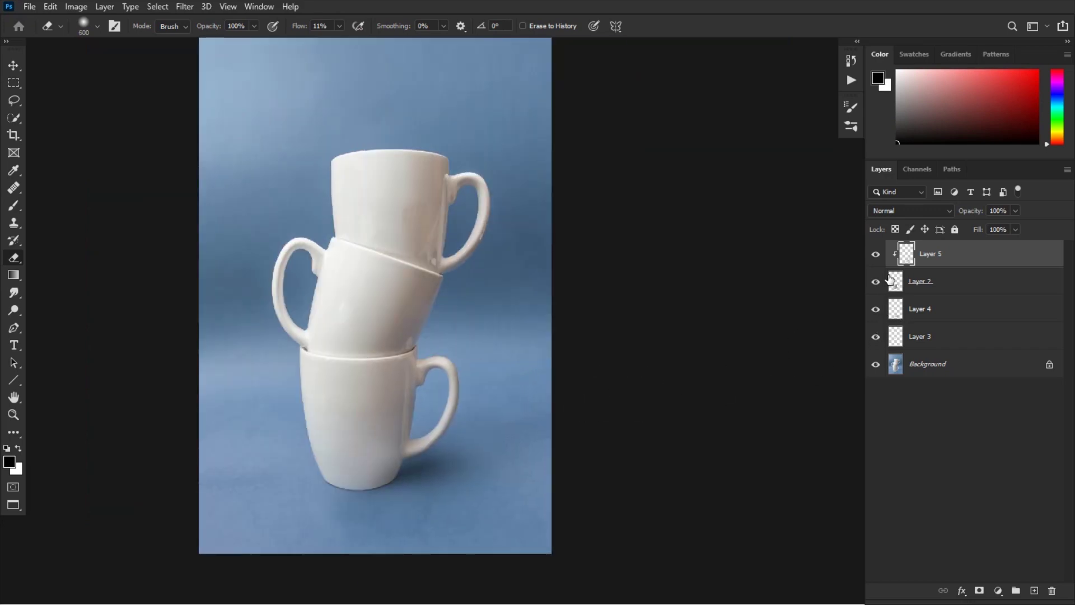
left_click(877, 255)
left_click(877, 256)
left_click(877, 255)
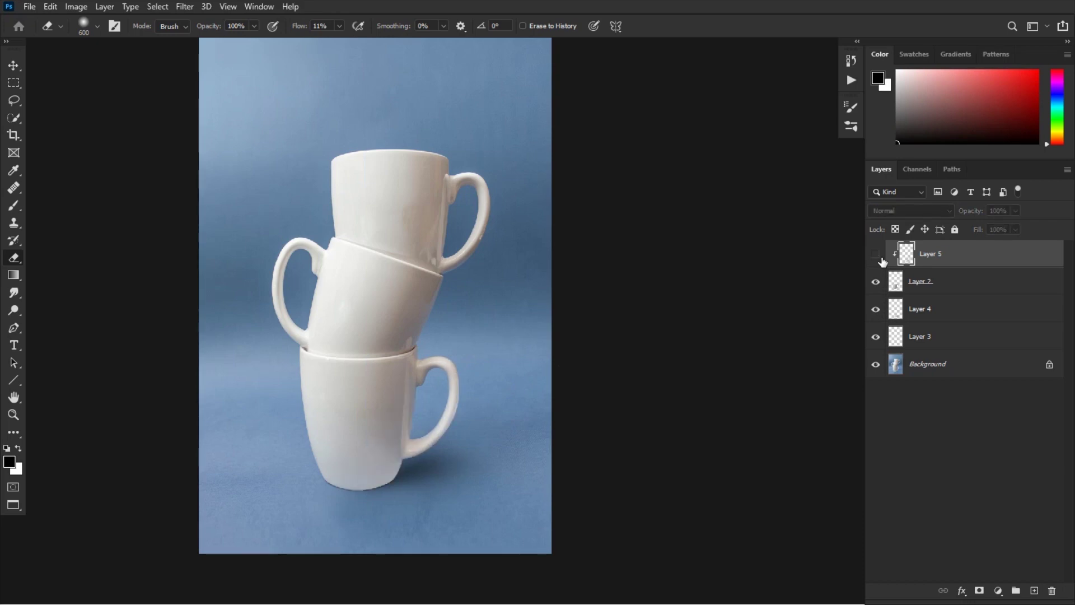
left_click(877, 256)
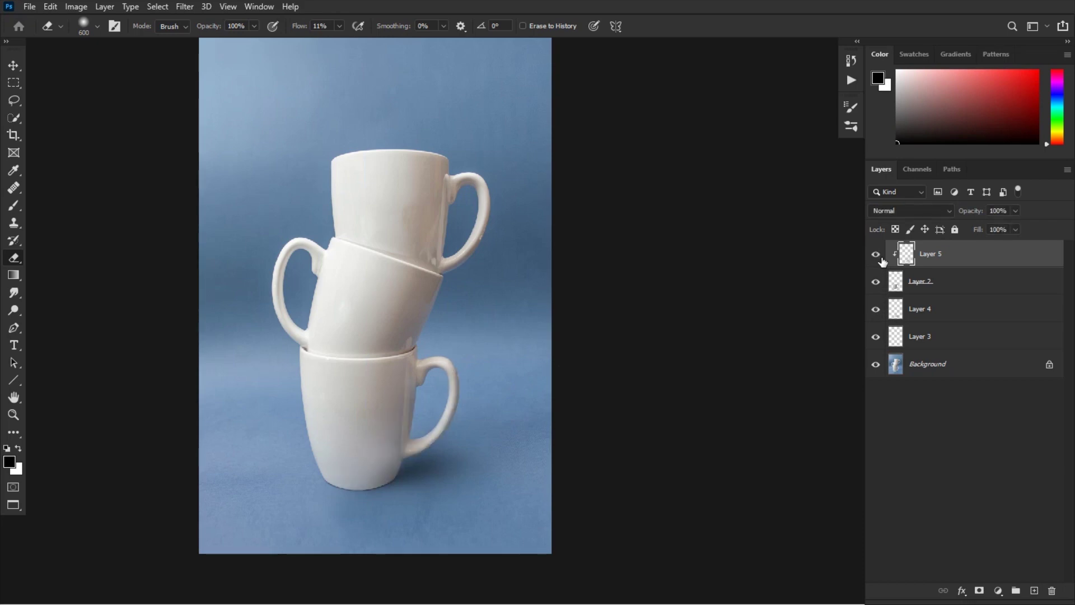
left_click(876, 255)
left_click(877, 256)
key("b")
key("bracketright")
key("bracketright")
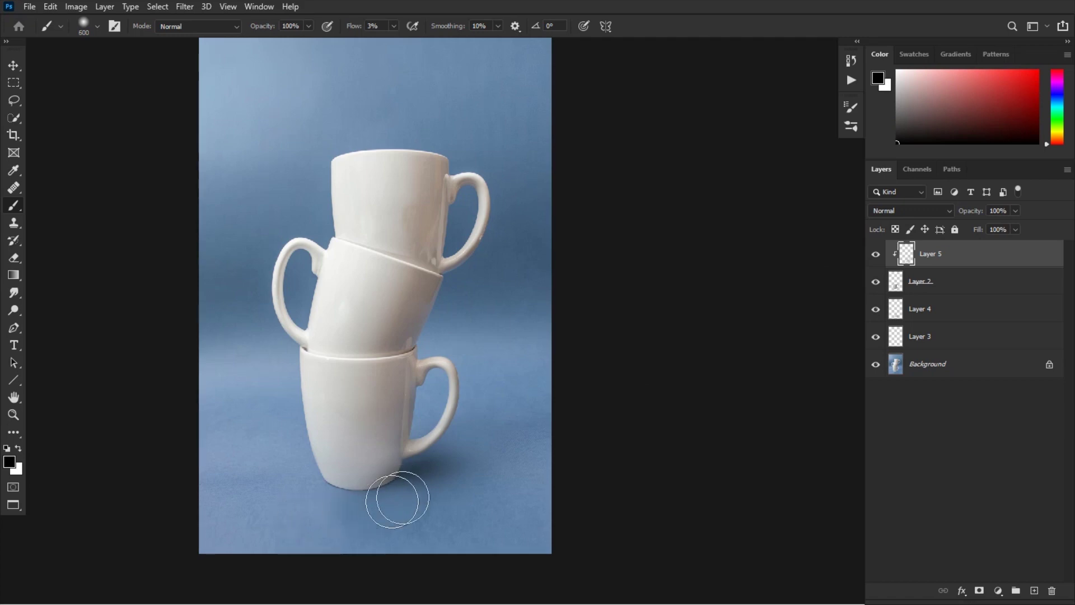
key("bracketright")
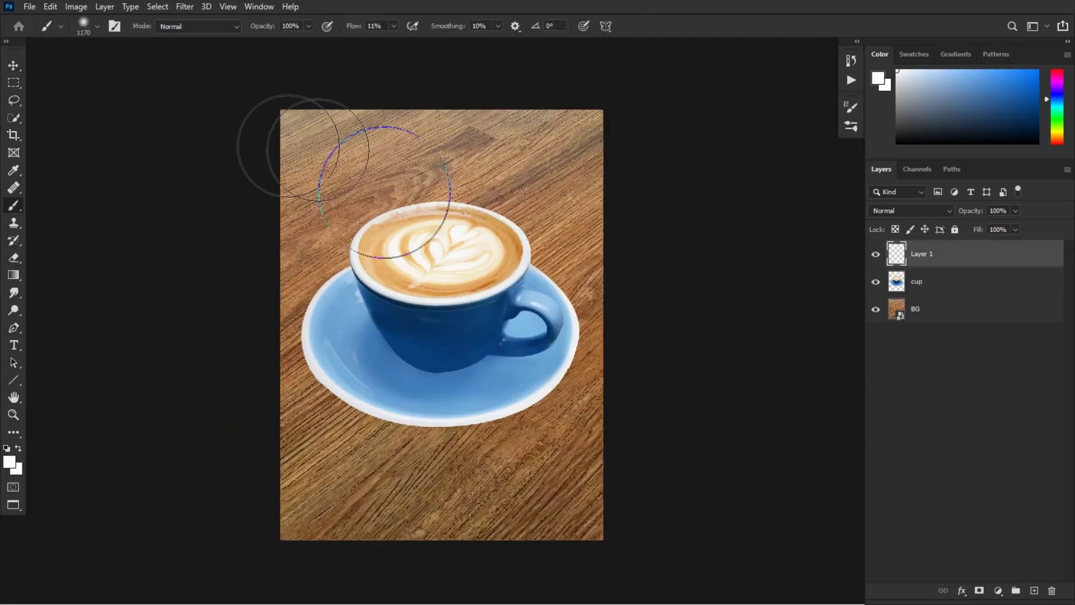
- Paint a soft white glow over the coffee scene's top-left corner with an 11% flow brush of 1170 to 1900 px, and set Layer 1's opacity to 43%
mouse_move(305, 143)
left_mouse_down()
mouse_move(539, 96)
mouse_move(344, 106)
mouse_move(441, 80)
mouse_move(571, 84)
mouse_move(466, 81)
left_mouse_up()
key("bracketright")
key("bracketright")
key("bracketright")
key("bracketright")
left_click_drag(973, 213, 938, 215)
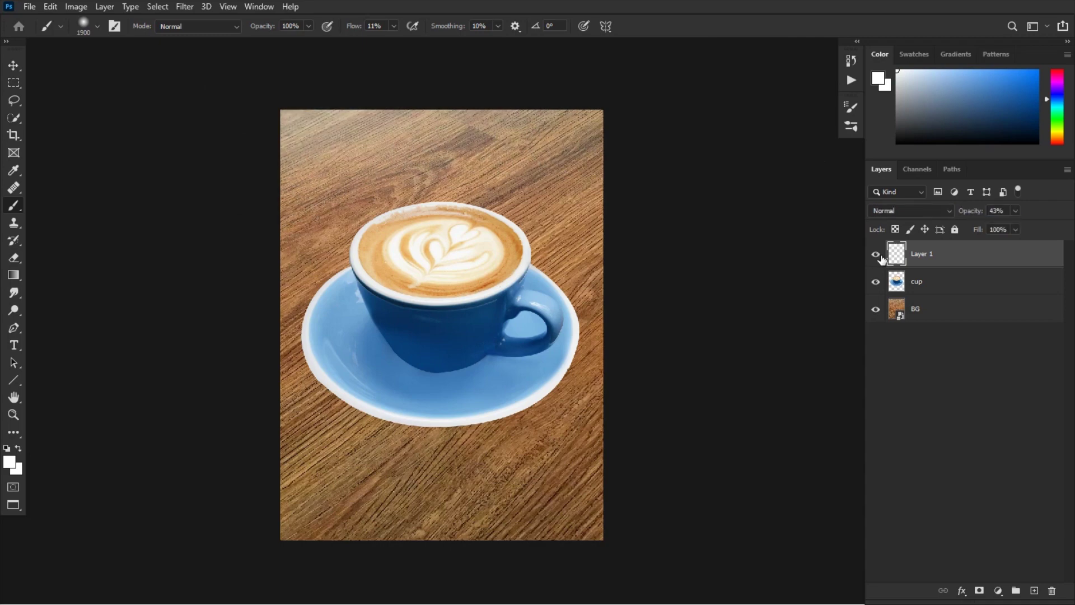
- Add a Multiply layer directly above BG and prepare a small soft round black brush with 4% flow
key("bracketleft")
key("bracketleft")
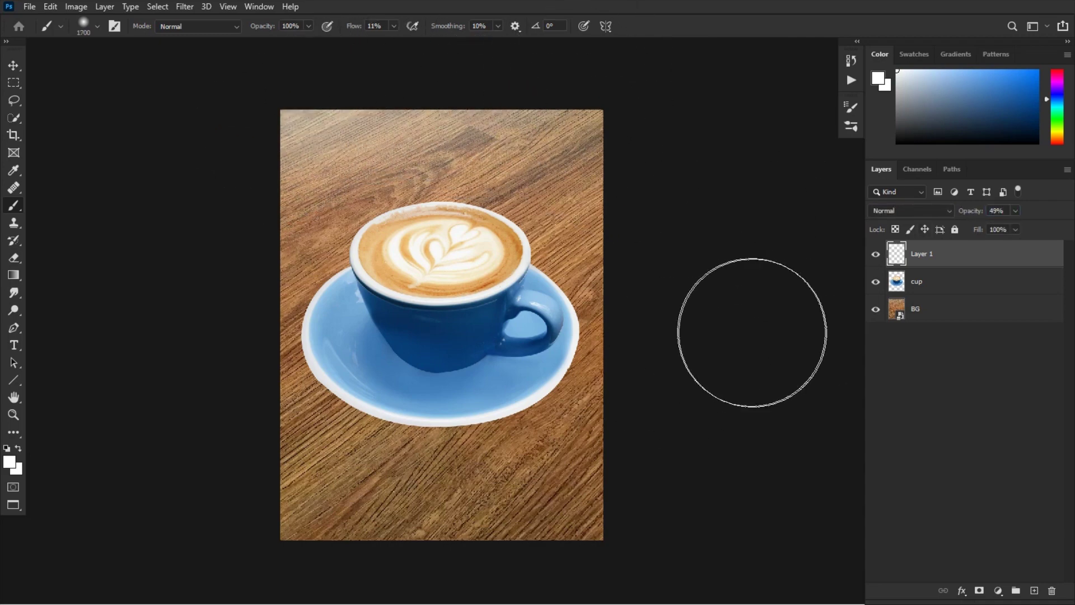
left_click(934, 313)
left_click(1033, 590)
left_click(901, 211)
left_click(880, 262)
key("d")
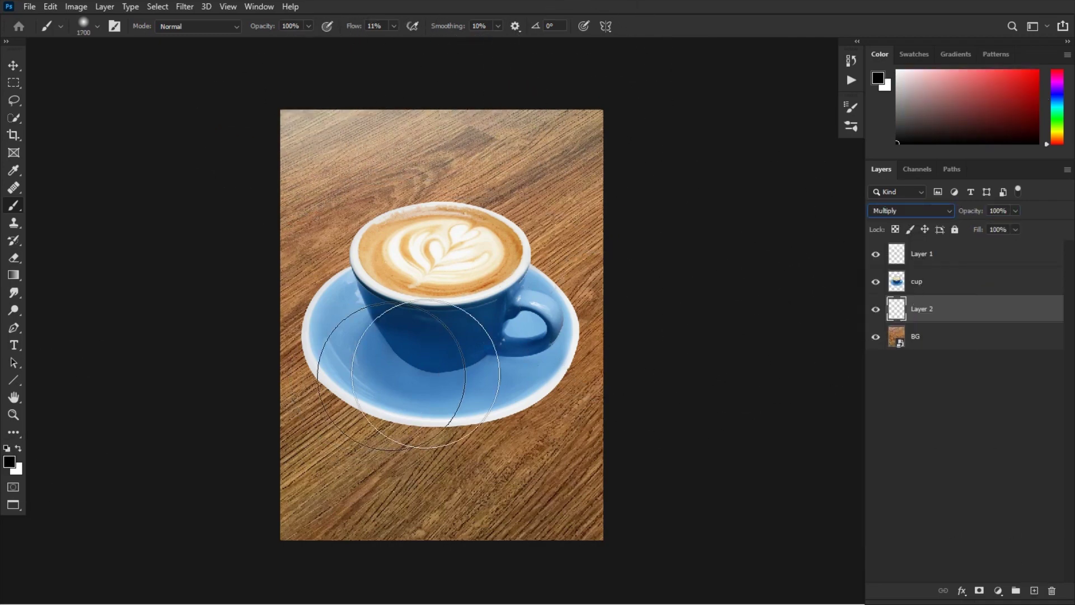
key("shift+0")
key("shift+4")
right_click(547, 325)
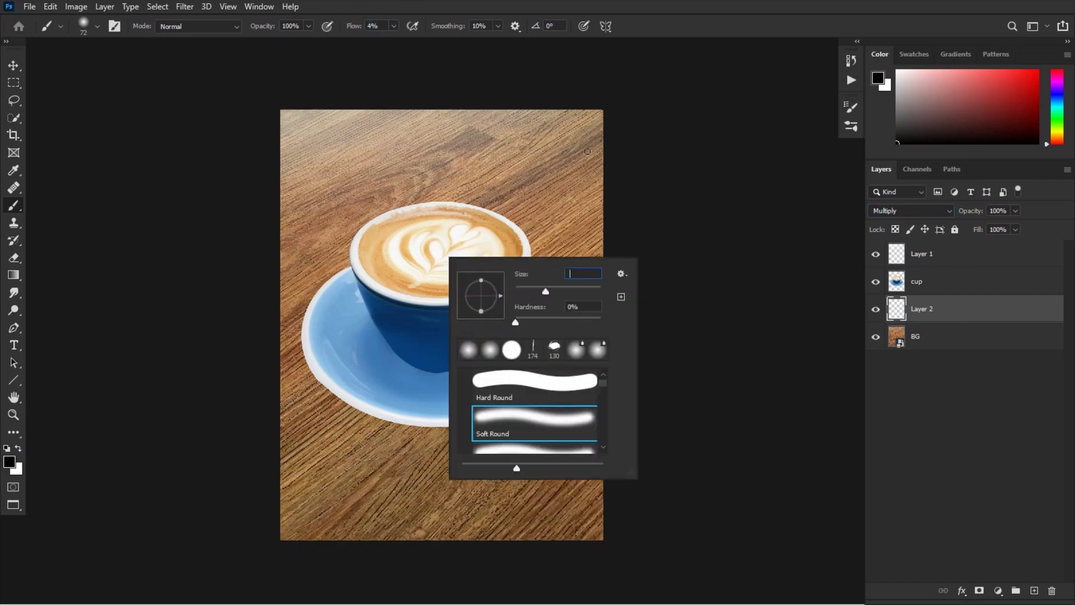
key("Return")
key("Return")
- Paint a thin contact shadow on the wood beneath the saucer's lower rim with an 80 to 90 px soft brush
key("ctrl+plus")
key("ctrl+plus")
left_click_drag(575, 429, 578, 205)
key("bracketright")
left_click_drag(538, 305, 510, 323)
key("ctrl+minus")
left_click_drag(554, 236, 549, 270)
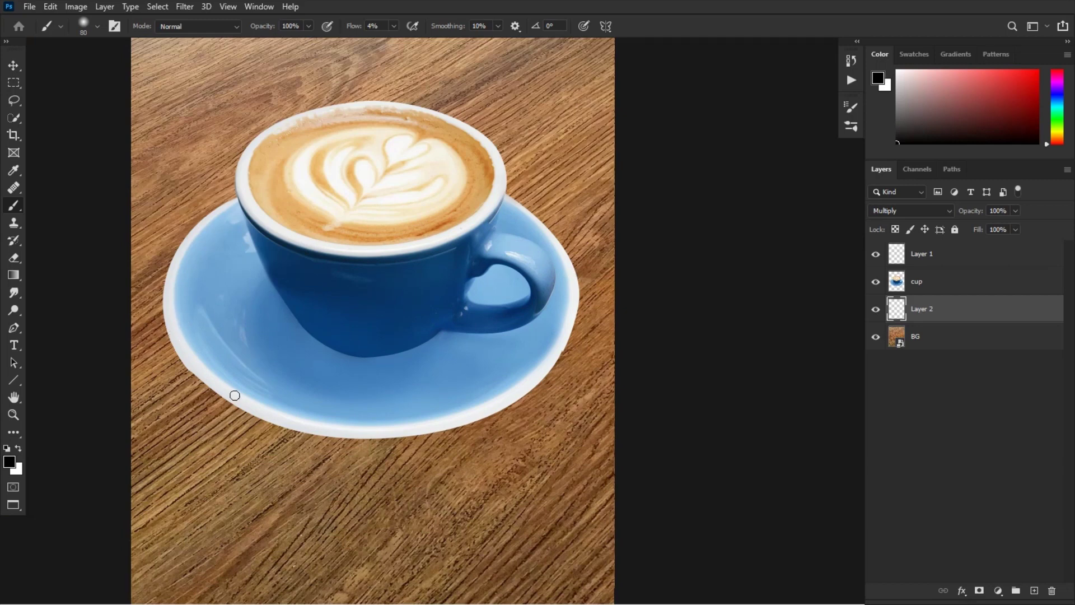
scroll(579, 297, "up", 1)
key("bracketleft")
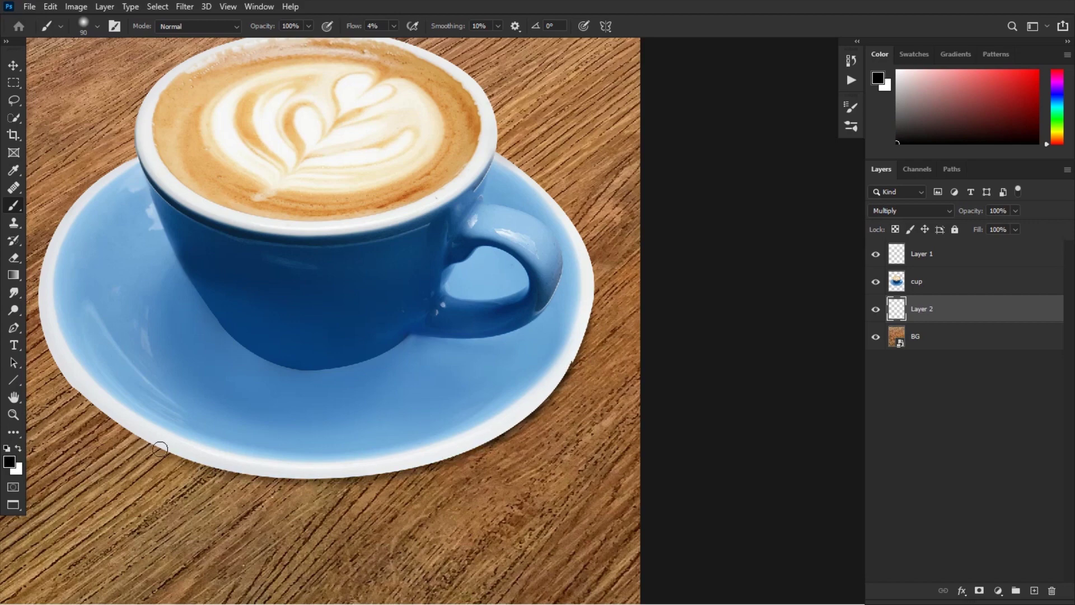
left_click_drag(160, 449, 70, 384)
left_click_drag(192, 321, 395, 311)
- Extend the contact shadow along the saucer's bottom and lower-left rim with a 70 to 80 px brush
scroll(395, 311, "up", 1)
key("bracketleft")
key("bracketleft")
key("bracketleft")
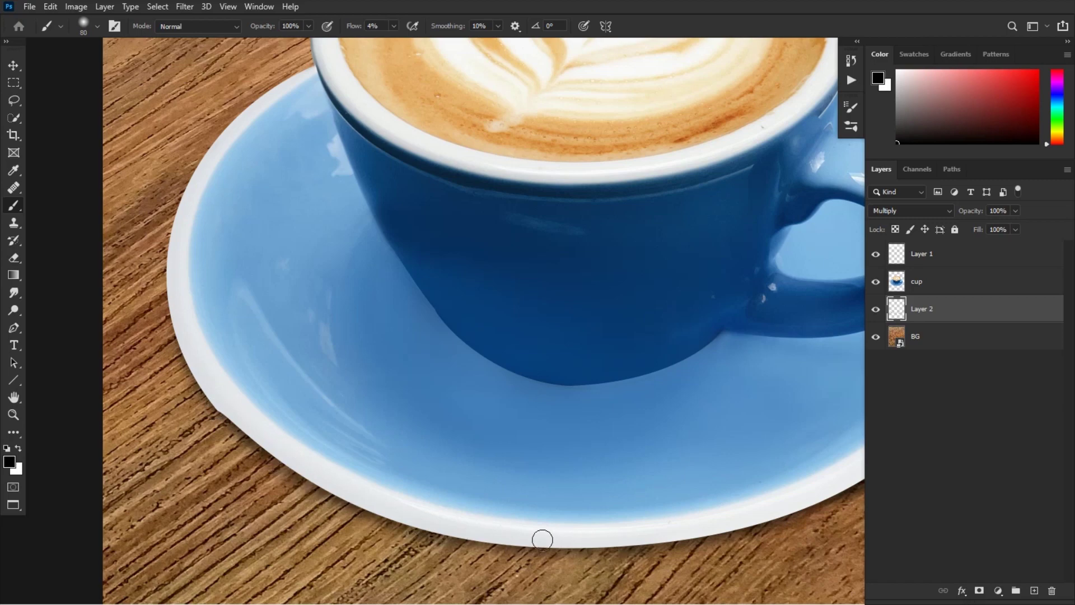
key("bracketleft")
left_click_drag(542, 540, 237, 472)
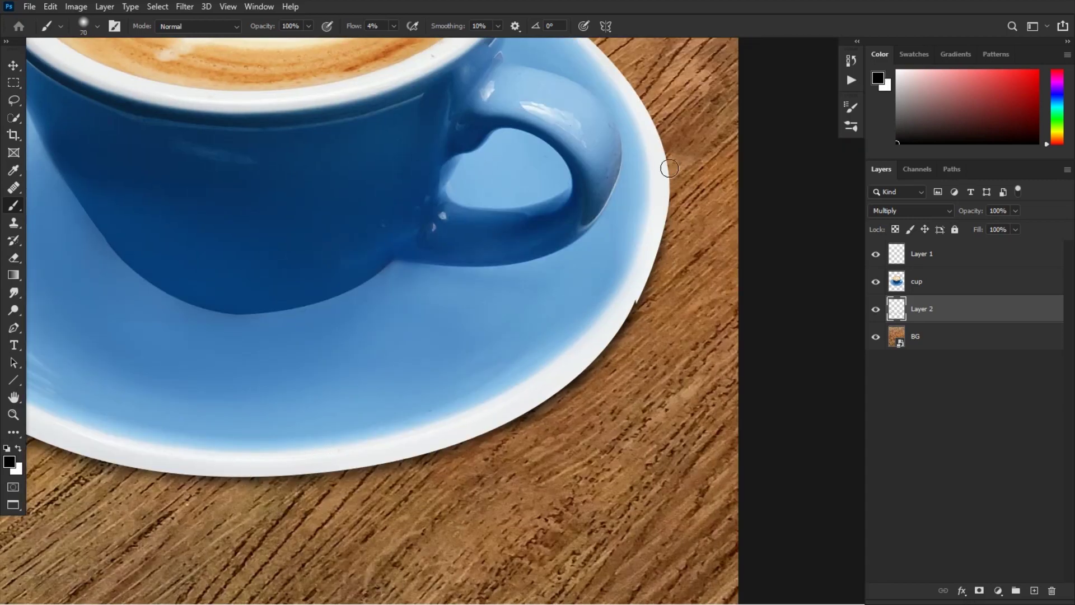
left_click_drag(205, 473, 68, 452)
left_click_drag(68, 451, 327, 454)
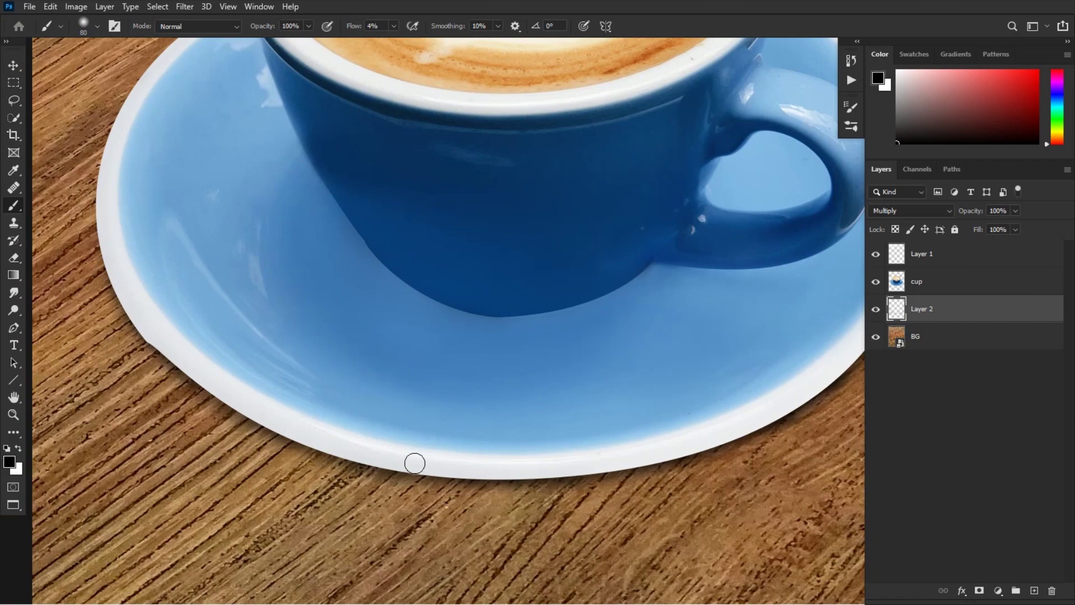
left_click_drag(554, 317, 419, 371)
- Refine the contact shadow beside the saucer's lower-right rim on Layer 2 with a 60 px brush
key("bracketleft")
key("bracketleft")
key("bracketleft")
key("bracketleft")
left_click(919, 281)
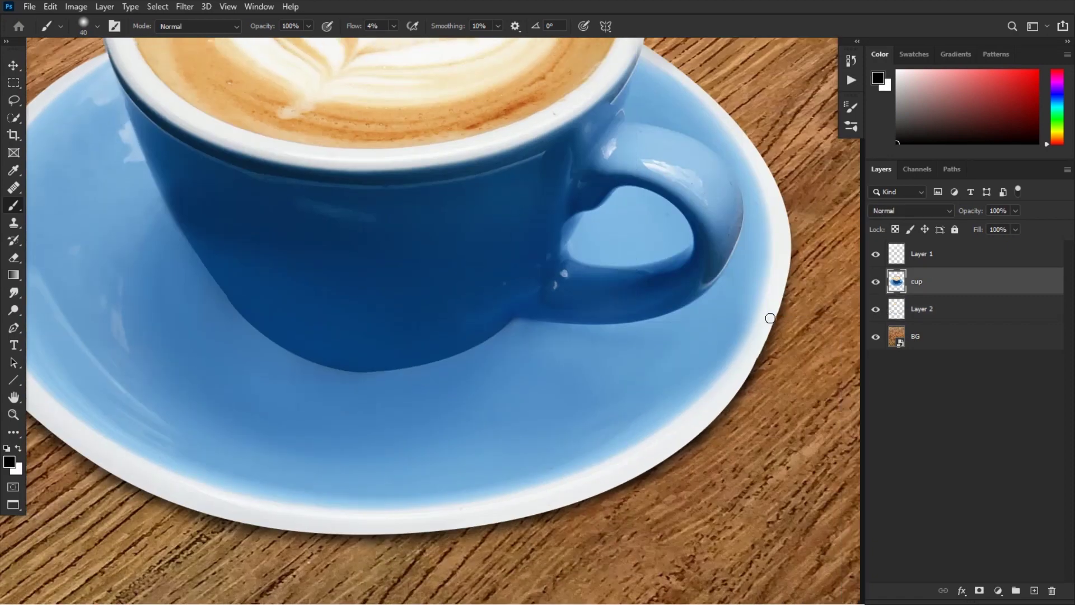
left_click(915, 310)
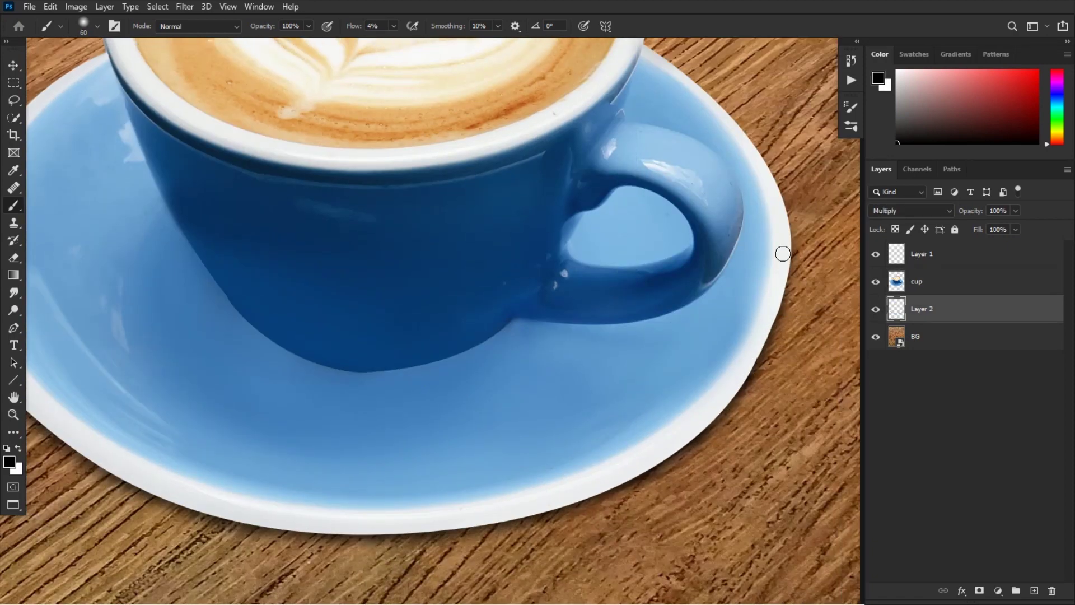
left_click_drag(771, 372, 725, 405)
- Compare the saucer with and without the contact shadow on Layer 2
key("ctrl+minus")
key("ctrl+0")
left_click(876, 309)
left_click(876, 309)
- Add a new layer above Layer 2 and paint a wider soft shadow on the wood along the saucer's lower rim
key("ctrl+plus")
key("ctrl+plus")
key("bracketright")
key("bracketright")
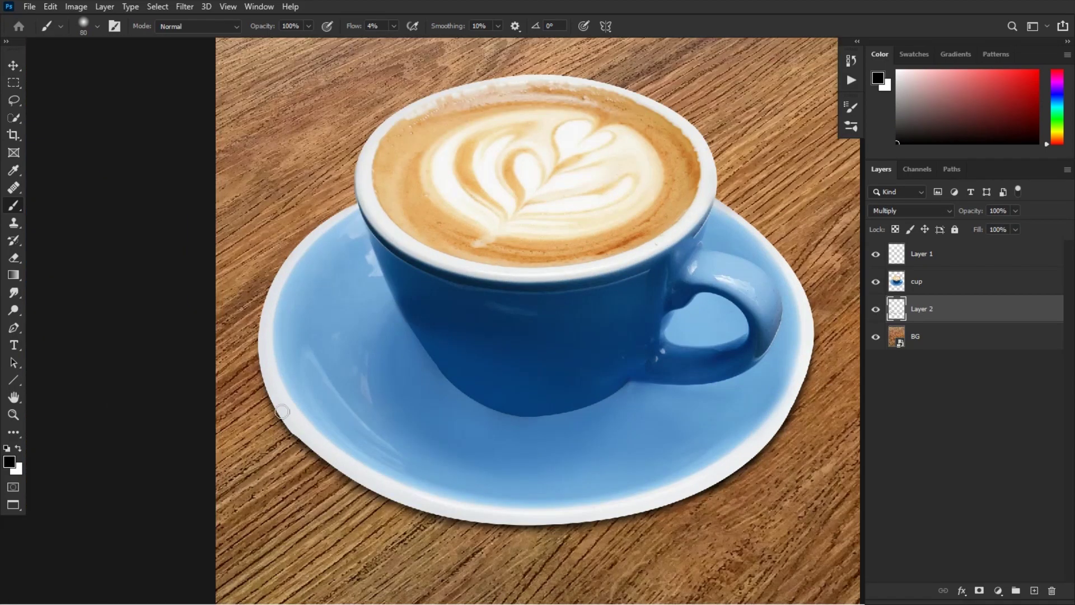
left_click(1034, 590)
mouse_move(623, 325)
left_mouse_down()
mouse_move(532, 314)
mouse_move(477, 280)
left_mouse_up()
key("bracketright")
key("bracketright")
key("bracketright")
key("bracketright")
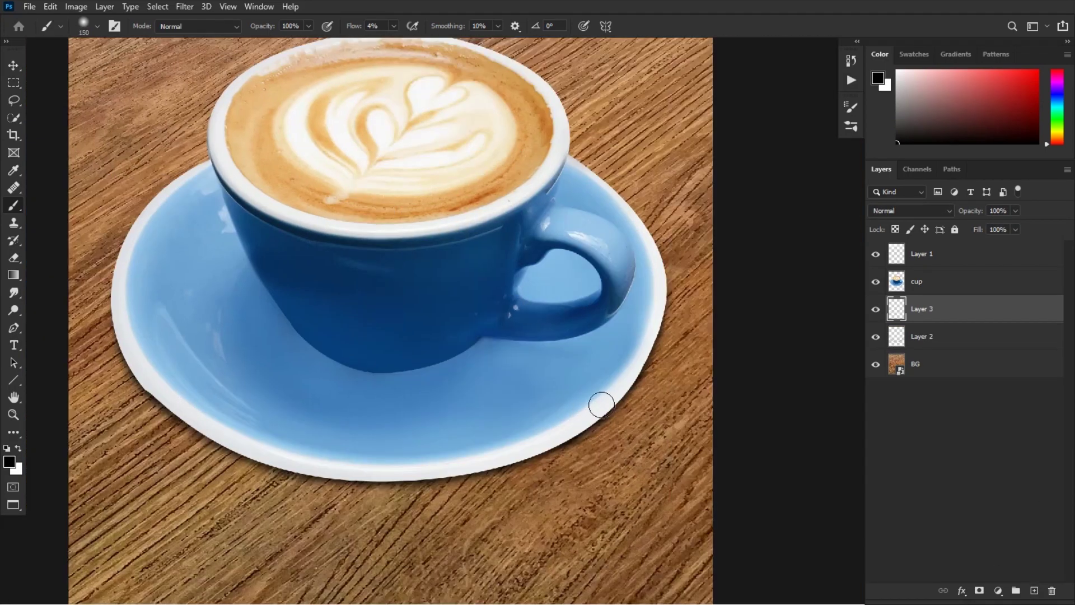
key("bracketright")
key("bracketright")
mouse_move(646, 357)
left_mouse_down()
mouse_move(578, 427)
mouse_move(489, 465)
left_mouse_up()
mouse_move(353, 477)
left_mouse_down()
mouse_move(263, 455)
mouse_move(127, 329)
left_mouse_up()
- Build up the wider shadow around the saucer's lower rim with repeated strokes of a roughly 250 px soft brush
key("bracketright")
key("bracketright")
mouse_move(140, 379)
left_mouse_down()
mouse_move(414, 488)
mouse_move(581, 444)
mouse_move(648, 331)
left_mouse_up()
key("bracketright")
mouse_move(583, 425)
left_mouse_down()
mouse_move(369, 483)
mouse_move(186, 452)
mouse_move(168, 358)
mouse_move(168, 400)
left_mouse_up()
key("bracketleft")
key("bracketleft")
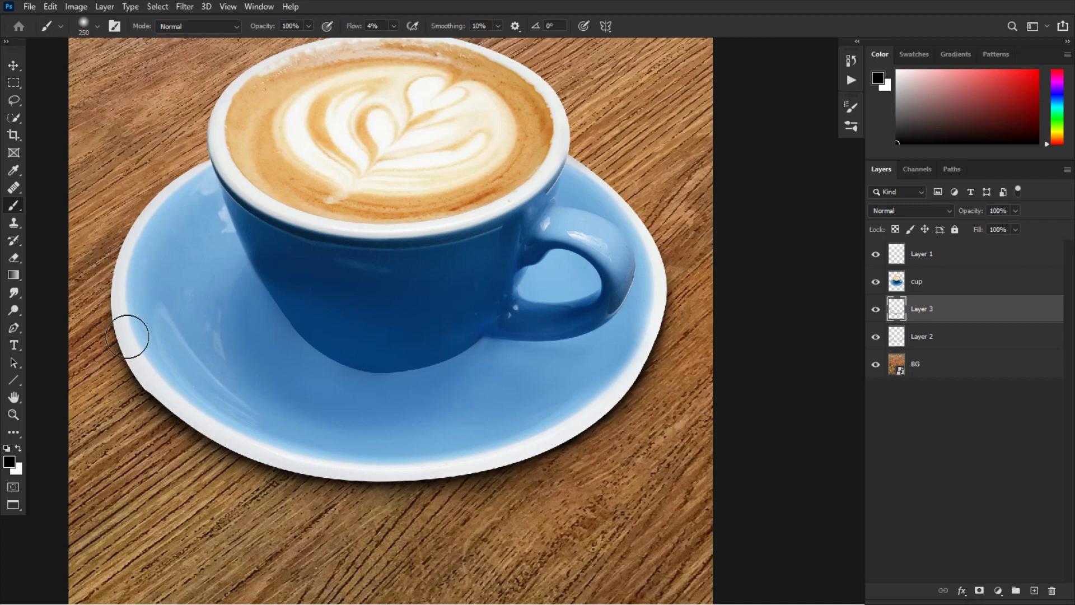
mouse_move(322, 485)
left_mouse_down()
mouse_move(450, 480)
mouse_move(638, 336)
left_mouse_up()
key("bracketleft")
key("bracketleft")
left_click_drag(158, 392, 174, 412)
- Compare the saucer with and without the wider shadow on Layer 3
key("ctrl+0")
left_click(878, 312)
left_click(878, 312)
left_click(878, 312)
left_click(878, 312)
- Spread the saucer shadow further onto the wood with a 400 px brush and clean it up with a 250 px eraser
left_click_drag(691, 402, 524, 445)
key("bracketright")
key("bracketright")
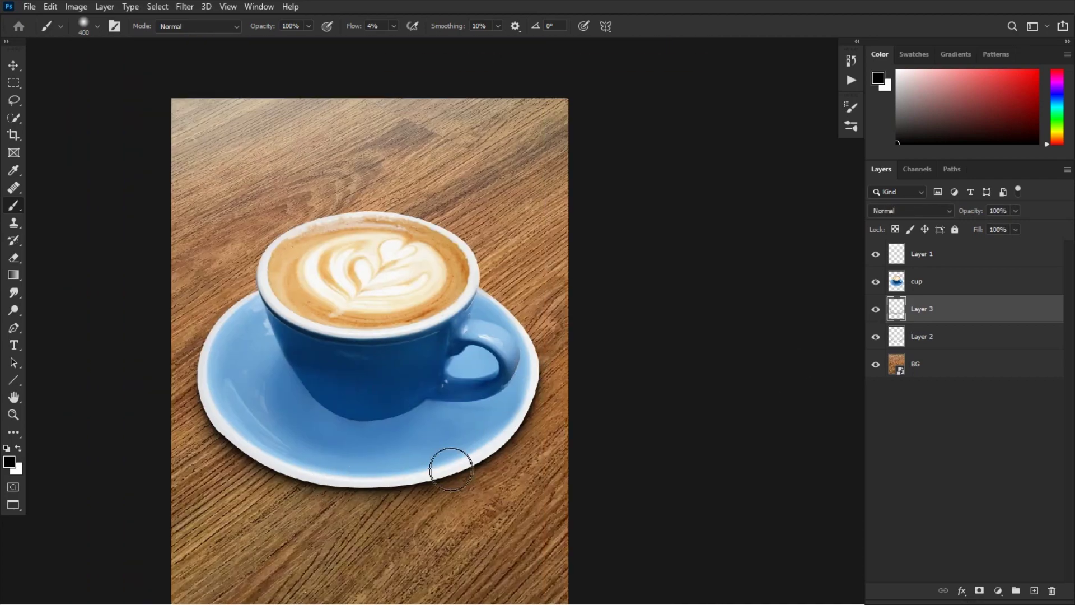
key("e")
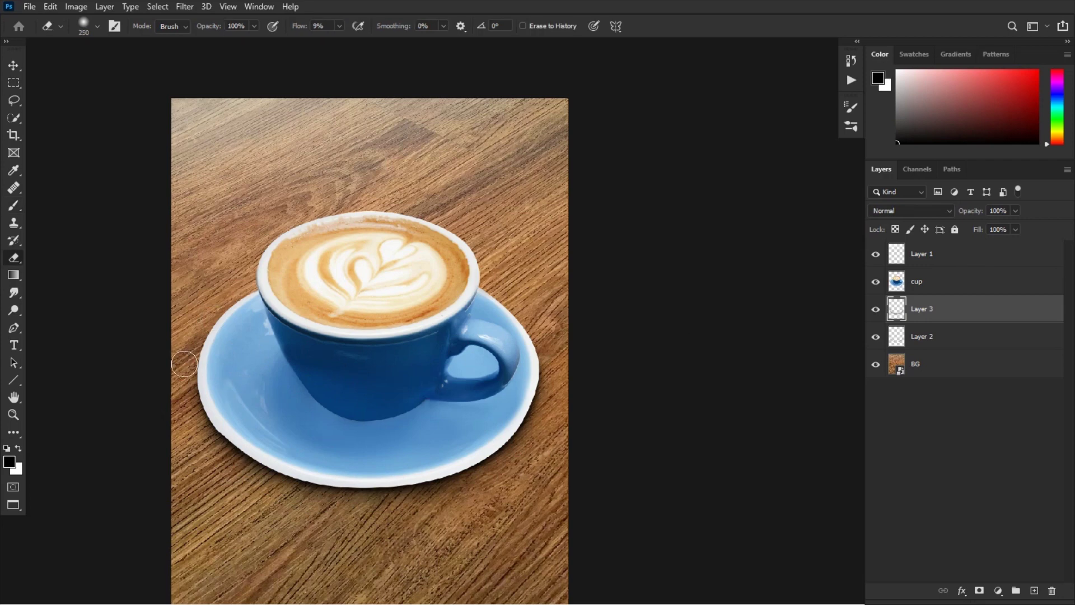
key("b")
key("ctrl+plus")
left_click_drag(473, 430, 543, 349)
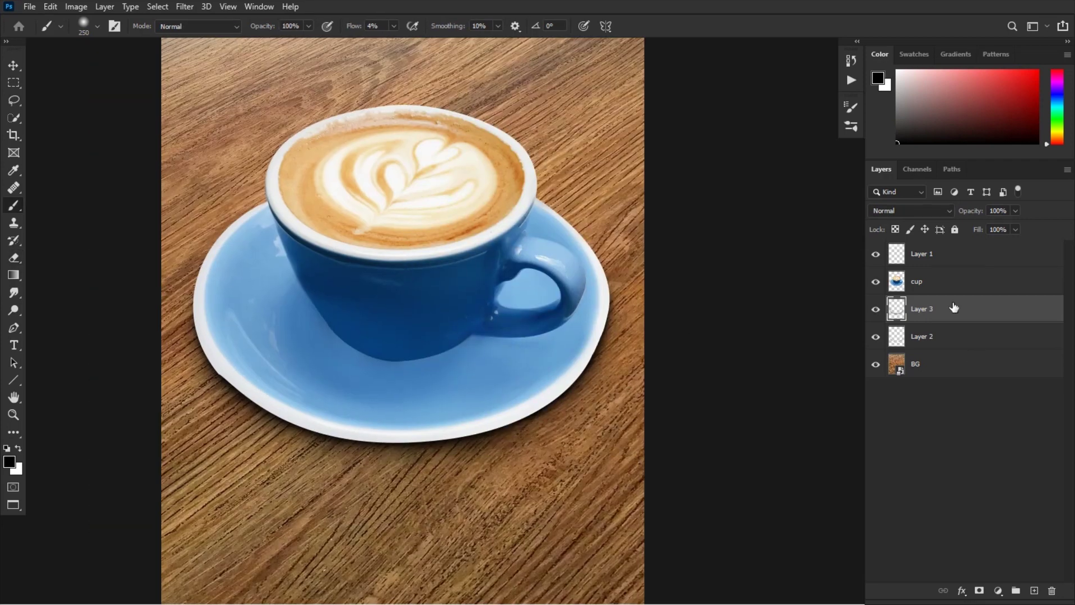
- Add a new layer clipped to the cup layer, and rename Layer 1 as light
left_click(947, 284)
key("ctrl+shift+alt+n")
left_click(933, 294, "alt")
left_click(878, 256)
left_click(877, 256)
double_click(922, 254)
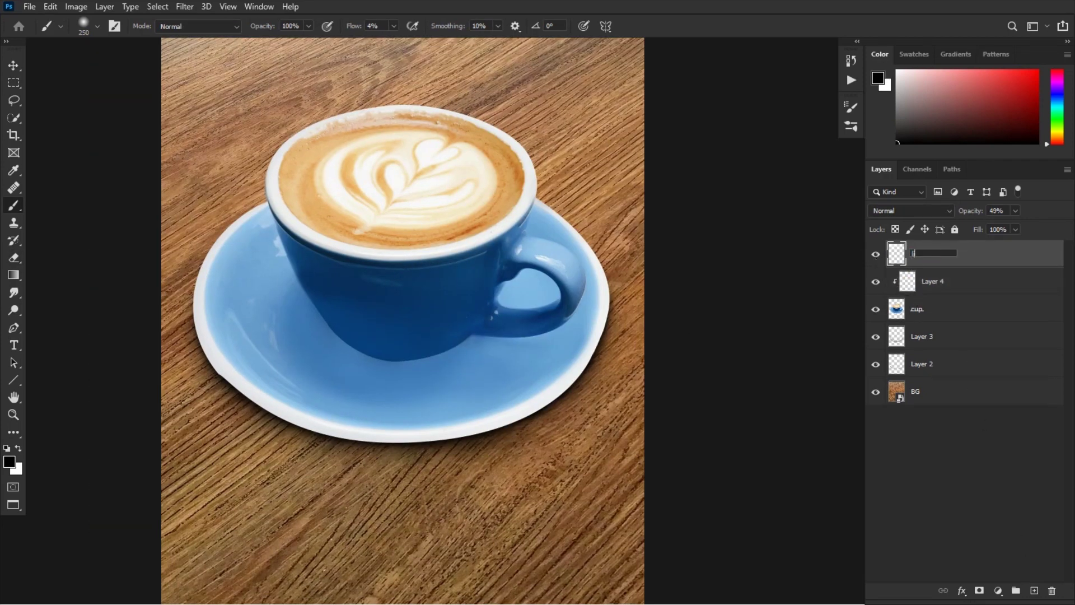
left_click(915, 288)
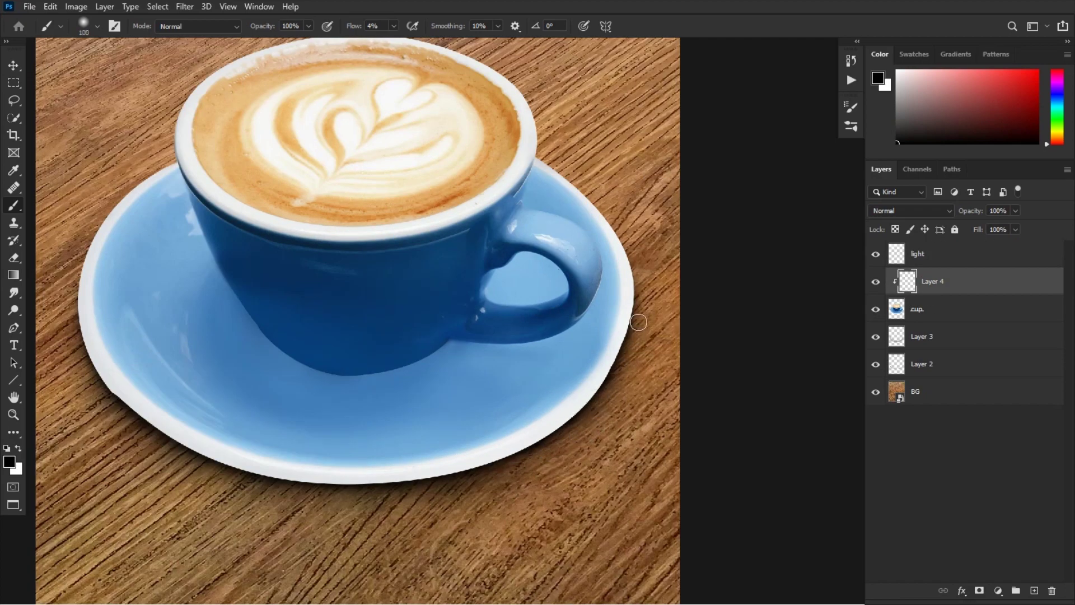
- Shade the saucer's white lower rim on the clipped Layer 4 with a 100 to 150 px black brush, raising the flow to 12%
mouse_move(528, 452)
left_mouse_down()
mouse_move(362, 485)
mouse_move(603, 379)
left_mouse_up()
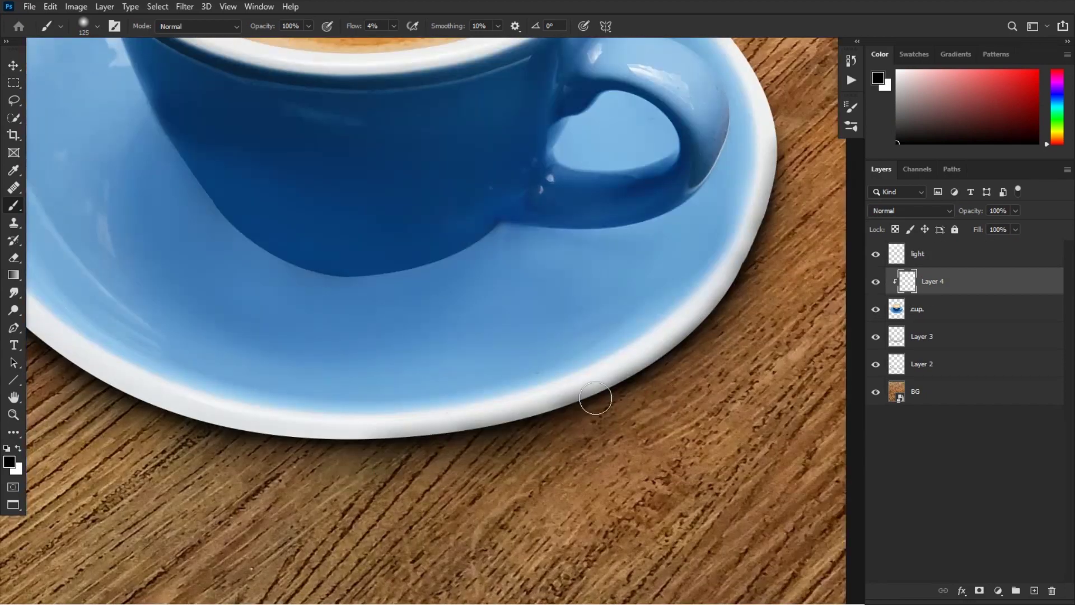
mouse_move(595, 398)
left_mouse_down()
mouse_move(475, 439)
mouse_move(240, 446)
left_mouse_up()
mouse_move(215, 355)
left_mouse_down()
mouse_move(150, 269)
mouse_move(212, 355)
mouse_move(286, 411)
mouse_move(427, 460)
mouse_move(566, 470)
mouse_move(719, 463)
mouse_move(693, 465)
left_mouse_up()
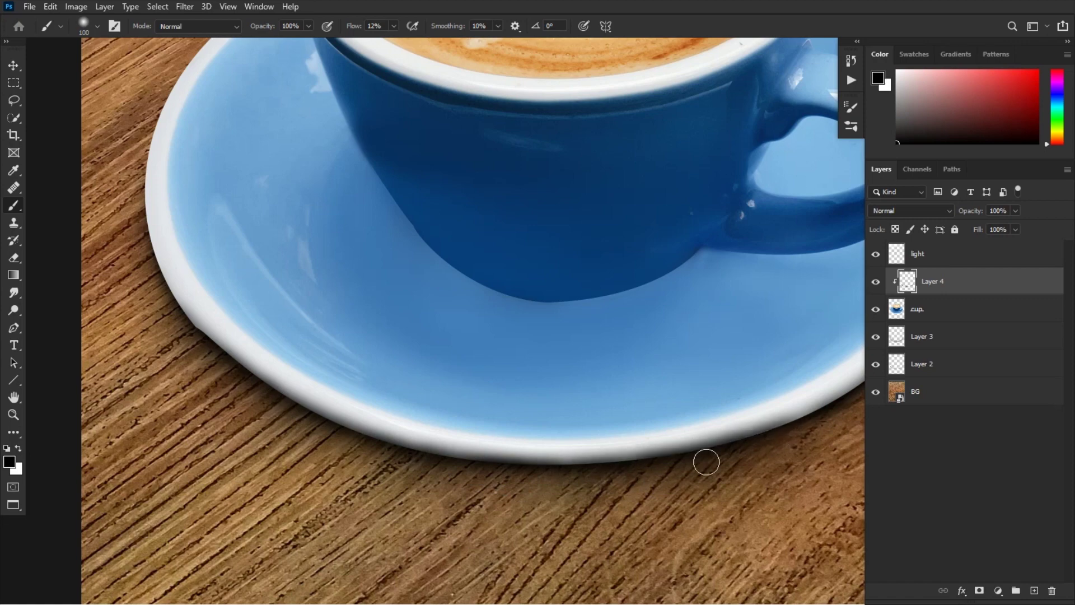
left_click_drag(693, 465, 806, 412)
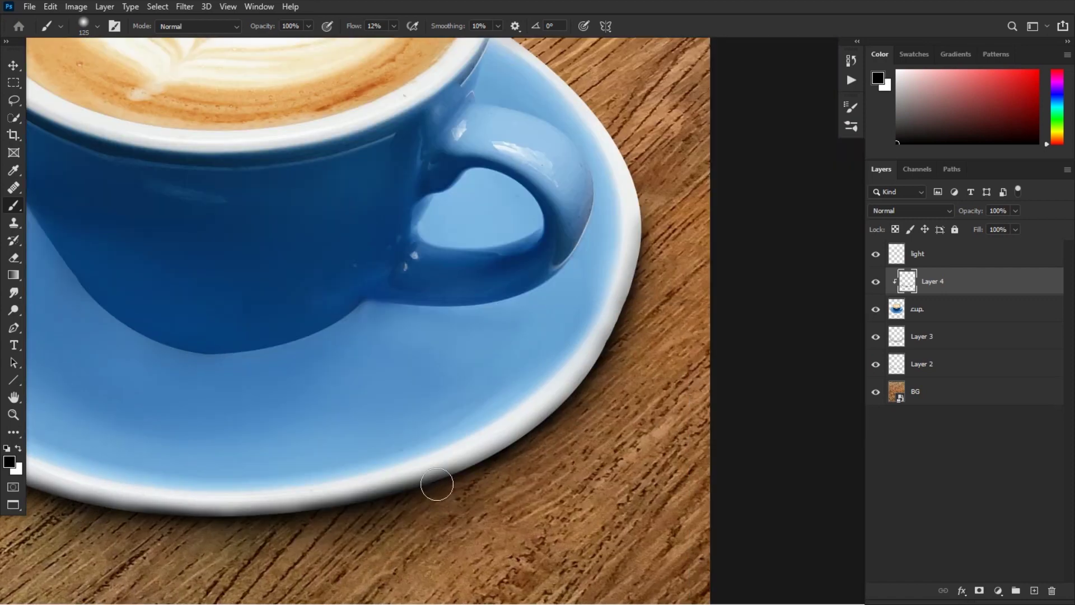
mouse_move(435, 485)
left_mouse_down()
mouse_move(554, 435)
mouse_move(631, 311)
mouse_move(638, 145)
mouse_move(607, 355)
mouse_move(507, 467)
mouse_move(240, 521)
left_mouse_up()
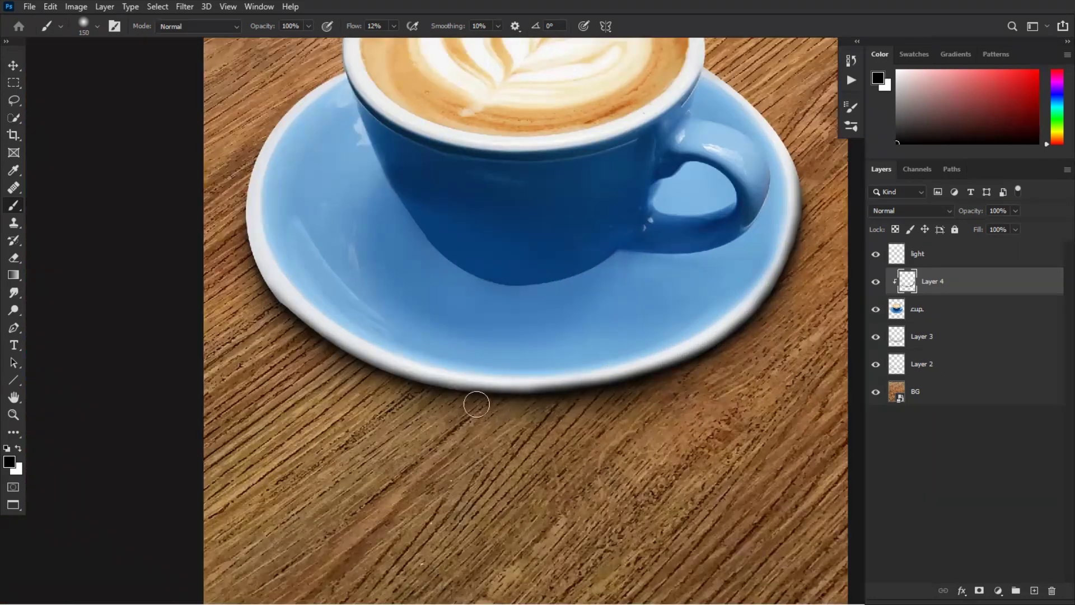
mouse_move(477, 404)
left_mouse_down()
mouse_move(367, 377)
mouse_move(256, 270)
mouse_move(233, 210)
left_mouse_up()
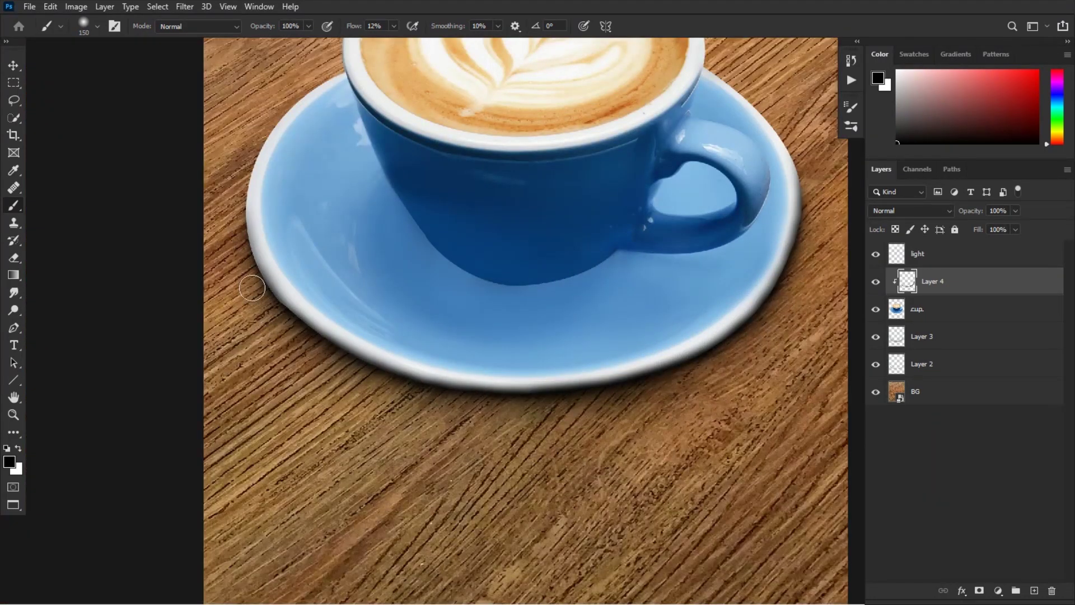
- Refine the rim shading with a 150 px brush and a 125 to 200 px eraser, and lower Layer 4's opacity
key("e")
left_click_drag(277, 168, 264, 205)
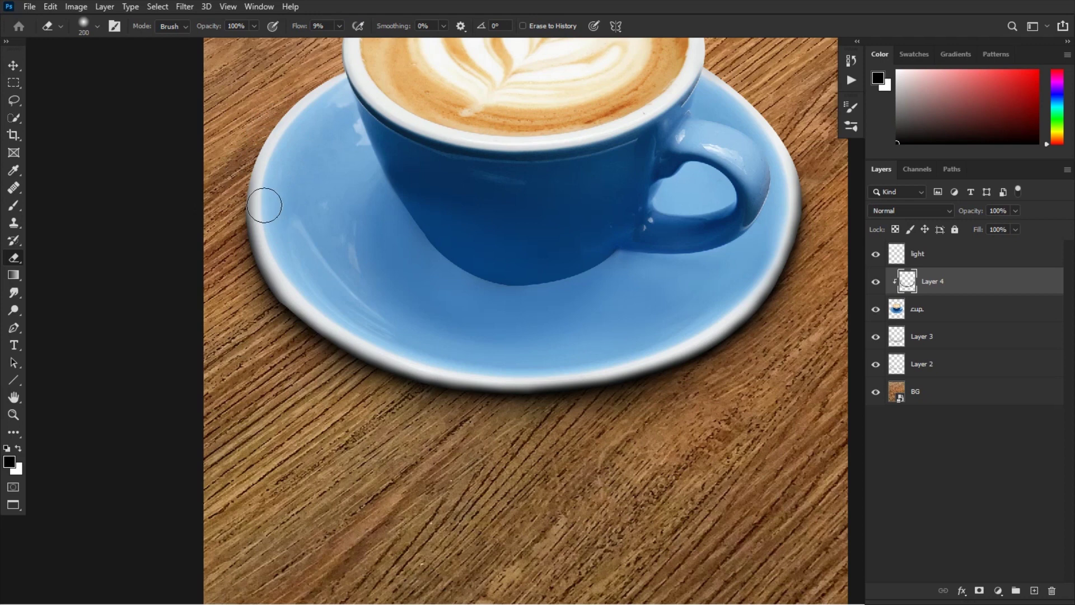
key("b")
left_click_drag(283, 312, 409, 398)
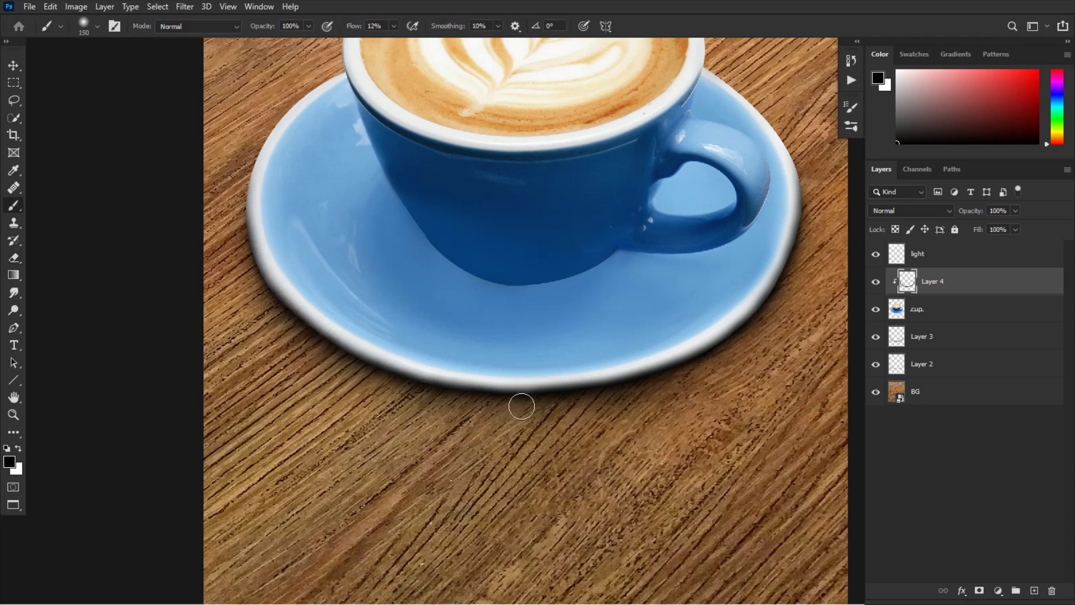
key("e")
key("b")
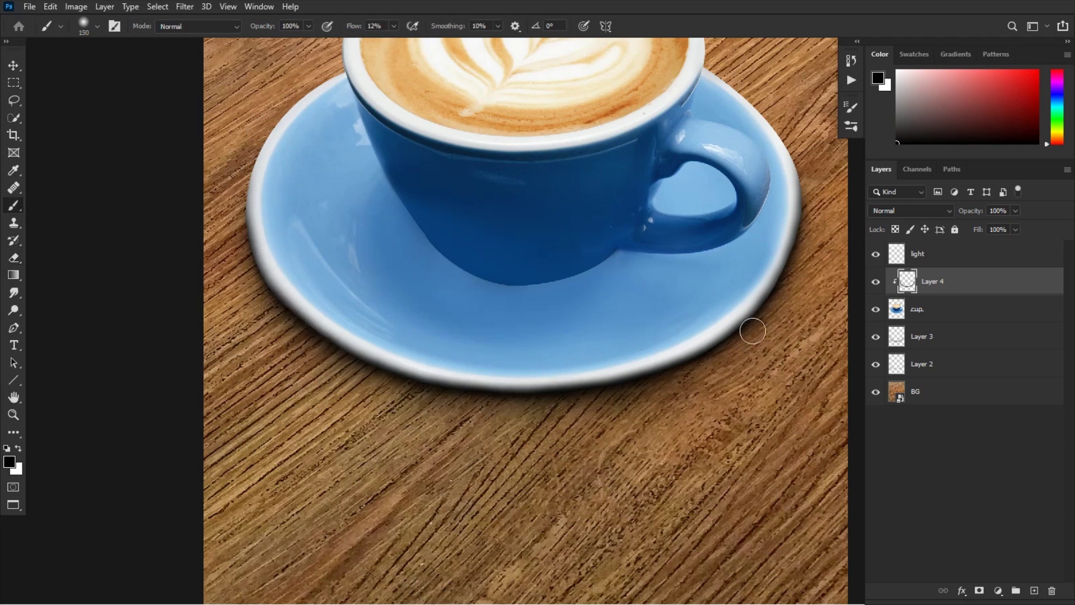
key("e")
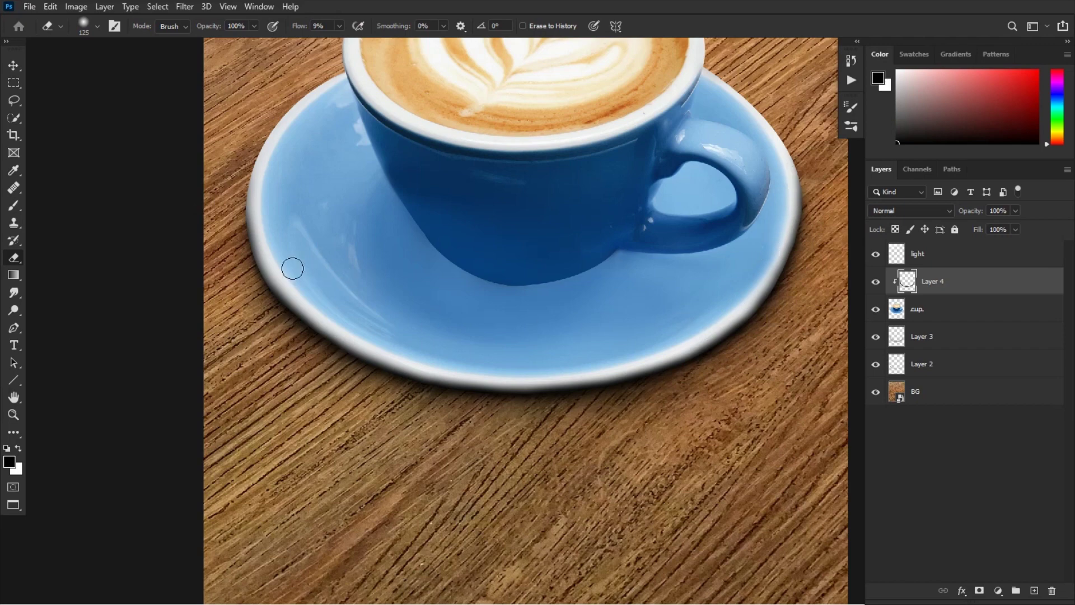
key("ctrl+0")
mouse_move(970, 211)
left_mouse_down()
mouse_move(934, 215)
mouse_move(965, 210)
left_mouse_up()
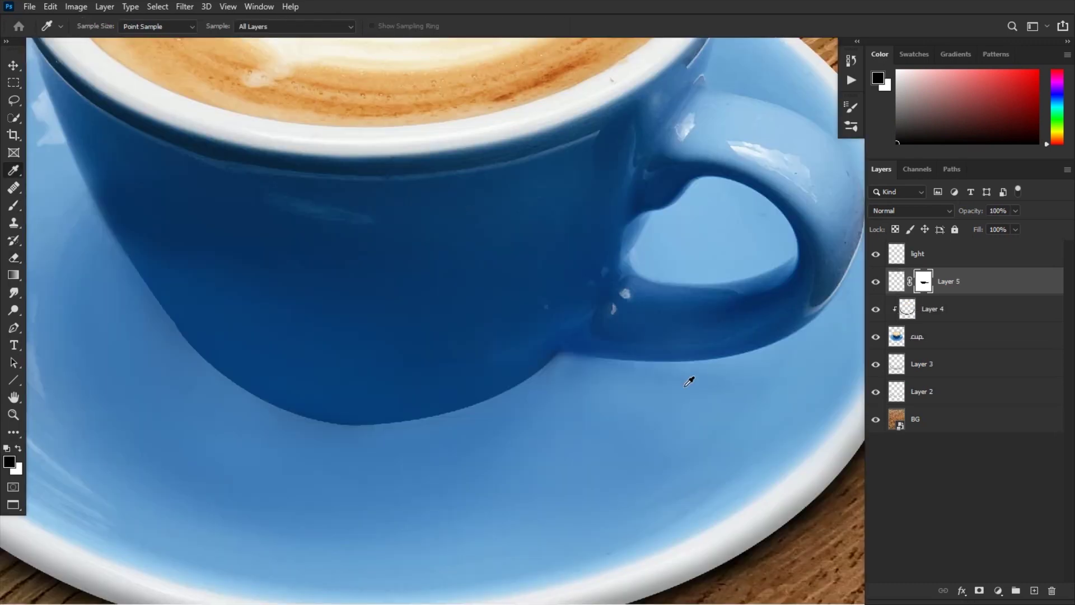
- Paint a soft black shadow under the cup's base on Layer 5's image, inside its mask, with a 12% flow brush
double_click(923, 282)
left_click(854, 70)
key("bracketright")
key("bracketright")
key("bracketright")
key("bracketright")
key("bracketright")
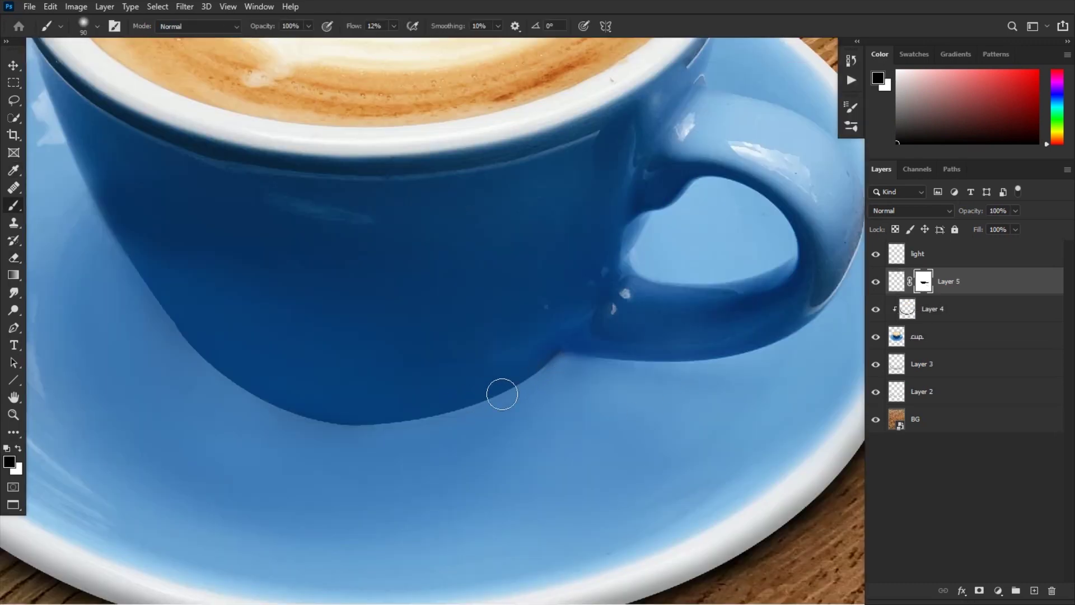
left_click(896, 282)
key("bracketright")
key("bracketright")
left_click_drag(514, 376, 452, 396)
left_click_drag(353, 27, 348, 29)
- Darken the contact line along the cup's base with smaller brush strokes, and soften the shadow with a 150 px eraser
key("bracketleft")
key("bracketleft")
key("bracketleft")
key("bracketleft")
mouse_move(237, 372)
left_mouse_down()
mouse_move(281, 396)
mouse_move(494, 402)
left_mouse_up()
key("bracketleft")
key("bracketleft")
mouse_move(355, 415)
left_mouse_down()
mouse_move(185, 328)
mouse_move(329, 418)
mouse_move(577, 358)
mouse_move(520, 384)
mouse_move(555, 356)
left_mouse_up()
key("bracketright")
key("bracketright")
key("bracketright")
mouse_move(546, 367)
left_mouse_down()
mouse_move(495, 391)
mouse_move(334, 417)
mouse_move(450, 407)
mouse_move(217, 362)
left_mouse_up()
key("e")
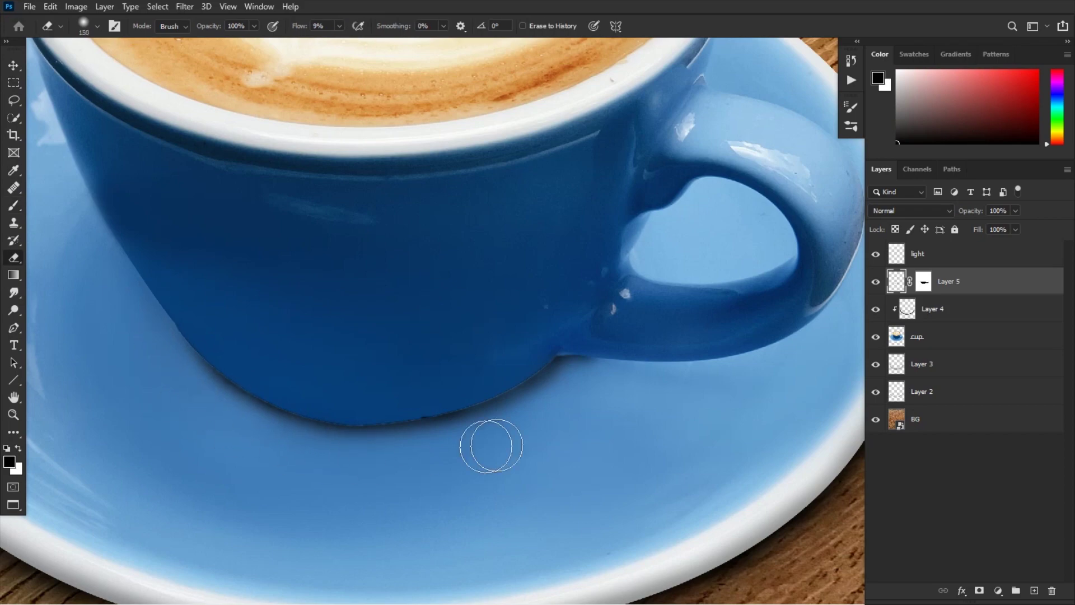
key("b")
key("ctrl+0")
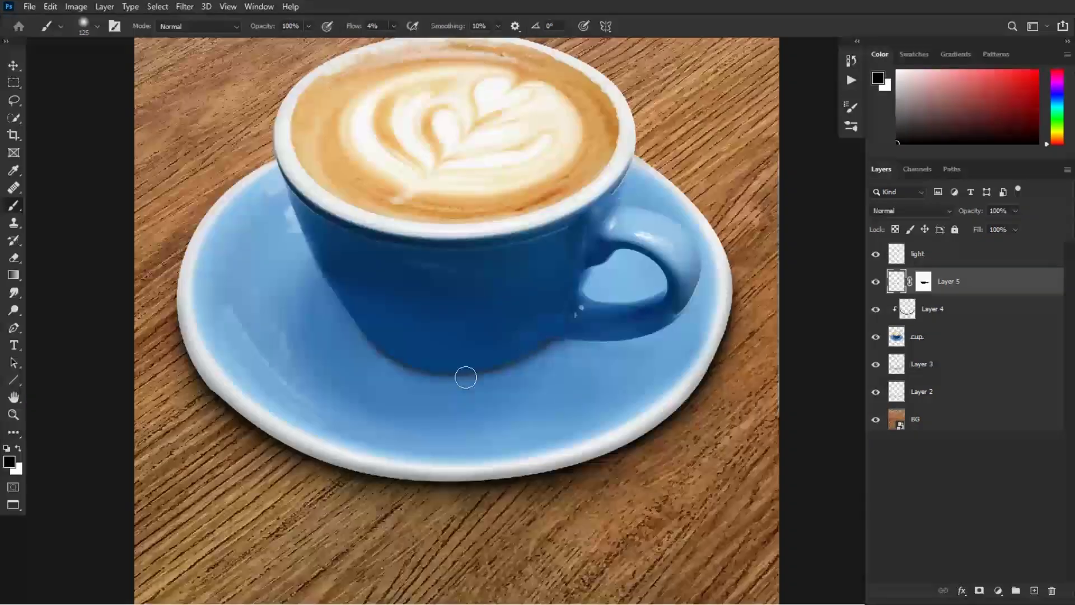
- Set Layer 5 to Multiply, paint a broad shadow below the cup with a 600 px, 4% flow brush, and soften it with a 700 px eraser
left_click(911, 211)
left_click(895, 262)
key("ctrl+plus")
key("bracketright")
key("bracketright")
key("bracketright")
key("bracketright")
key("bracketright")
key("bracketright")
key("bracketright")
mouse_move(300, 379)
left_mouse_down()
mouse_move(552, 360)
mouse_move(312, 408)
mouse_move(201, 382)
left_mouse_up()
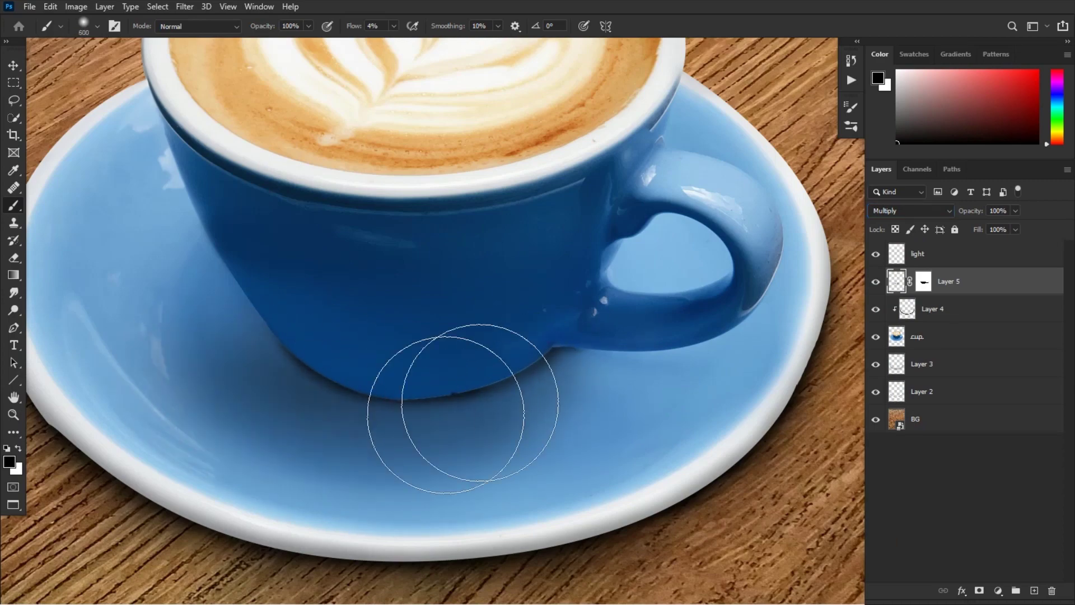
key("ctrl+0")
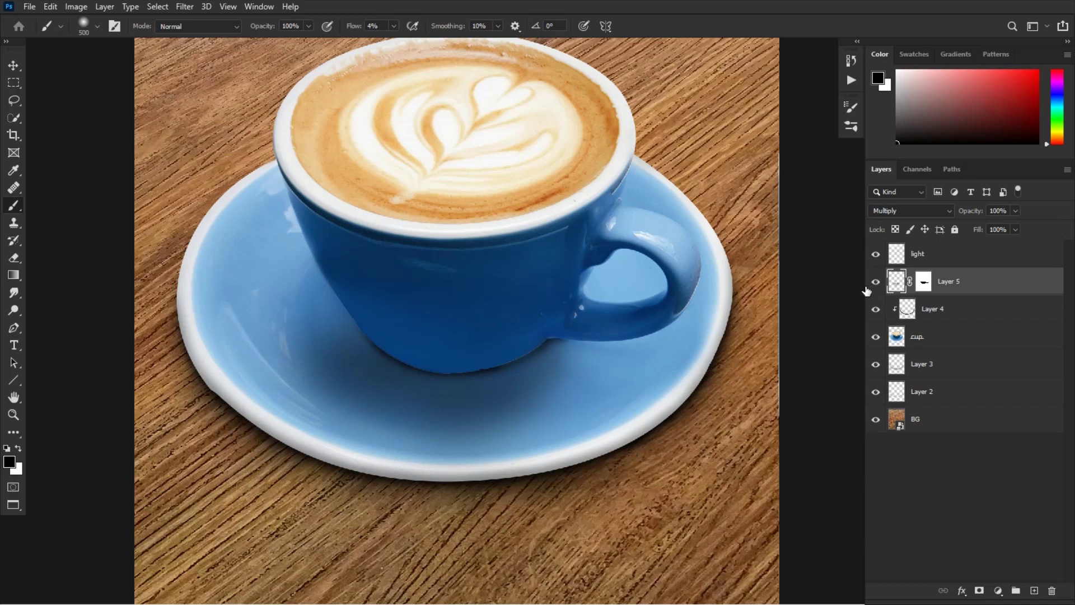
key("e")
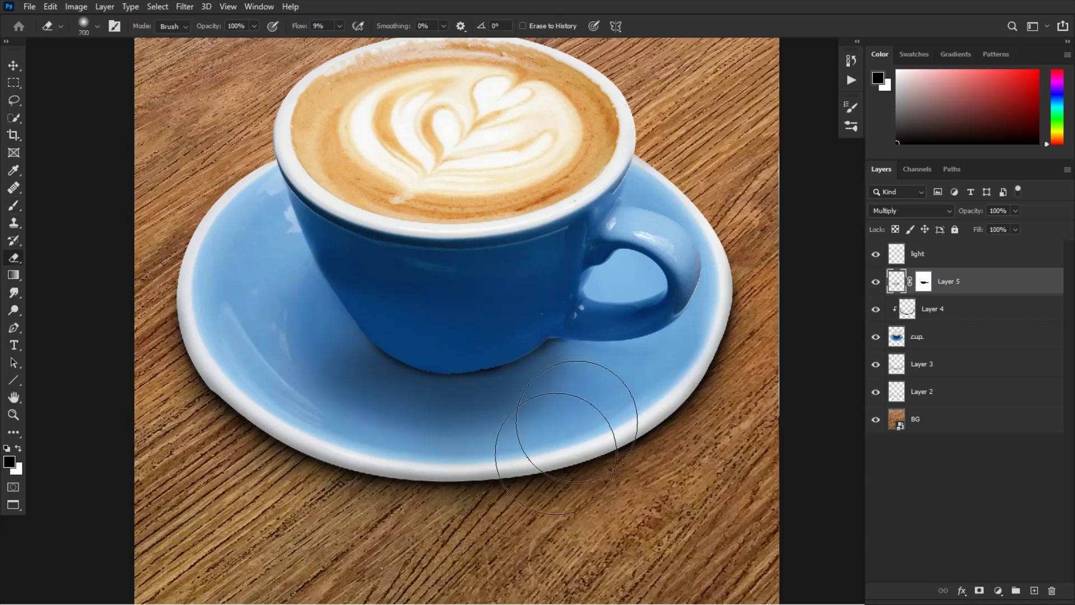
- Darken the contact line directly under the cup's base on Layer 5 with a 45 px, 4% flow brush
key("b")
key("bracketleft")
key("bracketleft")
key("bracketleft")
key("bracketleft")
key("bracketleft")
key("bracketleft")
key("bracketleft")
key("bracketleft")
key("bracketleft")
key("bracketleft")
key("bracketleft")
key("bracketleft")
key("bracketleft")
key("bracketleft")
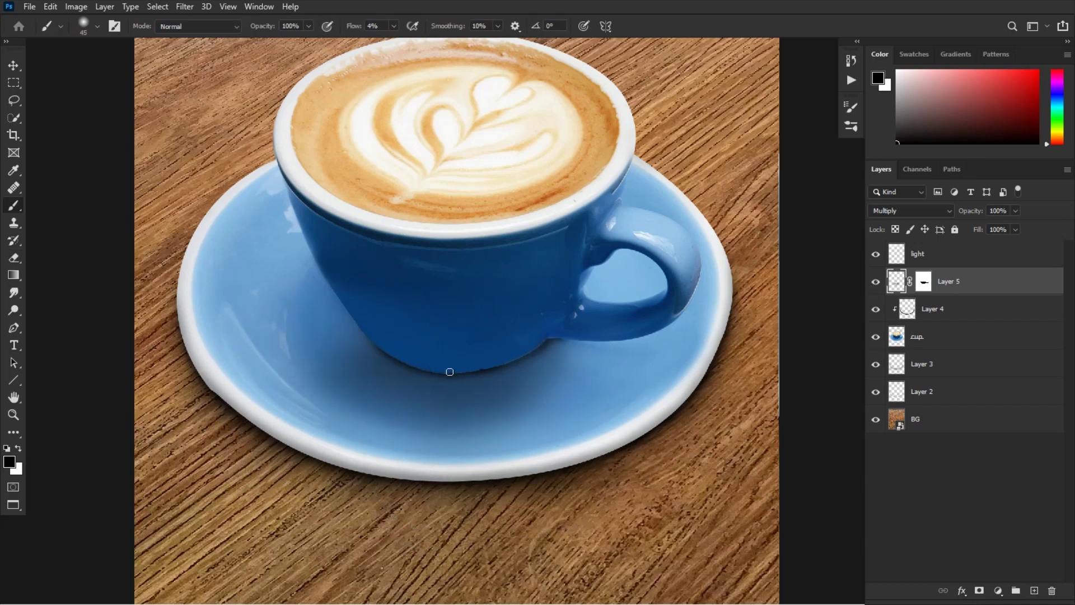
- Soften the contact shadow along the lower edge of the cup's base with a 40 px, 1% flow eraser
key("e")
key("ctrl+plus")
key("bracketleft")
key("bracketleft")
key("bracketleft")
key("bracketleft")
key("bracketleft")
key("bracketleft")
key("bracketleft")
key("bracketleft")
key("bracketleft")
key("bracketleft")
key("bracketleft")
key("bracketleft")
key("bracketleft")
key("bracketleft")
key("bracketleft")
key("bracketleft")
key("bracketleft")
key("bracketleft")
key("bracketleft")
left_click_drag(556, 368, 501, 397)
key("ctrl+z")
left_click_drag(303, 28, 300, 28)
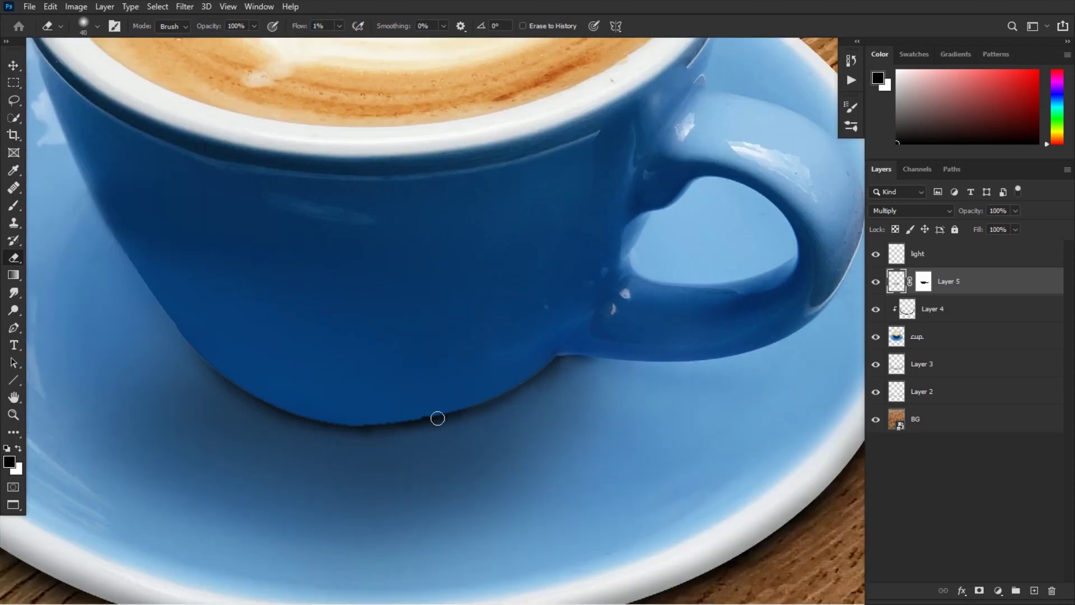
- Build up the shadow along the cup's lower-left edge with a 4% flow brush, starting at 90 px
key("b")
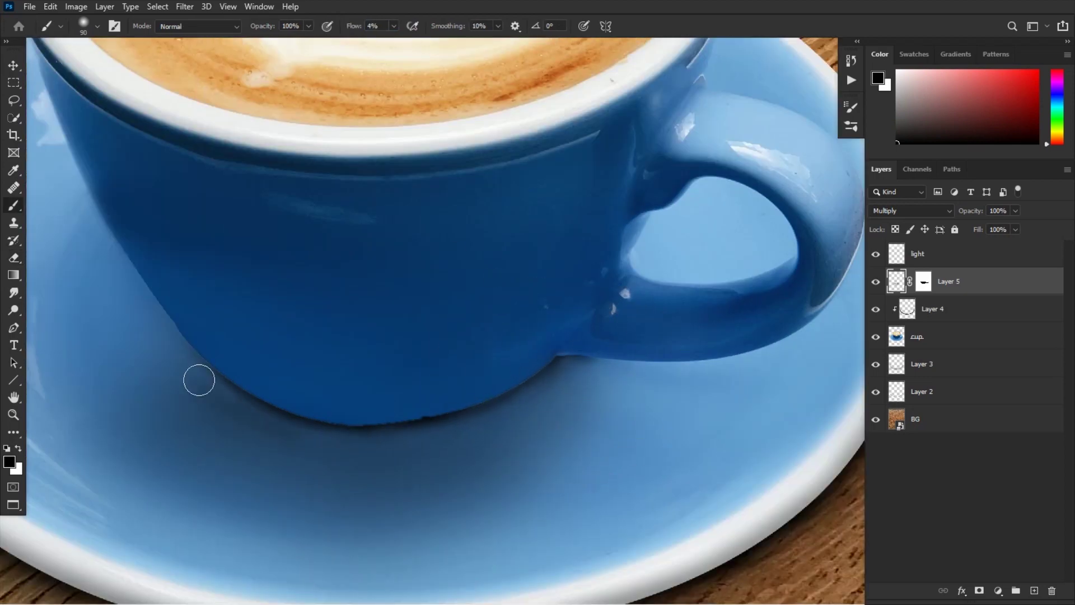
key("bracketright")
key("bracketright")
key("bracketright")
key("bracketright")
key("bracketright")
key("bracketright")
key("bracketright")
key("bracketleft")
key("bracketleft")
key("bracketleft")
key("bracketleft")
key("bracketleft")
key("bracketleft")
- Spread a faint wide shadow over the saucer below the cup with a 400 px, 1% flow brush
key("ctrl+0")
key("bracketright")
key("bracketright")
key("bracketright")
key("bracketright")
key("bracketright")
key("bracketright")
key("bracketright")
key("bracketright")
key("bracketright")
key("bracketright")
key("bracketright")
key("bracketright")
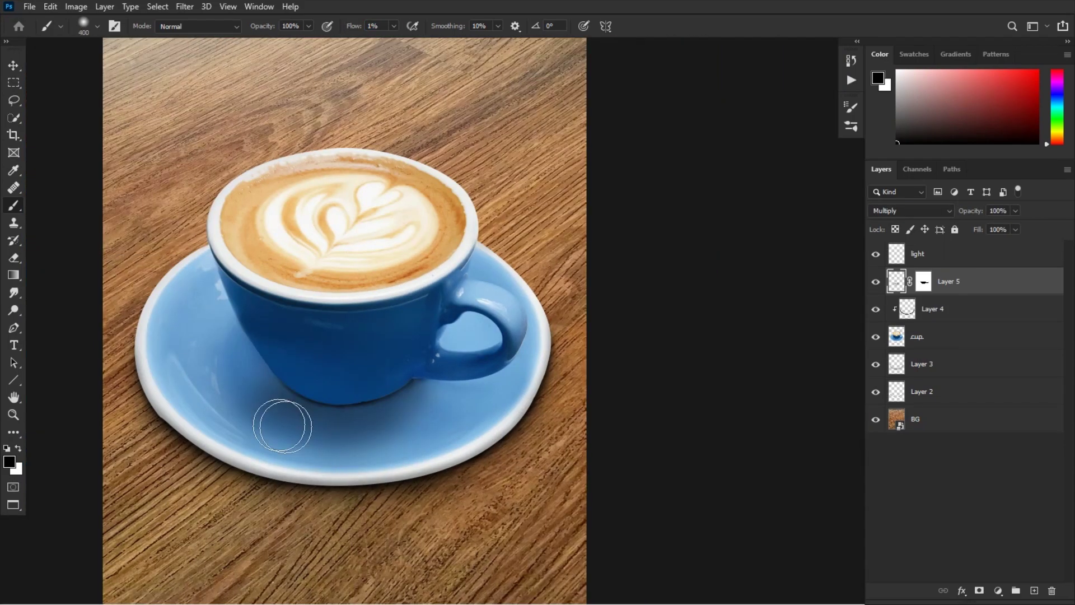
mouse_move(300, 435)
left_mouse_down()
mouse_move(424, 410)
mouse_move(402, 434)
mouse_move(319, 461)
left_mouse_up()
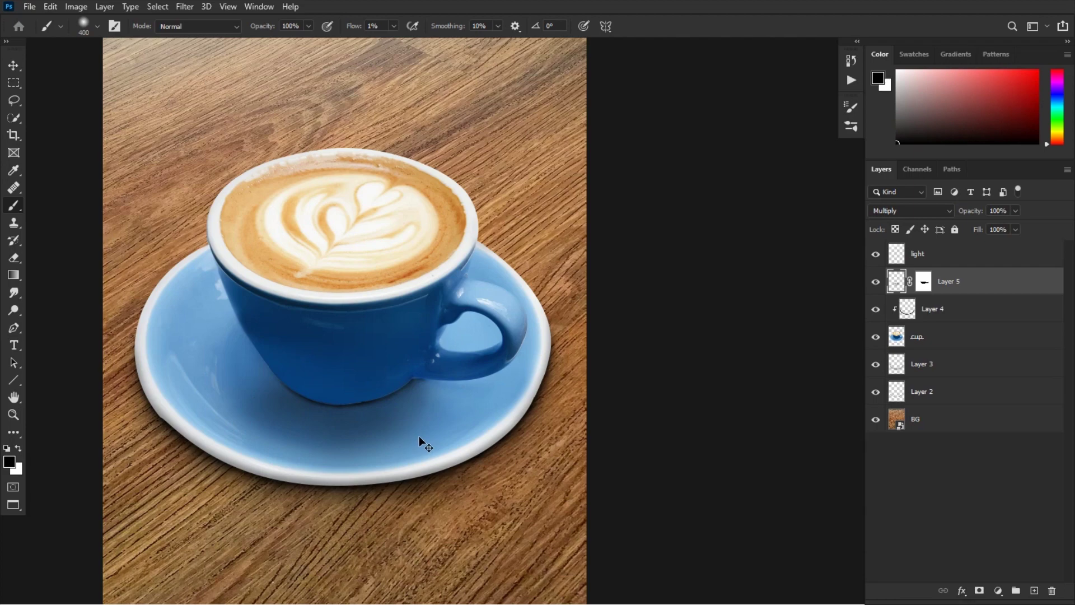
scroll(419, 436, "up", 5)
left_click(1034, 590)
key("ctrl+alt+g")
left_click_drag(924, 309, 938, 292)
key("bracketleft")
key("bracketleft")
key("bracketleft")
key("bracketleft")
key("bracketleft")
key("bracketleft")
key("shift+0")
key("shift+5")
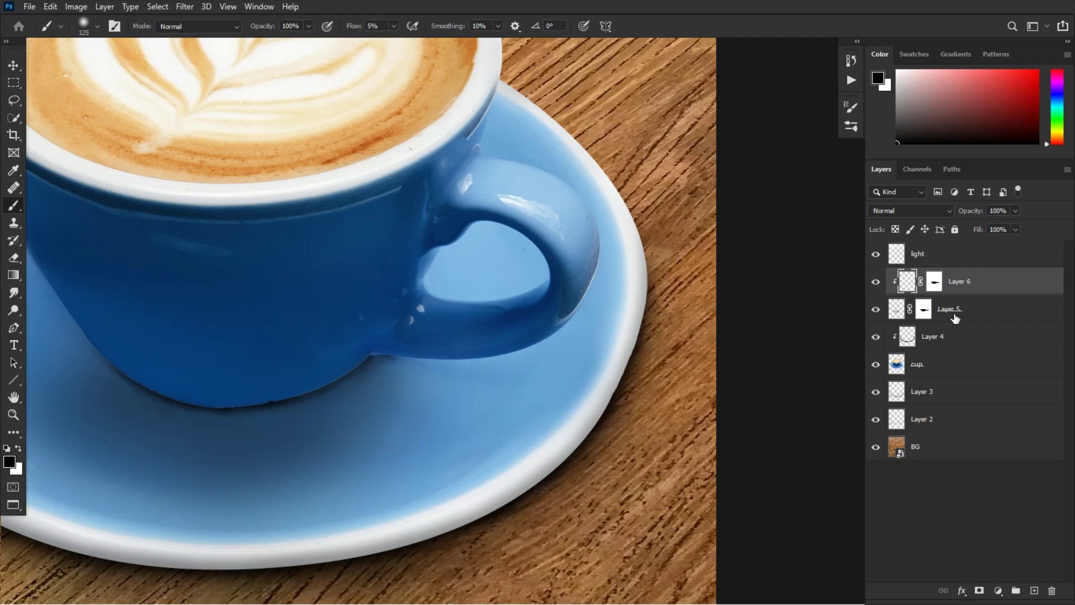
key("ctrl+alt+g")
key("ctrl+alt+g")
left_click_drag(979, 285, 1052, 590)
- Paint the handle's shadow on the saucer with a 3% flow brush on a new layer carrying Layer 5's mask, and reduce the layer's opacity
left_click(1034, 591)
left_click_drag(923, 309, 923, 282)
left_click(894, 287)
key("shift+0")
key("shift+3")
key("bracketright")
key("bracketright")
mouse_move(448, 370)
left_mouse_down()
mouse_move(548, 385)
mouse_move(410, 353)
mouse_move(511, 375)
mouse_move(422, 363)
mouse_move(571, 368)
mouse_move(372, 351)
mouse_move(517, 382)
mouse_move(389, 351)
left_mouse_up()
key("bracketleft")
key("bracketleft")
key("bracketleft")
key("bracketleft")
left_click(876, 282)
left_click(876, 282)
left_click_drag(973, 212, 964, 212)
- Add Layer 7 with a copy of the cup mask and paint a tighter shadow under the handle with a 3% flow brush reduced to 50 px
left_click(1034, 590)
left_click_drag(924, 312, 924, 282)
key("bracketright")
key("bracketright")
key("bracketright")
key("bracketright")
key("bracketright")
key("bracketright")
key("bracketright")
key("bracketright")
key("bracketleft")
key("bracketleft")
key("bracketleft")
key("bracketleft")
key("bracketleft")
key("bracketleft")
key("bracketleft")
key("bracketleft")
key("bracketleft")
key("bracketleft")
key("bracketleft")
key("bracketleft")
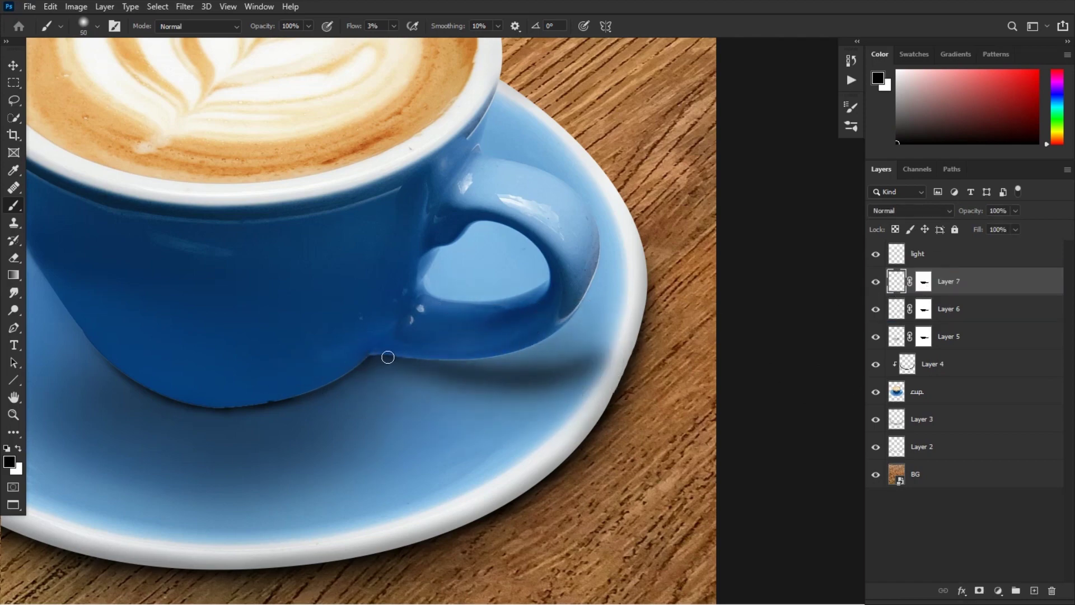
key("ctrl+0")
left_click_drag(698, 379, 607, 377)
- Set Layer 6 to 75% opacity and refine the handle's shadow with a 90 px, 3% flow brush and a 150 px, 1% flow eraser
key("ctrl+plus")
left_click(897, 314)
left_click_drag(970, 213, 965, 212)
key("ctrl+plus")
key("bracketright")
key("bracketright")
key("bracketright")
key("bracketright")
mouse_move(570, 381)
left_mouse_down()
mouse_move(640, 371)
mouse_move(598, 383)
left_mouse_up()
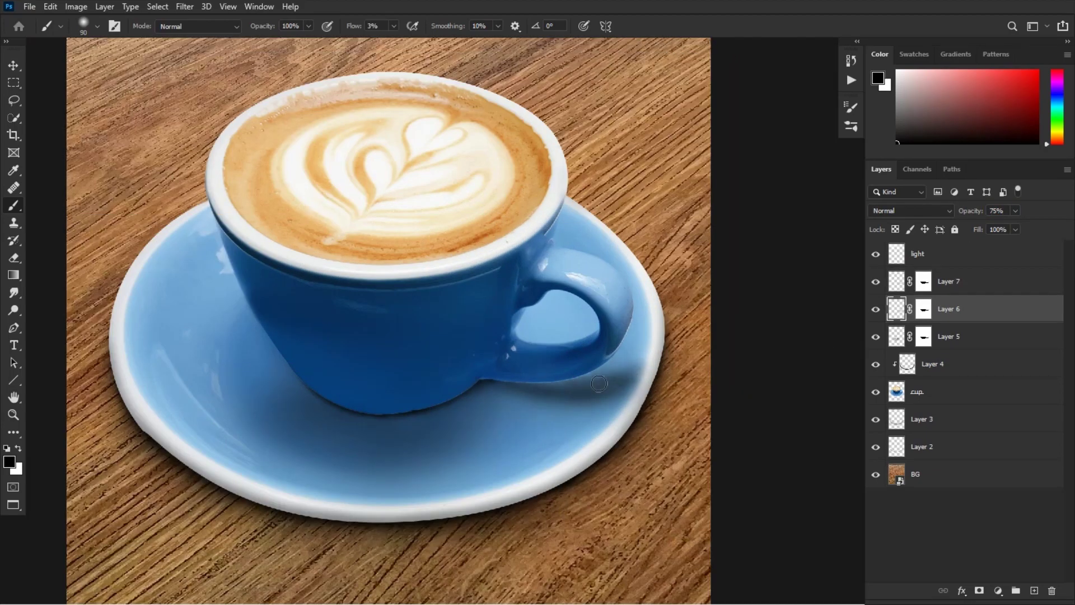
key("e")
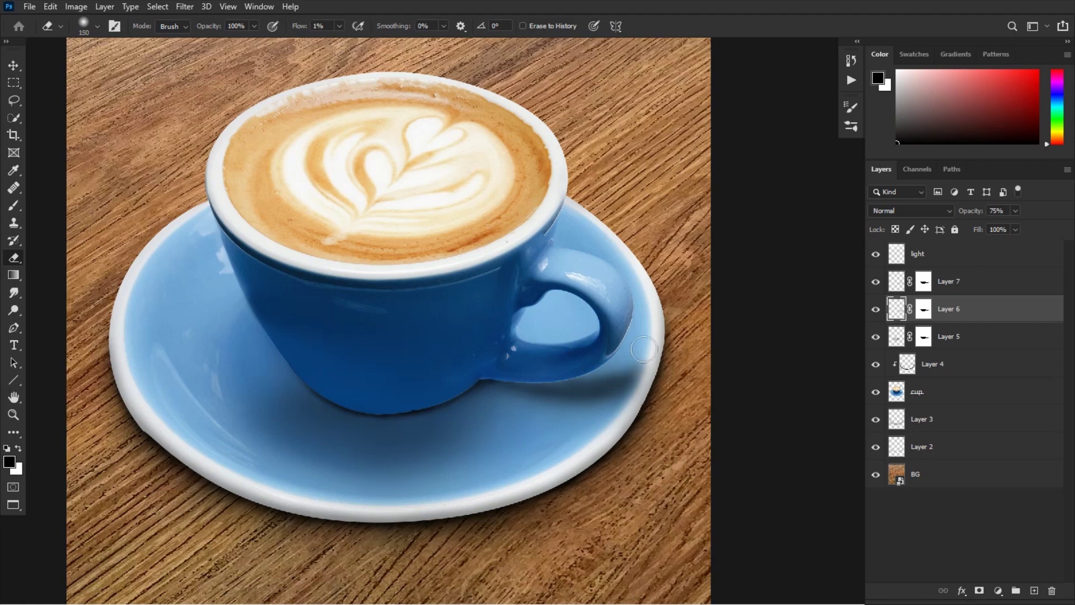
- Add a new layer above Layer 7 and paint soft black shading over the cup's lower body with a 3% flow brush
left_click(966, 284)
left_click(1034, 591)
key("b")
key("bracketright")
key("bracketright")
key("bracketright")
key("bracketright")
mouse_move(389, 397)
left_mouse_down()
mouse_move(318, 386)
mouse_move(469, 313)
mouse_move(301, 336)
left_mouse_up()
key("bracketright")
key("bracketright")
key("bracketleft")
key("bracketleft")
key("bracketleft")
key("bracketleft")
- Deepen the soft black shading across the cup's lower body on Layer 8 with a 3% flow brush at about 300 px
key("ctrl+minus")
key("bracketright")
key("bracketright")
key("bracketright")
left_click_drag(388, 340, 449, 355)
key("bracketleft")
key("bracketleft")
key("bracketleft")
key("bracketleft")
key("bracketleft")
key("bracketright")
key("bracketright")
key("bracketright")
key("bracketright")
key("bracketright")
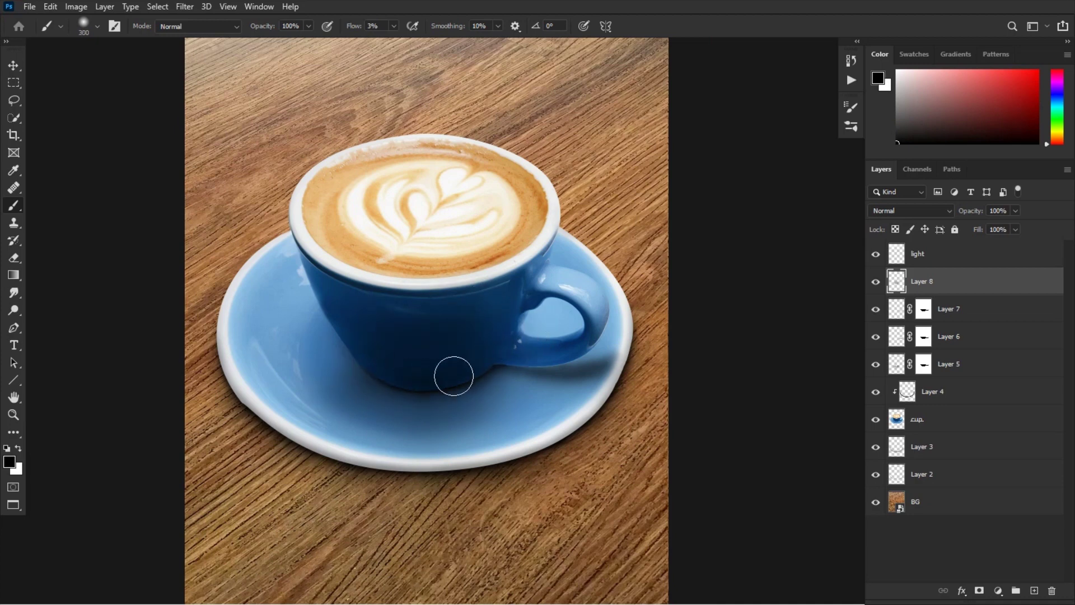
- Extend the Layer 8 shading from beside the handle across the cup's body toward its left side
key("bracketleft")
mouse_move(529, 279)
left_mouse_down()
mouse_move(464, 311)
mouse_move(346, 302)
mouse_move(366, 361)
mouse_move(374, 325)
left_mouse_up()
key("bracketleft")
key("bracketleft")
key("bracketleft")
key("e")
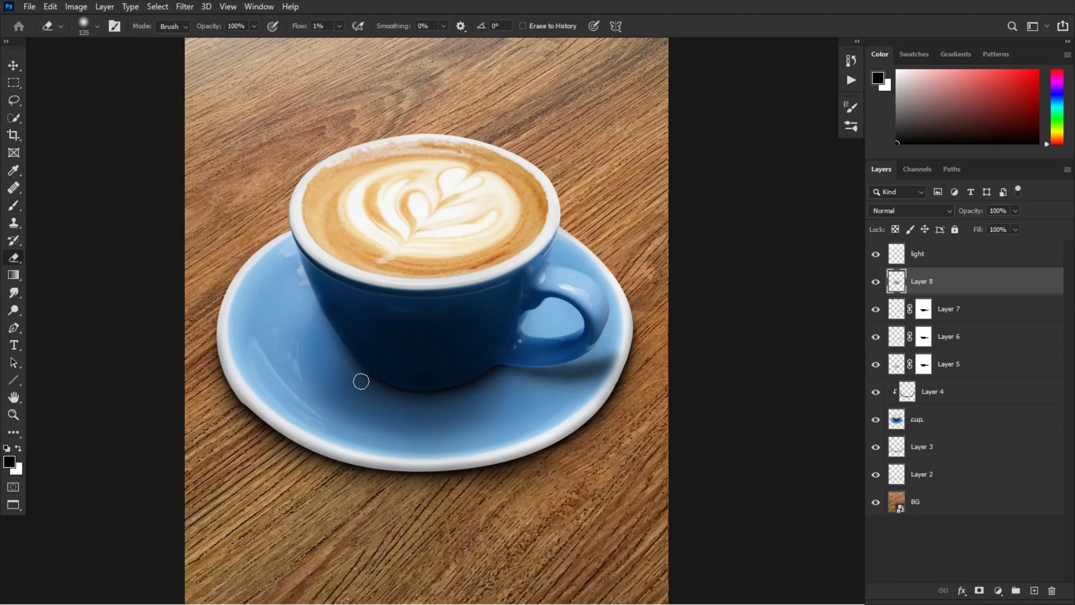
- Darken the cup's left edge and the band below its rim, and set Layer 8 to 50% opacity
key("b")
left_click_drag(375, 391, 323, 283)
key("bracketright")
key("bracketright")
left_click_drag(361, 316, 308, 257)
left_click_drag(520, 287, 352, 298)
key("bracketleft")
key("bracketleft")
key("bracketleft")
key("e")
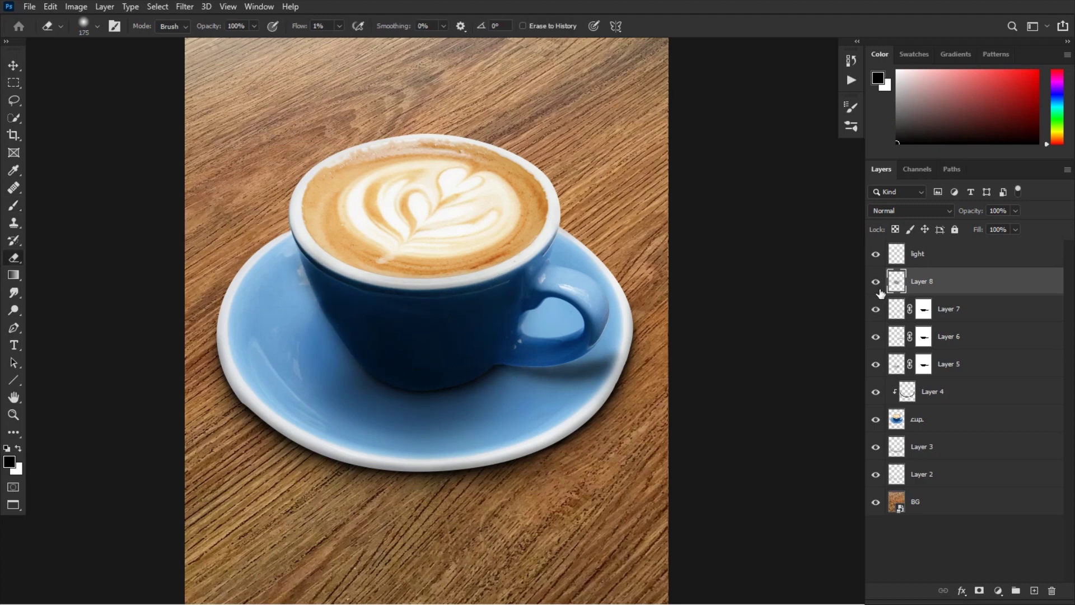
left_click_drag(976, 216, 943, 220)
key("ctrl+minus")
left_click_drag(561, 362, 493, 367)
- Convert Layers 4 through 8 into one smart object and mask it with the outline of the cup and saucer
left_click(943, 399, "shift")
right_click(929, 399)
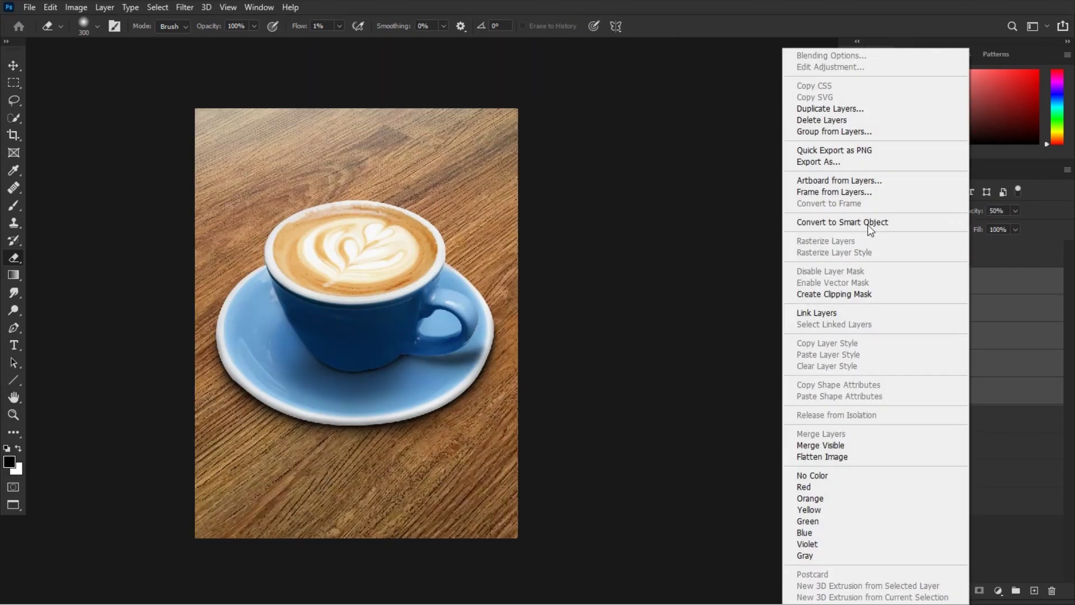
left_click(815, 221)
left_click(898, 312, "ctrl")
left_click(979, 590)
- Clip a solid colour fill in a darkened blue sampled from the cup to the smart object, and set the smart object to Multiply
left_click(998, 590)
left_click(991, 344)
left_click(407, 316)
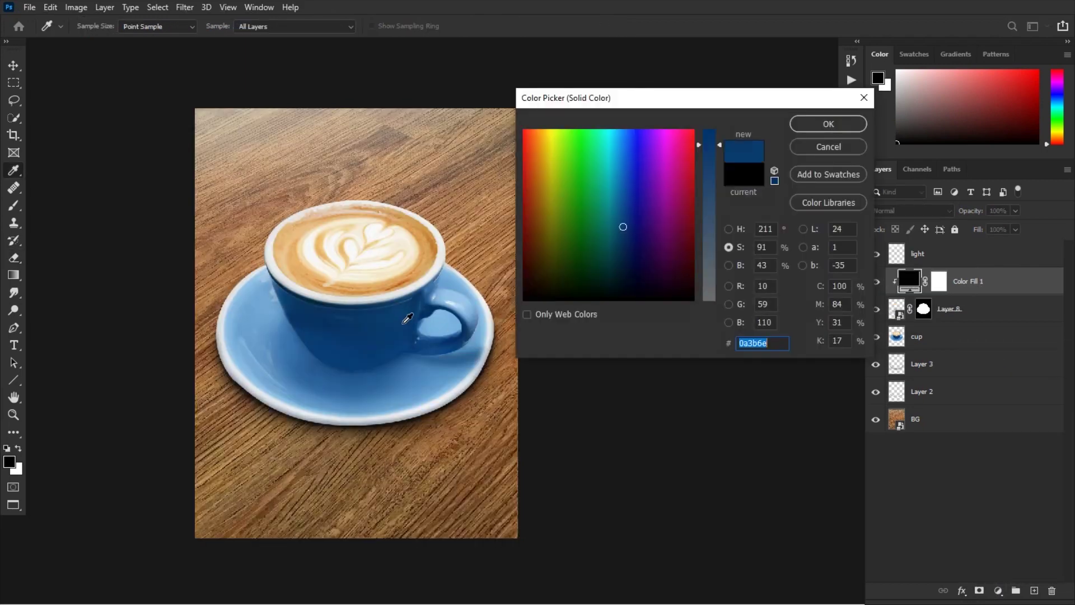
left_click(729, 265)
key("Return")
key("e")
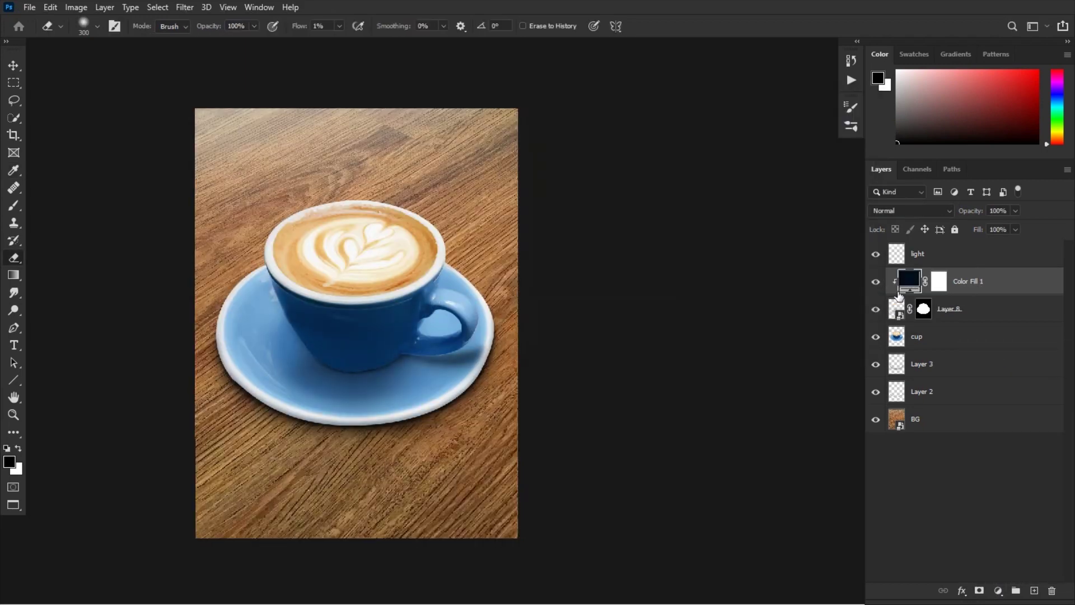
left_click(910, 211)
left_click(872, 262)
- Recolour the clipped Color Fill 1 to a fully saturated navy, #001733
key("ctrl+plus")
key("ctrl+plus")
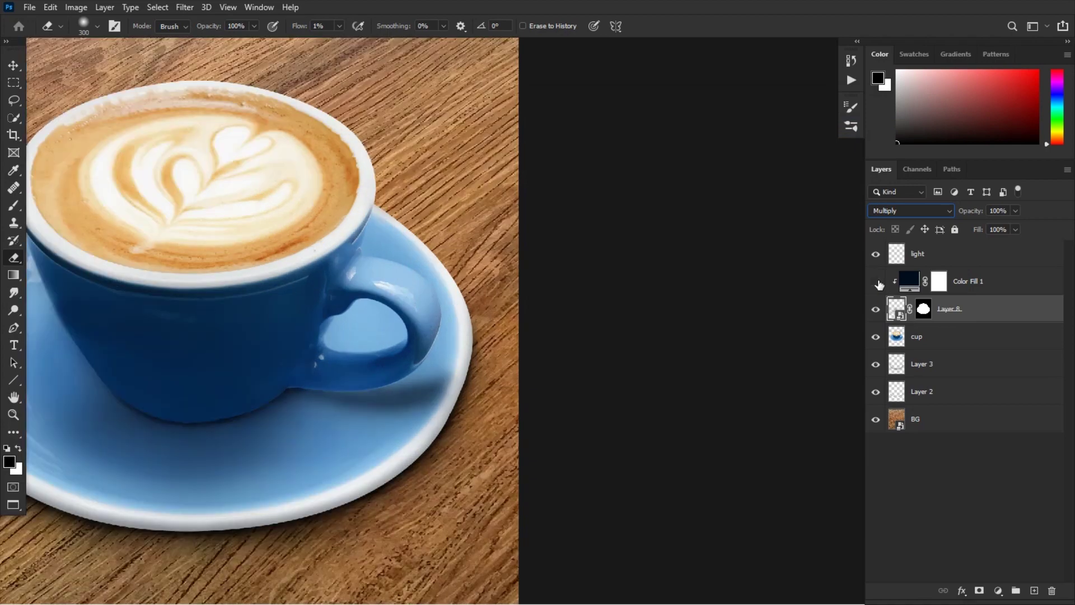
left_click(887, 284)
left_click_drag(711, 279, 710, 264)
left_click(728, 247)
left_click_drag(711, 141, 710, 127)
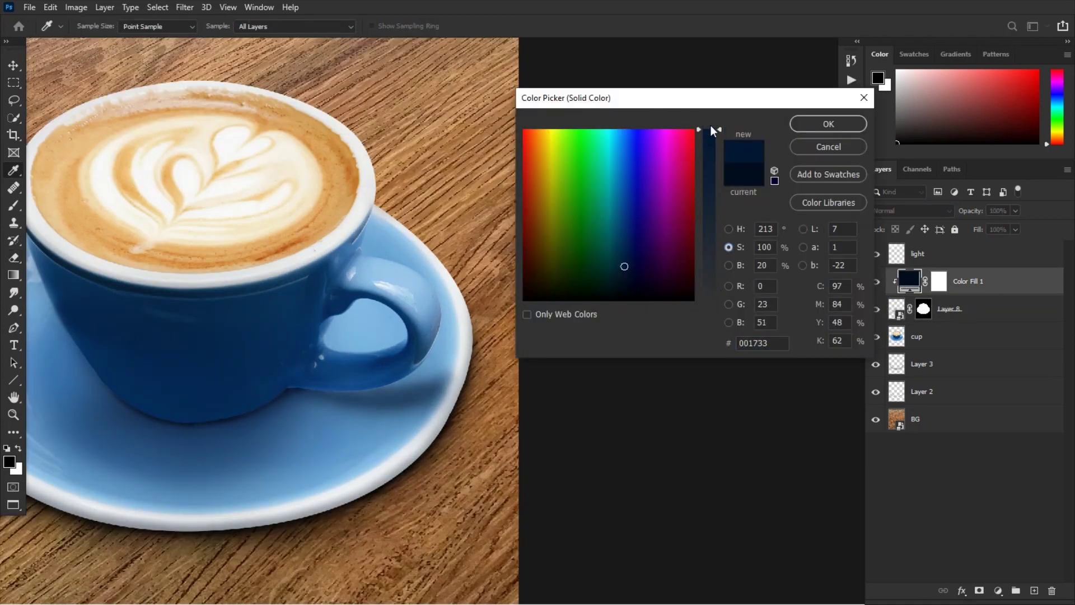
left_click(829, 124)
- Compare the cup's shadows with and without the navy colour fill
left_click(876, 284)
key("ctrl+minus")
left_click(876, 284)
key("ctrl+0")
left_click(876, 284)
left_click(876, 284)
key("ctrl+plus")
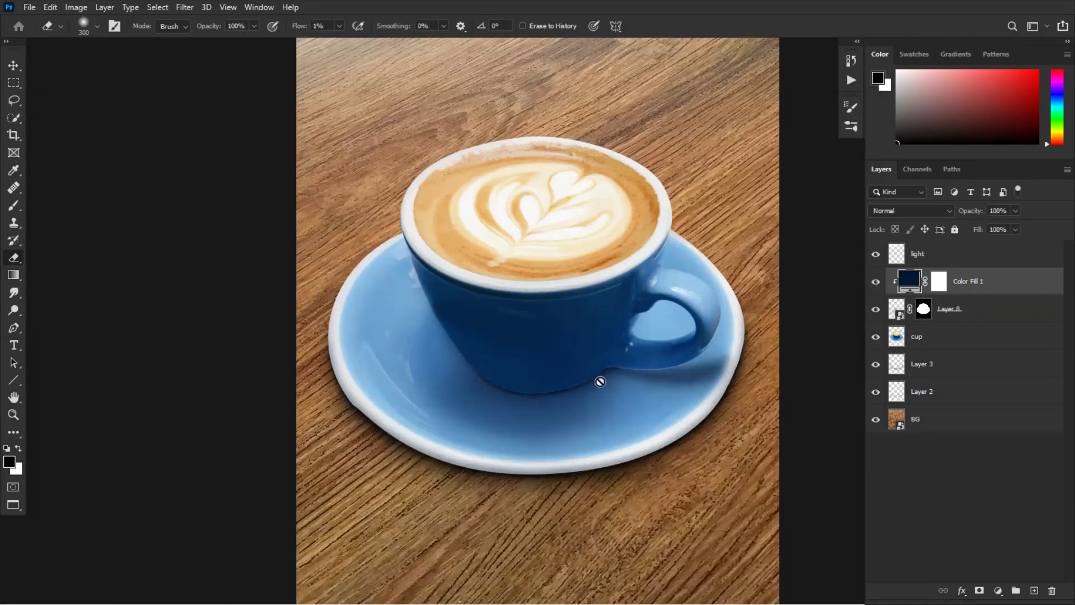
- Merge the two table shadow layers, Layer 2 and Layer 3, into one layer
key("v")
key("ctrl+minus")
left_click(674, 422, "ctrl")
left_click(925, 392, "ctrl")
key("ctrl+e")
- Clip a solid colour fill to the merged Layer 3 and give it a very dark brown sampled from the wooden table
left_click(998, 591)
left_click(986, 352)
left_click(828, 123)
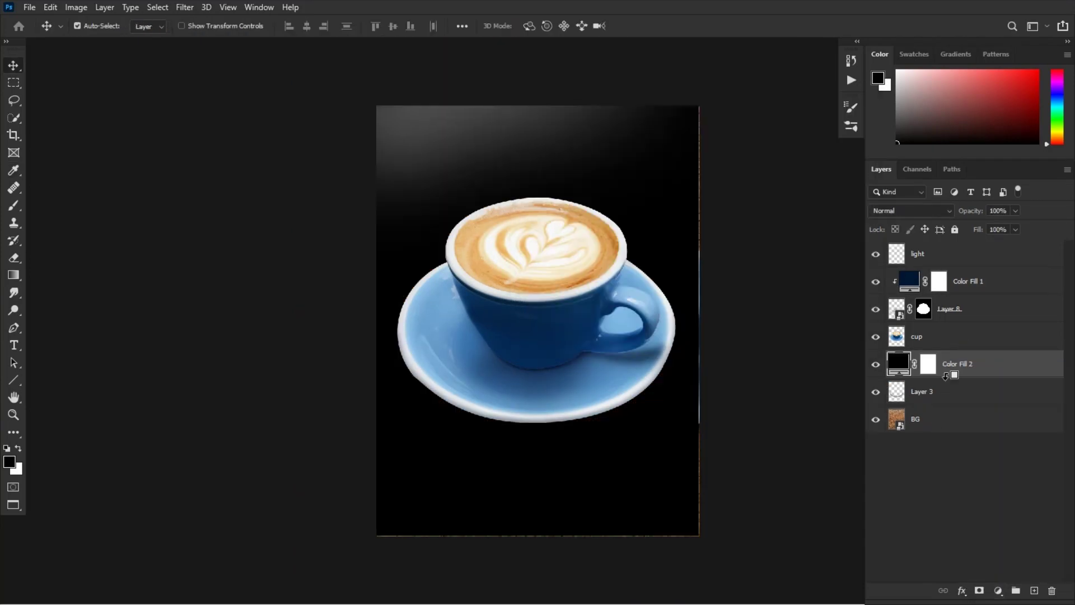
left_click(952, 376, "alt")
double_click(910, 362)
left_click(628, 426)
left_click_drag(649, 98, 867, 93)
left_click(583, 139)
left_click_drag(923, 216, 926, 286)
left_click(944, 261)
left_click(1042, 119)
- Set Layer 3 to Multiply and change the clipped Color Fill 2 to brown #251405
left_click(929, 399)
left_click(910, 210)
left_click(890, 259)
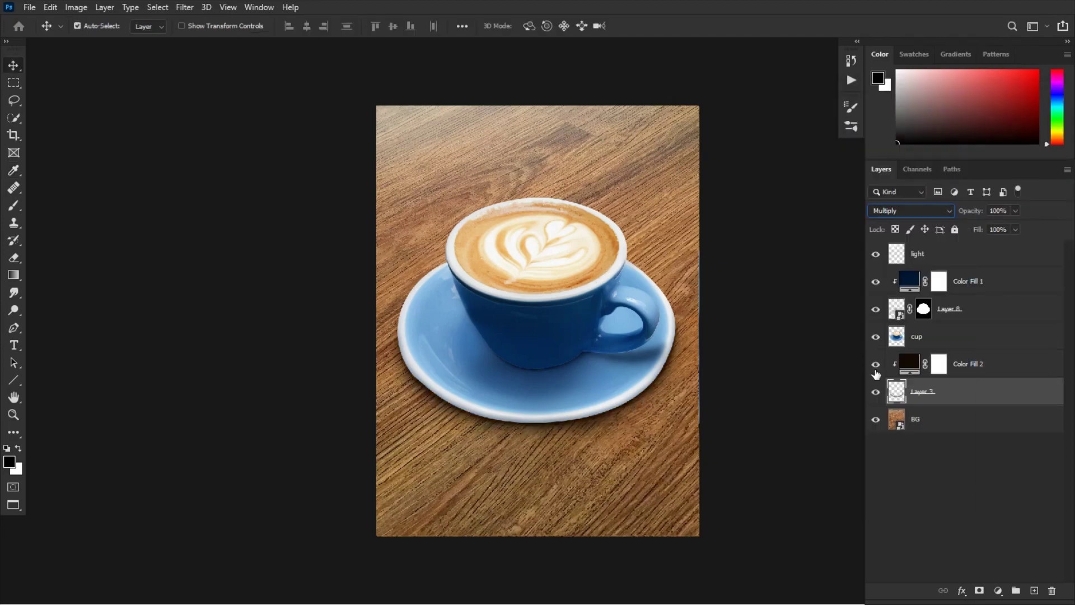
key("ctrl+plus")
key("ctrl+plus")
double_click(909, 363)
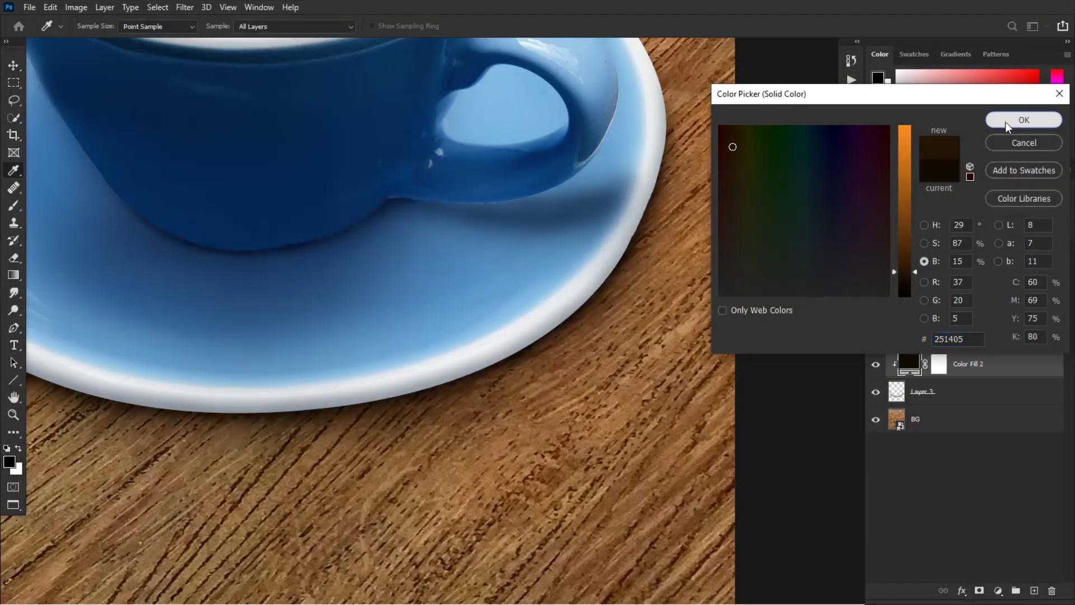
left_click(1026, 119)
- Group the table shadow with its brown fill, and the cup shadows with their navy fill, into two separate groups
key("ctrl+minus")
key("ctrl+minus")
left_click(923, 391, "shift")
key("ctrl+g")
key("ctrl+g")
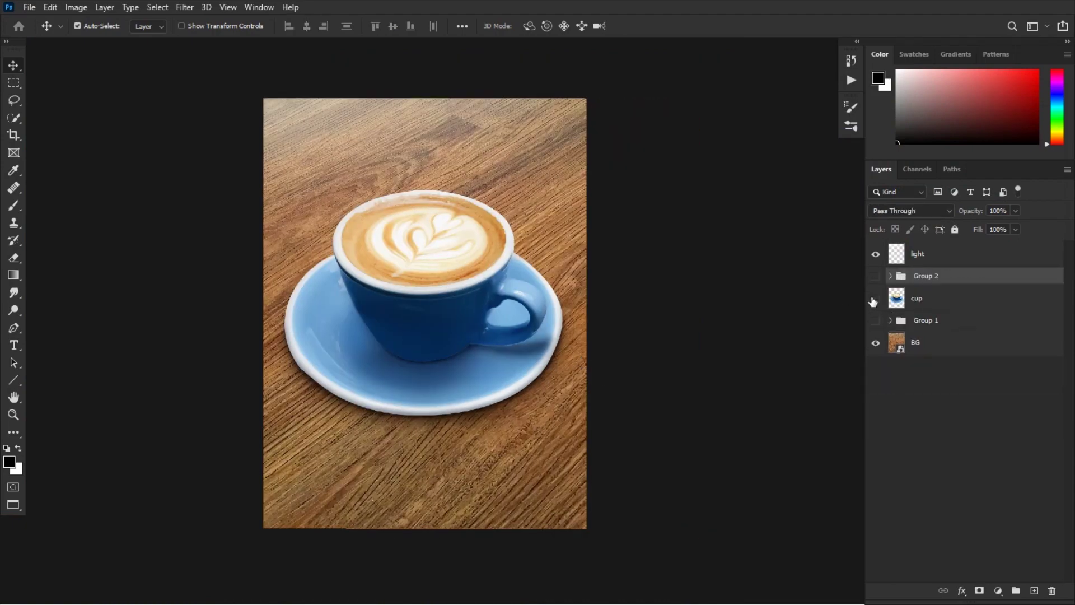
- Compare the cup scene with and without each of the two shadow groups
key("ctrl+minus")
left_click(873, 299)
left_click(874, 321)
left_click(874, 277)
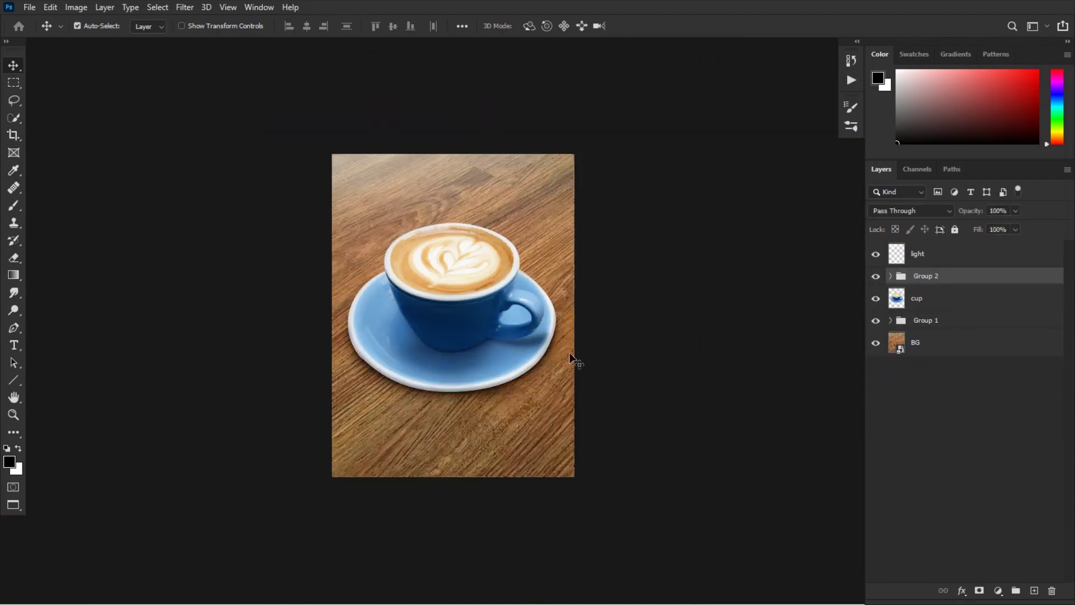
key("ctrl+plus")
left_click(875, 276)
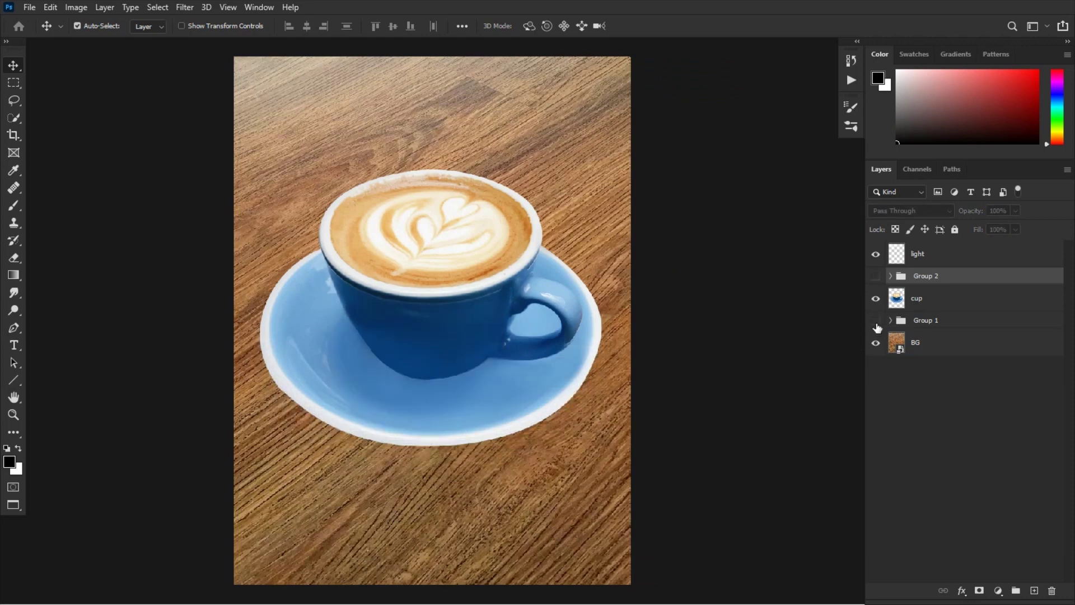
left_click(876, 277)
left_click(874, 277)
left_click(875, 278)
left_click(874, 277)
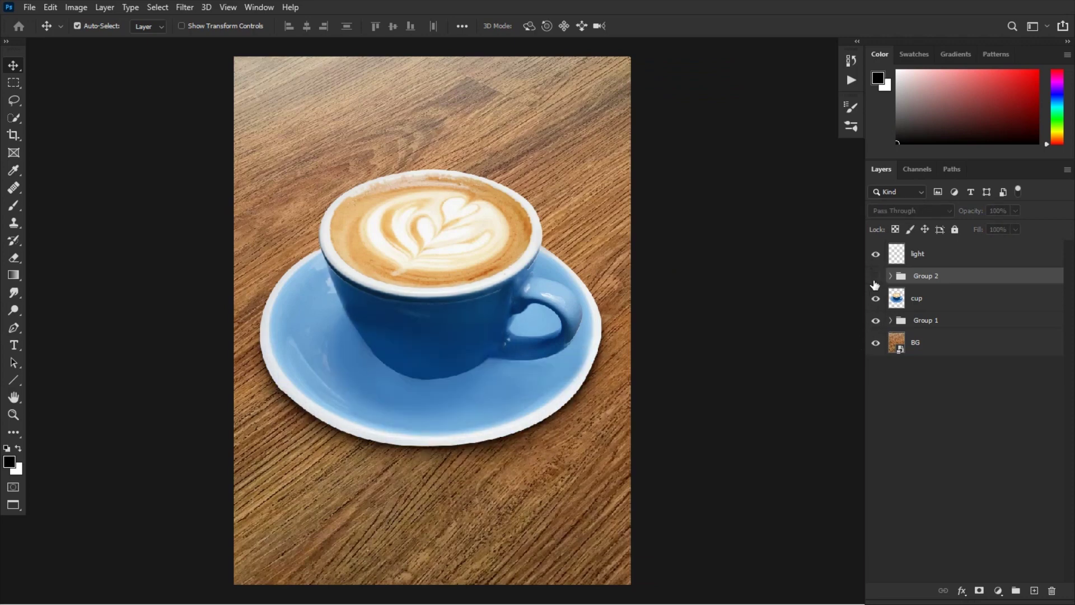
left_click(874, 278)
key("ctrl+minus")
key("ctrl+minus")
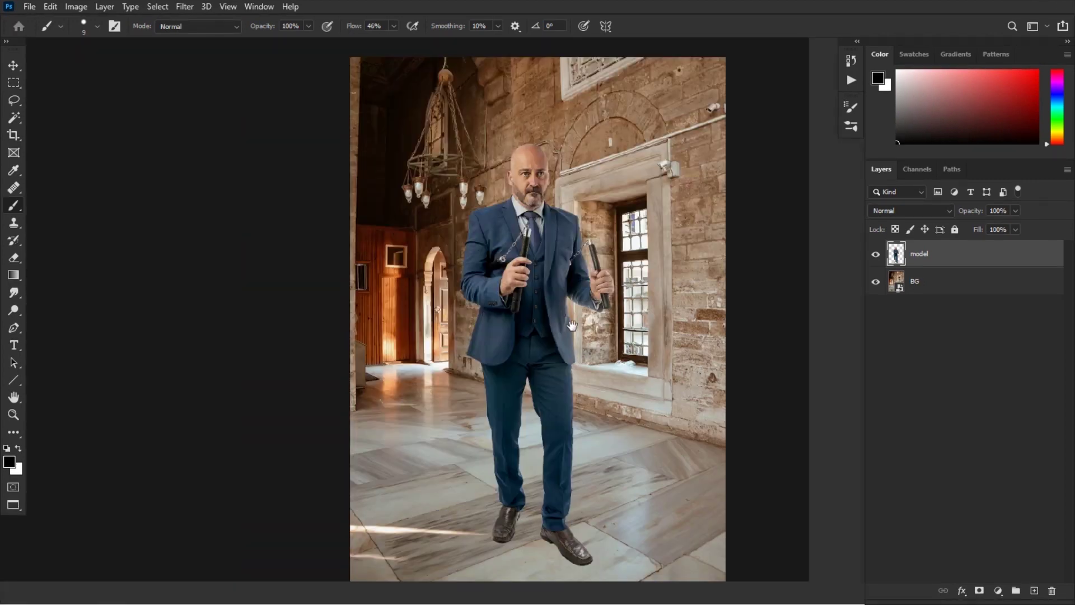
- Examine the composite of the suited man in the stone hall, including the window light and his shoes on the floor
left_click_drag(572, 325, 482, 330)
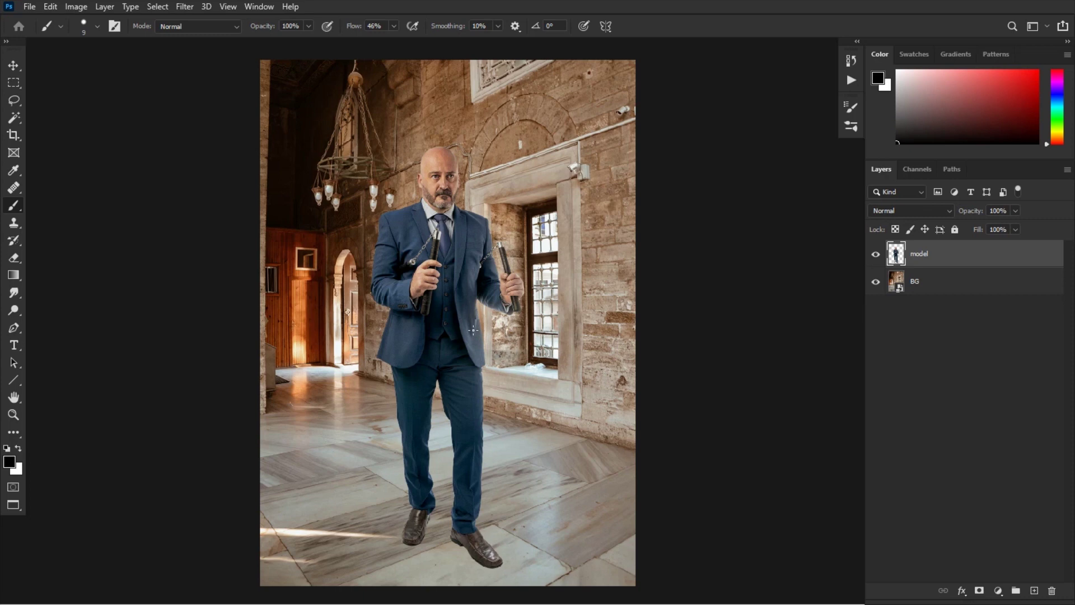
scroll(476, 347, "down", 4)
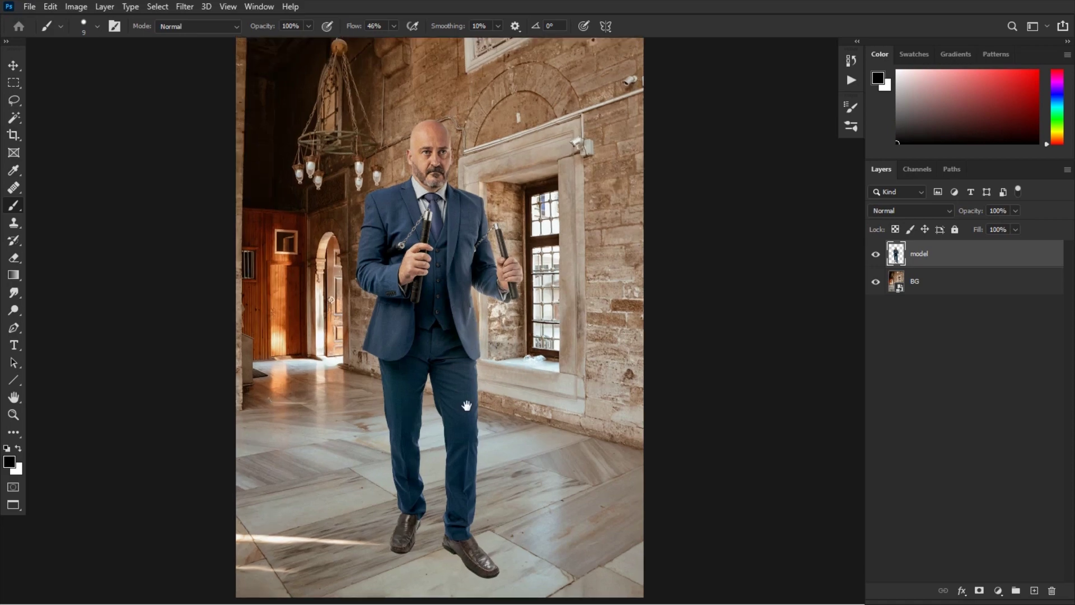
scroll(473, 375, "up", 5)
scroll(470, 382, "down", 3)
scroll(473, 370, "up", 5)
left_click_drag(387, 392, 481, 347)
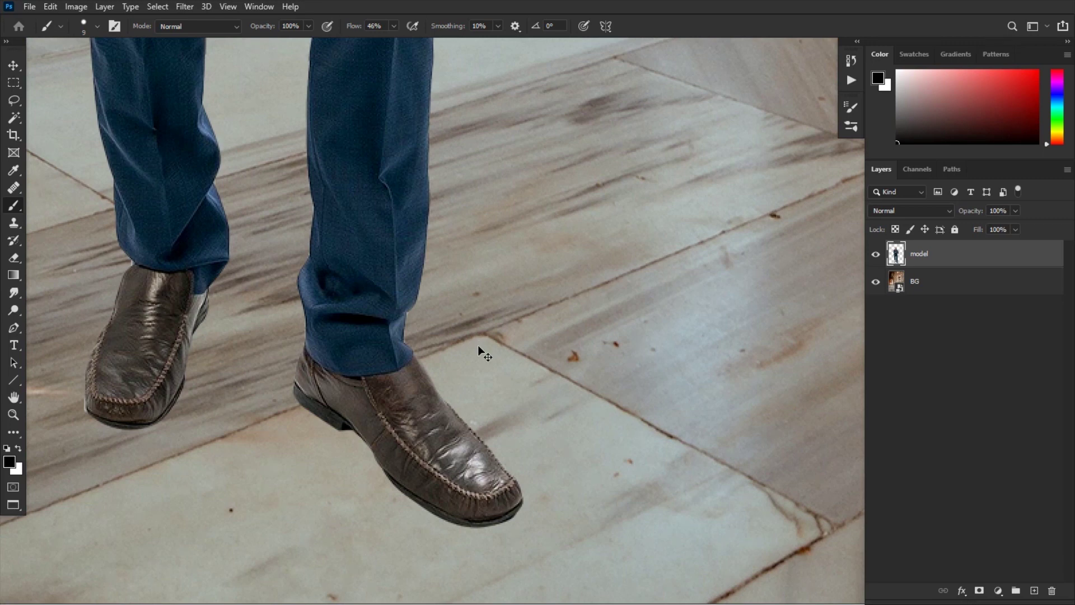
key("ctrl+0")
left_click_drag(665, 365, 560, 346)
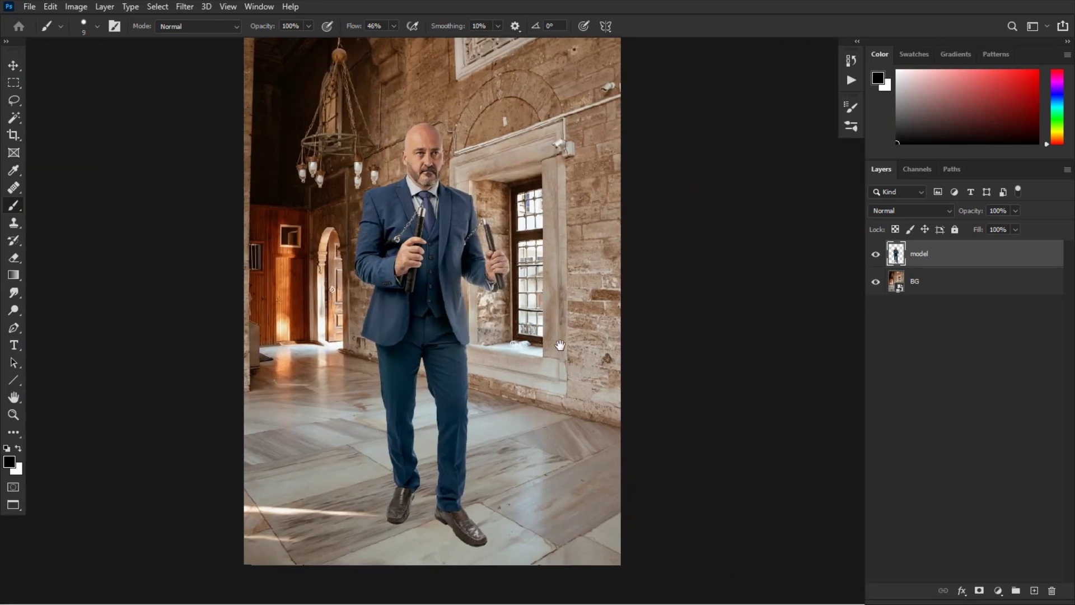
left_click_drag(547, 288, 536, 317)
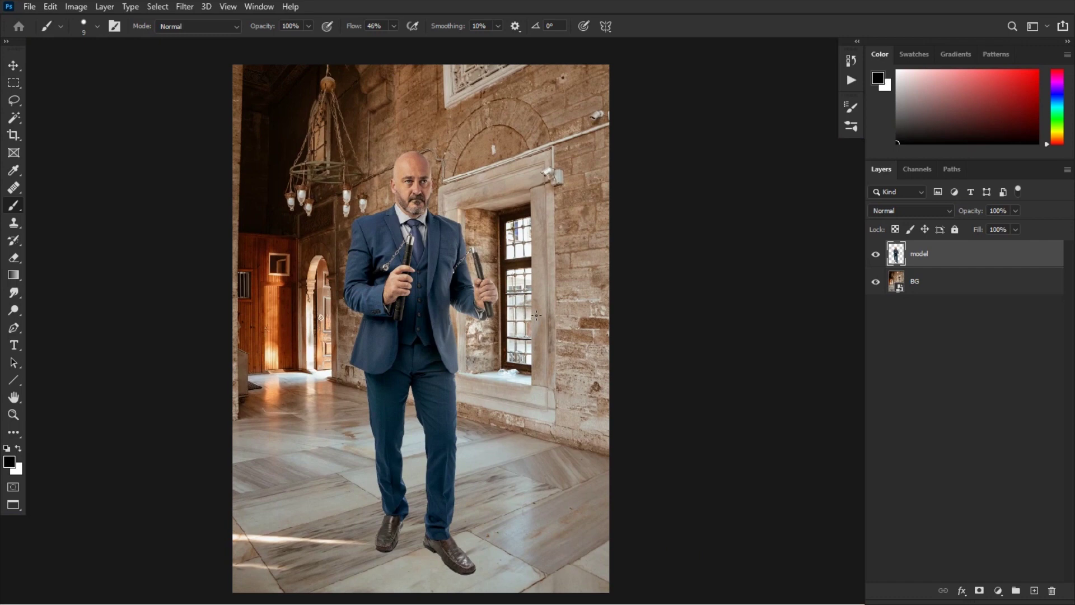
- Sketch the light and shadow directions in red on a new layer with a 9 px hard round brush, and delete that layer
left_click(1034, 590)
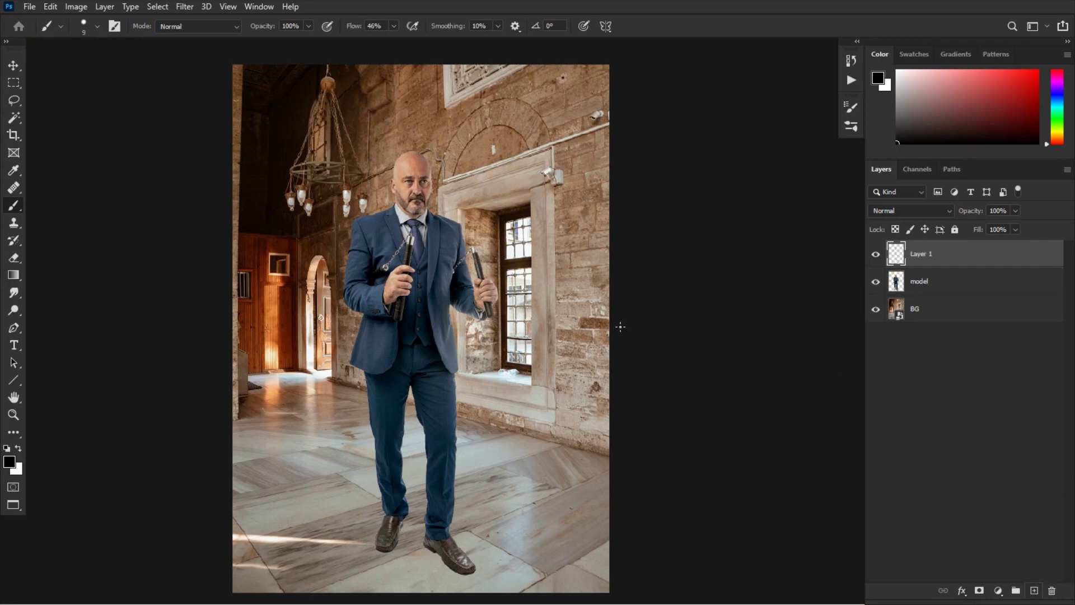
right_click(492, 237)
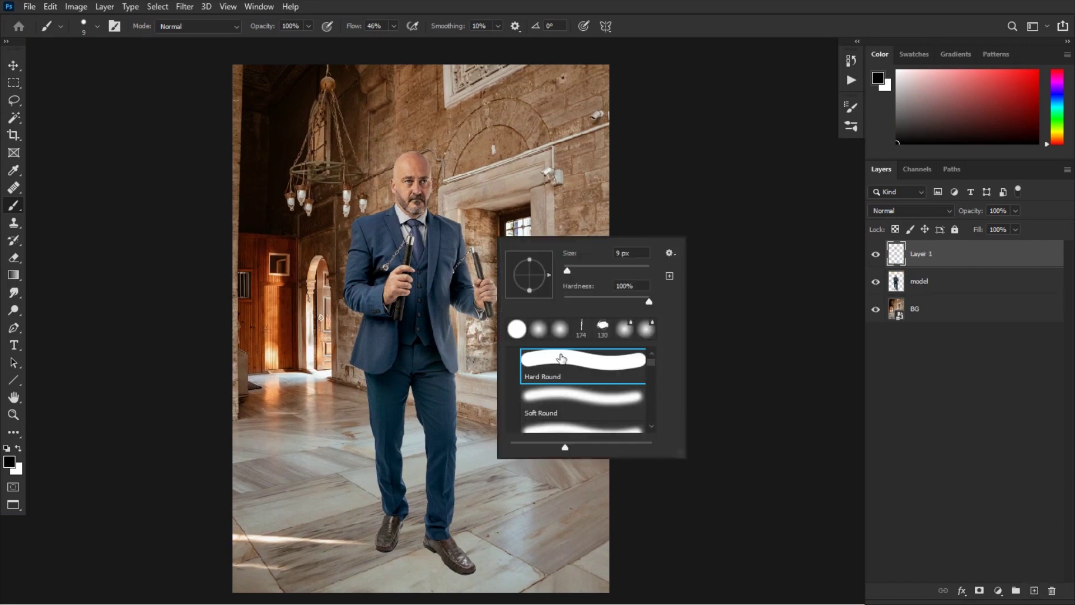
left_click(1037, 71)
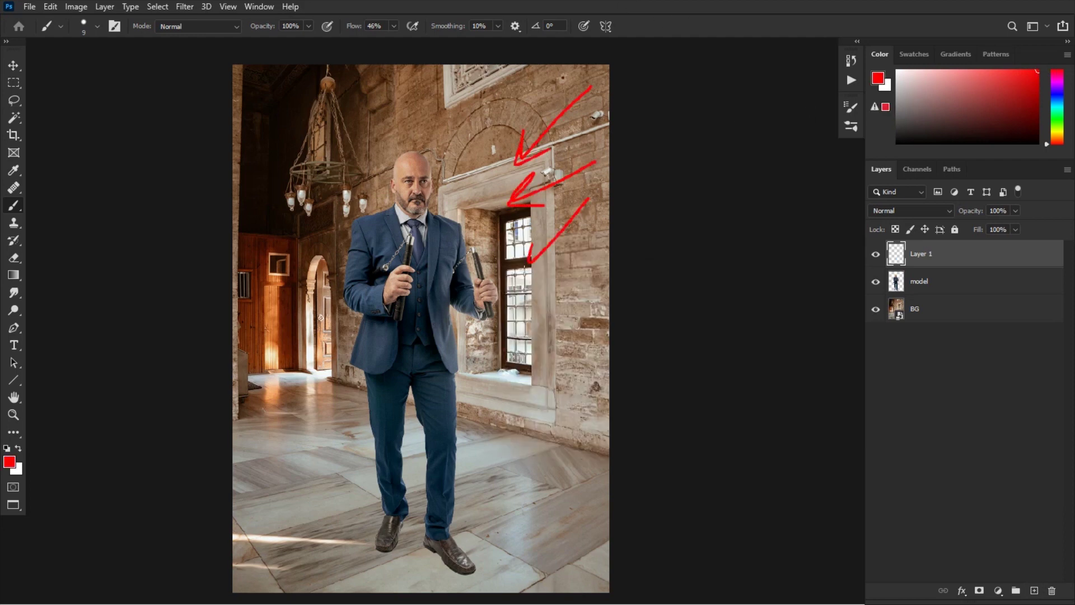
left_click_drag(557, 101, 490, 105)
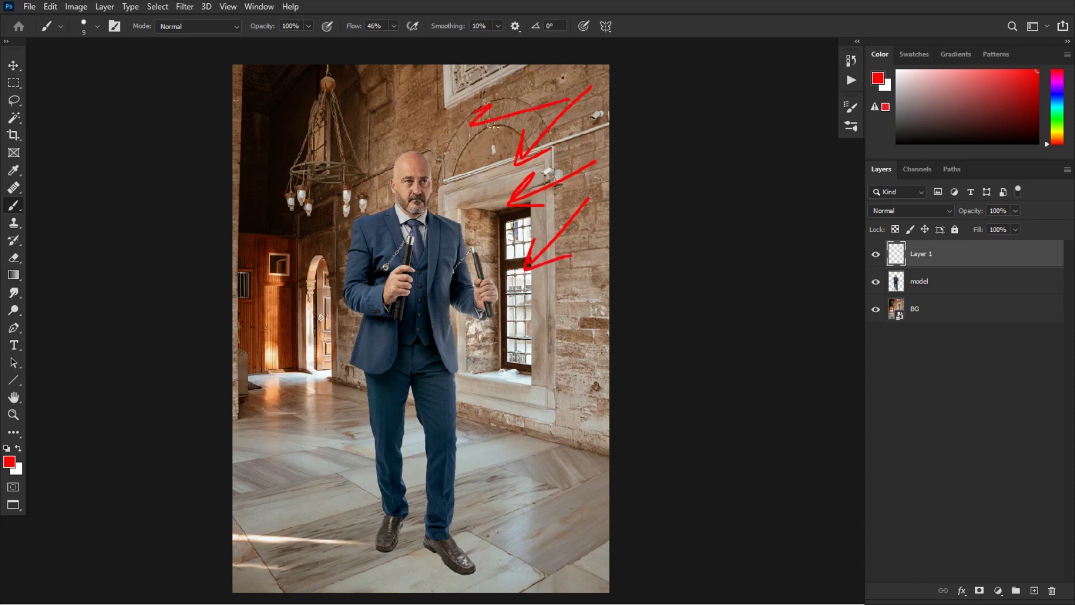
left_click_drag(415, 527, 447, 413)
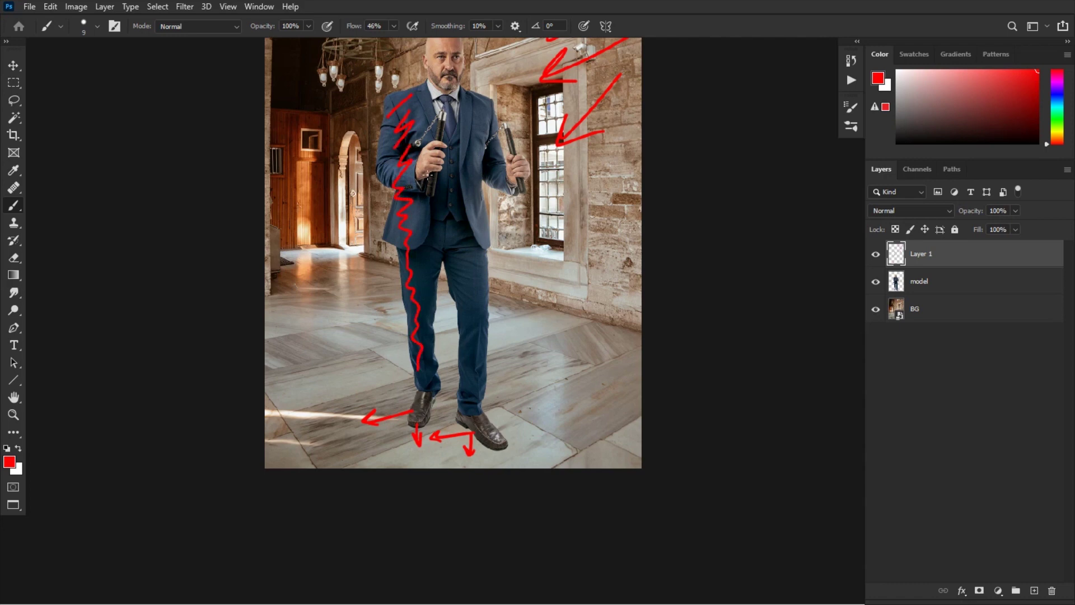
left_click_drag(427, 174, 415, 258)
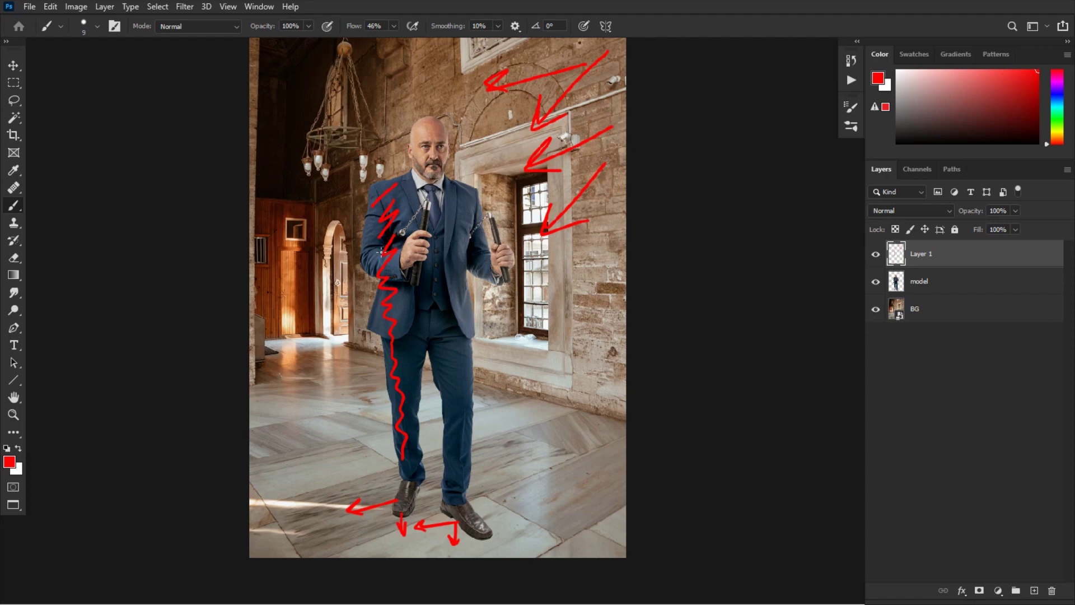
scroll(493, 305, "down", 2)
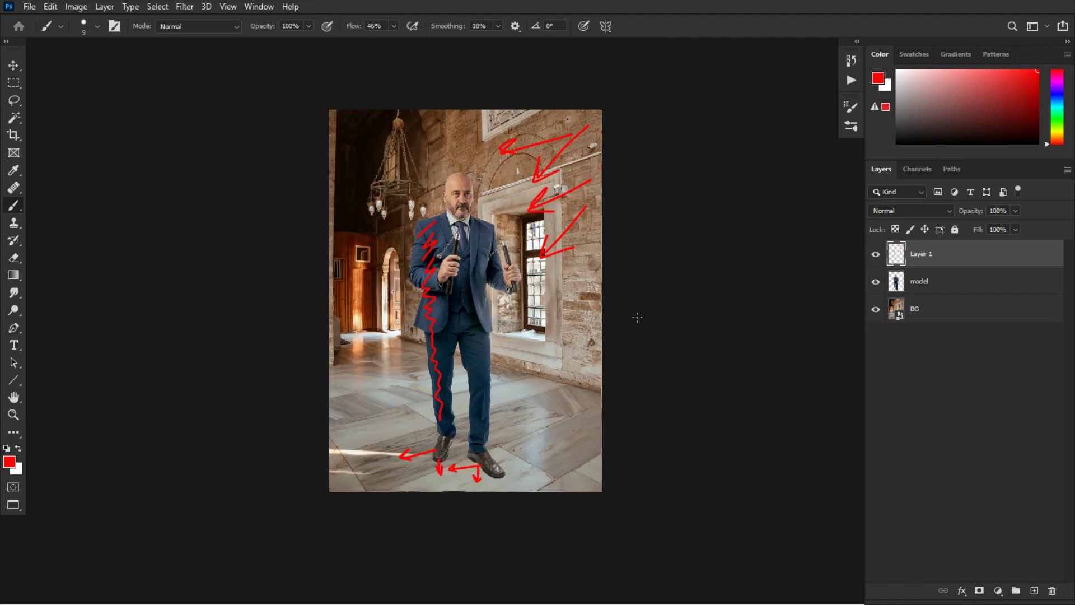
key("Delete")
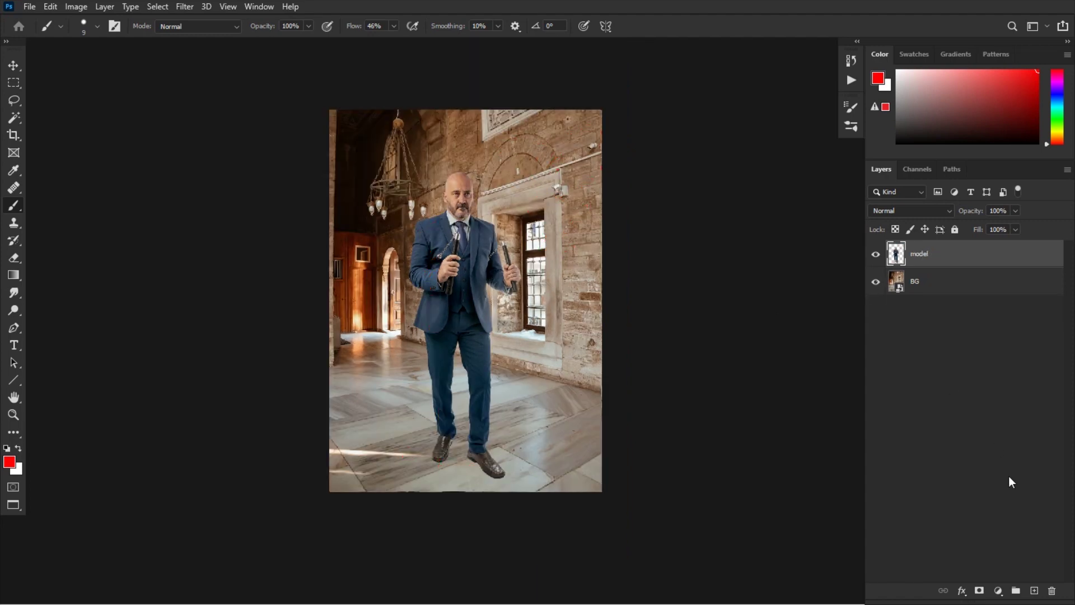
- Add a new layer above the model layer and set its blend mode to Multiply
left_click(1034, 591)
left_click(896, 211)
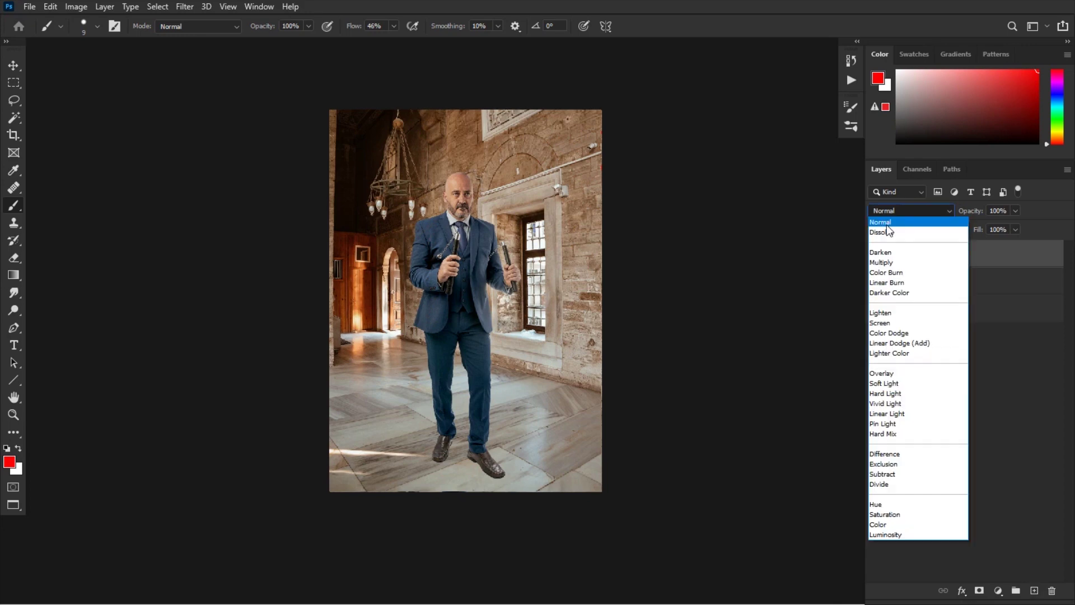
left_click(879, 262)
scroll(387, 360, "down", 1)
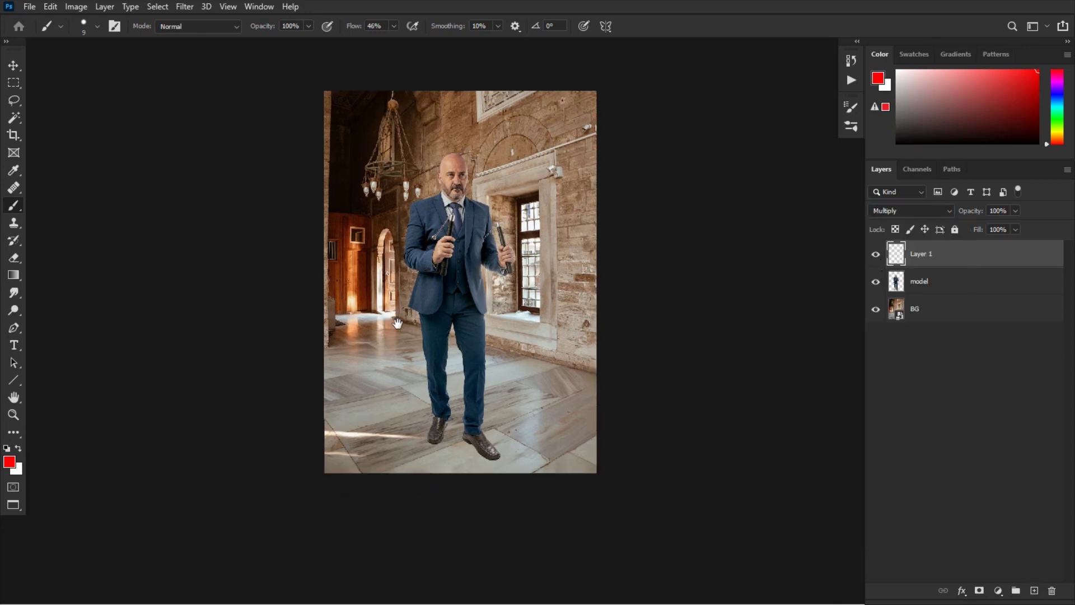
- Set up a soft round brush with 4% flow and black as the foreground colour
right_click(424, 288)
left_click(505, 449)
key("Return")
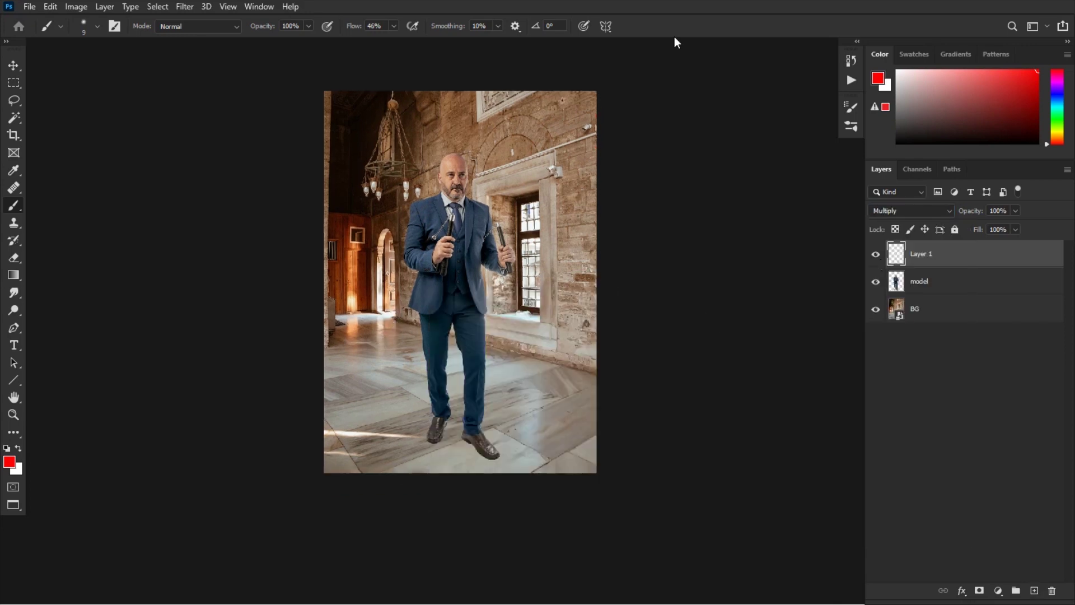
left_click(364, 26)
key("ctrl+plus")
key("ctrl+plus")
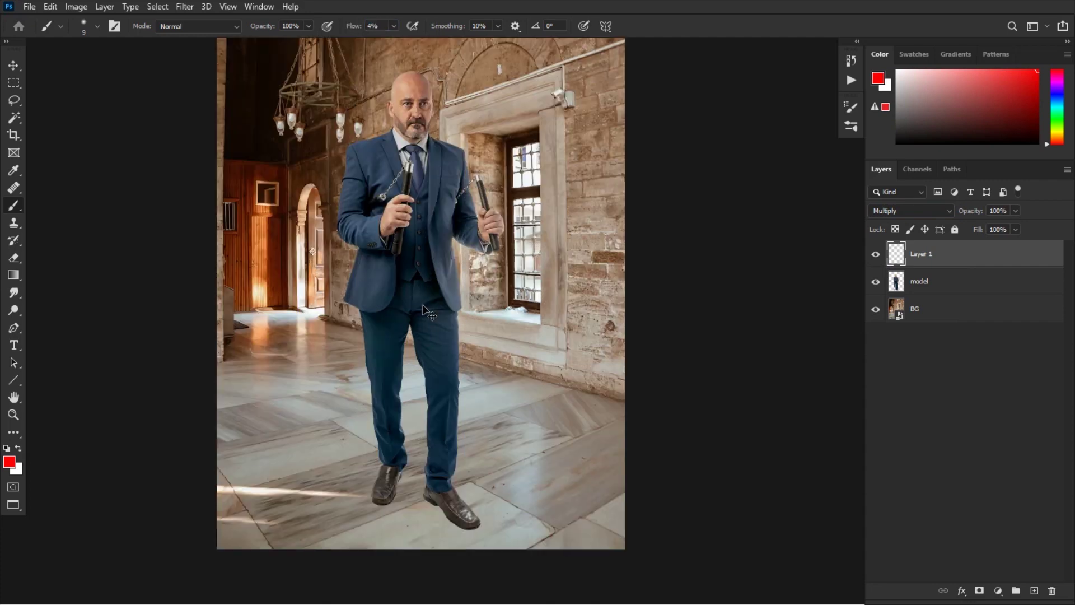
left_click(5, 448)
key("ctrl+plus")
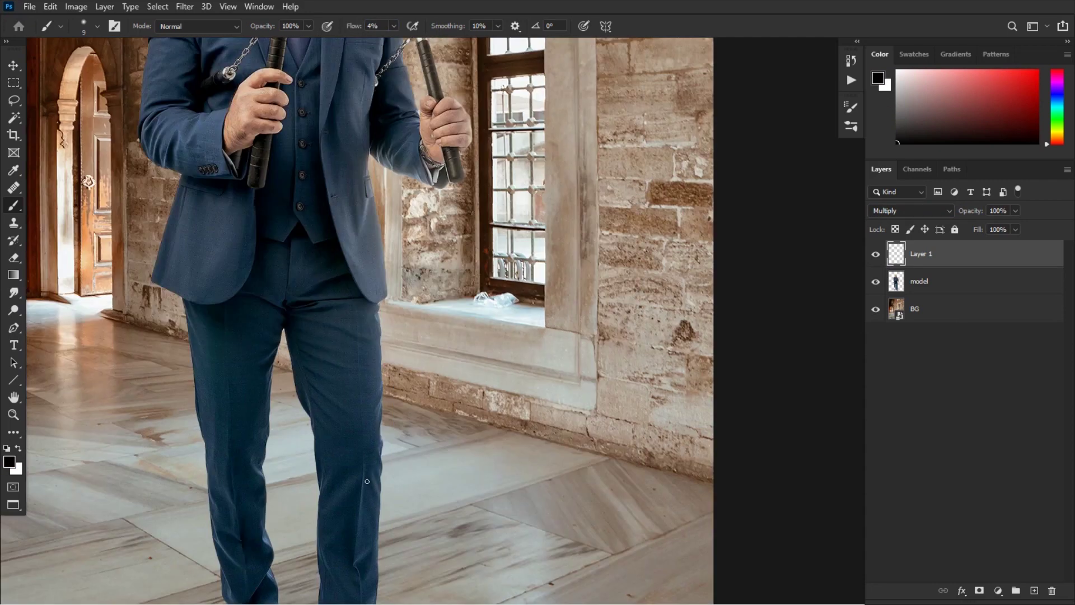
- Paint a soft contact shadow along the sole of the man's front shoe with a 15 to 20 px brush
left_click_drag(365, 480, 460, 190)
key("ctrl+plus")
left_click_drag(429, 415, 490, 343)
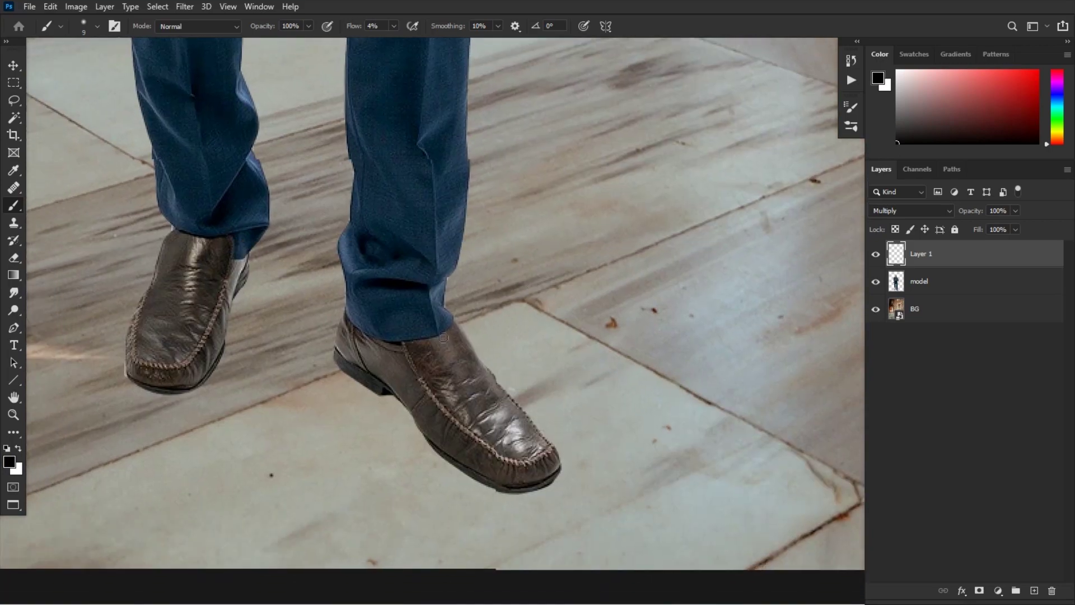
left_click_drag(433, 370, 471, 283)
key("bracketright")
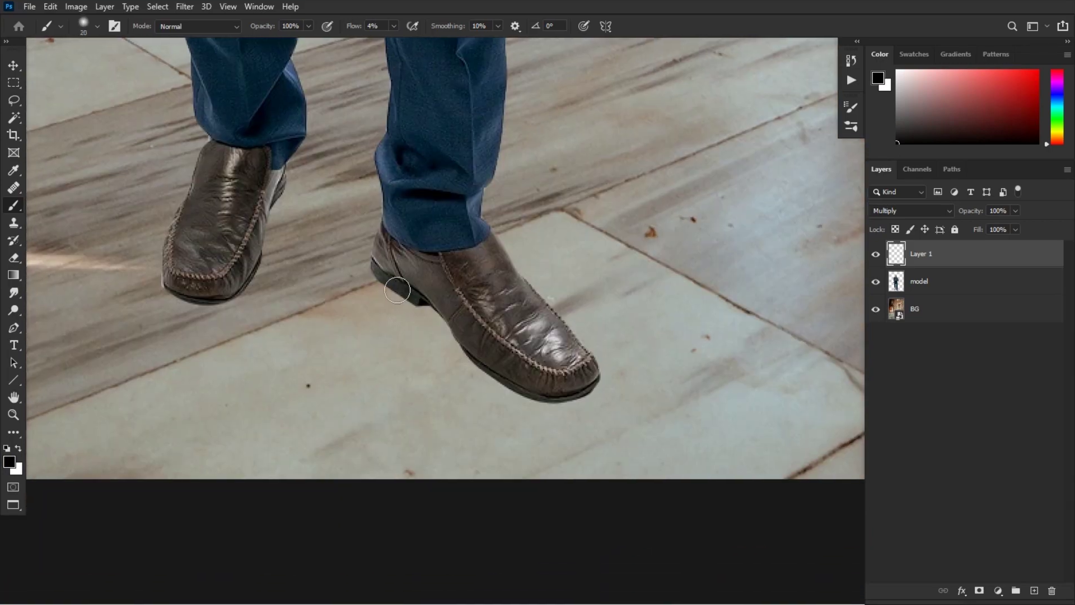
mouse_move(383, 277)
left_mouse_down()
mouse_move(456, 333)
mouse_move(397, 277)
mouse_move(526, 399)
mouse_move(445, 335)
mouse_move(532, 406)
mouse_move(418, 284)
mouse_move(475, 344)
left_mouse_up()
left_click_drag(396, 272, 435, 303)
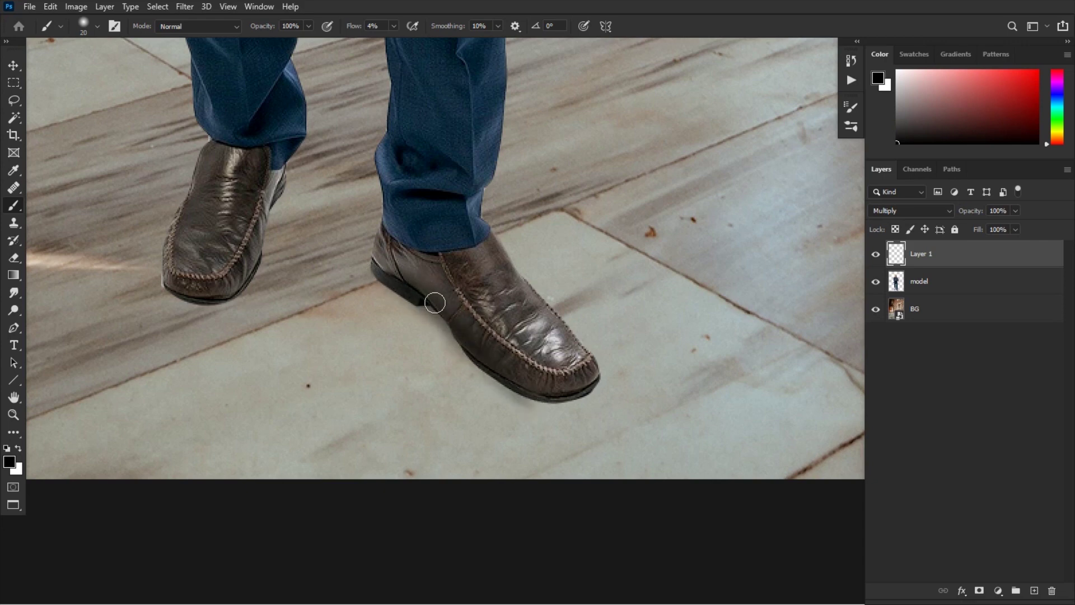
key("bracketleft")
key("bracketleft")
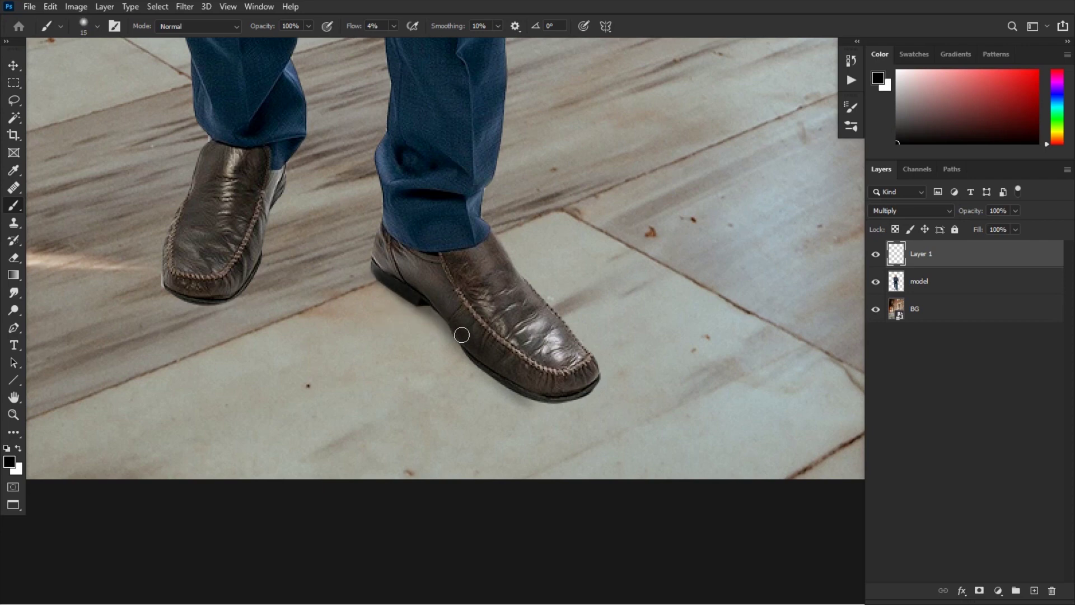
mouse_move(551, 405)
left_mouse_down()
mouse_move(528, 391)
mouse_move(576, 424)
mouse_move(535, 384)
mouse_move(579, 412)
mouse_move(567, 382)
left_mouse_up()
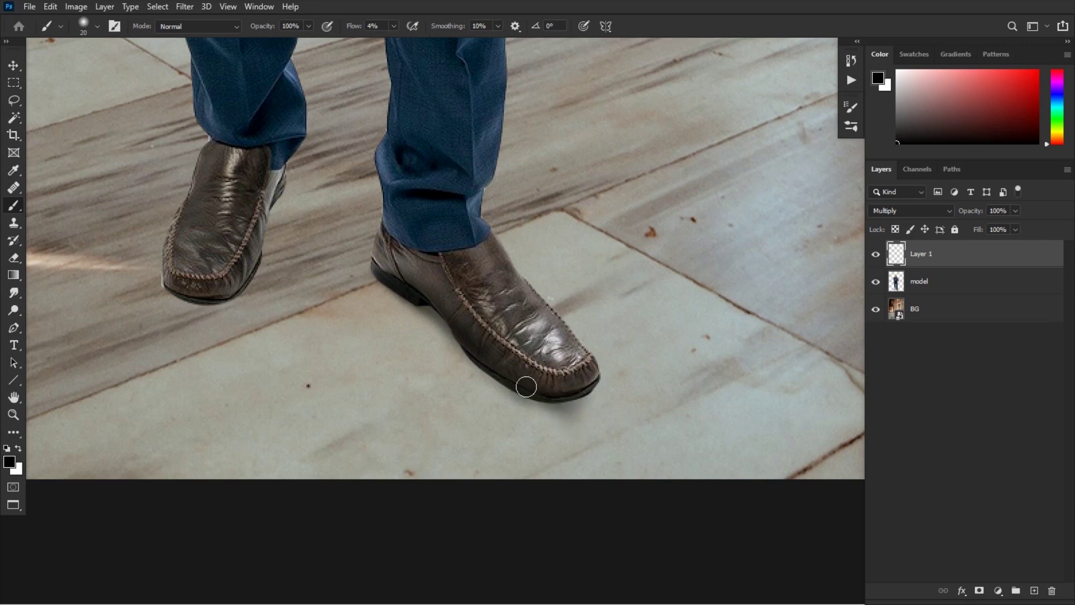
- Darken the front shoe's contact shadow with a smaller brush, and move the shadow layer below the model layer
key("bracketleft")
key("bracketleft")
key("bracketleft")
key("bracketleft")
key("bracketleft")
key("bracketleft")
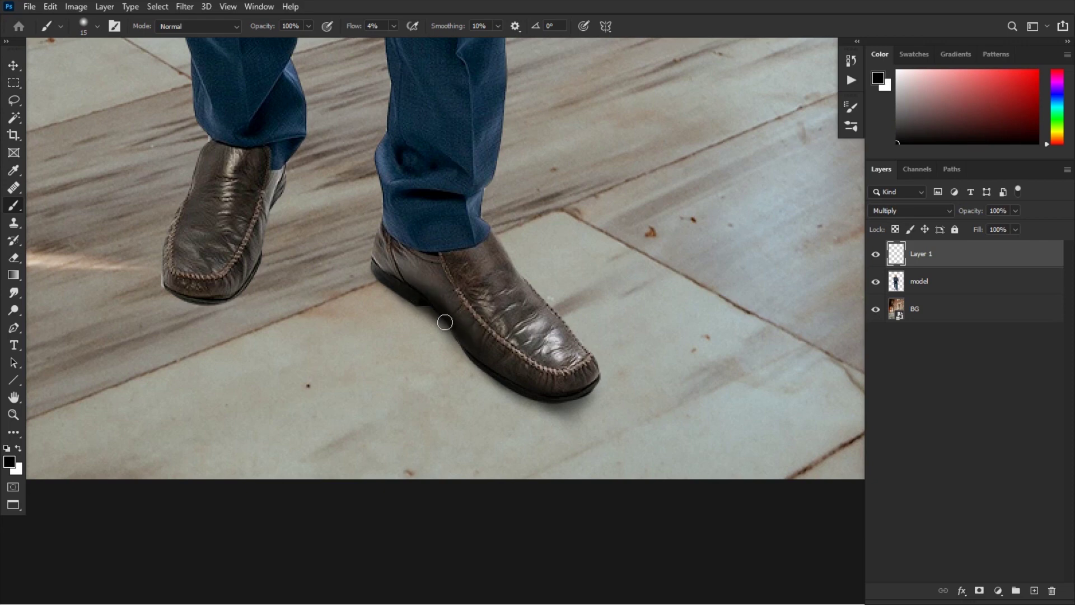
left_click_drag(922, 260, 927, 296)
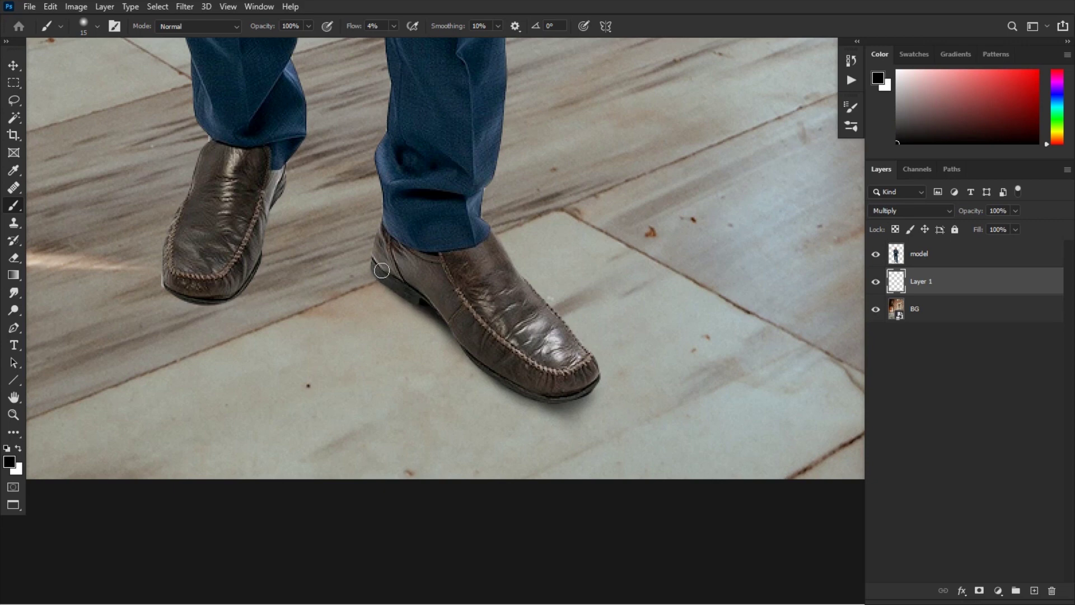
- Build up the shadow under the front shoe's heel, arch and toe with a 10 to 25 px brush, comparing it with the layer hidden
left_click_drag(384, 275, 476, 349)
mouse_move(414, 299)
left_mouse_down()
mouse_move(487, 363)
mouse_move(442, 339)
mouse_move(492, 370)
left_mouse_up()
key("bracketright")
key("bracketleft")
key("bracketright")
key("bracketright")
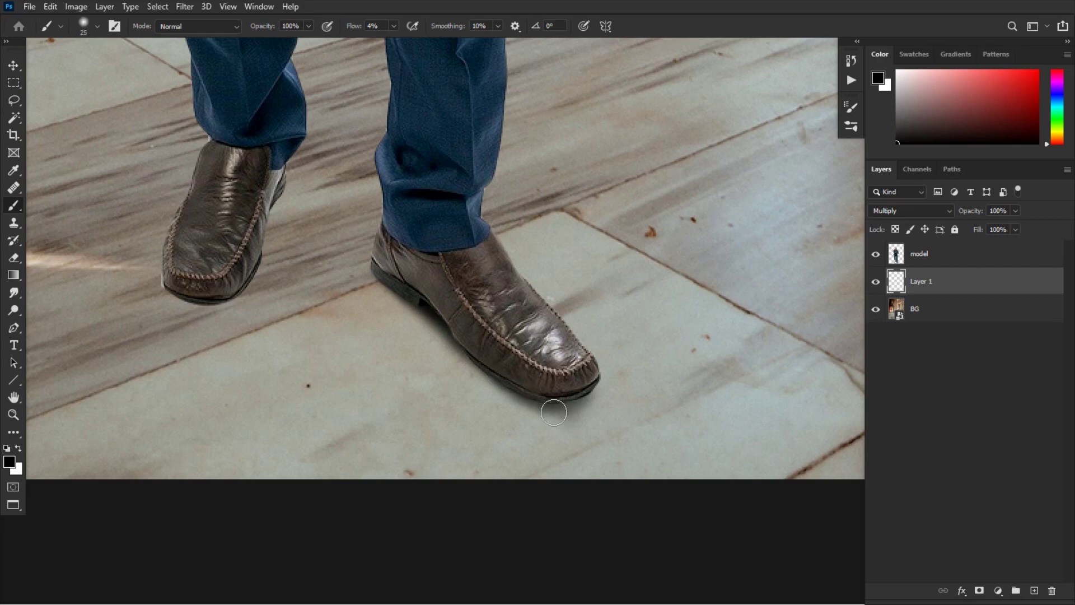
key("bracketleft")
key("bracketleft")
key("bracketleft")
key("bracketleft")
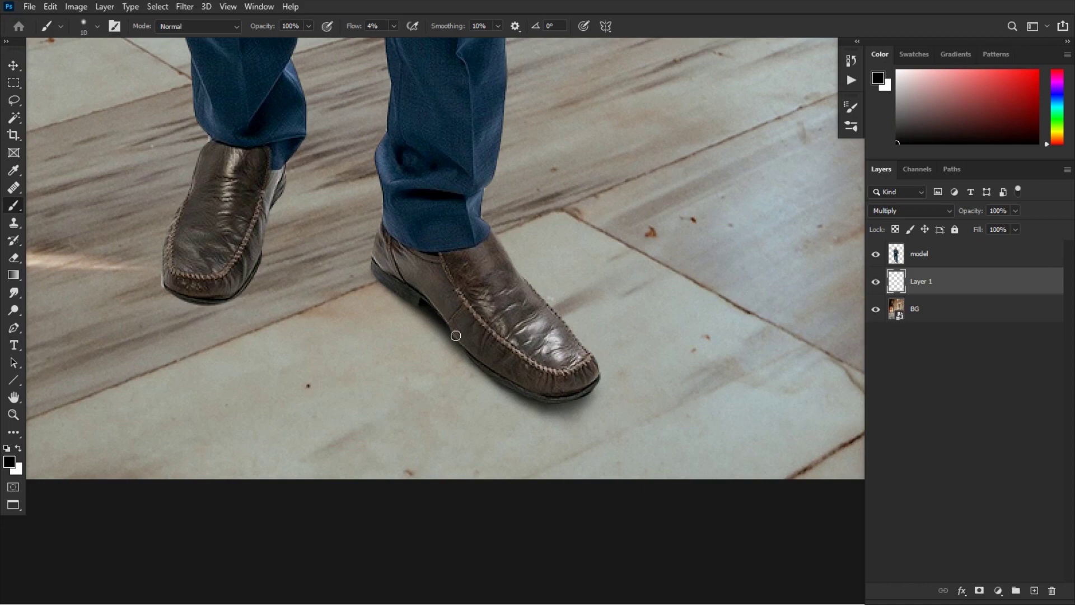
left_click(878, 285)
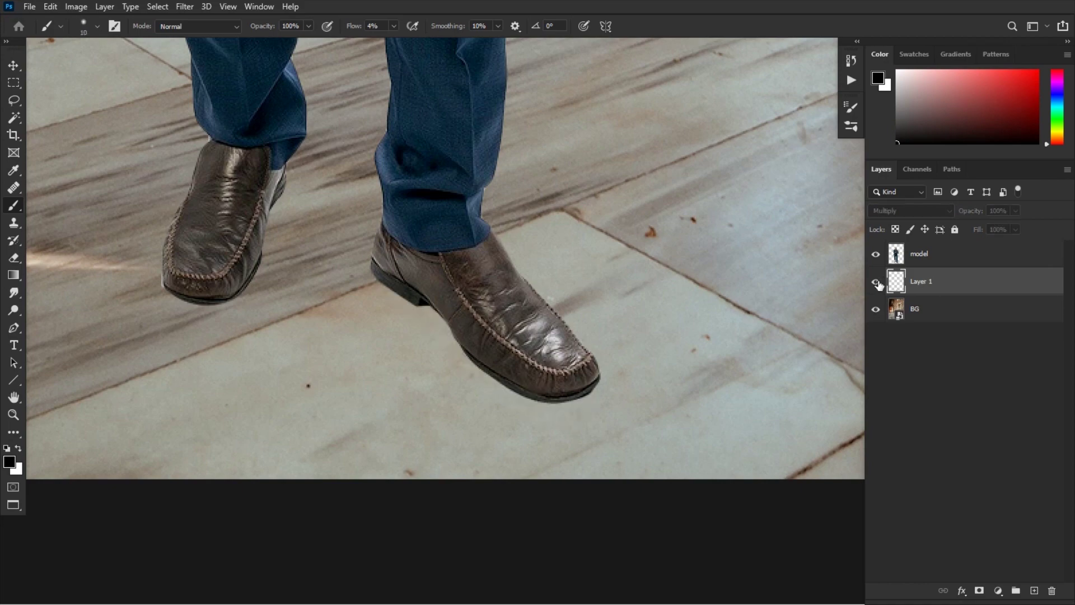
- Soften the shadow around the rear shoe using a 60 px soft round eraser at 10% flow
left_click_drag(371, 278, 595, 352)
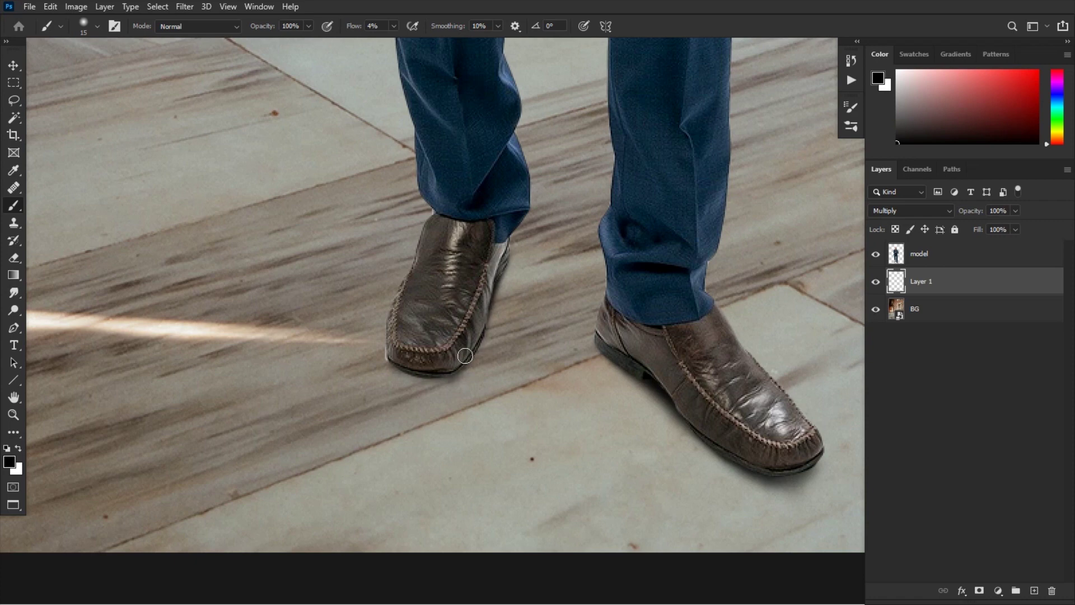
key("e")
key("bracketleft")
key("bracketleft")
key("bracketleft")
key("bracketleft")
left_click_drag(299, 26, 305, 26)
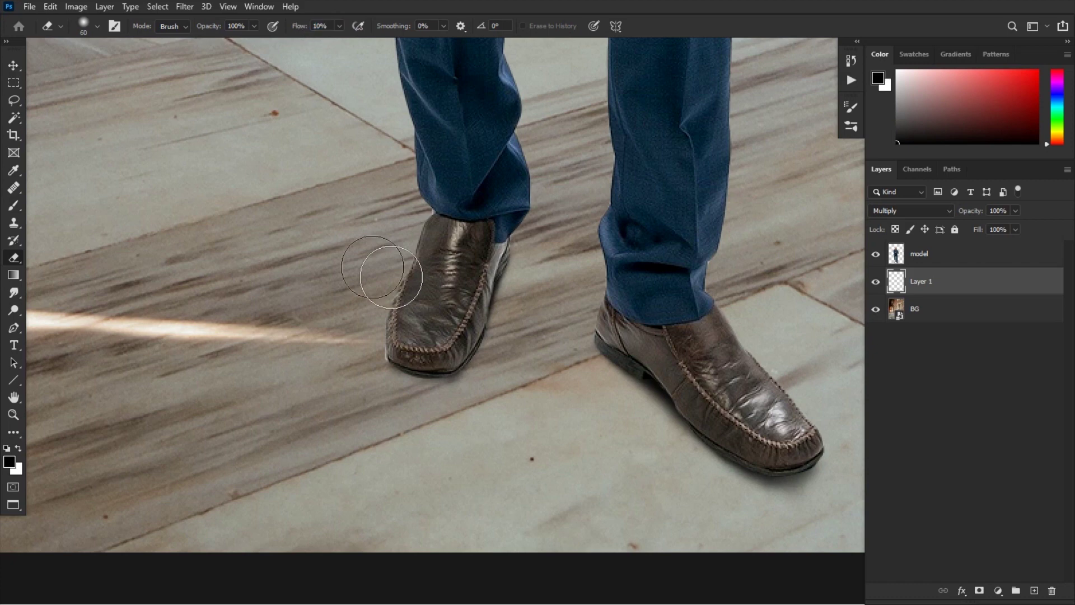
right_click(392, 278)
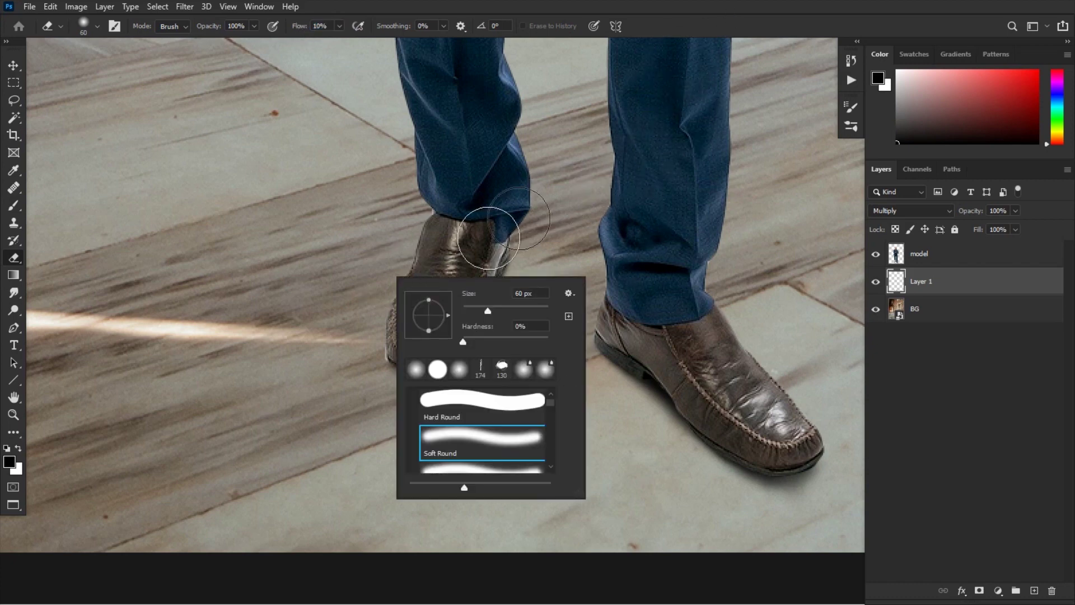
left_click(493, 230)
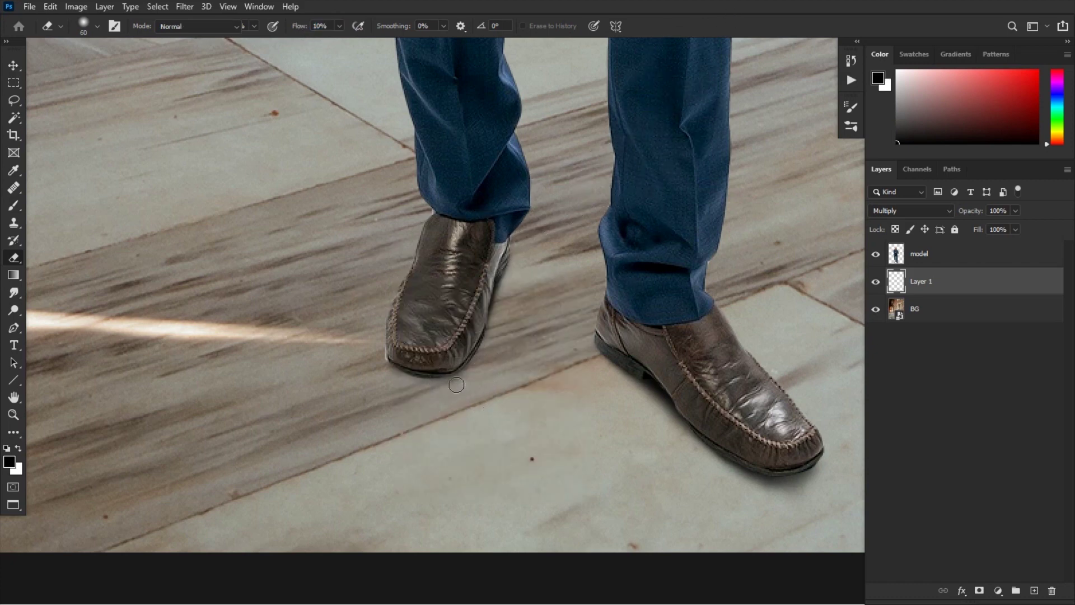
- Paint the contact shadow around the rear shoe's toe and outer edge with a 10 to 20 px brush, comparing it with the layer hidden
key("b")
key("bracketright")
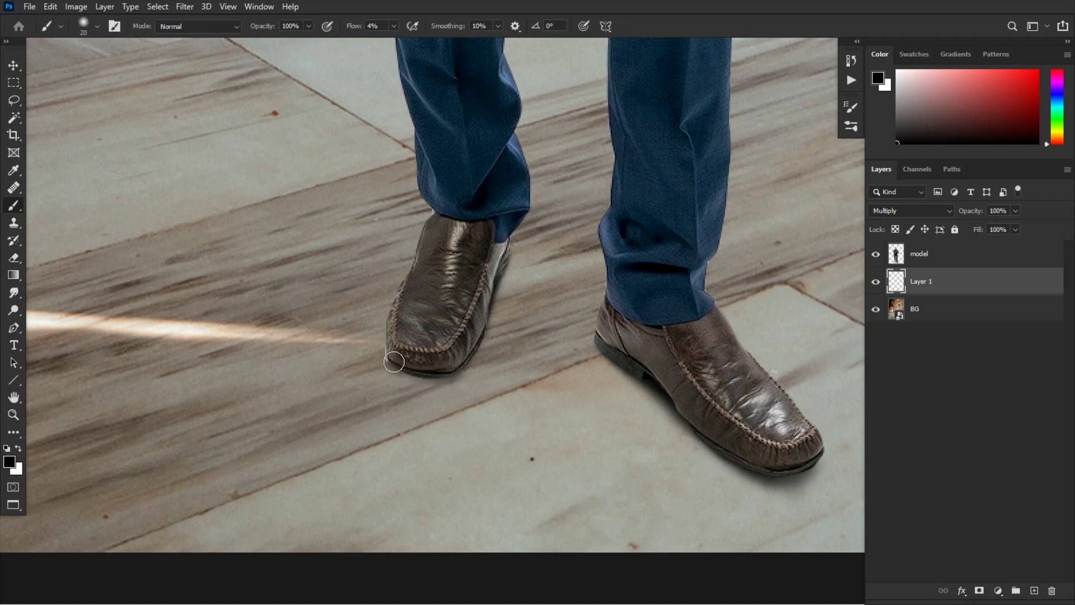
mouse_move(406, 373)
left_mouse_down()
mouse_move(448, 376)
mouse_move(467, 348)
left_mouse_up()
key("bracketleft")
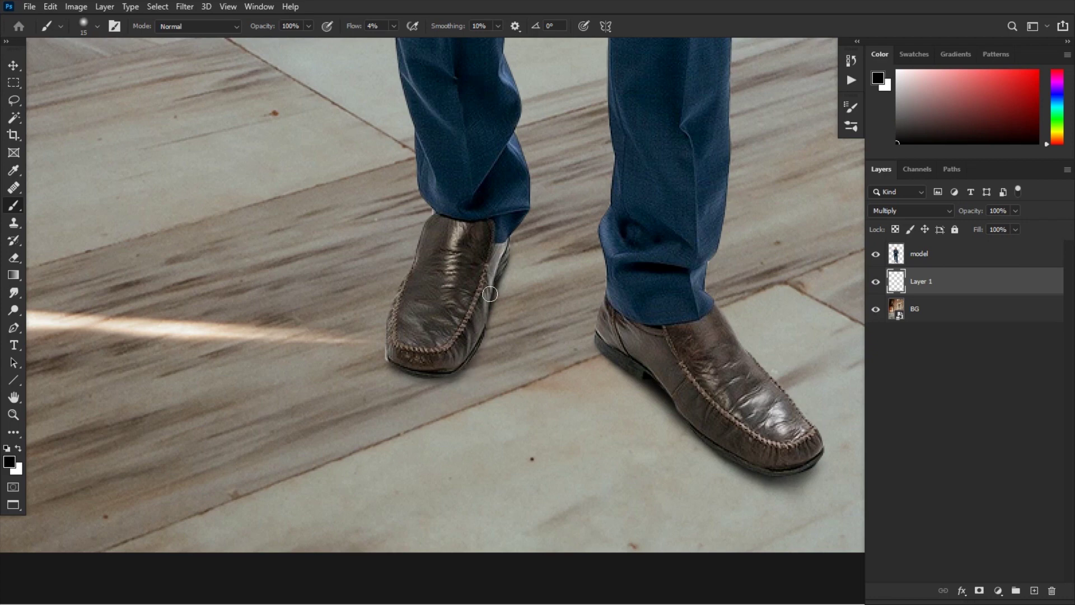
key("e")
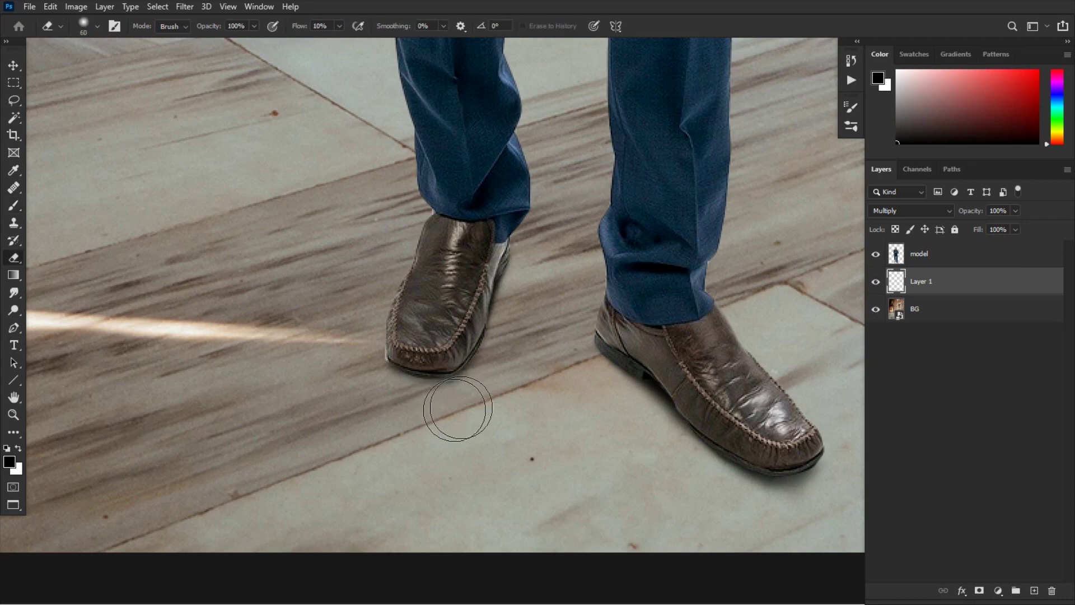
left_click(877, 284)
left_click(877, 284)
left_click_drag(571, 389, 414, 417)
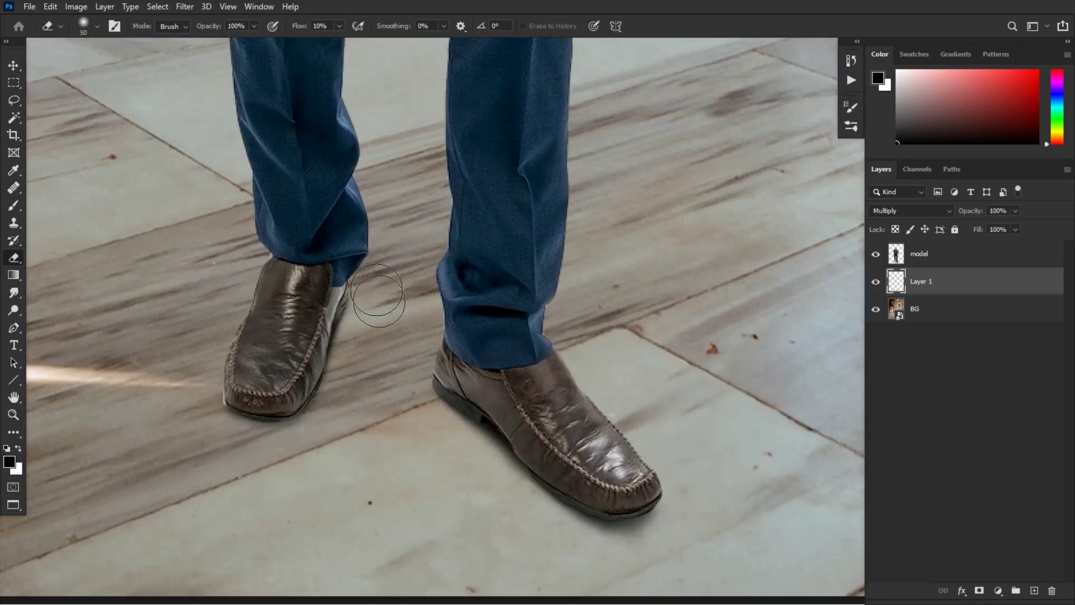
key("b")
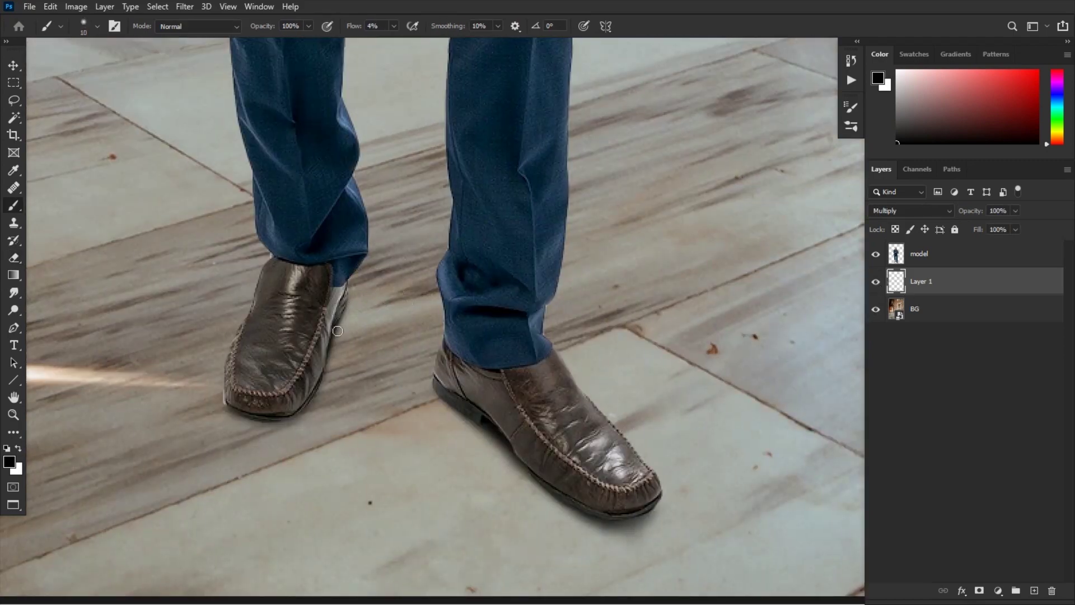
- Add a new layer below the model layer and paint a wider shadow beside the front shoe's heel with a soft brush
key("bracketright")
key("bracketright")
left_click(1033, 590)
left_click_drag(530, 443, 486, 314)
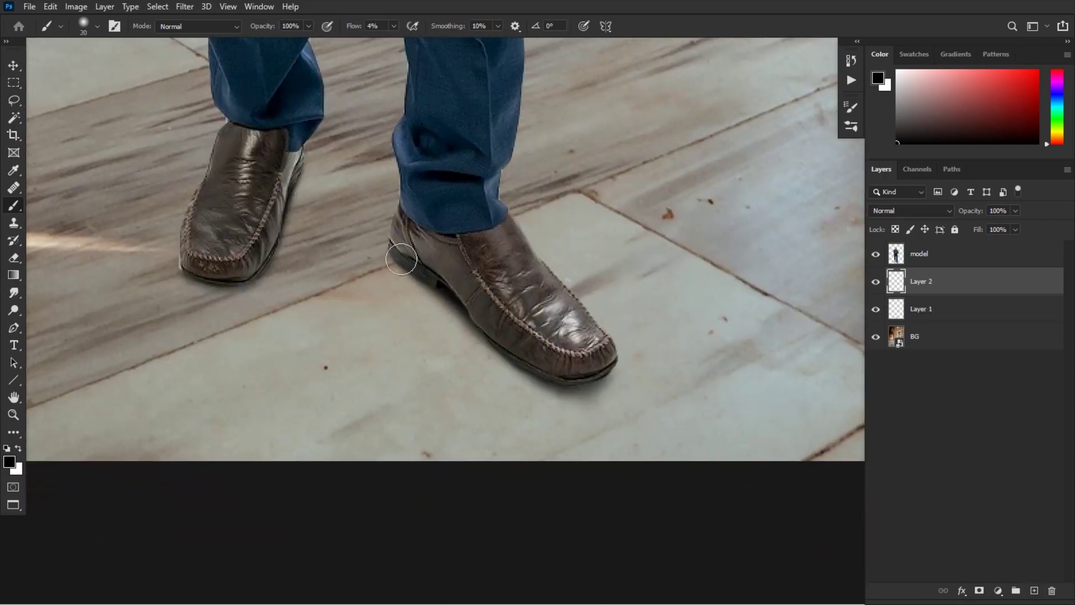
key("bracketleft")
key("bracketright")
key("bracketright")
mouse_move(395, 253)
left_mouse_down()
mouse_move(390, 280)
mouse_move(398, 268)
mouse_move(402, 297)
mouse_move(433, 273)
mouse_move(437, 324)
mouse_move(447, 301)
mouse_move(435, 295)
mouse_move(463, 351)
mouse_move(493, 336)
mouse_move(500, 344)
mouse_move(496, 379)
mouse_move(463, 349)
mouse_move(456, 306)
mouse_move(440, 308)
mouse_move(428, 279)
mouse_move(416, 298)
mouse_move(397, 272)
left_mouse_up()
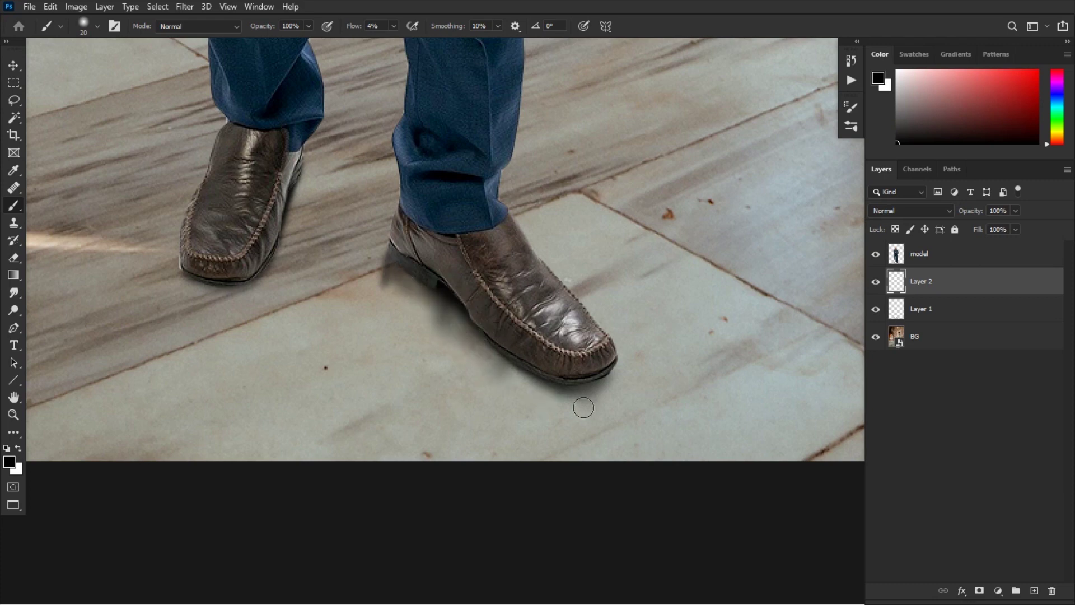
- Extend the wider shadow along the front shoe's sole from heel to toe, varying the soft brush size
key("bracketright")
key("bracketright")
mouse_move(572, 395)
left_mouse_down()
mouse_move(519, 354)
mouse_move(492, 381)
mouse_move(476, 329)
mouse_move(461, 322)
mouse_move(438, 343)
mouse_move(536, 383)
mouse_move(486, 354)
mouse_move(533, 359)
mouse_move(508, 395)
mouse_move(554, 369)
mouse_move(539, 426)
mouse_move(583, 382)
mouse_move(593, 394)
mouse_move(595, 373)
mouse_move(598, 402)
mouse_move(601, 365)
mouse_move(613, 394)
mouse_move(606, 366)
mouse_move(609, 413)
mouse_move(571, 427)
mouse_move(596, 402)
left_mouse_up()
key("bracketright")
key("bracketleft")
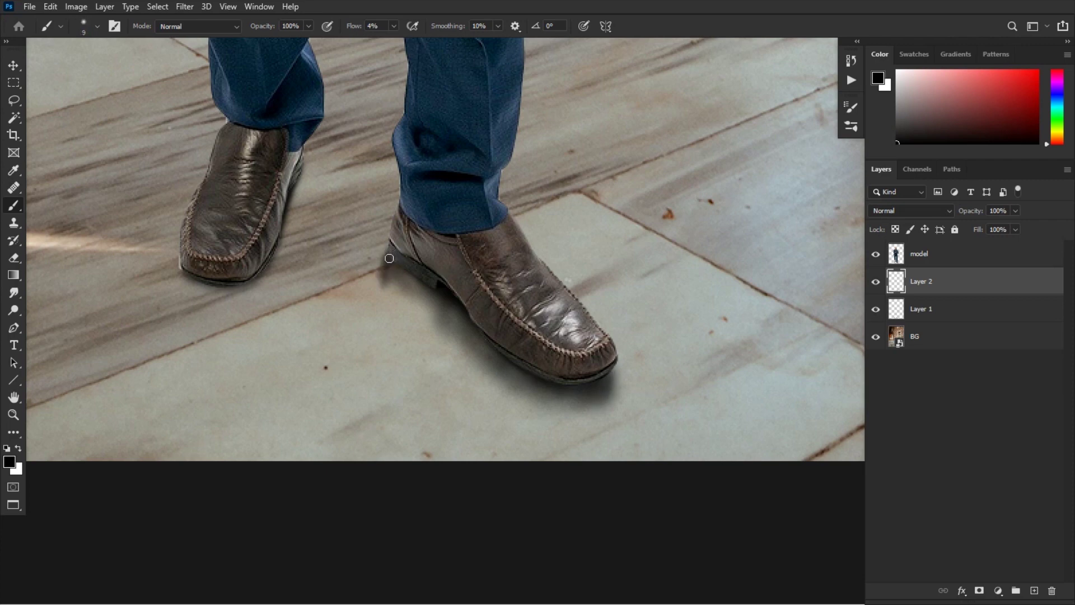
key("]")
key("]")
key("]")
key("]")
key("]")
mouse_move(395, 263)
left_mouse_down()
mouse_move(385, 309)
mouse_move(400, 303)
mouse_move(406, 276)
mouse_move(404, 309)
mouse_move(430, 317)
mouse_move(445, 343)
mouse_move(496, 335)
mouse_move(466, 347)
left_mouse_up()
- Feather the outer edge of the front shoe's wider shadow with a 45 to 80 px eraser, lowering its flow to 5%
key("e")
key("ctrl+minus")
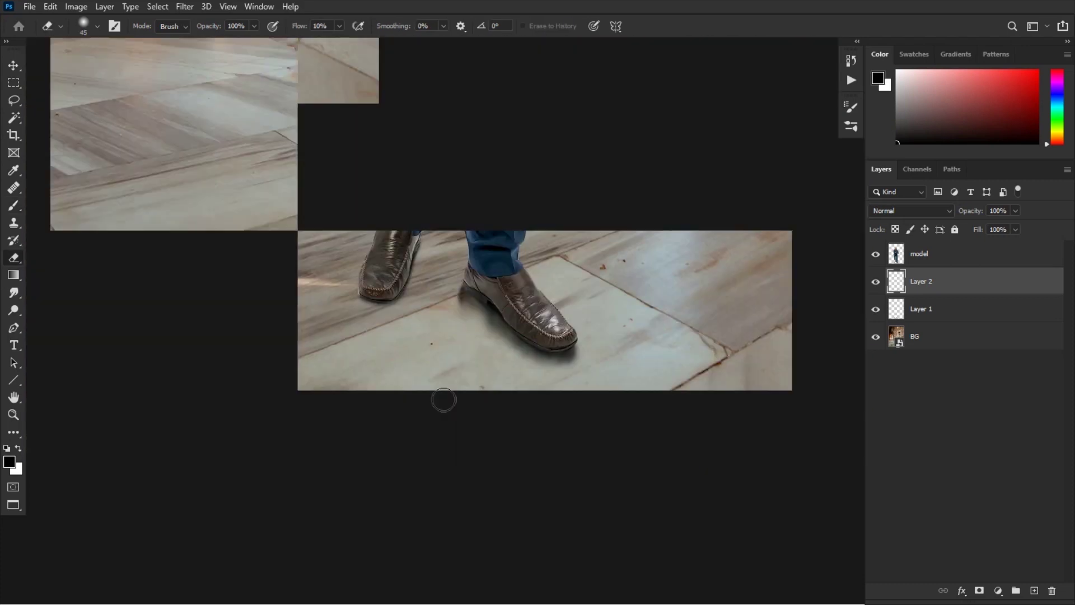
key("]")
mouse_move(582, 359)
left_mouse_down()
mouse_move(561, 370)
mouse_move(584, 353)
left_mouse_up()
key("]")
key("]")
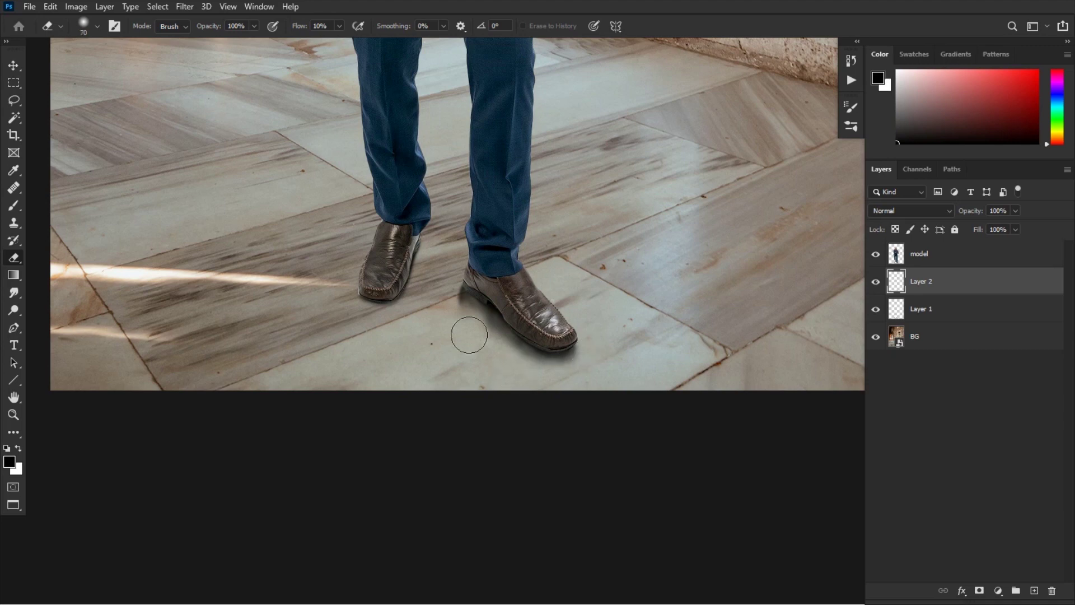
left_click_drag(301, 31, 297, 32)
key("ctrl+plus")
key("[")
mouse_move(367, 271)
left_mouse_down()
mouse_move(363, 299)
mouse_move(386, 323)
mouse_move(421, 316)
mouse_move(433, 381)
mouse_move(424, 336)
mouse_move(436, 371)
mouse_move(477, 391)
mouse_move(474, 408)
mouse_move(511, 410)
mouse_move(565, 441)
mouse_move(624, 422)
mouse_move(518, 440)
mouse_move(423, 344)
mouse_move(418, 380)
left_mouse_up()
key("]")
key("]")
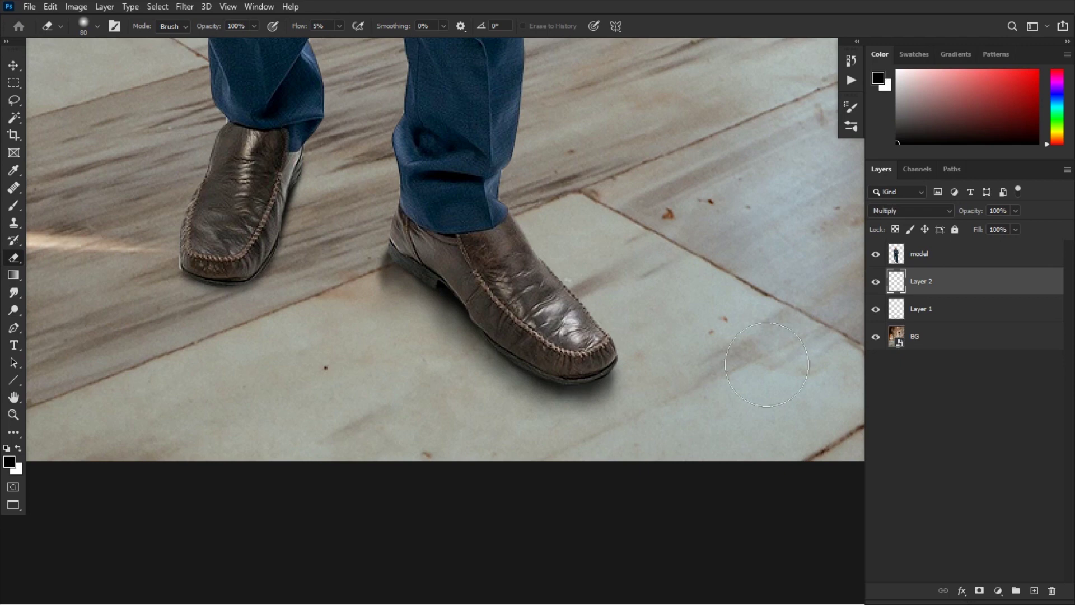
- Fade the front shoe's shadow edges on both shadow layers with a 70 px eraser
left_click(918, 311)
key("[")
mouse_move(600, 420)
left_mouse_down()
mouse_move(537, 402)
mouse_move(557, 433)
mouse_move(552, 413)
mouse_move(643, 453)
left_mouse_up()
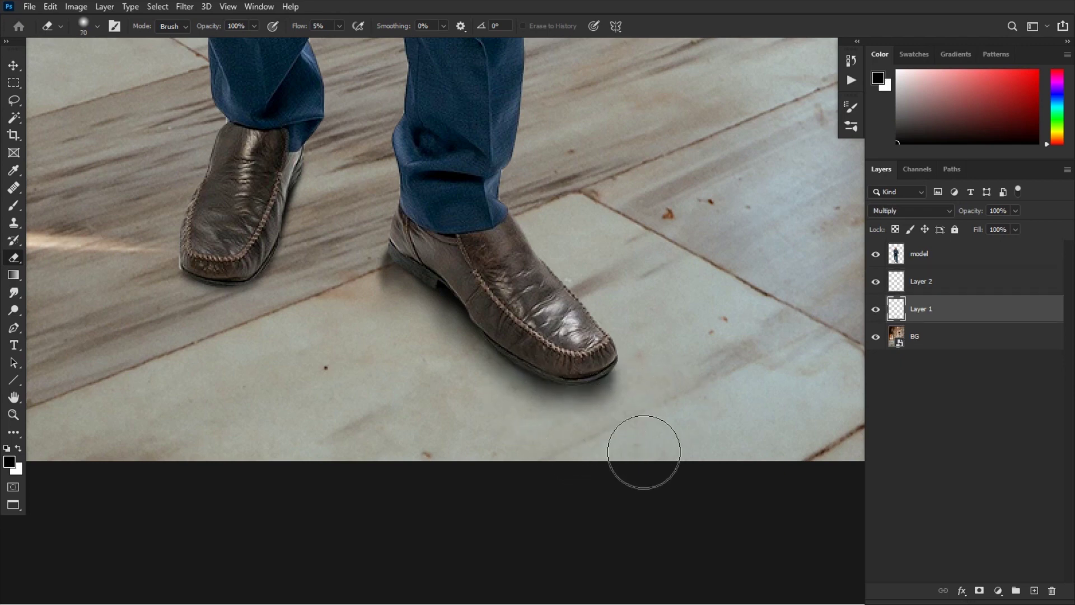
left_click(918, 281)
mouse_move(513, 412)
left_mouse_down()
mouse_move(448, 351)
mouse_move(376, 324)
mouse_move(352, 288)
mouse_move(373, 257)
mouse_move(353, 292)
mouse_move(414, 336)
left_mouse_up()
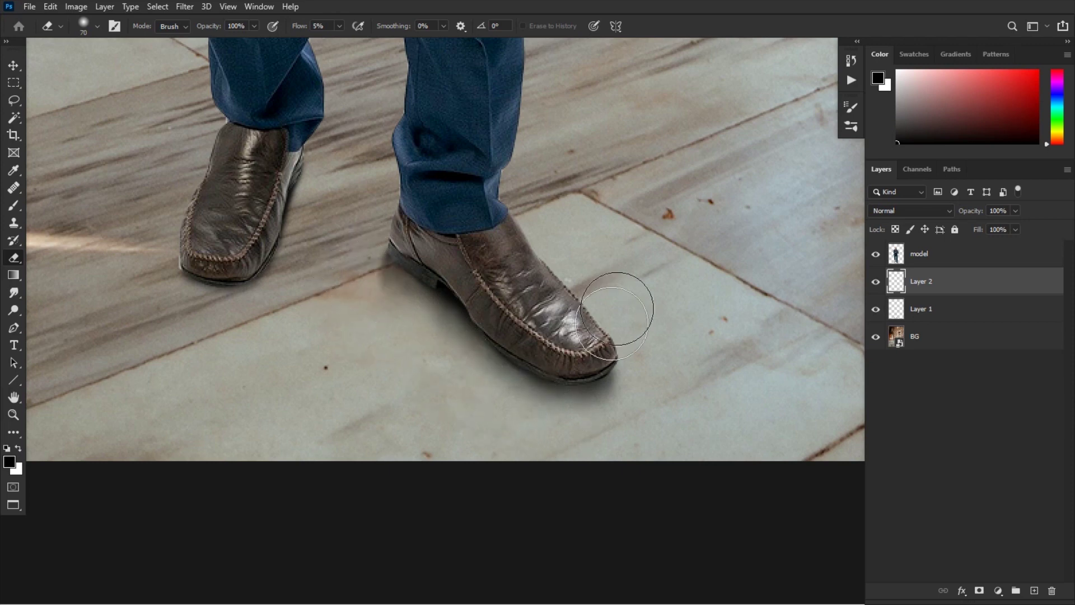
- Set the wider shadow layer's blend mode to Multiply and retouch the shadow at the front shoe's heel with a 20 to 25 px brush
left_click(879, 210)
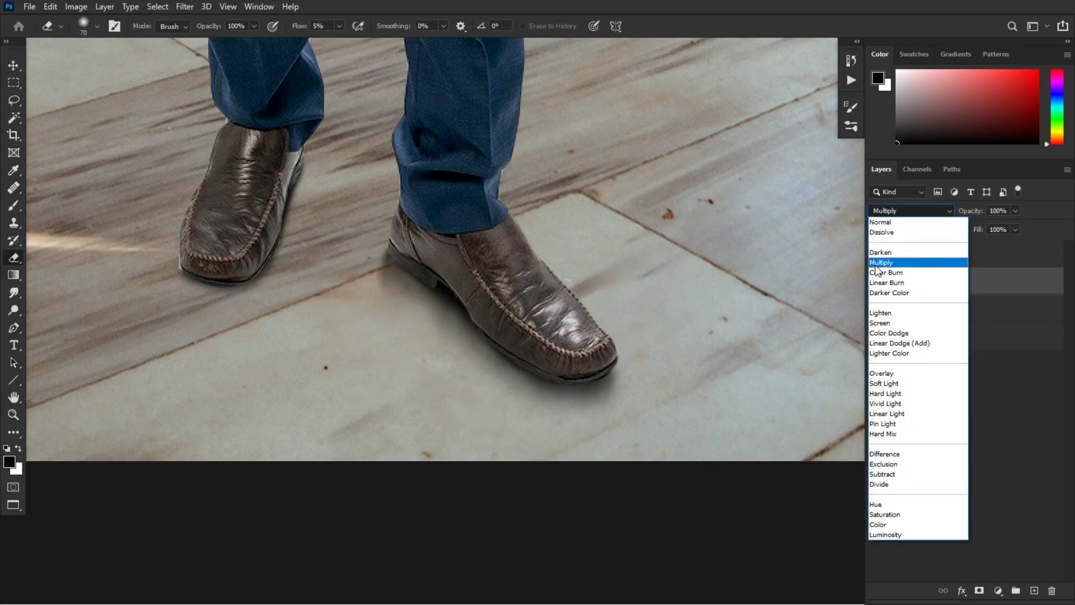
left_click(883, 259)
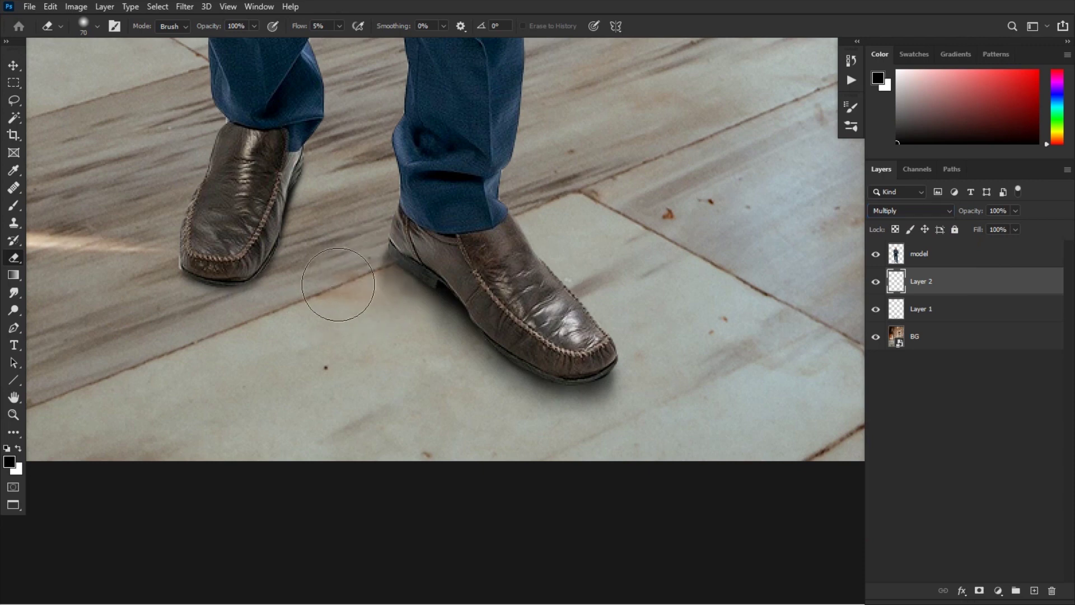
key("b")
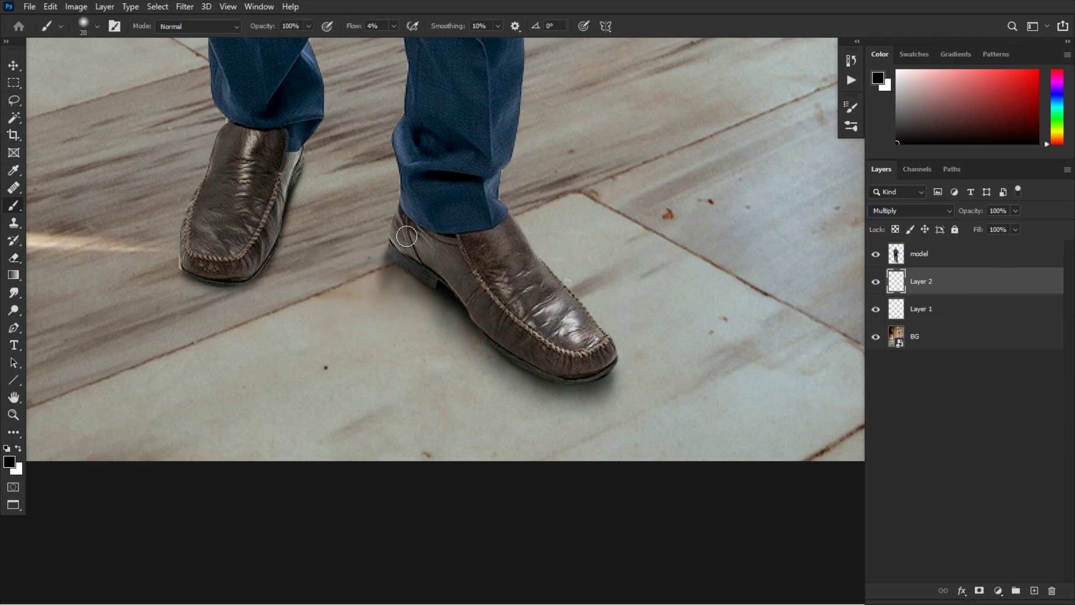
key("bracketleft")
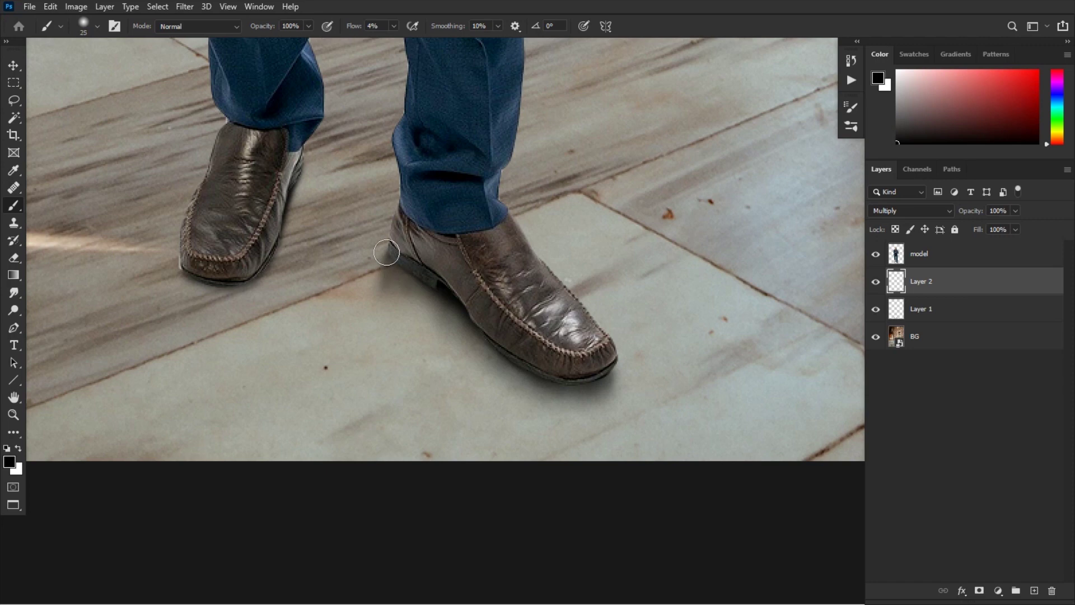
key("e")
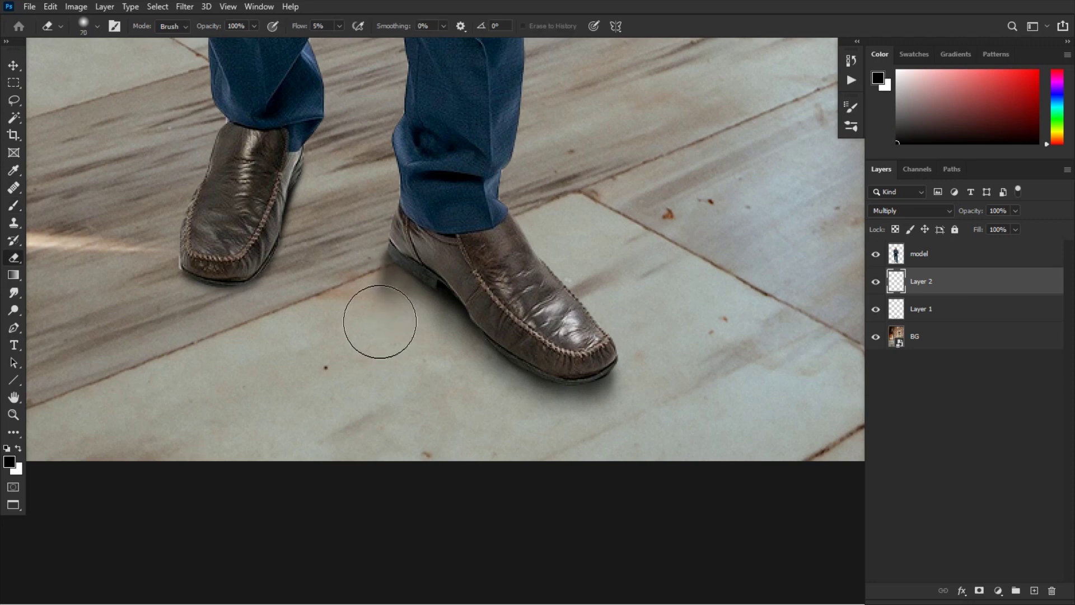
- Retouch the shadow behind the front shoe's heel with a 20 to 25 px brush and soften it with a 45 to 70 px eraser
key("b")
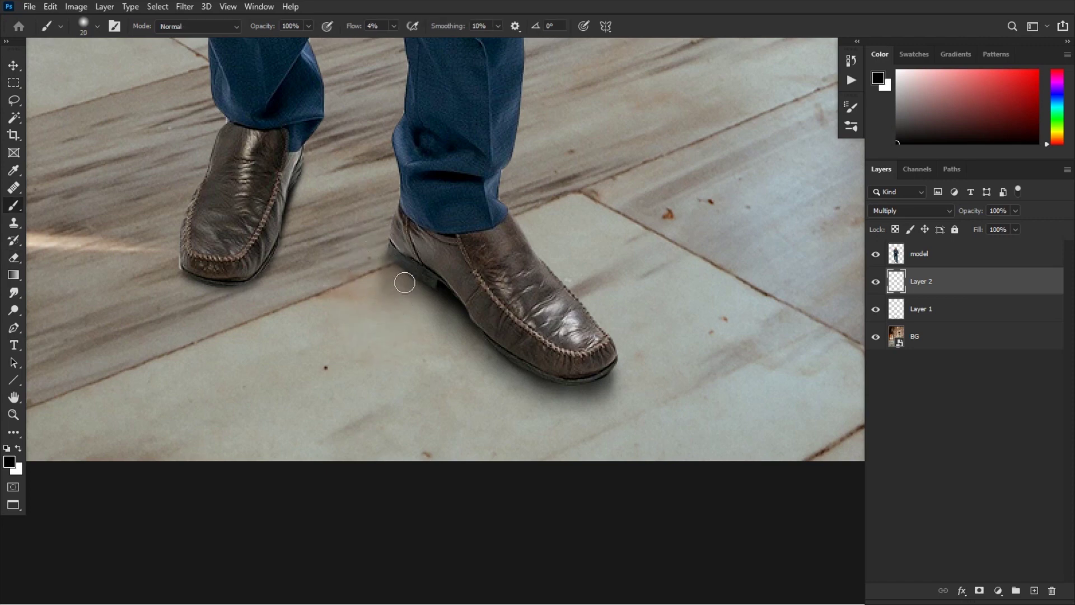
key("bracketleft")
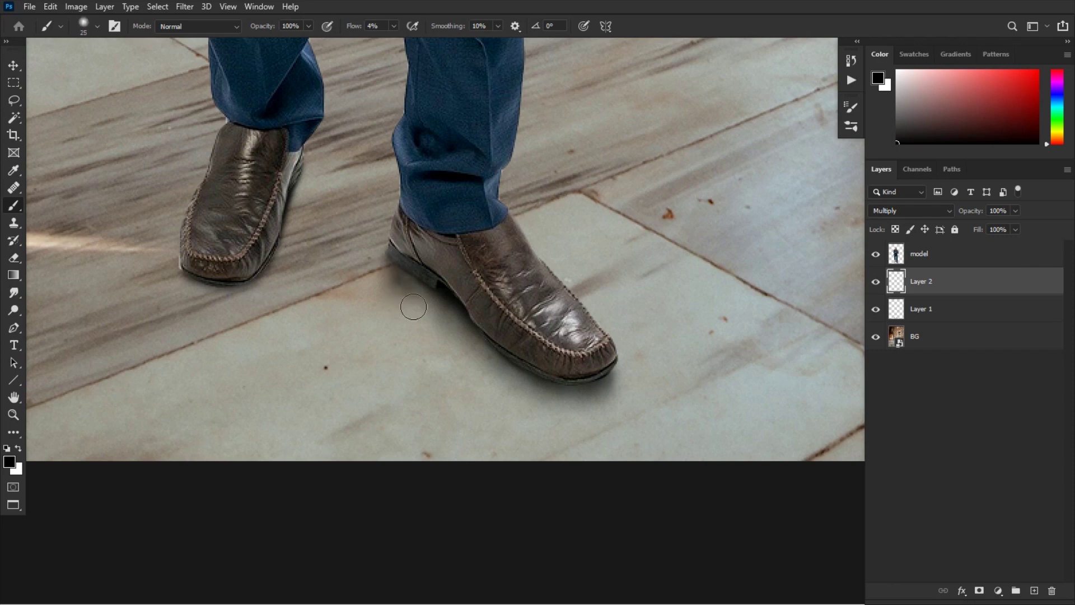
key("bracketright")
key("bracketleft")
key("bracketleft")
key("e")
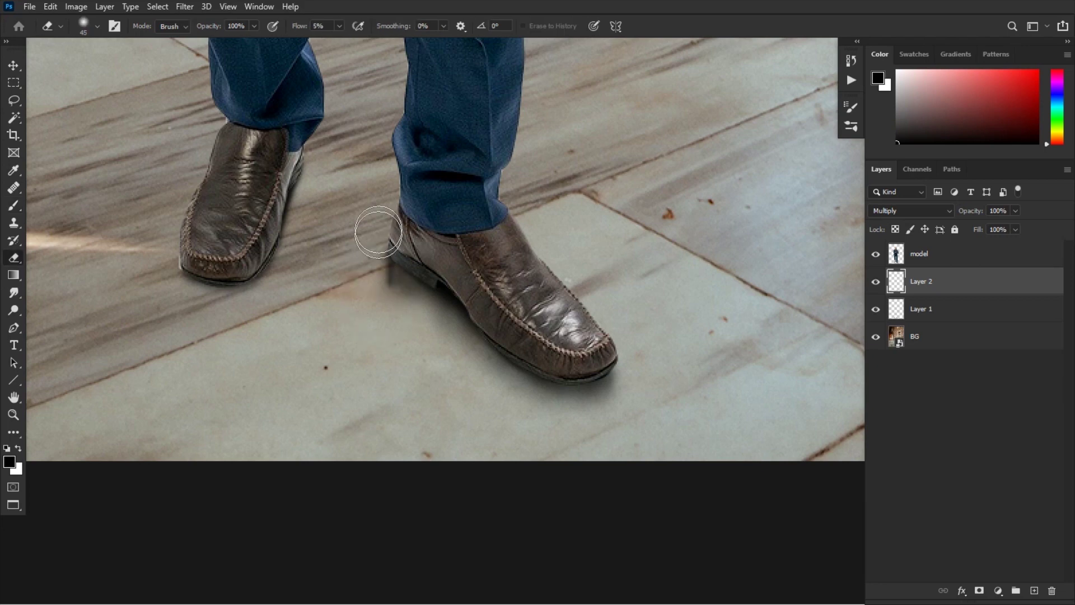
key("bracketright")
key("bracketright")
key("bracketright")
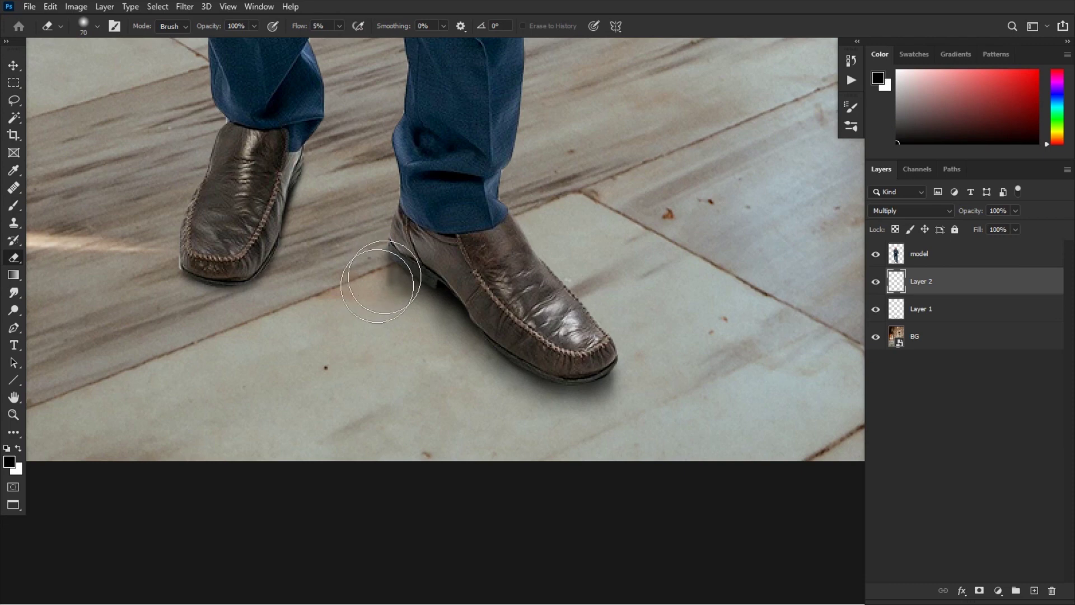
- Build up the front shoe's heel shadow on Layer 2, varying the soft brush size up to 40 px
key("b")
key("bracketleft")
key("bracketleft")
key("bracketleft")
key("bracketright")
key("bracketright")
key("bracketright")
key("bracketright")
key("bracketright")
key("ctrl+minus")
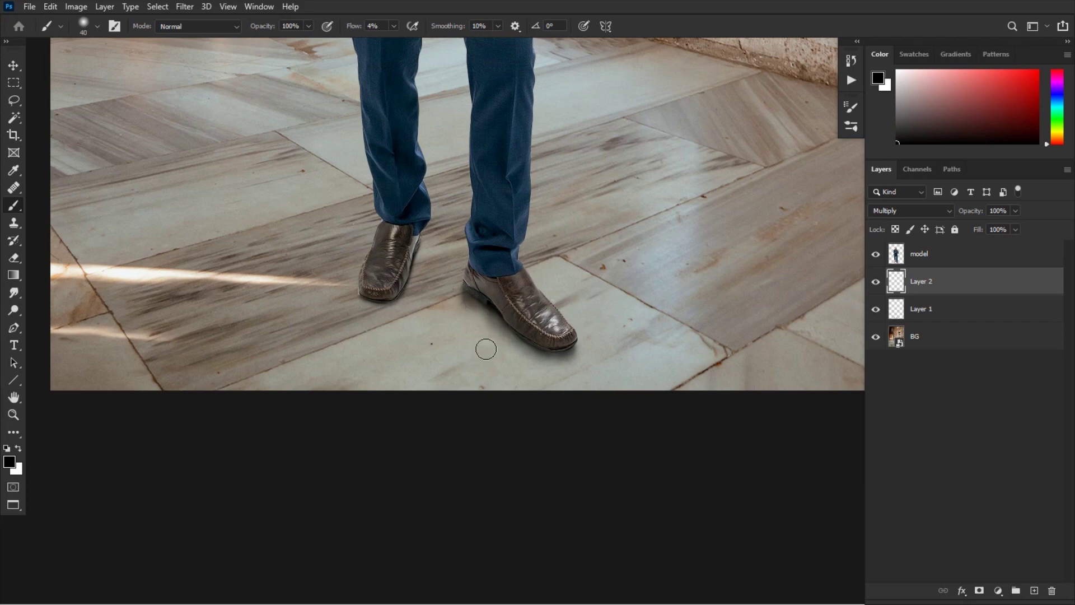
- Soften the front shoe's shadow edge near the heel with the eraser, reducing its size from 70 to 25 px
key("e")
key("ctrl+plus")
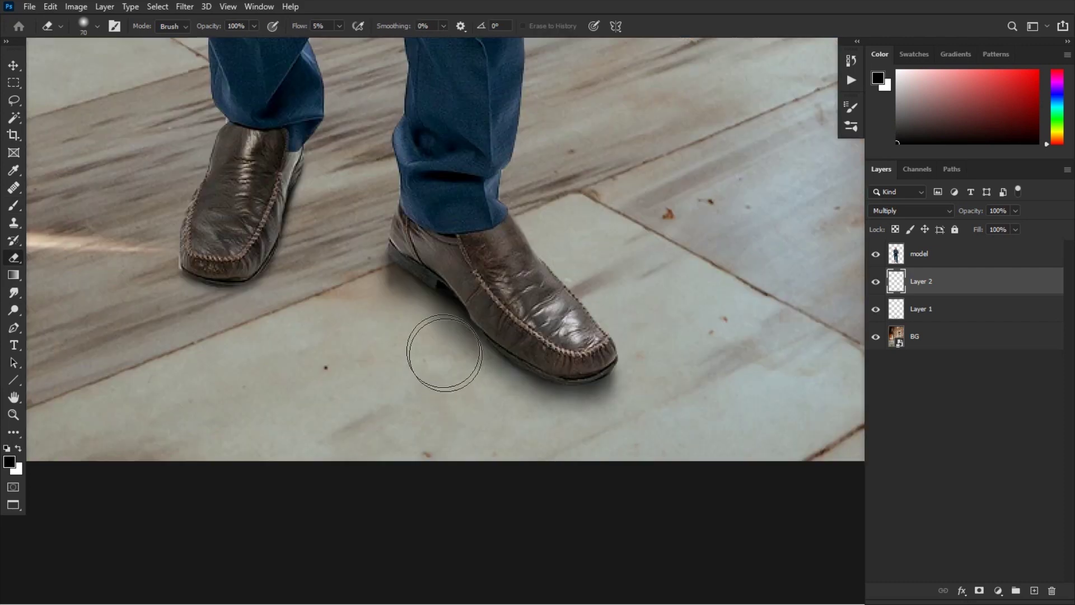
key("bracketleft")
key("bracketleft")
key("bracketleft")
key("bracketleft")
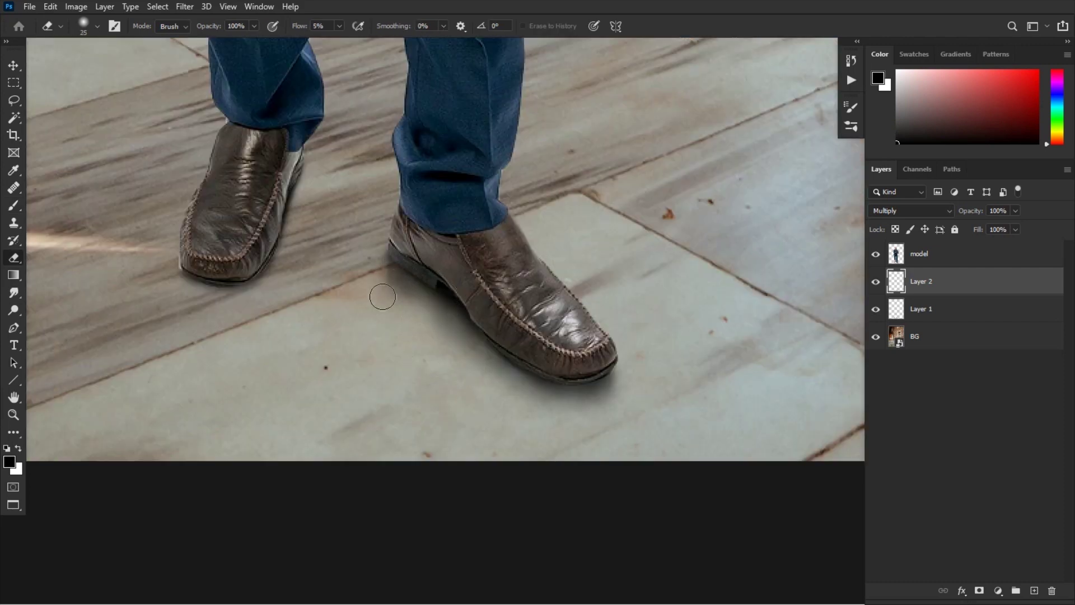
- Deepen the shadow along the front shoe's sole from heel to toe with a soft brush of about 50 px
key("b")
key("bracketright")
key("bracketright")
key("bracketright")
key("bracketright")
mouse_move(393, 266)
left_mouse_down()
mouse_move(392, 252)
mouse_move(474, 342)
mouse_move(565, 389)
left_mouse_up()
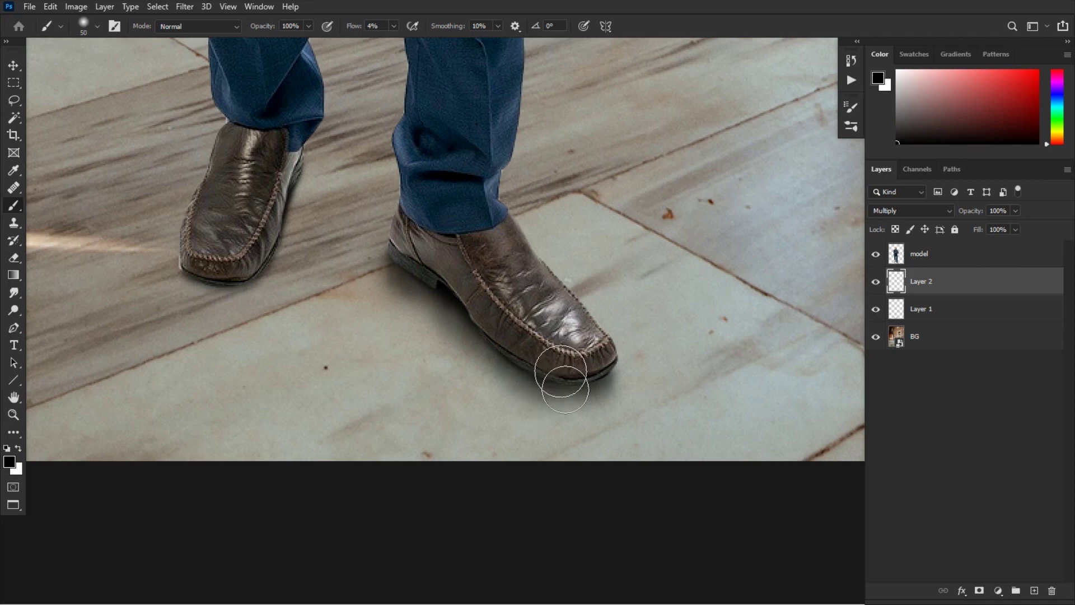
- Touch up the shadow at the front shoe's heel with a 15 px brush and clean its edge with a 15 px eraser
key("bracketleft")
key("bracketleft")
key("bracketleft")
key("bracketleft")
key("bracketleft")
key("bracketleft")
key("bracketleft")
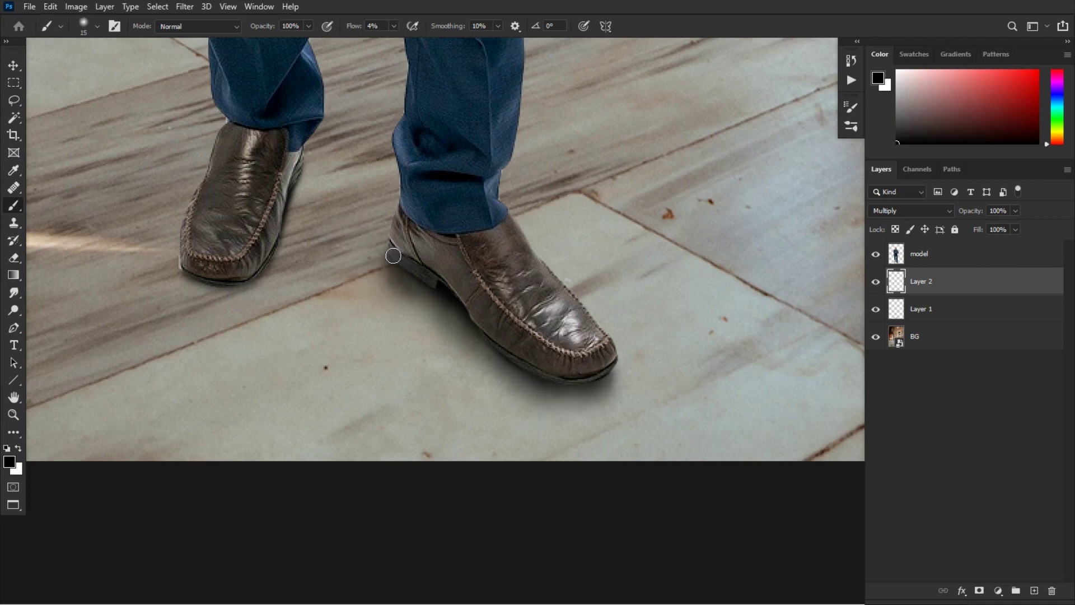
key("e")
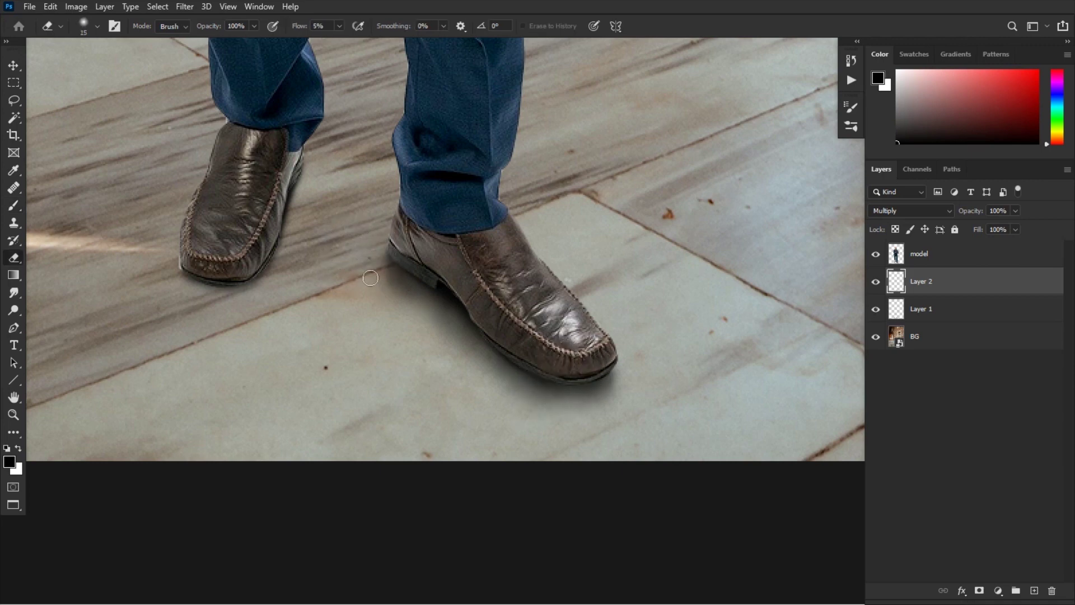
- Paint a soft shadow along the rear shoe's inner side and toe with a 10 to 20 px brush at 4% flow
key("b")
mouse_move(303, 174)
left_mouse_down()
mouse_move(291, 246)
mouse_move(289, 185)
mouse_move(286, 247)
mouse_move(273, 231)
left_mouse_up()
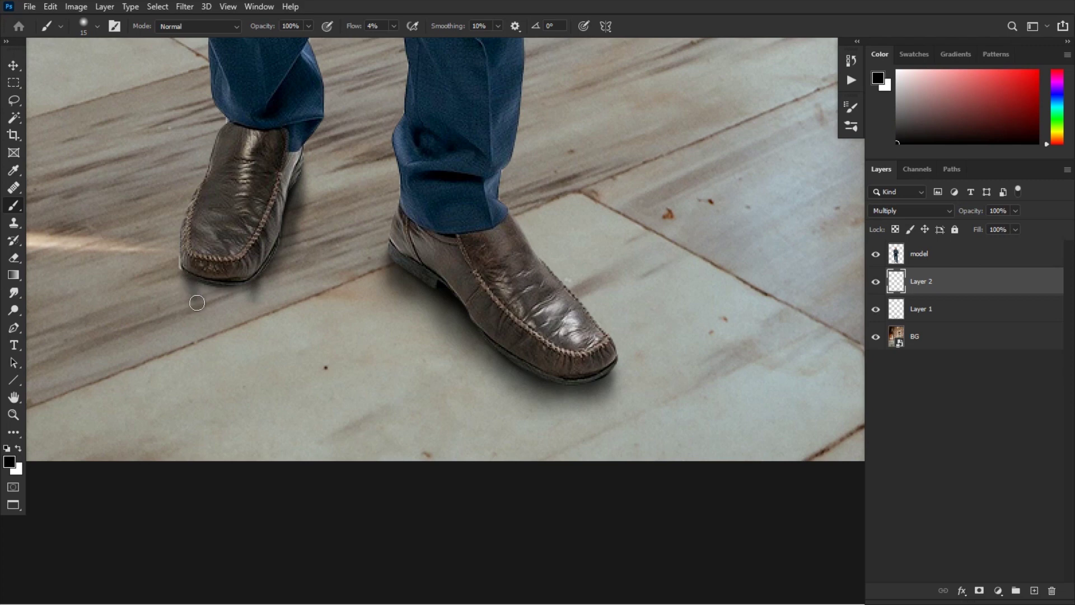
key("bracketright")
key("bracketright")
key("e")
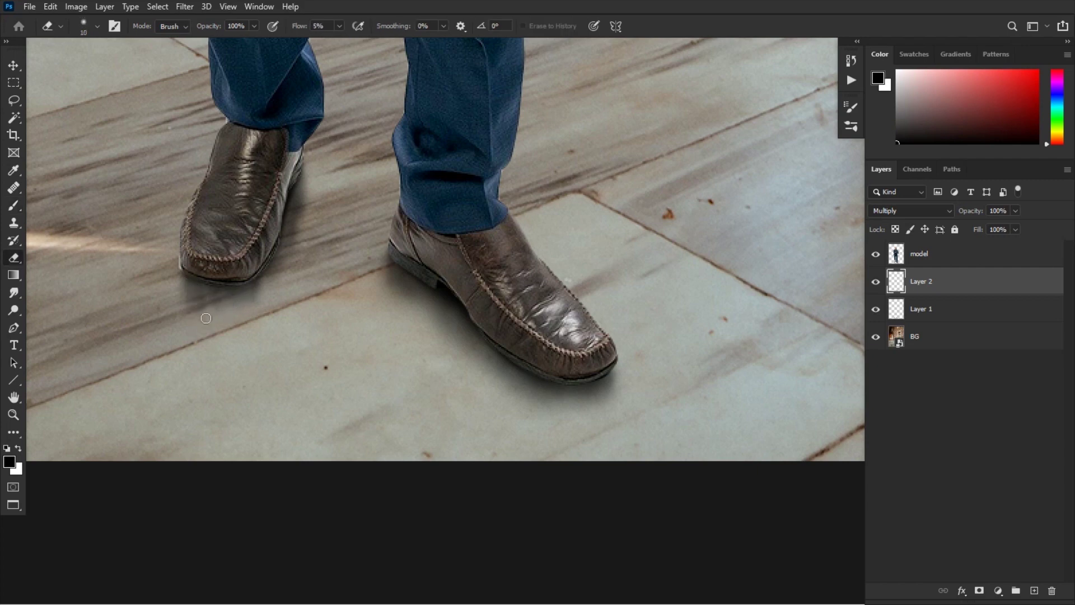
key("b")
mouse_move(201, 312)
left_mouse_down()
mouse_move(245, 278)
mouse_move(248, 289)
mouse_move(278, 257)
left_mouse_up()
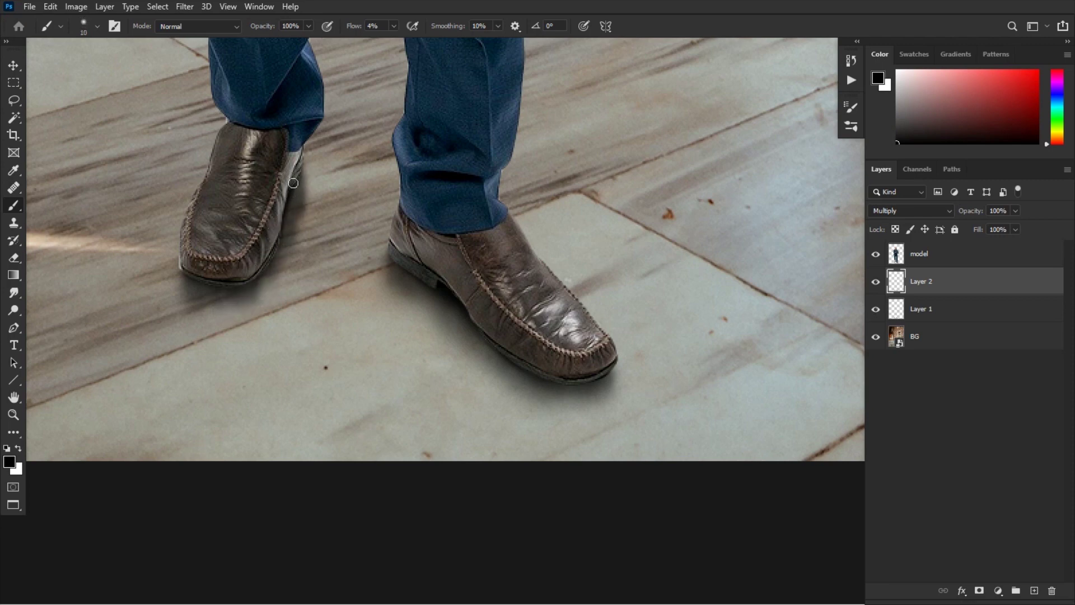
left_click_drag(270, 246, 262, 290)
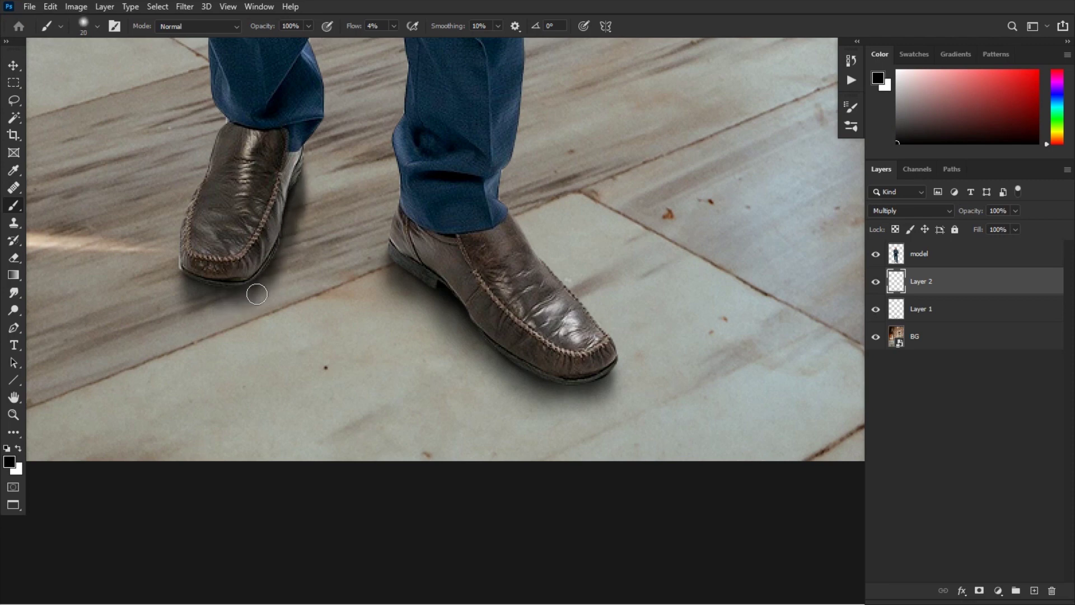
- Fade the outer edges of both shoes' shadows with a 50 to 60 px eraser and compare the result with Layer 2 hidden
key("e")
key("bracketright")
key("bracketright")
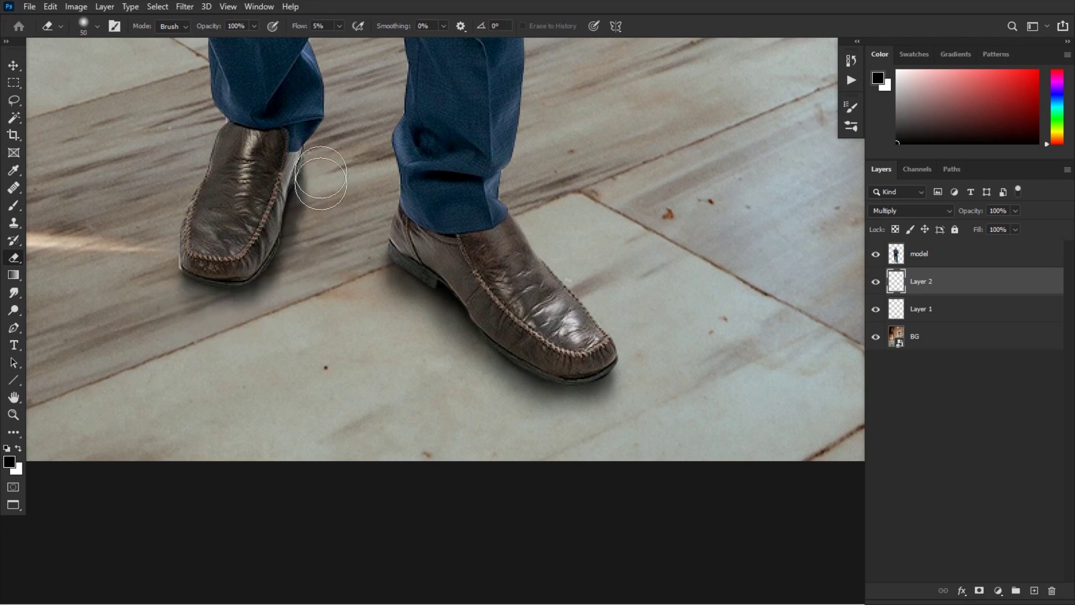
key("bracketright")
key("bracketright")
mouse_move(314, 252)
left_mouse_down()
mouse_move(336, 183)
mouse_move(302, 283)
mouse_move(252, 334)
mouse_move(262, 310)
mouse_move(175, 330)
mouse_move(183, 316)
mouse_move(159, 293)
mouse_move(222, 325)
mouse_move(283, 303)
mouse_move(313, 253)
mouse_move(334, 176)
mouse_move(328, 262)
mouse_move(243, 338)
mouse_move(350, 371)
mouse_move(442, 365)
mouse_move(354, 273)
mouse_move(338, 274)
mouse_move(486, 365)
left_mouse_up()
key("ctrl+minus")
key("ctrl+minus")
left_click(875, 283)
left_click(876, 283)
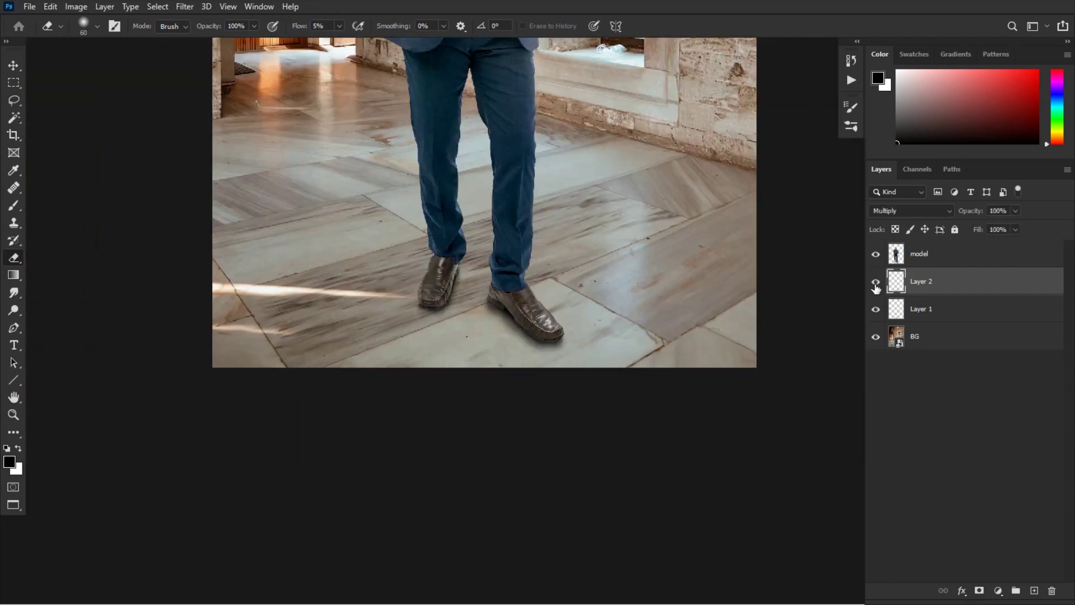
- Fade the front shoe's outer shadow further with the eraser enlarged to 125 px
key("bracketright")
key("bracketright")
key("bracketright")
key("bracketright")
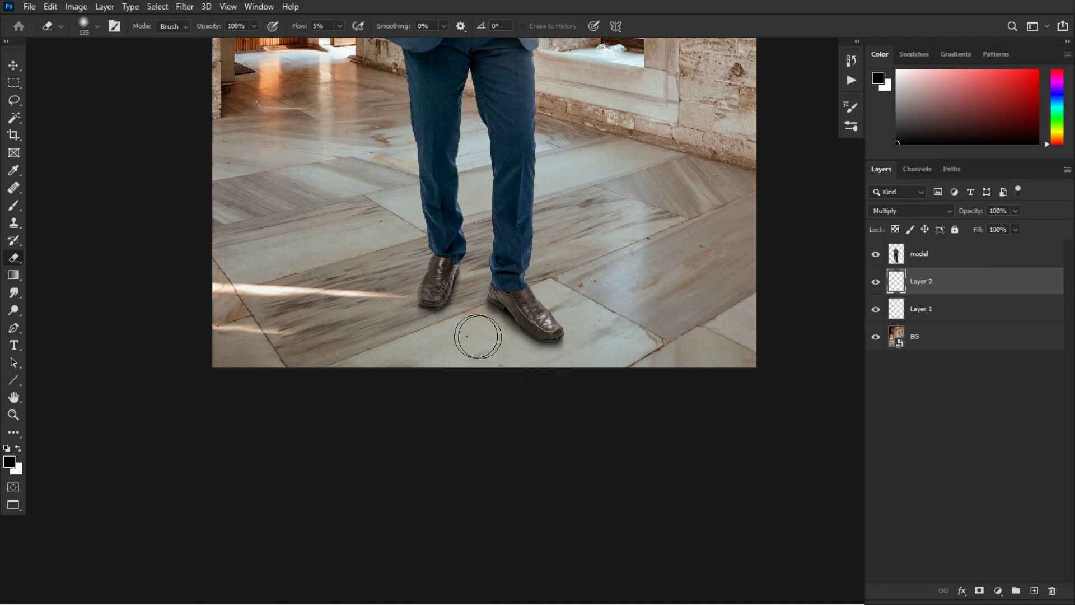
- Add a new layer above Layer 2 and paint a broad soft shadow beside the front shoe with an 80 to 100 px brush
left_click(1035, 590)
key("b")
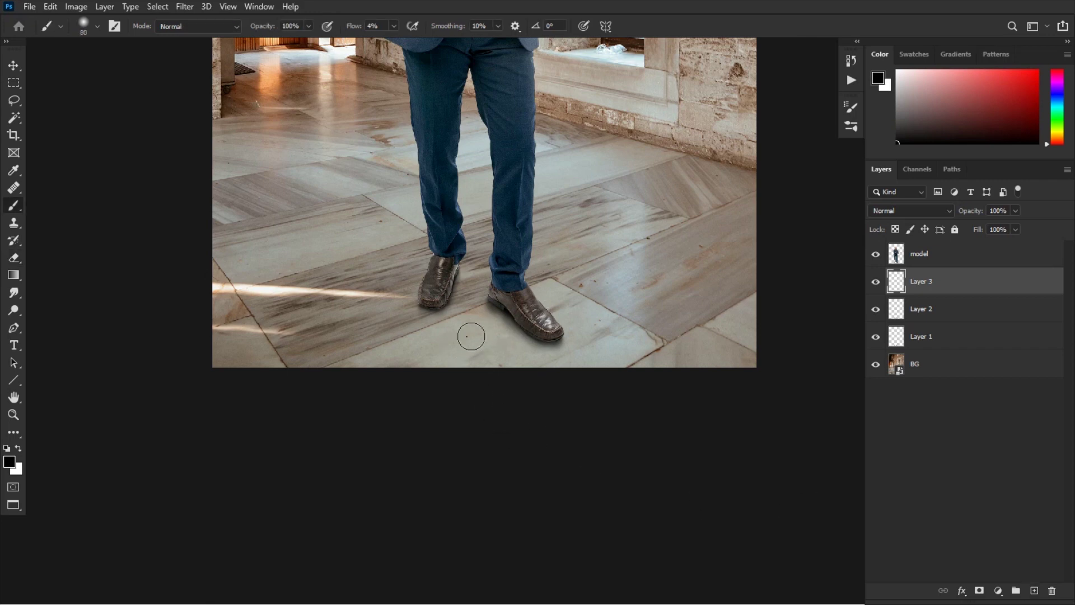
scroll(467, 339, "up", 3)
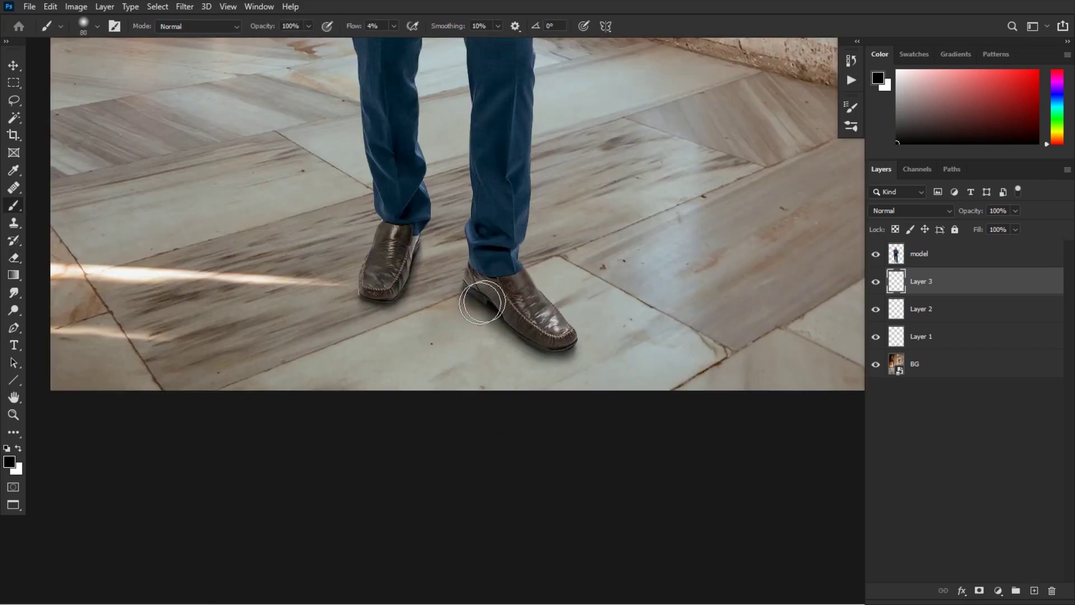
key("bracketright")
key("bracketright")
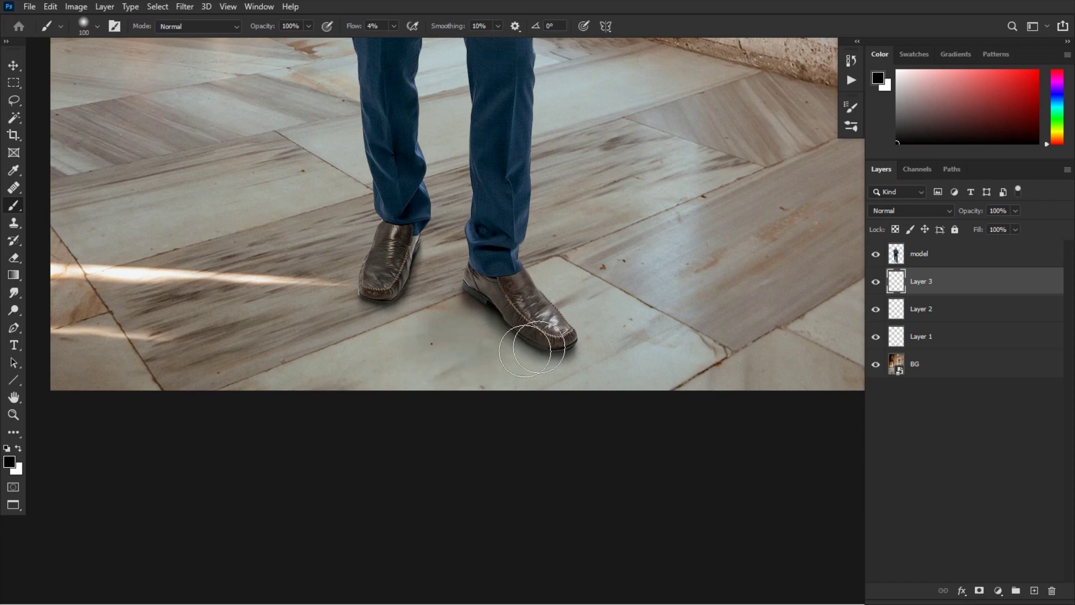
key("bracketleft")
mouse_move(477, 318)
left_mouse_down()
mouse_move(440, 316)
mouse_move(452, 309)
mouse_move(440, 346)
mouse_move(506, 329)
mouse_move(443, 361)
mouse_move(553, 357)
left_mouse_up()
- Paint a broad soft shadow on the floor around the rear shoe's outer side with a brush of about 80 px
key("bracketleft")
key("bracketleft")
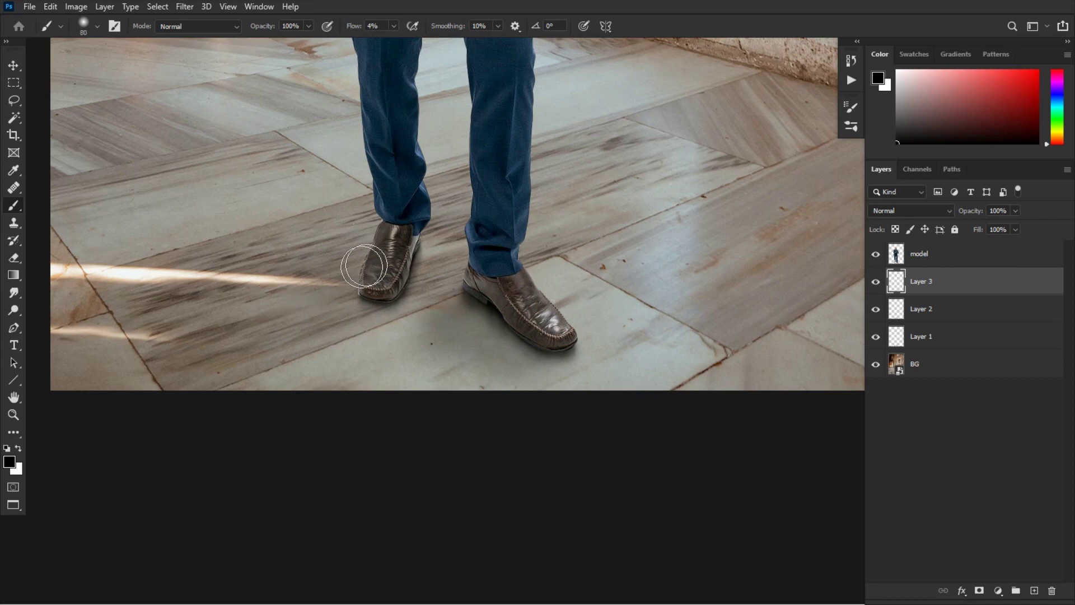
key("bracketright")
mouse_move(304, 288)
left_mouse_down()
mouse_move(386, 293)
mouse_move(300, 292)
mouse_move(387, 256)
mouse_move(387, 238)
mouse_move(361, 245)
mouse_move(383, 230)
left_mouse_up()
key("bracketright")
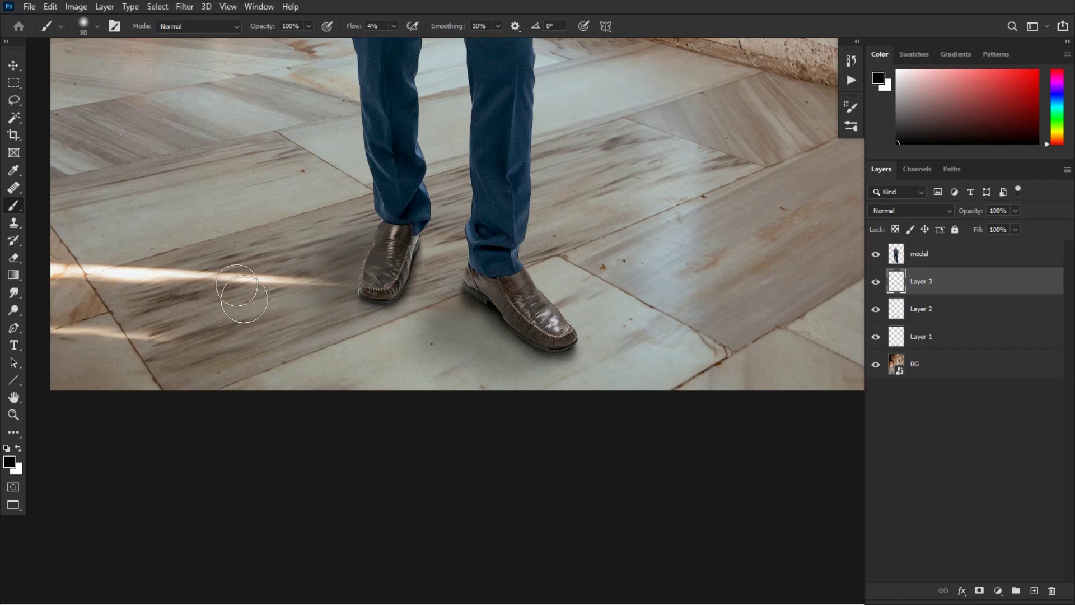
- Strengthen the broad floor shadow beside the front shoe with a 100 to 150 px soft brush
key("bracketright")
key("bracketright")
key("bracketright")
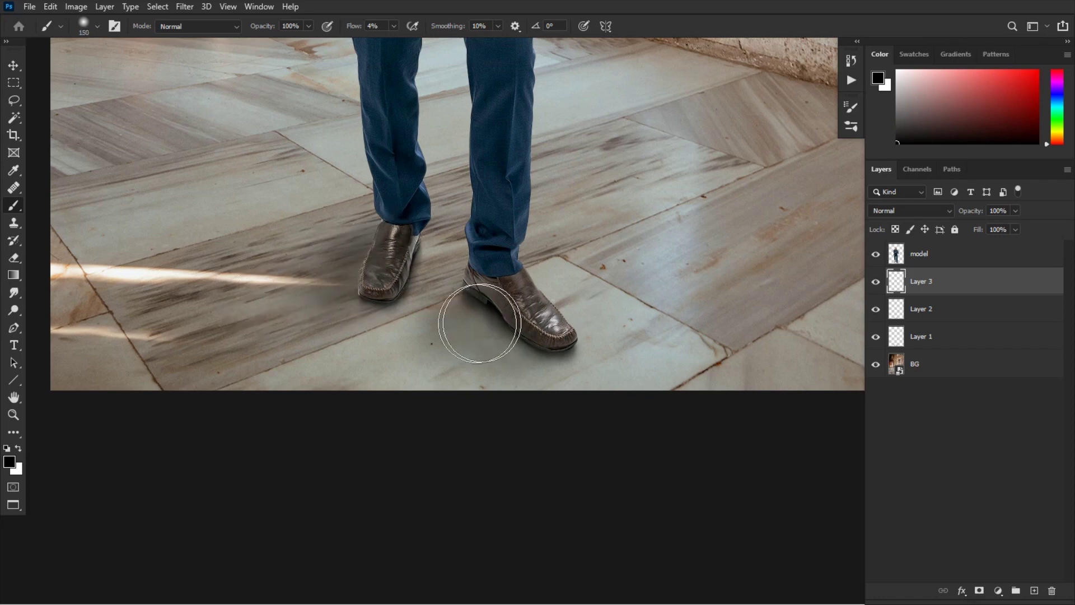
key("bracketleft")
key("bracketleft")
mouse_move(520, 342)
left_mouse_down()
mouse_move(481, 354)
mouse_move(487, 380)
mouse_move(545, 355)
mouse_move(477, 308)
mouse_move(369, 342)
mouse_move(478, 384)
mouse_move(516, 345)
mouse_move(387, 389)
mouse_move(500, 379)
mouse_move(542, 361)
mouse_move(410, 409)
left_mouse_up()
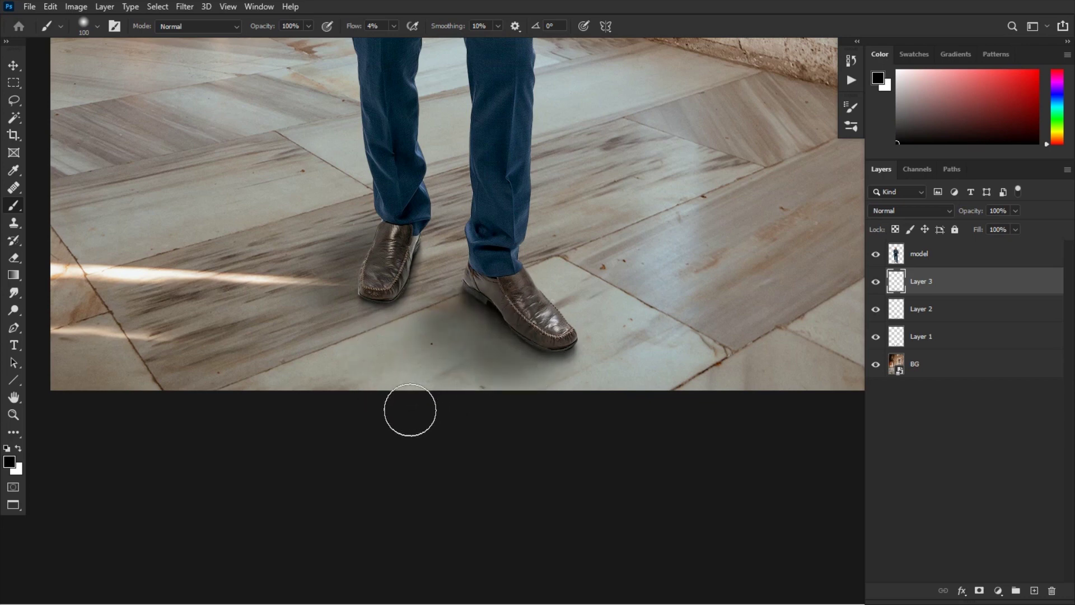
- Fade the broad floor shadow around both shoes with a large soft eraser of about 250 px
key("e")
key("ctrl+minus")
key("bracketright")
key("bracketright")
key("bracketright")
mouse_move(454, 339)
left_mouse_down()
mouse_move(451, 352)
mouse_move(480, 369)
mouse_move(466, 375)
left_mouse_up()
mouse_move(353, 293)
left_mouse_down()
mouse_move(372, 250)
mouse_move(360, 293)
mouse_move(370, 253)
mouse_move(385, 260)
mouse_move(355, 331)
mouse_move(374, 263)
mouse_move(355, 339)
mouse_move(447, 339)
mouse_move(485, 368)
left_mouse_up()
key("bracketleft")
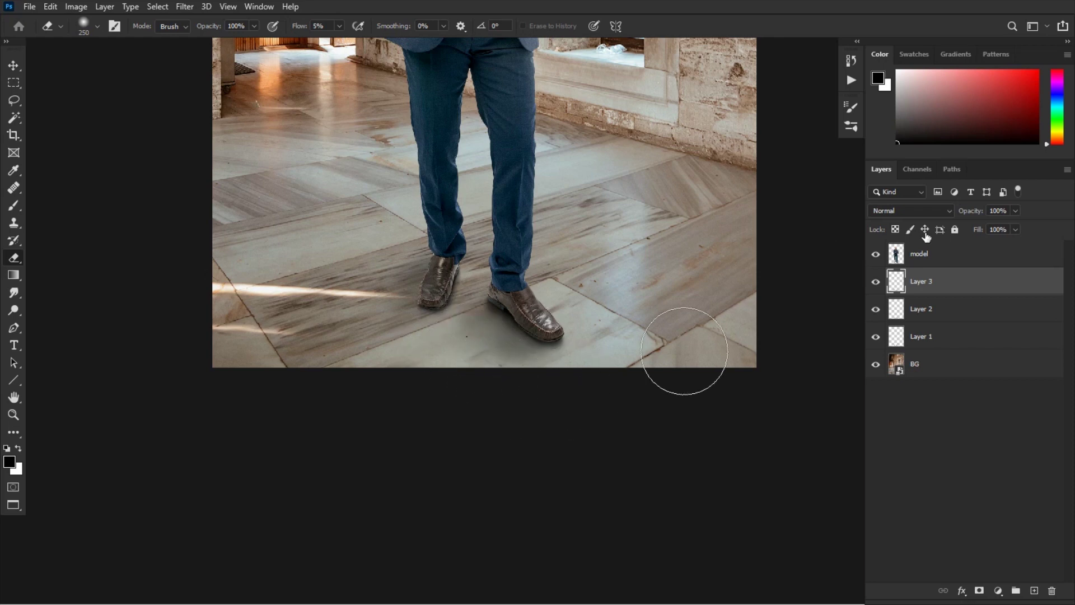
- Set Layer 3's blend mode to Multiply and fade the broad shadow around the shoes with a 200 px eraser
left_click(910, 210)
left_click(882, 260)
left_click(878, 286)
key("bracketleft")
mouse_move(502, 374)
left_mouse_down()
mouse_move(517, 368)
mouse_move(474, 346)
mouse_move(492, 366)
mouse_move(396, 252)
mouse_move(360, 252)
mouse_move(360, 293)
mouse_move(371, 247)
mouse_move(364, 319)
left_mouse_up()
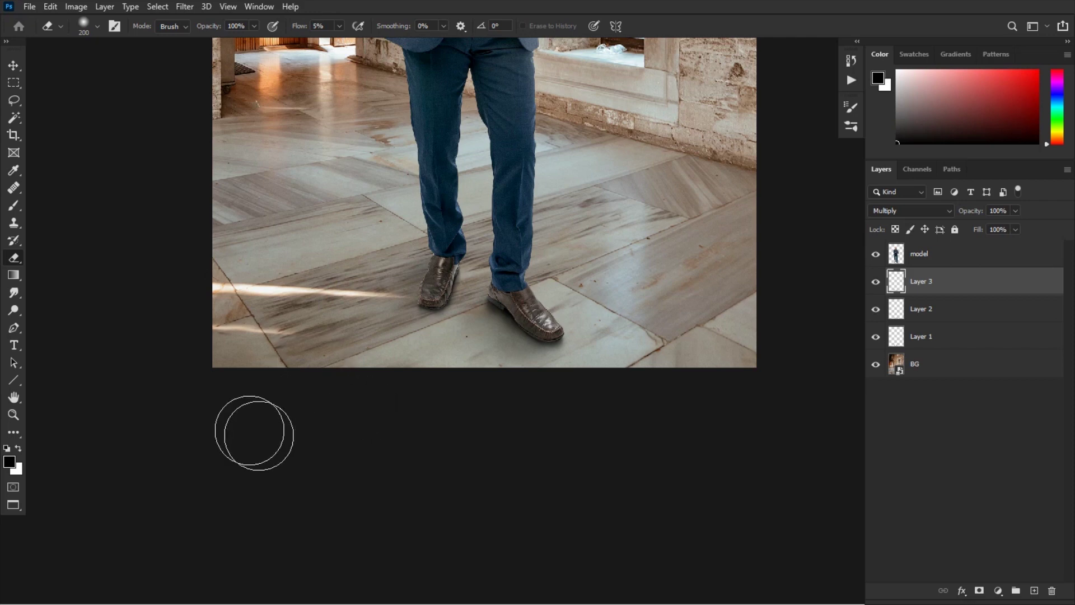
key("ctrl+minus")
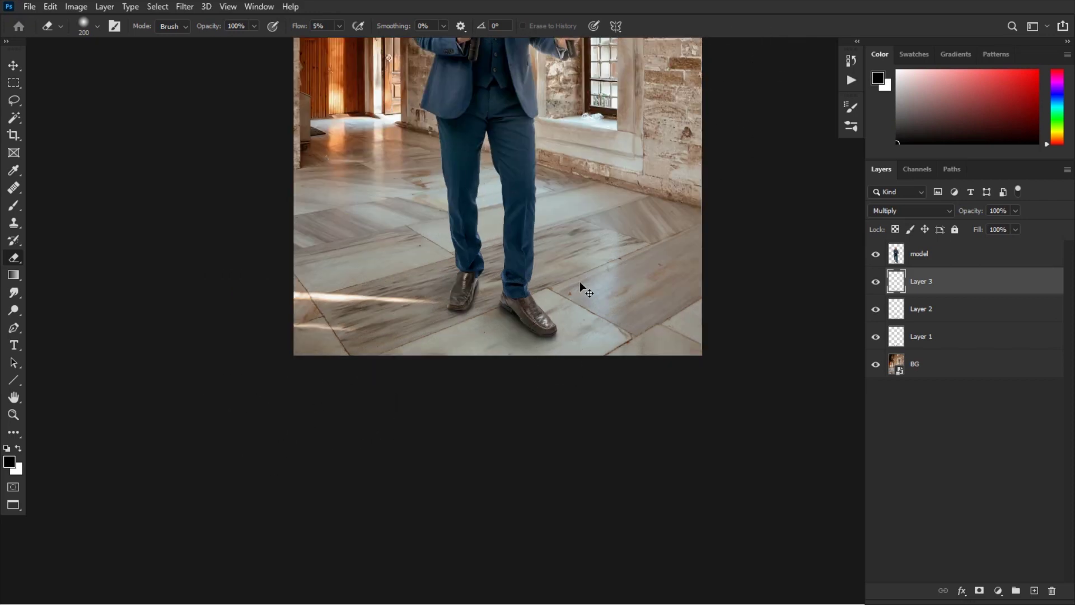
scroll(580, 305, "up", 1)
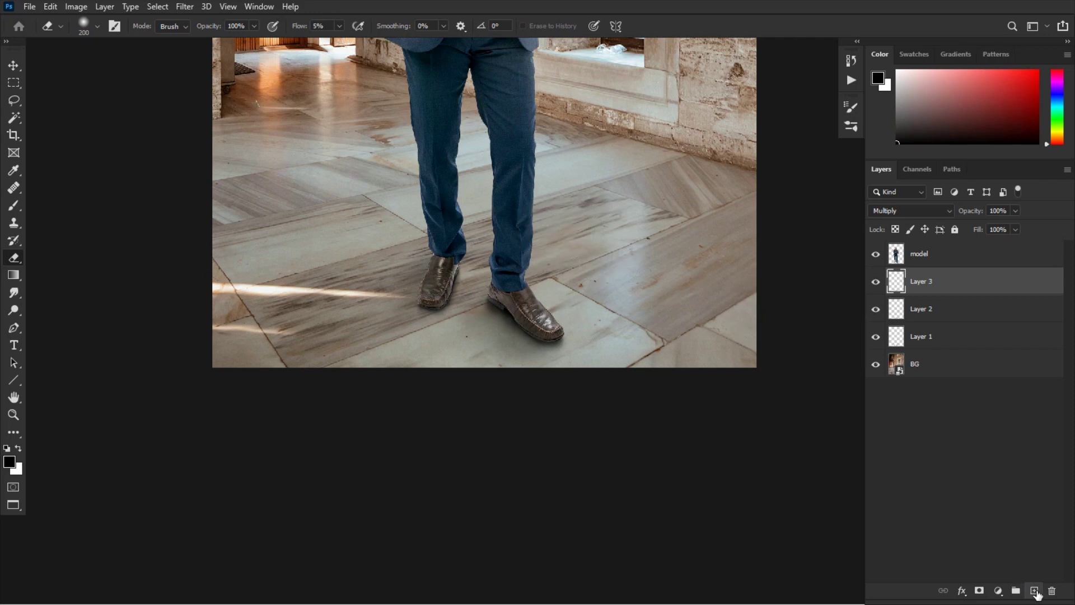
- Add a new layer above Layer 3 and configure the Gradient tool with a black-to-transparent gradient
left_click(1035, 591)
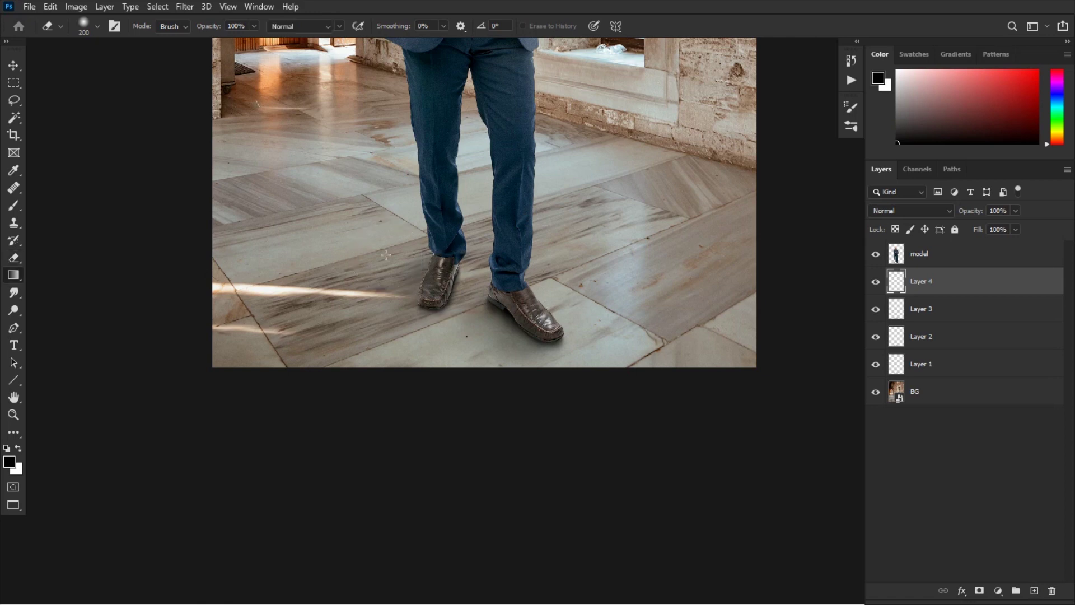
key("g")
left_click(85, 28)
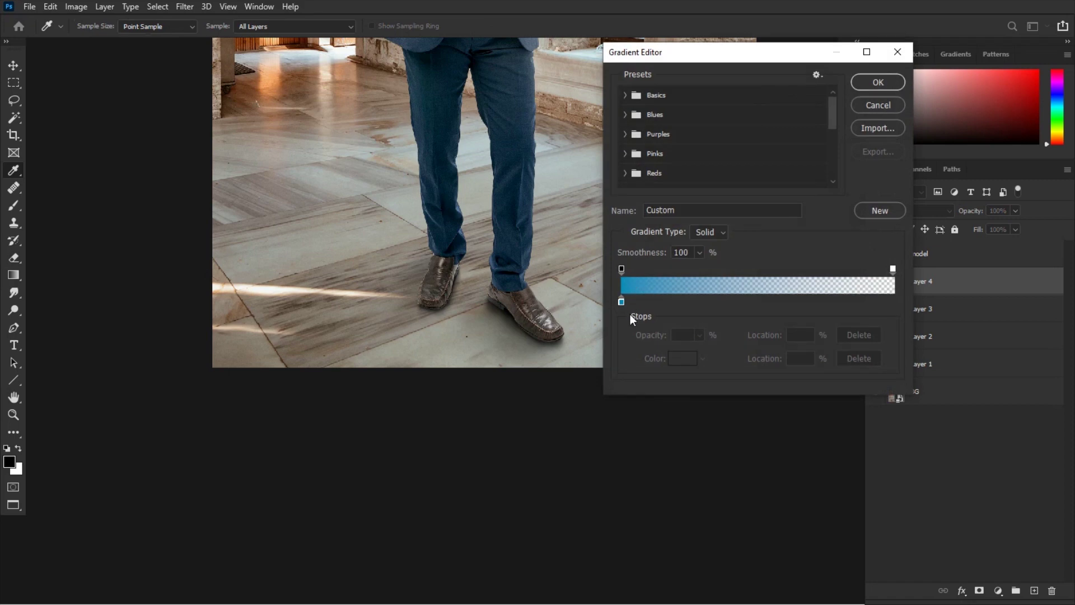
left_click(621, 301)
left_click(681, 360)
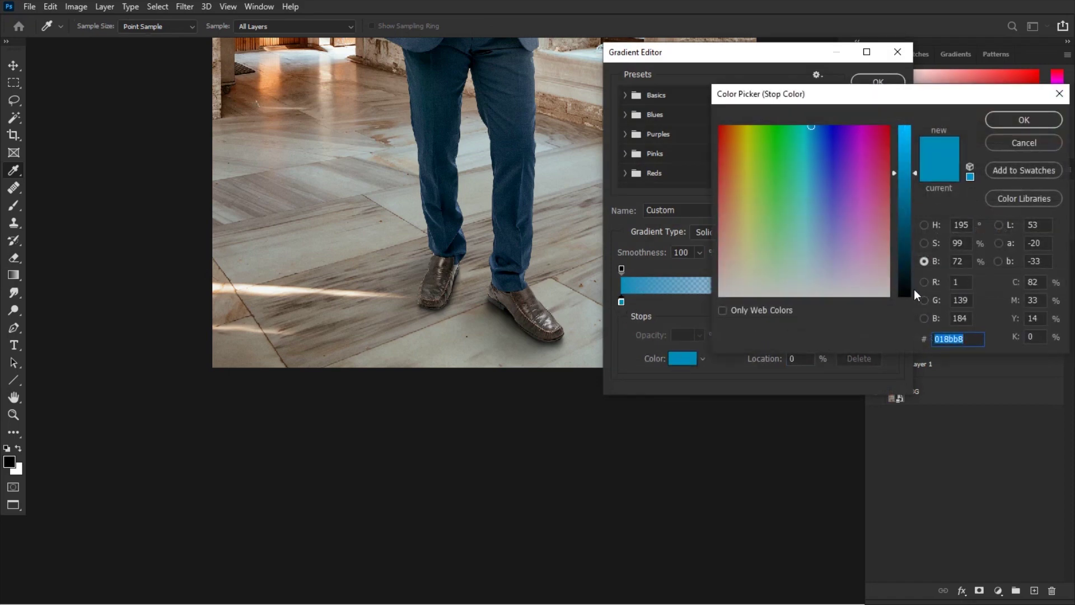
left_click_drag(912, 287, 905, 305)
left_click(1006, 118)
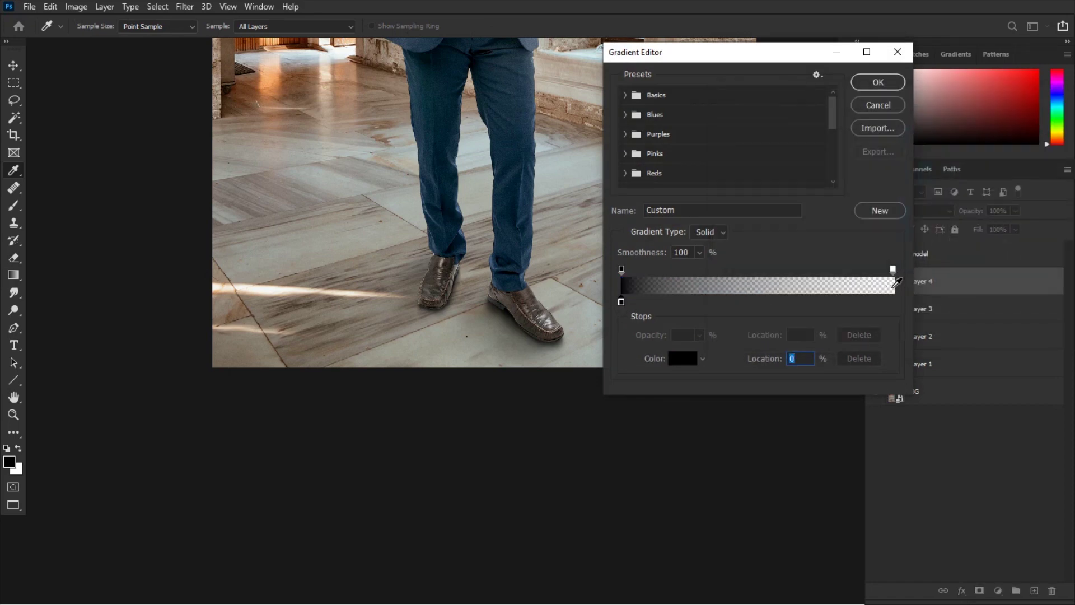
left_click_drag(889, 301, 902, 304)
left_click(893, 268)
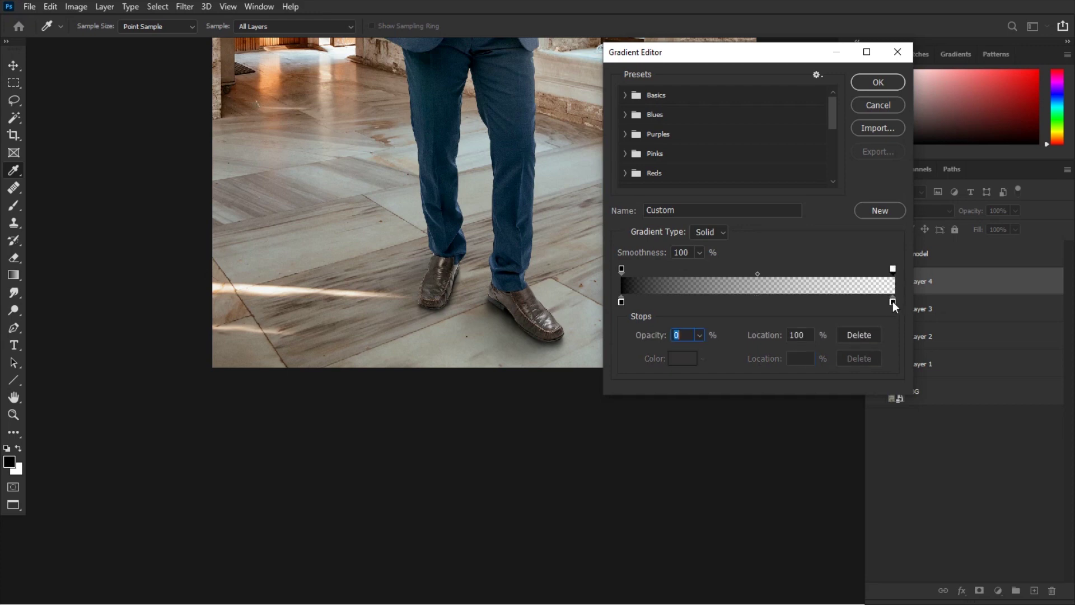
left_click_drag(672, 347, 568, 360)
left_click(871, 83)
- Sample the floor shadow colour near the rear shoe as foreground and set the Gradient tool to radial at 100% opacity
left_click(447, 311, "alt")
left_click(444, 317, "alt")
key("ctrl+minus")
left_click_drag(472, 217, 476, 286)
key("0")
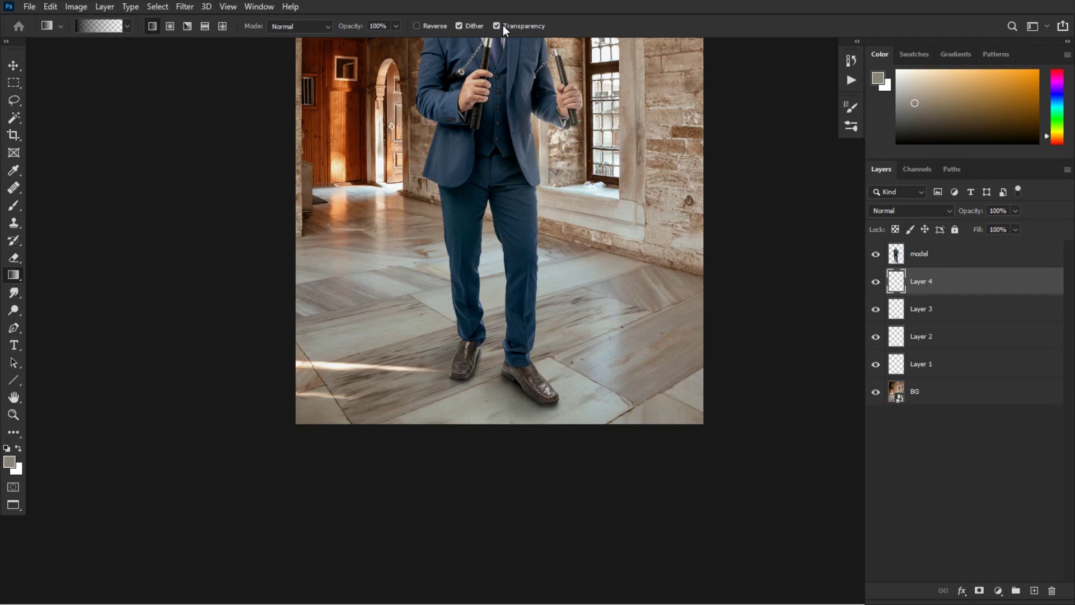
left_click_drag(346, 30, 532, 38)
left_click_drag(510, 215, 565, 229)
key("ctrl+z")
key("ctrl+z")
- Draw a black-to-transparent radial gradient on Layer 4, centred behind the man's upper legs
left_click_drag(486, 207, 591, 208)
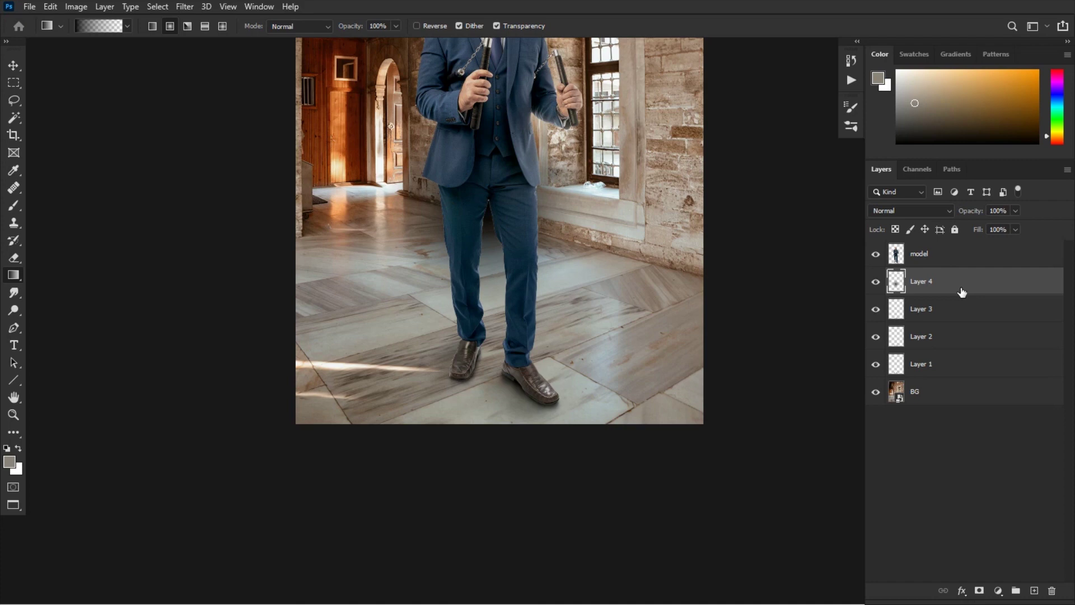
- Flatten Layer 4's radial gradient to about 37% height and position it on the floor under the shoes
key("ctrl+t")
left_click_drag(479, 204, 422, 272)
left_click_drag(430, 379, 519, 386)
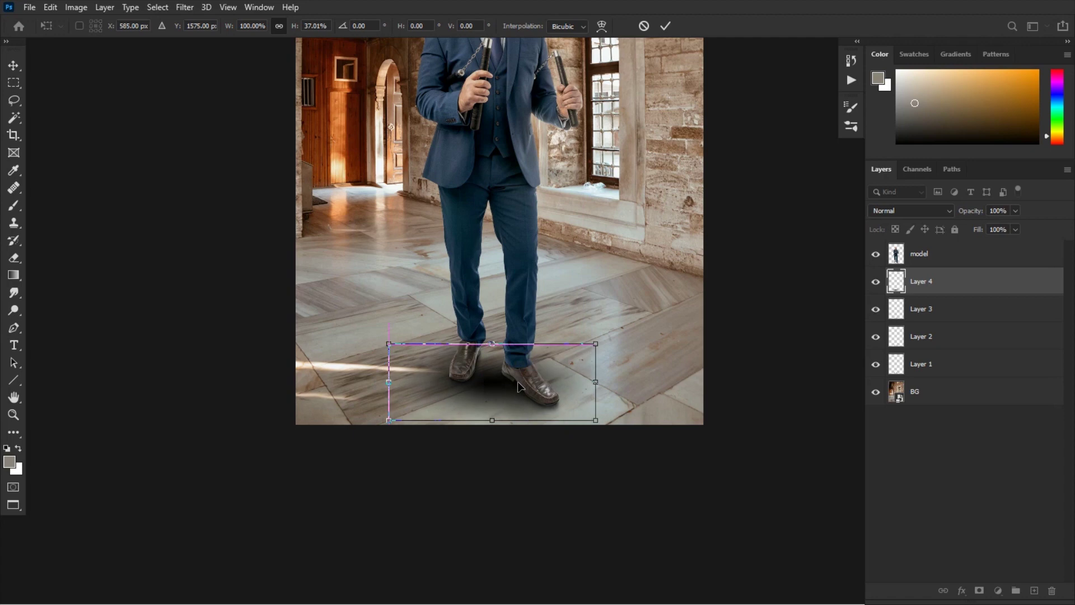
left_click(666, 25)
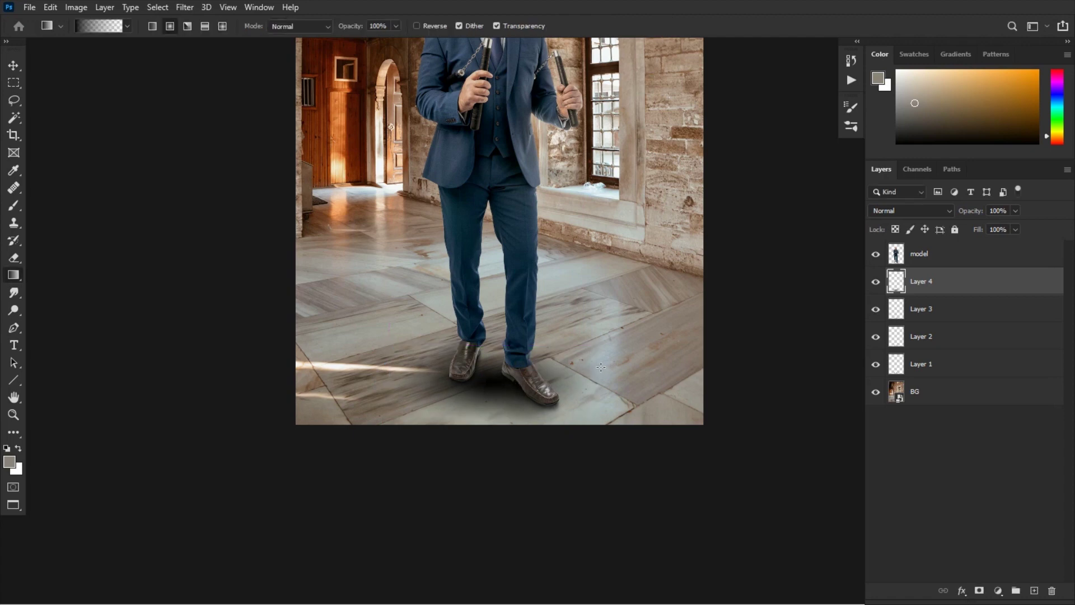
- Lower Layer 4's opacity to 15%
key("v")
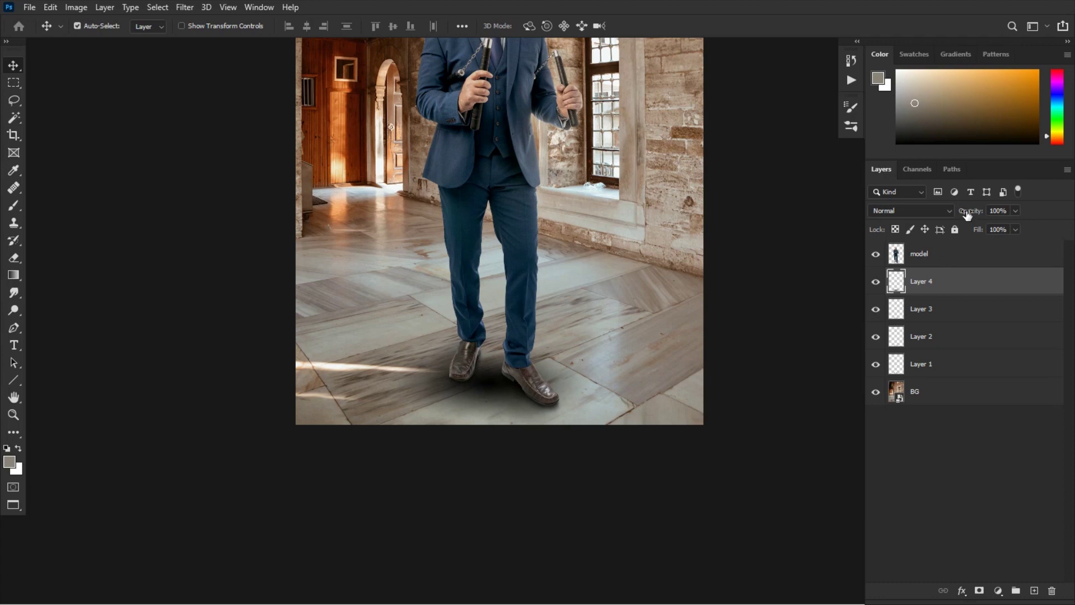
left_click(877, 283)
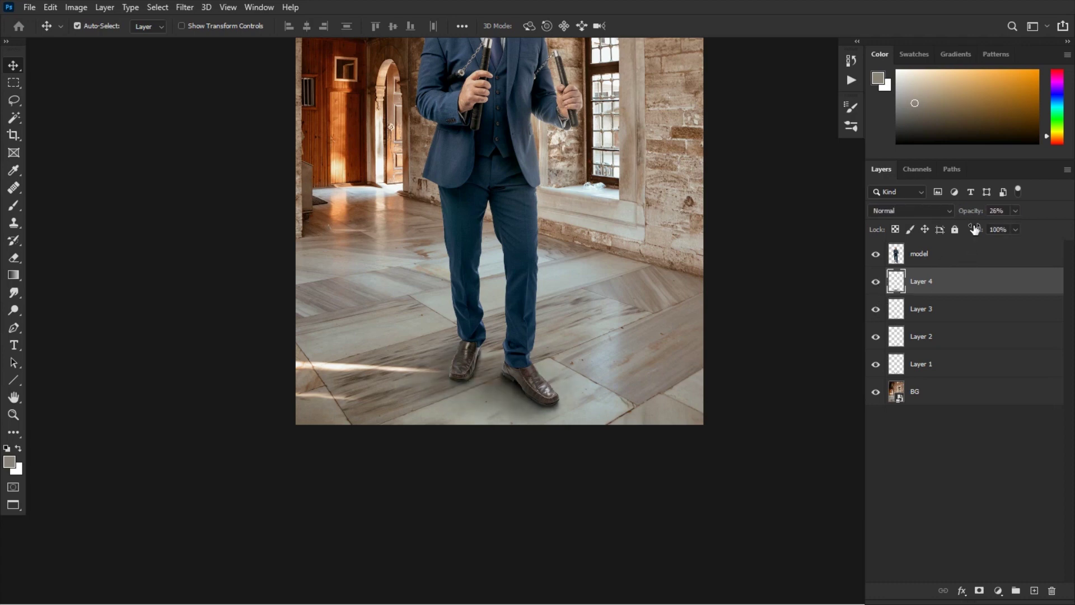
left_click_drag(964, 212, 962, 214)
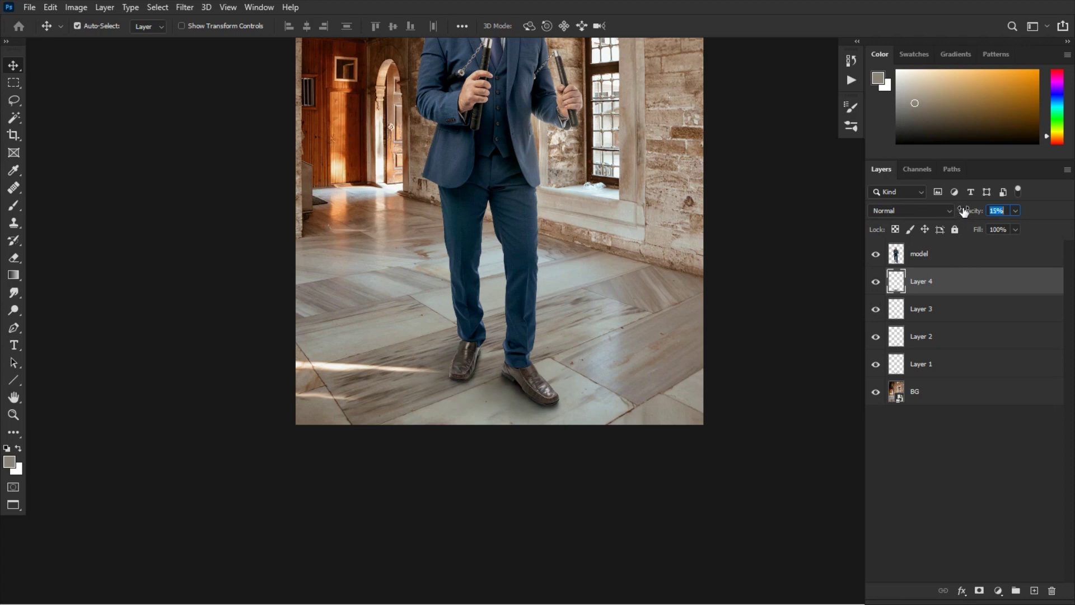
- Compare the floor shadows around the shoes with Layer 4 and Layer 1 hidden and shown
left_click(876, 286)
left_click(876, 287)
left_click(876, 287)
key("ctrl+plus")
left_click(876, 287)
left_click(876, 286)
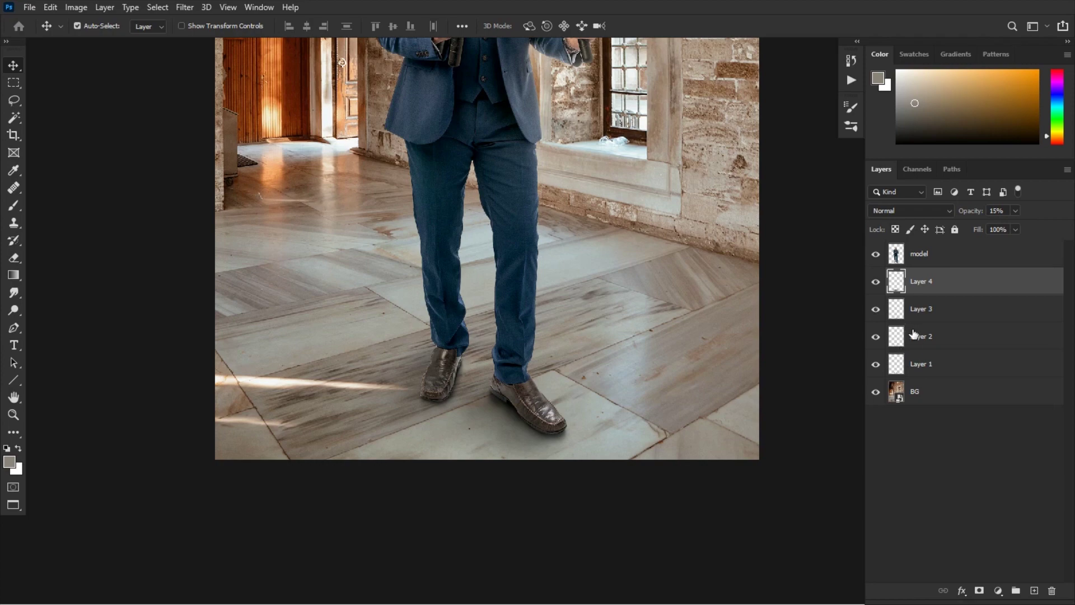
left_click(877, 364)
left_click(878, 364)
key("ctrl+plus")
left_click_drag(654, 415, 642, 291)
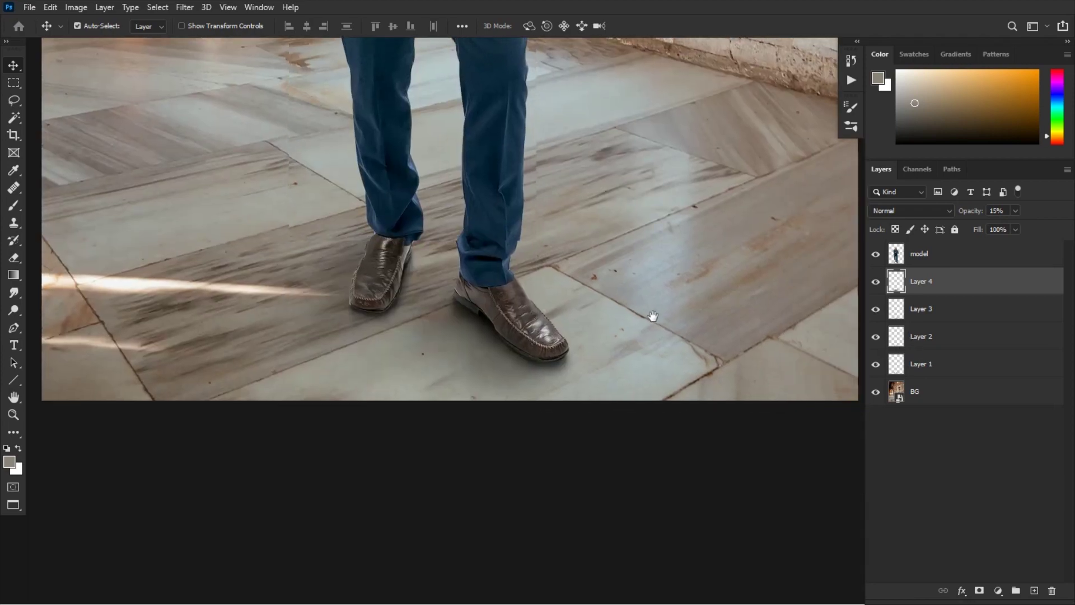
- Add a Solid Color fill layer clipped to Layer 2 and rename Layer 2 as reflection
left_click(894, 339)
left_click(877, 337)
left_click(878, 338)
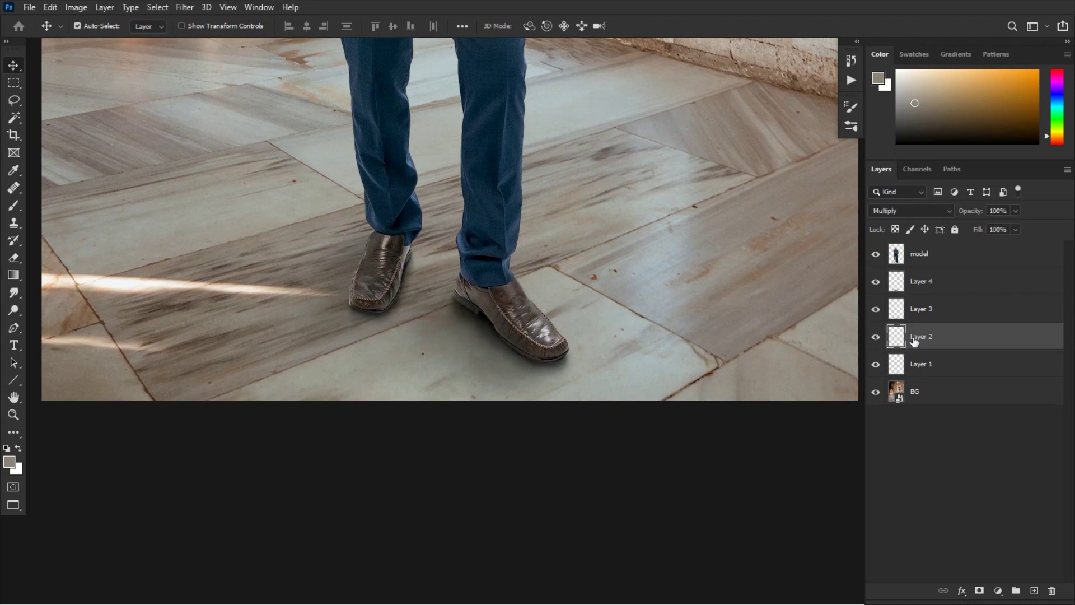
left_click(998, 590)
left_click(999, 352)
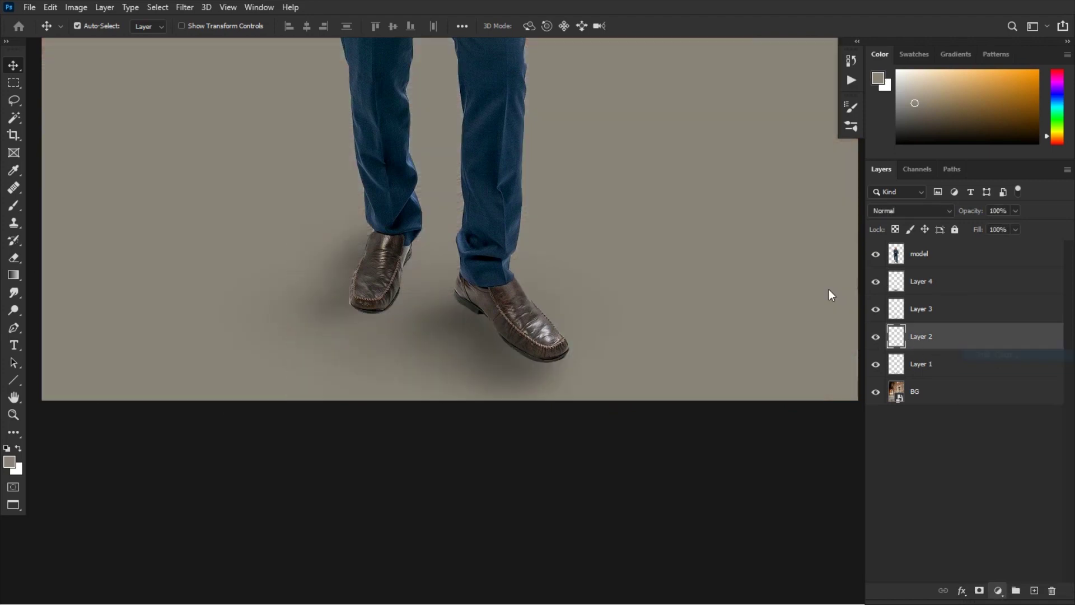
left_click(1023, 119)
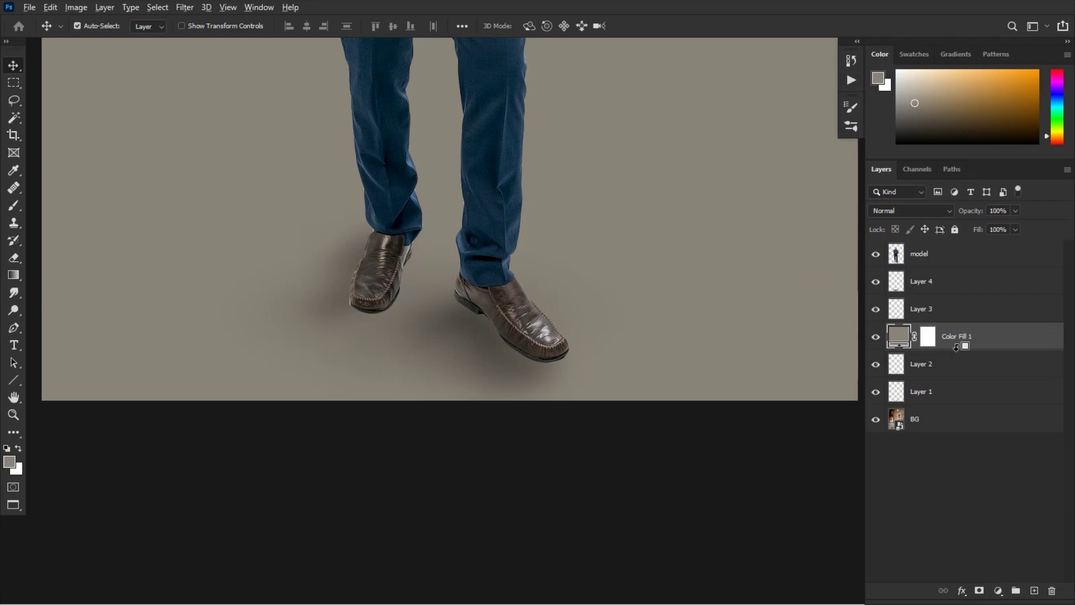
left_click(956, 349, "alt")
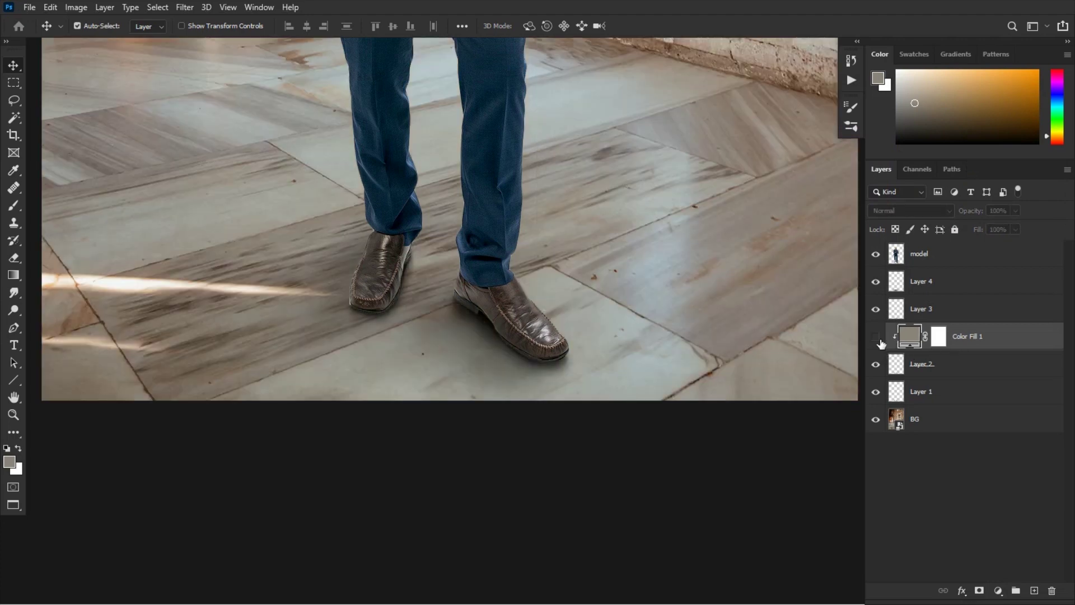
double_click(923, 364)
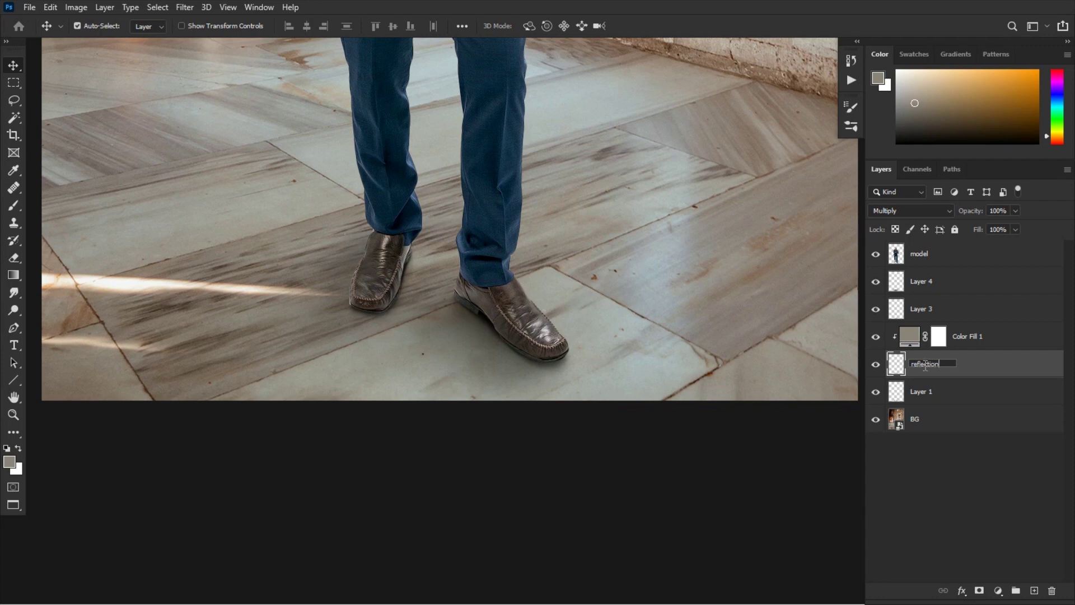
key("Return")
- Recolour the fill clipped to the reflection layer to dark brown 564b3b and check its effect
double_click(908, 336)
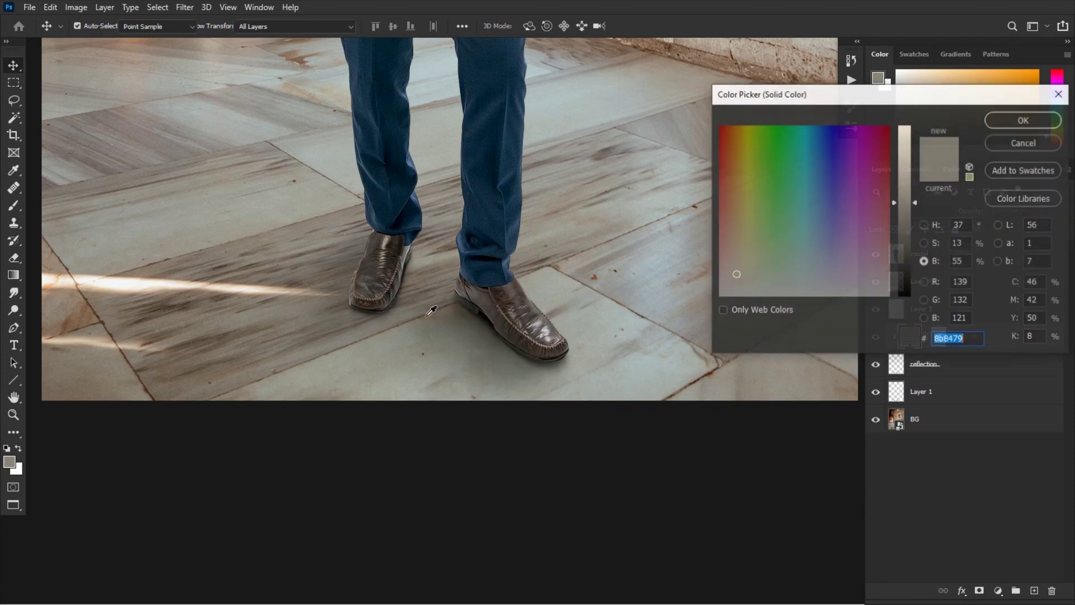
left_click(428, 290)
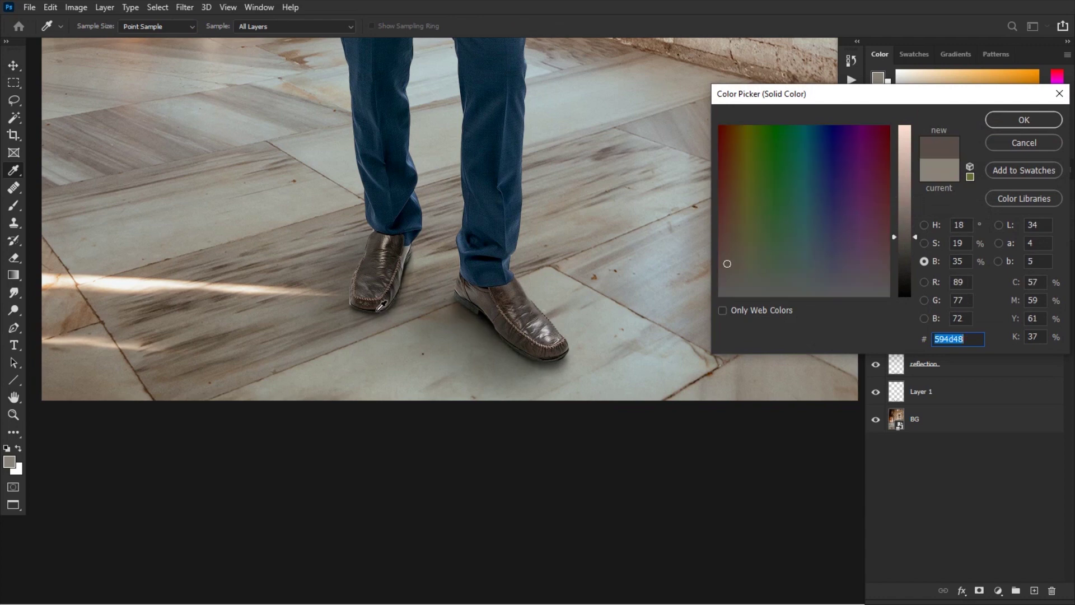
left_click(226, 334)
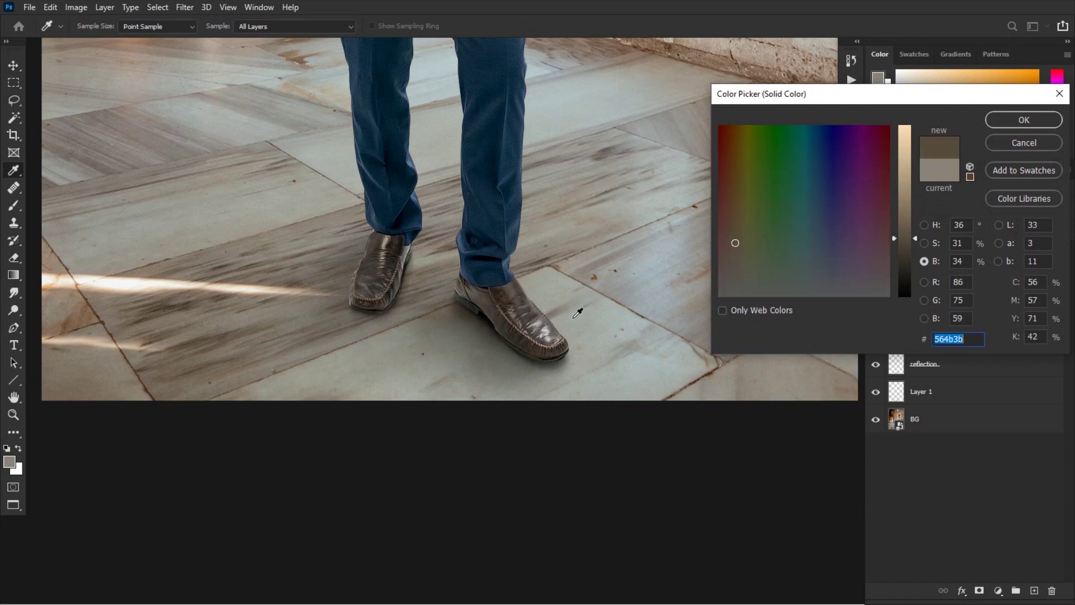
left_click(1020, 119)
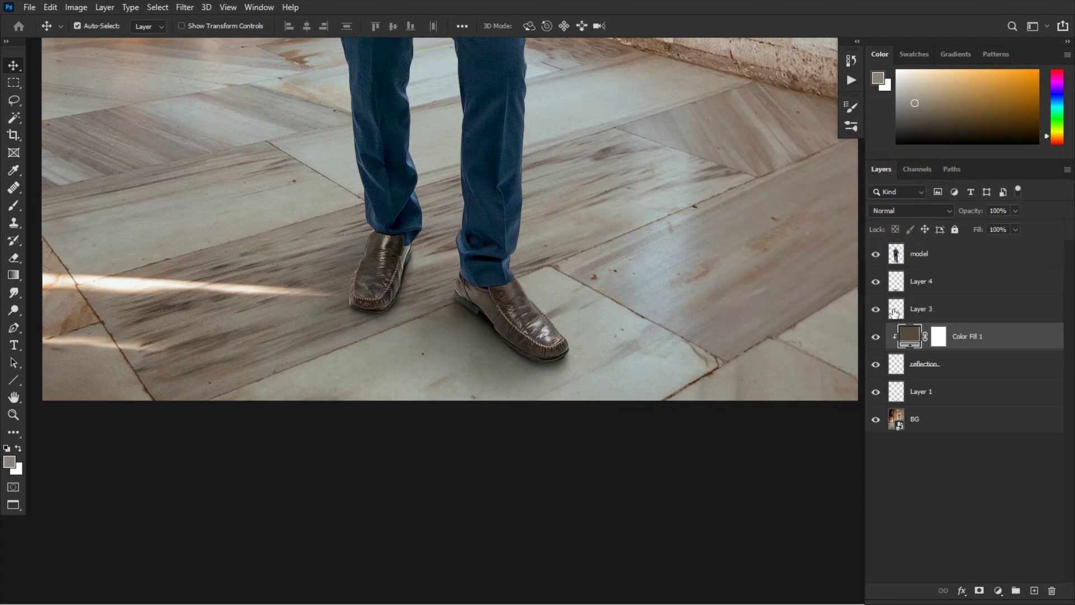
left_click(908, 338)
left_click(876, 338)
key("ctrl+plus")
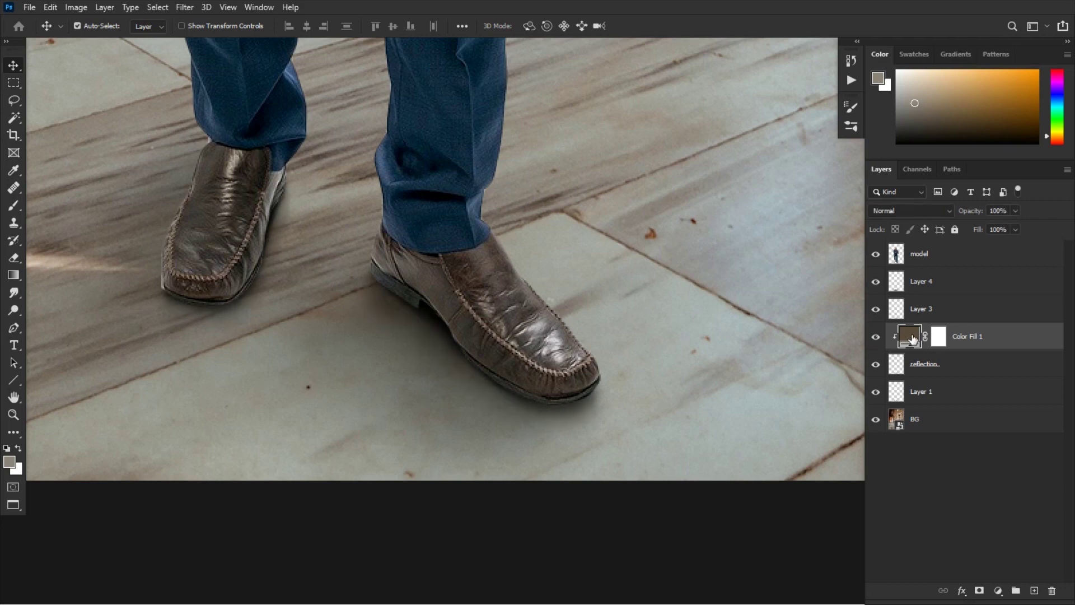
- Change the reflection layer's clipped fill to brown 5d493a, based on a sampled floor tone, and compare it on and off
double_click(909, 336)
left_click(267, 351)
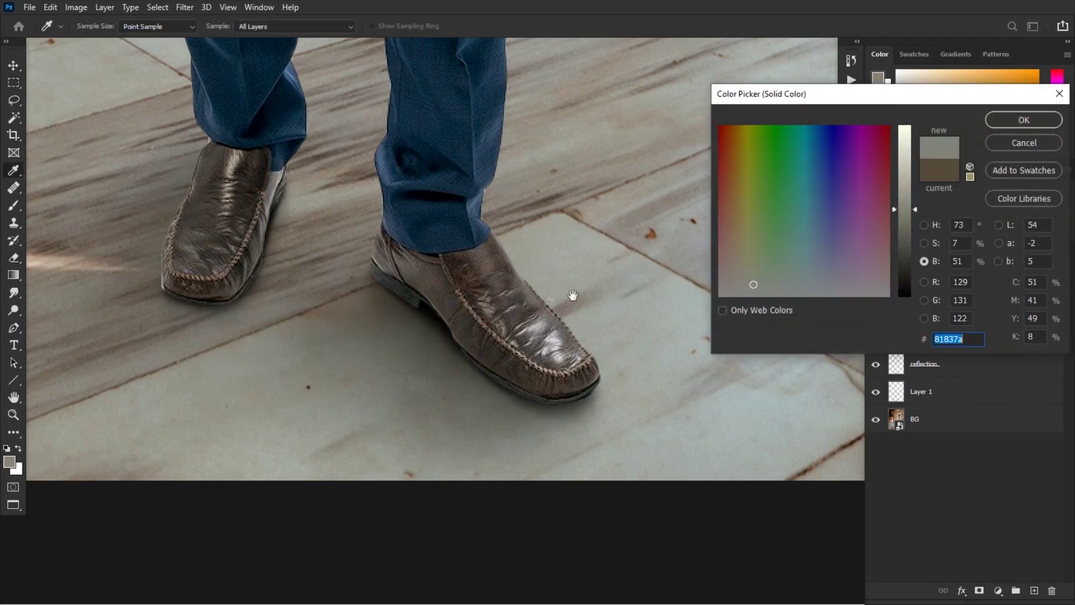
left_click_drag(366, 357, 573, 295)
left_click(271, 251)
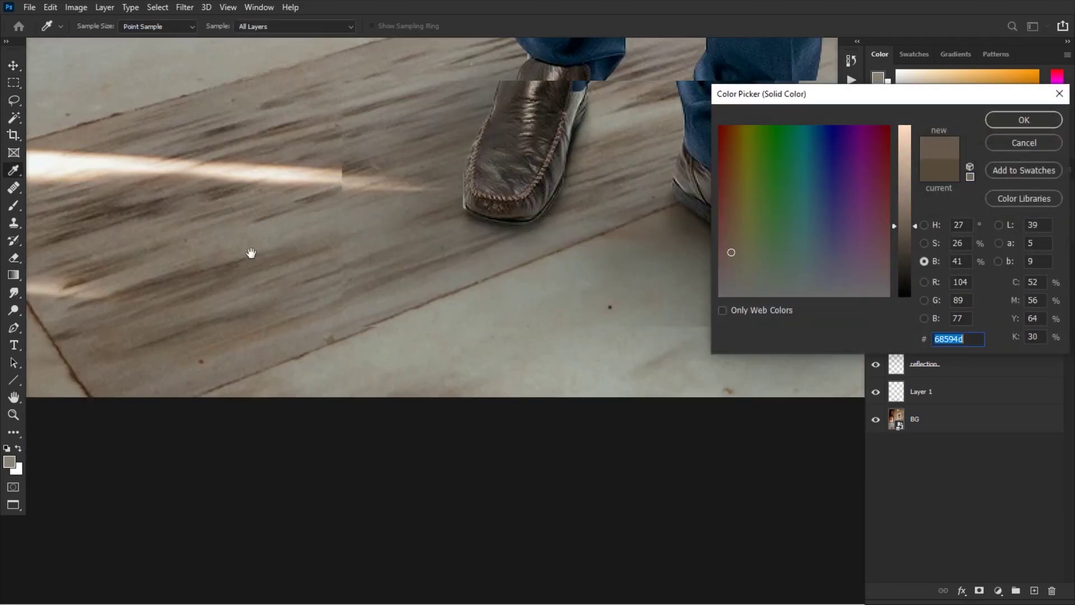
left_click_drag(271, 249, 134, 276)
mouse_move(906, 227)
left_mouse_down()
mouse_move(904, 207)
mouse_move(909, 230)
left_mouse_up()
left_click(925, 243)
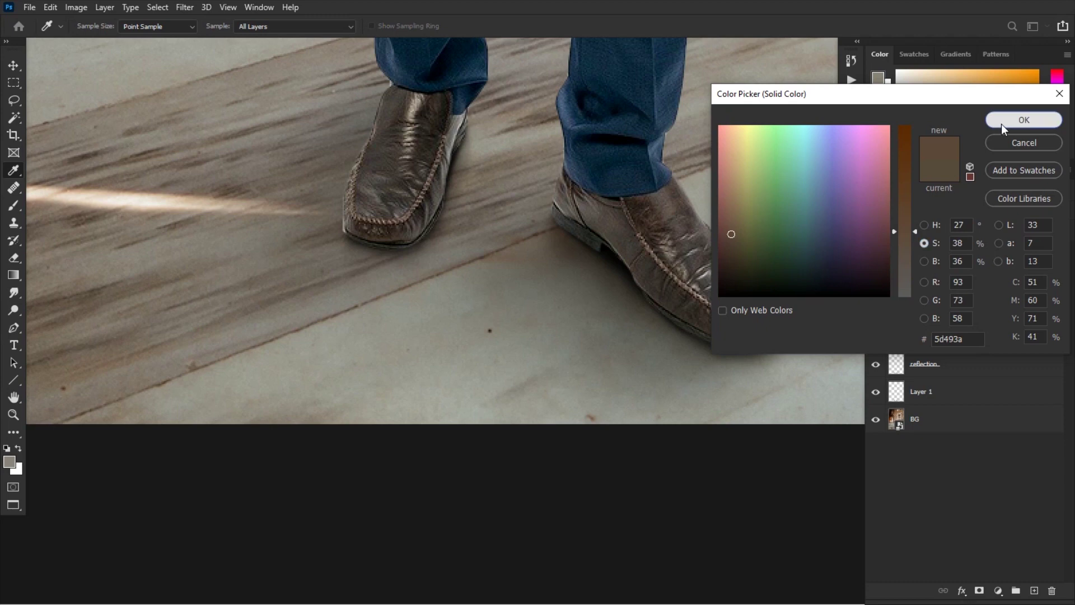
left_click(1007, 121)
left_click(877, 337)
left_click(877, 337)
left_click(877, 337)
- Check Layer 3's shadow on and off and add a Solid Color fill layer clipped to Layer 3
key("ctrl+minus")
left_click_drag(549, 302, 528, 329)
left_click(896, 315)
left_click(877, 310)
left_click(877, 310)
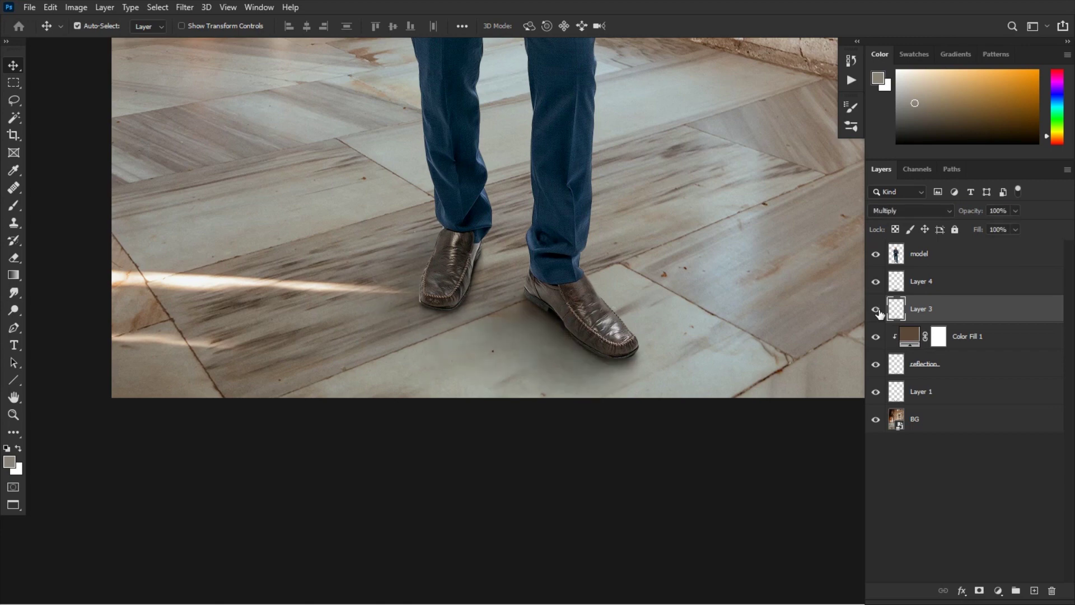
left_click(877, 311)
left_click(998, 591)
left_click(980, 353)
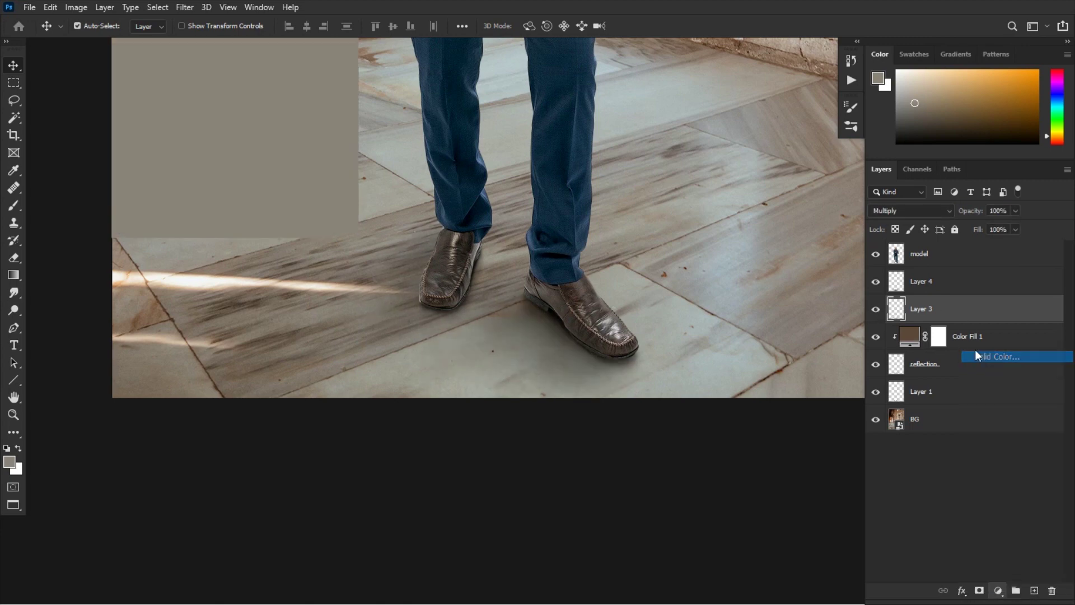
left_click(1024, 120)
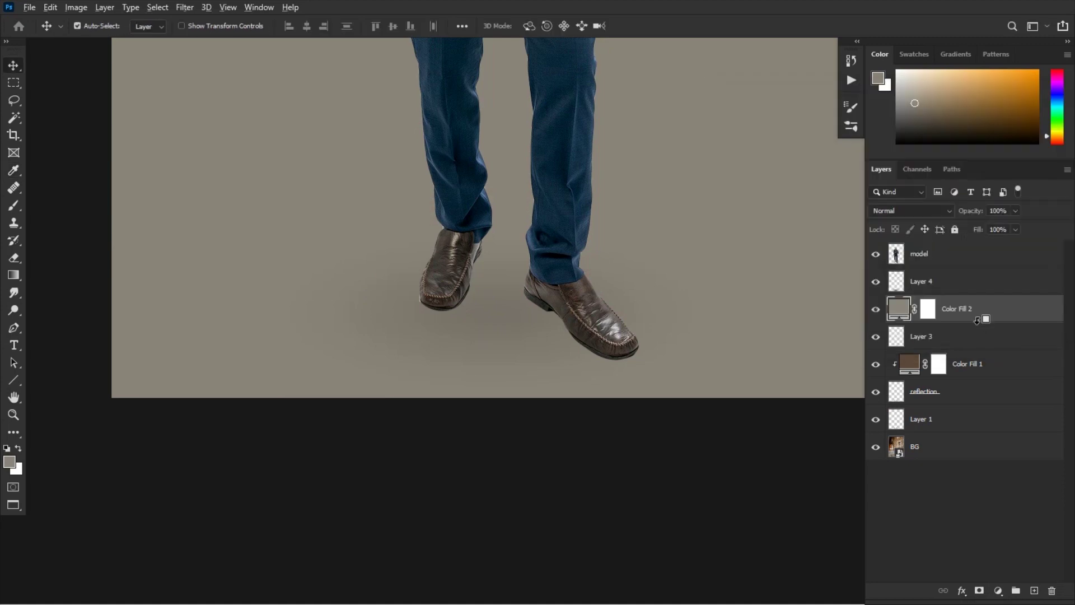
left_click(928, 315, "alt")
- Recolour Layer 3's clipped fill with a tone sampled from the pale floor tile and compare it on and off
double_click(909, 309)
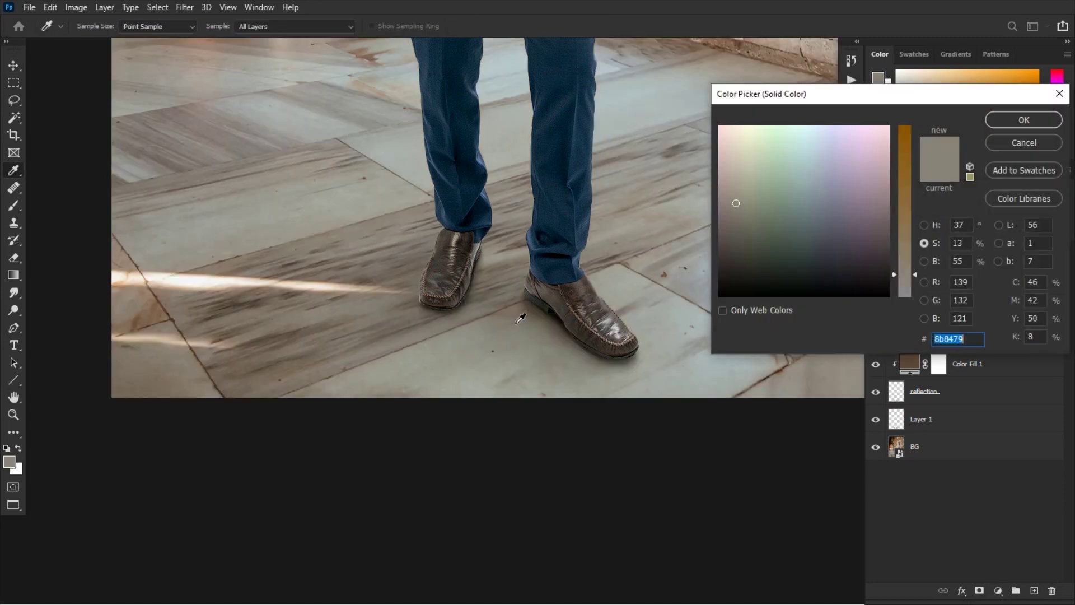
left_click(481, 348)
left_click(1010, 128)
key("ctrl+plus")
left_click(901, 342)
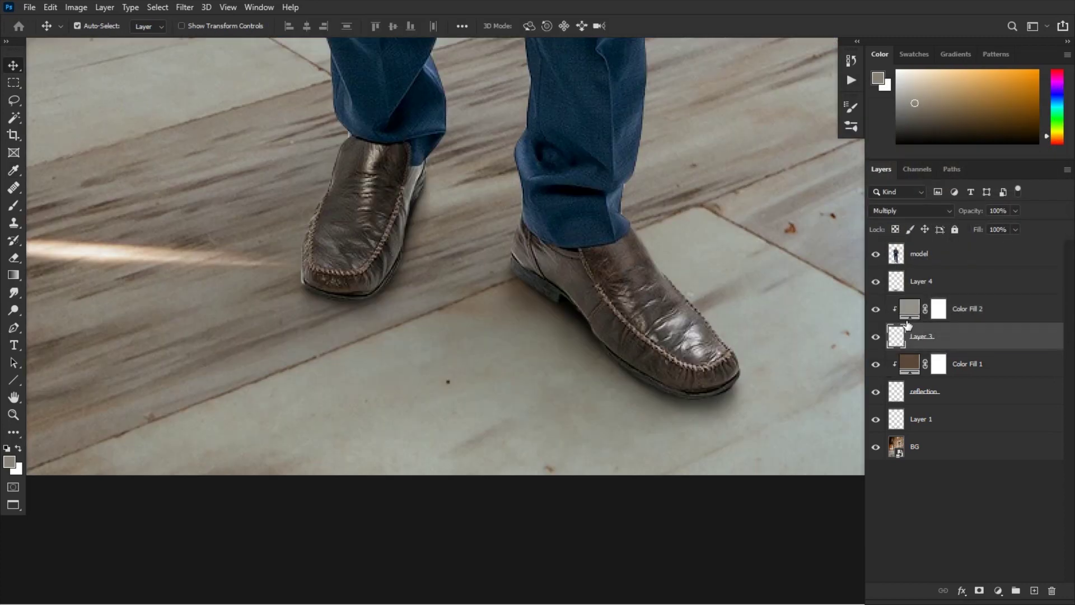
left_click(894, 317)
left_click(876, 315)
left_click(876, 315)
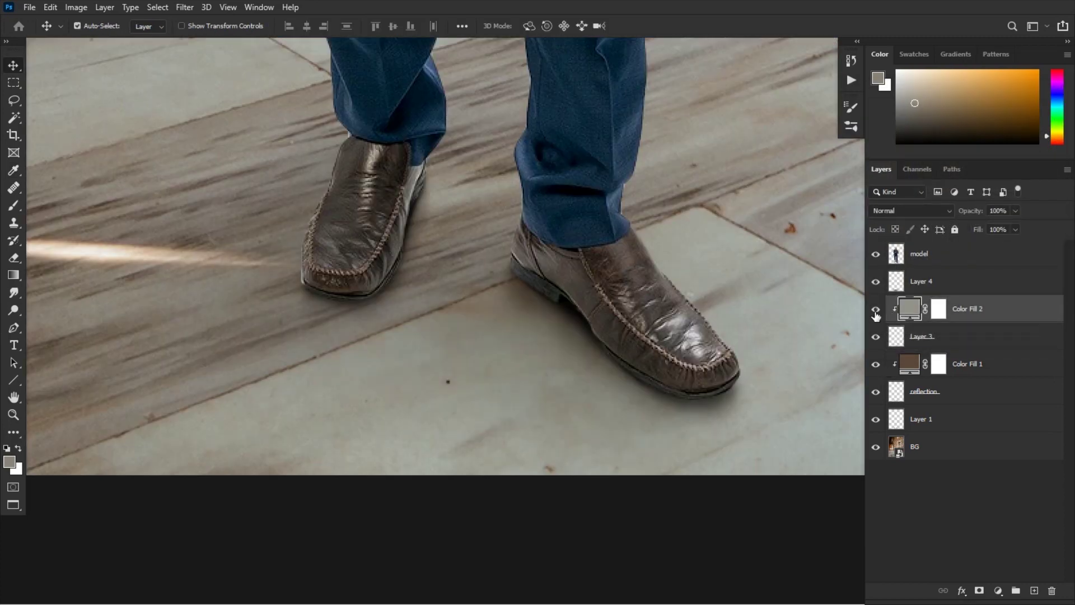
left_click(875, 315)
left_click(876, 315)
- Darken Layer 3's clipped fill to 1f1f1d by reducing its brightness to 12%
double_click(909, 312)
left_click(924, 260)
left_click_drag(907, 241, 907, 276)
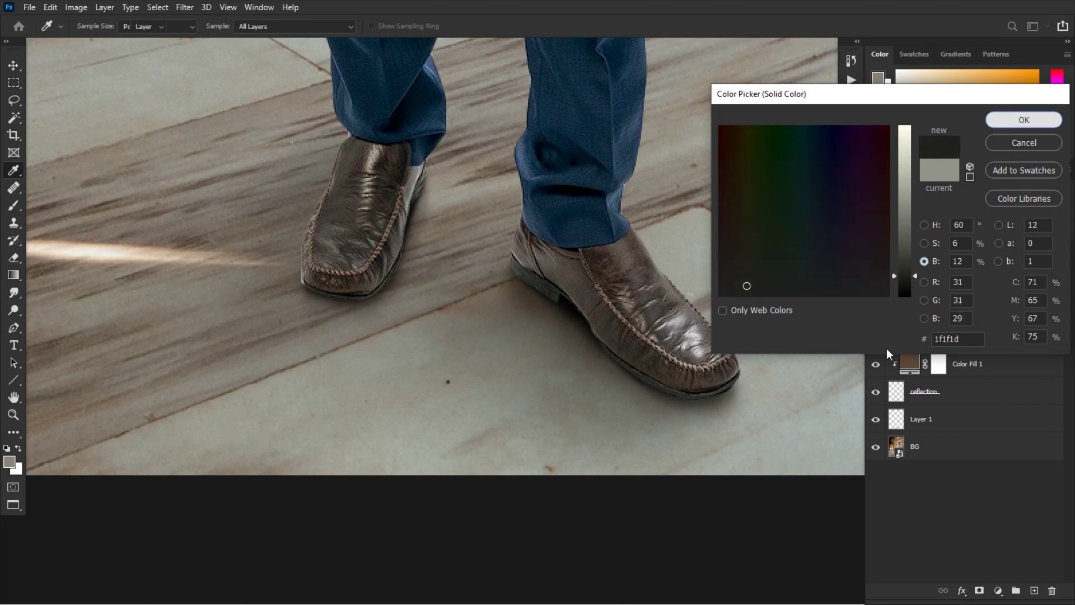
key("Return")
- Compare the shoe shadows with Color Fill 2, Layer 3 and Layer 4 hidden and shown
left_click(877, 309)
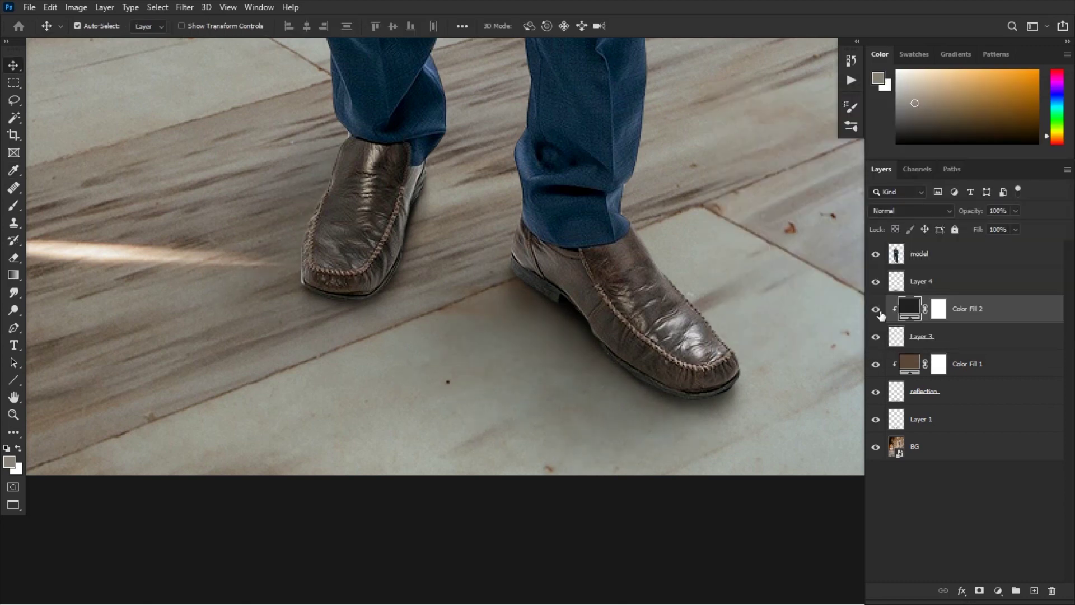
left_click(877, 310)
key("ctrl+minus")
key("ctrl+minus")
left_click(875, 341)
left_click(874, 341)
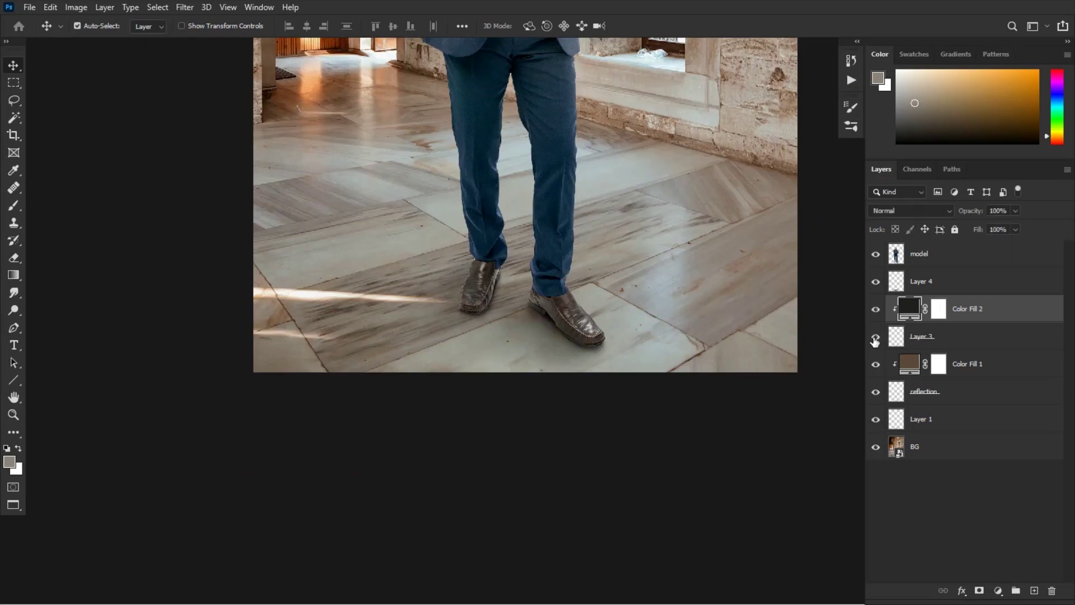
left_click(916, 290)
left_click(876, 282)
left_click(876, 281)
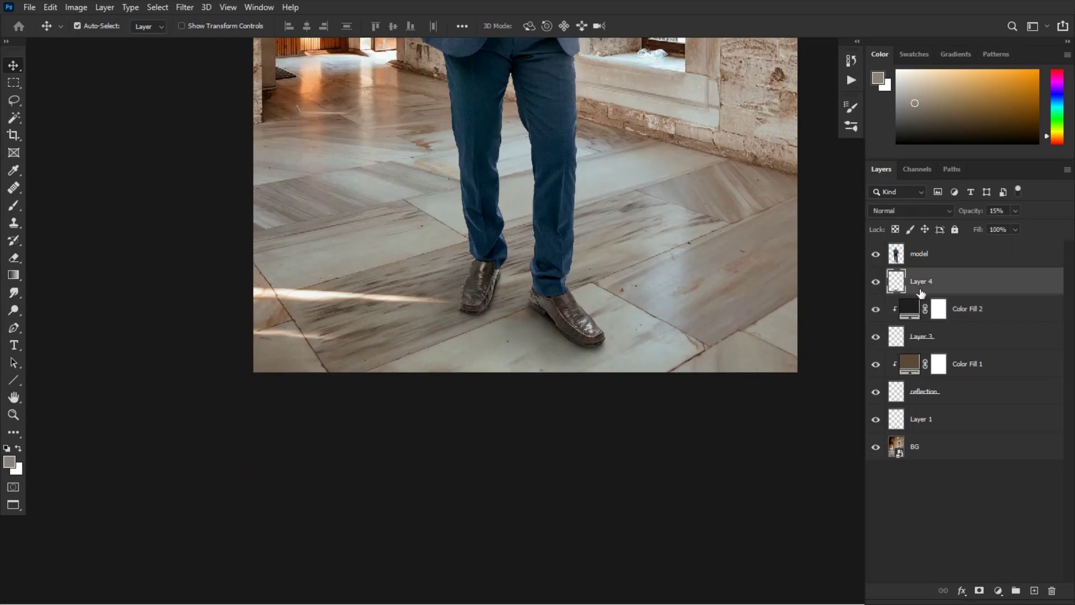
- Add a new empty layer above the model layer and clip it to the model
left_click(945, 263)
left_click(946, 280)
left_click(952, 262)
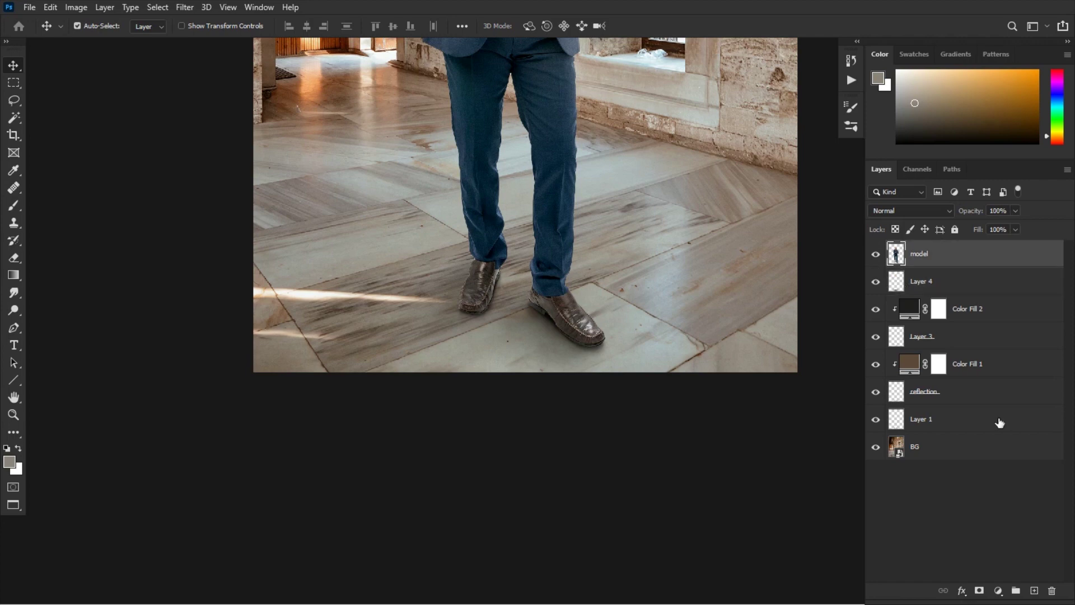
left_click(1035, 591)
left_click(951, 263, "alt")
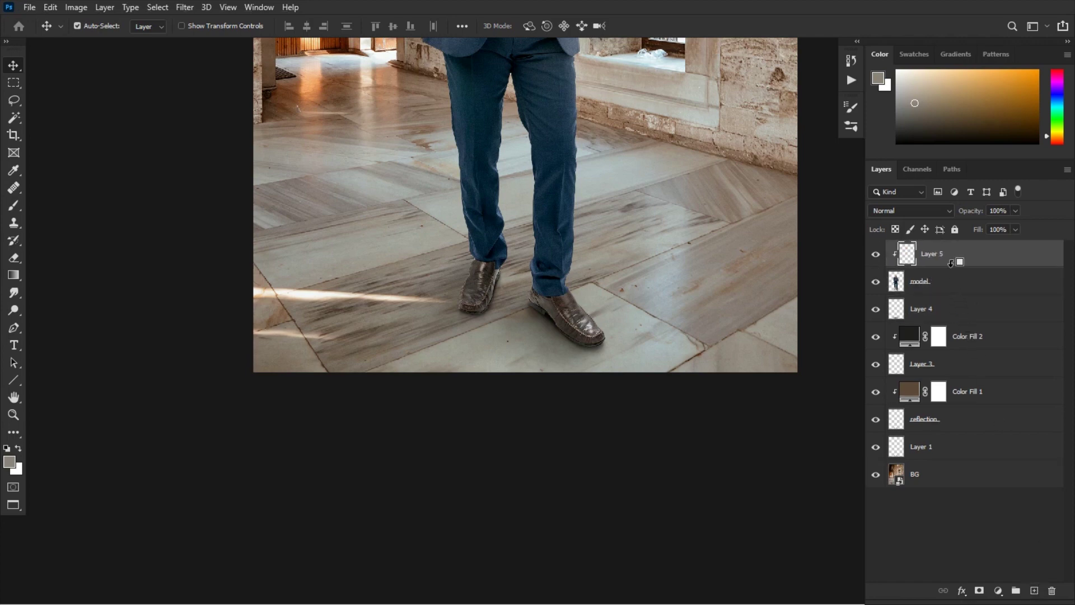
- Paint soft black shading on Layer 5 along the door-side edge of the rear shoe with a small brush at 4% flow
key("b")
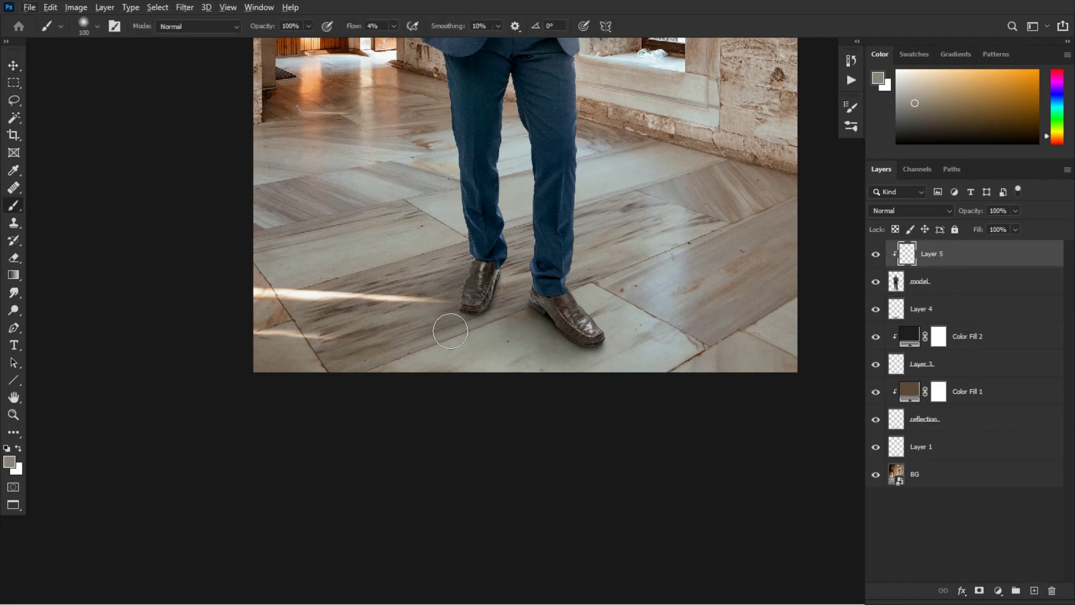
key("d")
left_click(798, 2)
key("x")
scroll(418, 333, "up", 3)
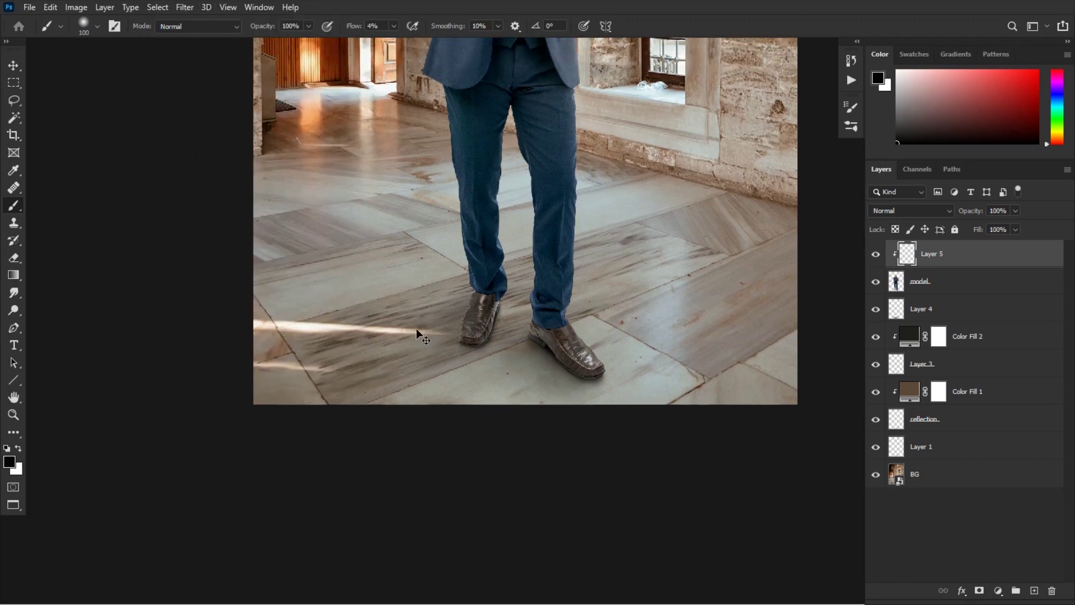
key("ctrl+plus")
key("bracketleft")
key("bracketleft")
key("bracketleft")
key("bracketleft")
left_click_drag(425, 338, 496, 355)
key("ctrl+plus")
key("bracketleft")
key("bracketleft")
key("bracketleft")
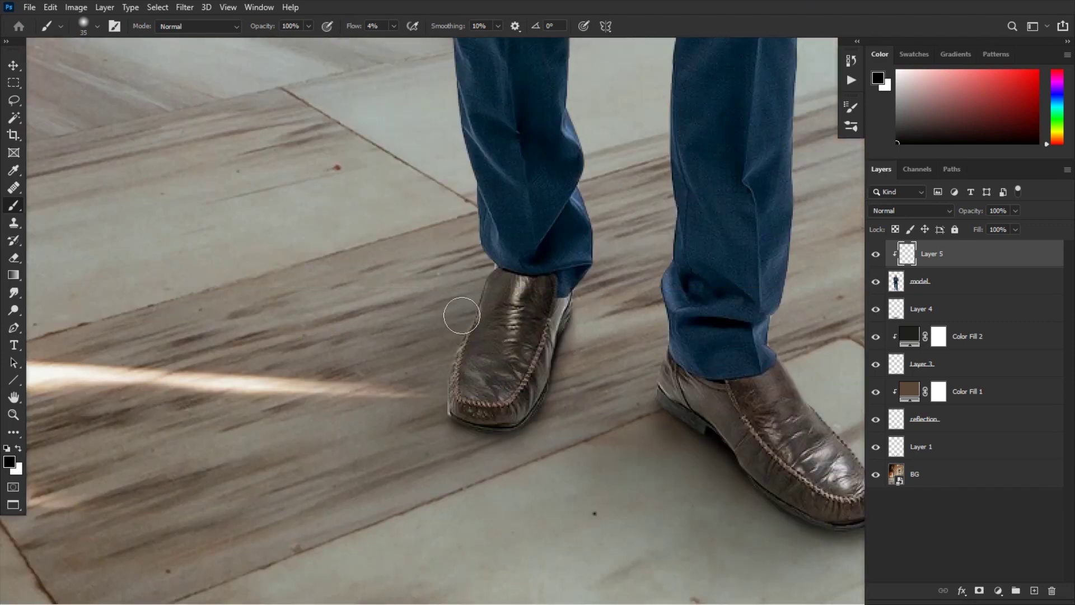
left_click_drag(443, 415, 440, 430)
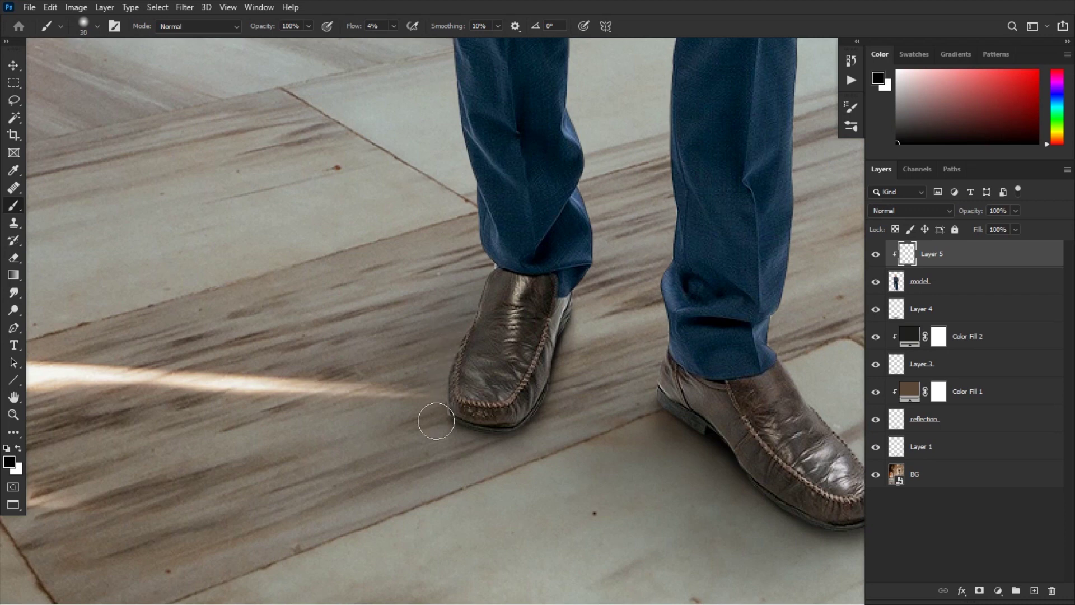
key("bracketright")
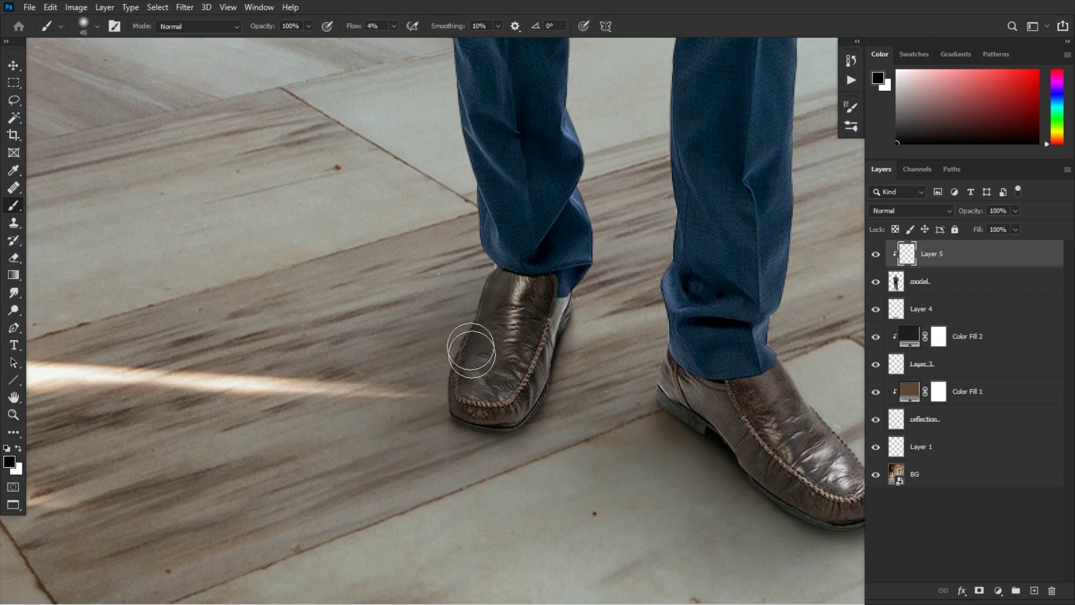
- Shade the door-side edge and heel of the front shoe with a black brush enlarged to size 70
key("bracketright")
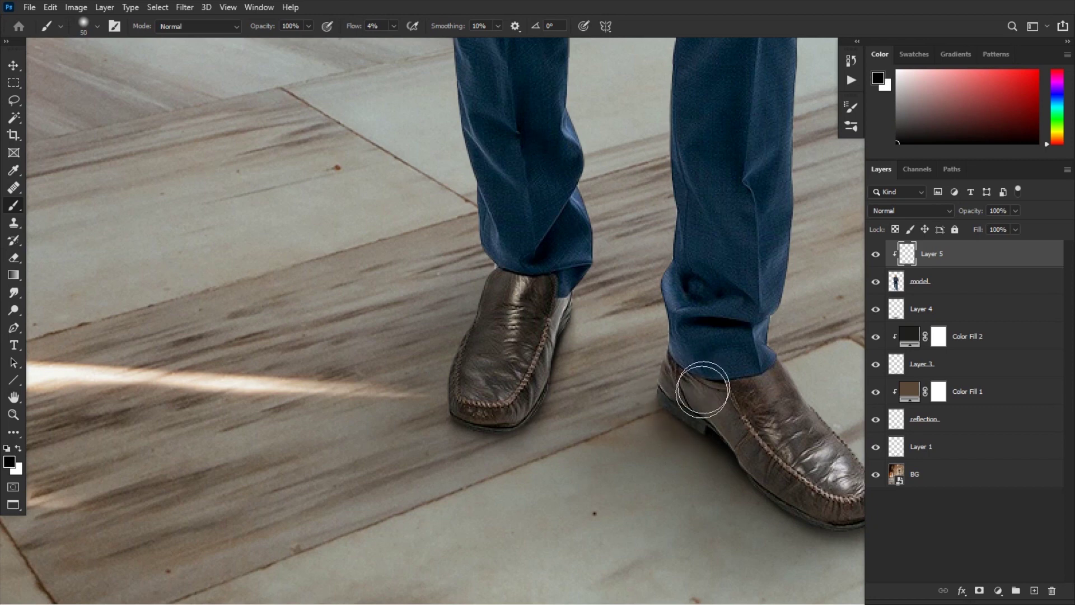
left_click_drag(710, 434, 547, 376)
mouse_move(617, 424)
left_mouse_down()
mouse_move(643, 431)
mouse_move(609, 412)
left_mouse_up()
key("bracketright")
key("bracketright")
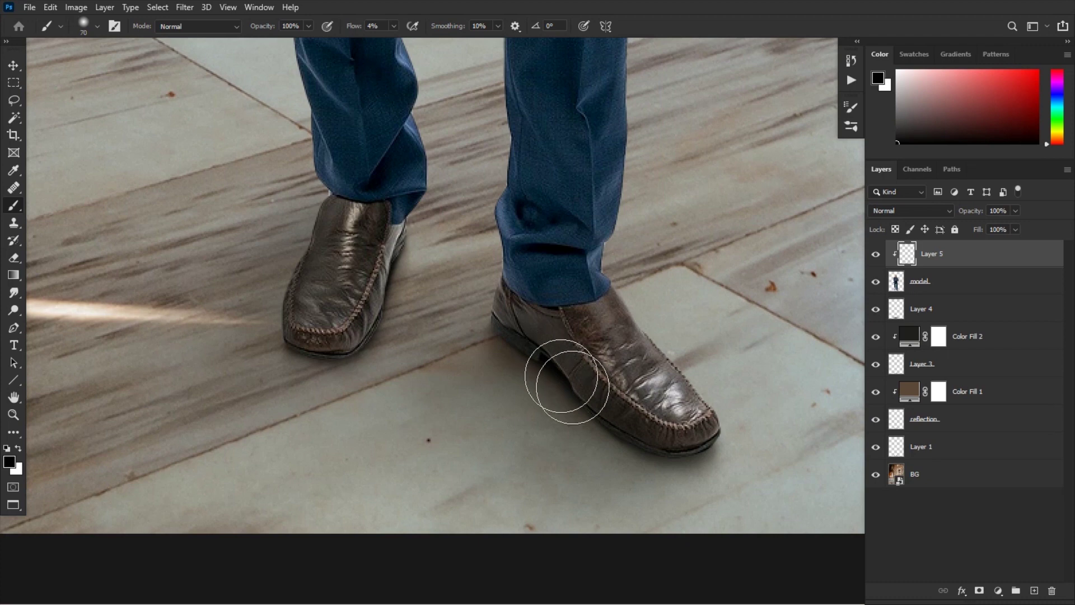
left_click_drag(489, 301, 643, 446)
- Shade the door-side edges of the trousers and lower jacket with a larger black brush, raising its size to 150
key("ctrl+minus")
key("bracketright")
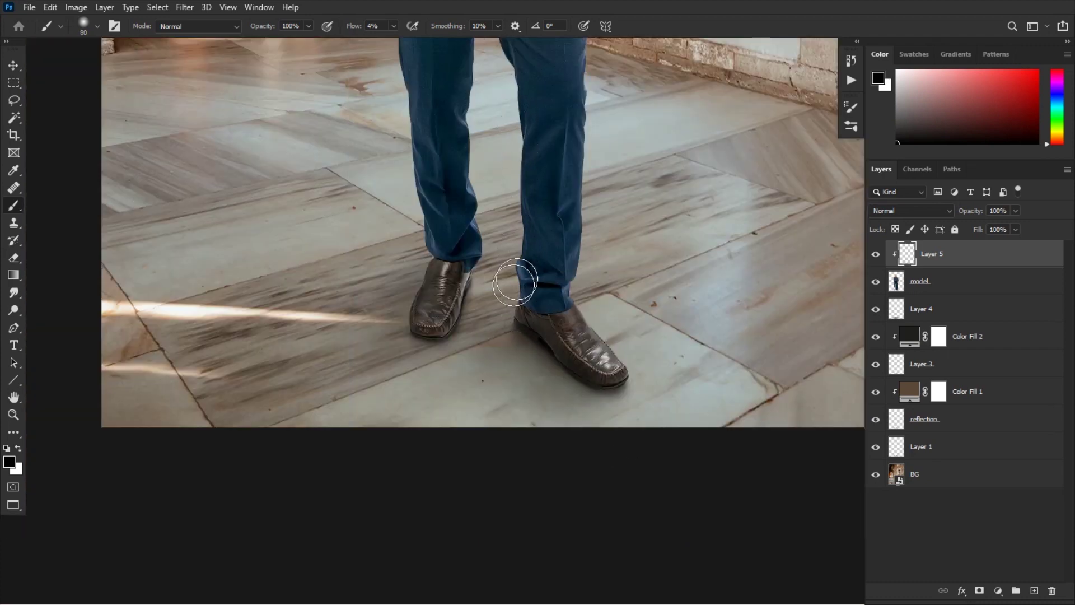
left_click_drag(422, 157, 423, 357)
key("bracketright")
left_click_drag(394, 147, 417, 385)
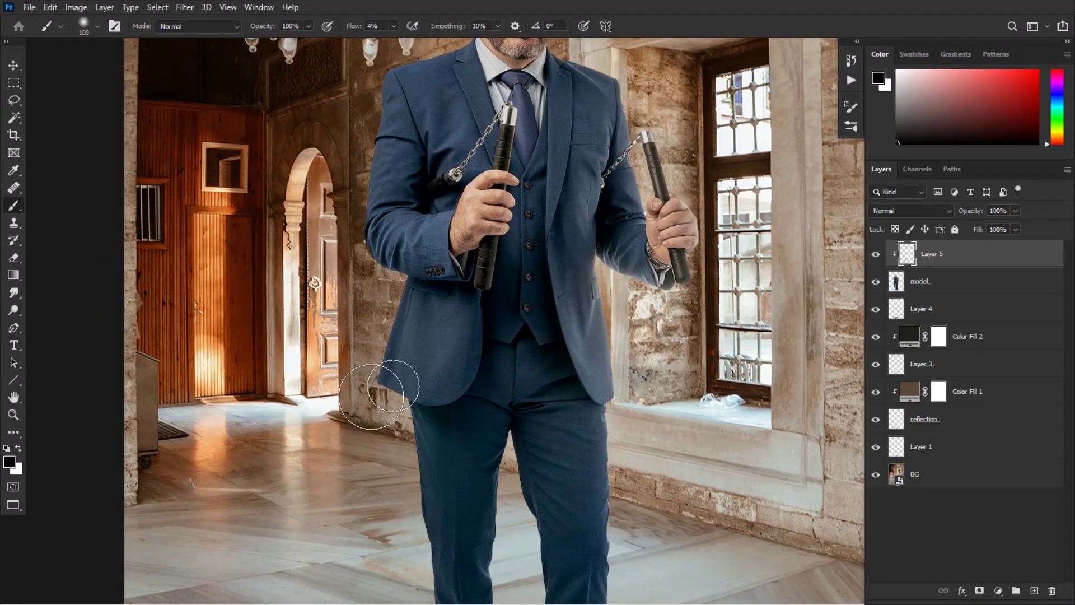
key("bracketright")
key("bracketright")
left_click_drag(425, 399, 423, 513)
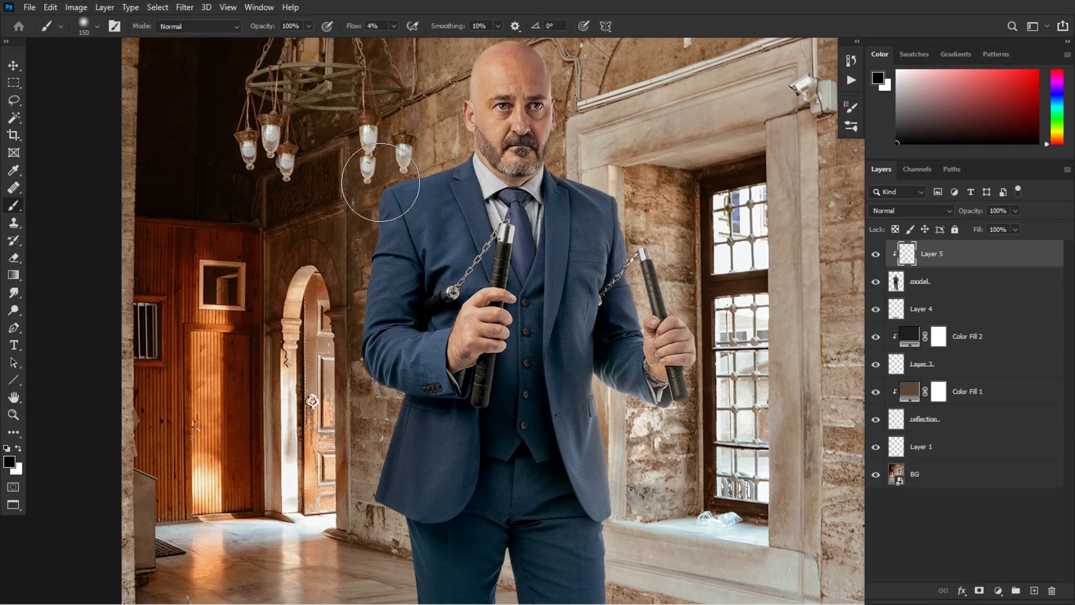
- Darken the door-side sleeve, shoulder and head of the model with soft black strokes on Layer 5
key("bracketright")
mouse_move(390, 350)
left_mouse_down()
mouse_move(435, 351)
mouse_move(425, 354)
mouse_move(448, 332)
left_mouse_up()
key("bracketleft")
key("bracketleft")
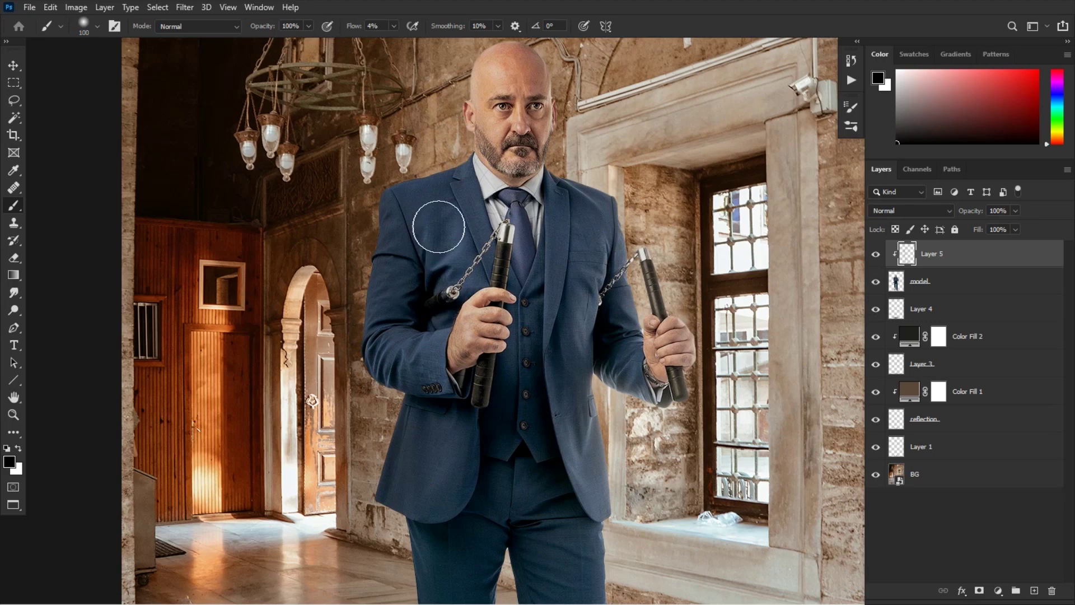
mouse_move(488, 98)
left_mouse_down()
mouse_move(498, 43)
mouse_move(485, 92)
left_mouse_up()
key("ctrl+minus")
key("bracketright")
key("bracketright")
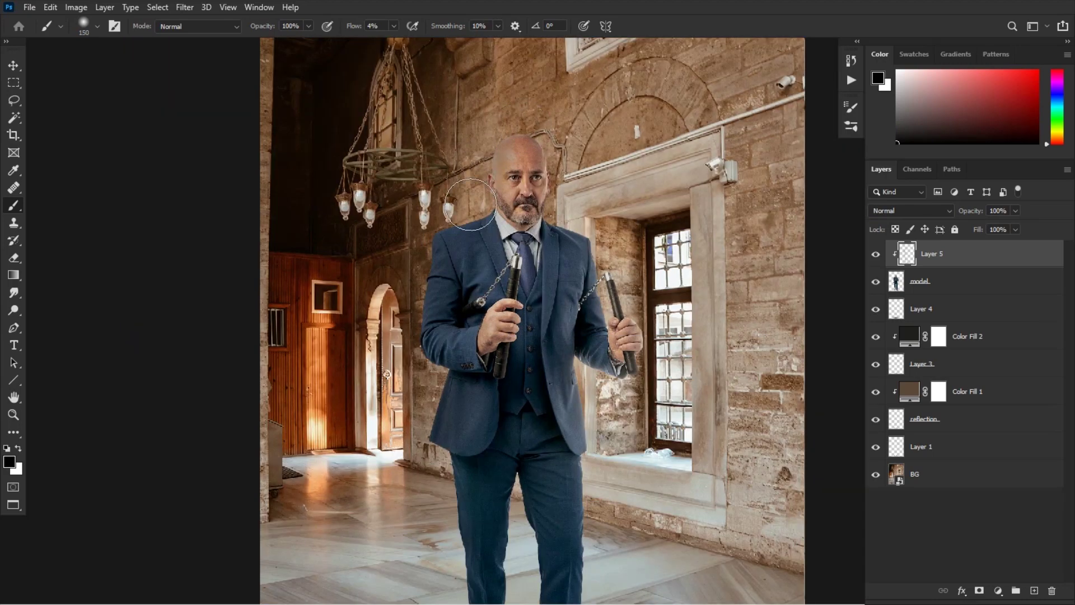
key("bracketright")
key("bracketright")
- Deepen the shading on the lower trouser legs with a black brush between size 90 and 150
scroll(473, 300, "down", 5)
key("bracketleft")
key("bracketleft")
key("bracketleft")
key("bracketright")
key("bracketleft")
key("bracketleft")
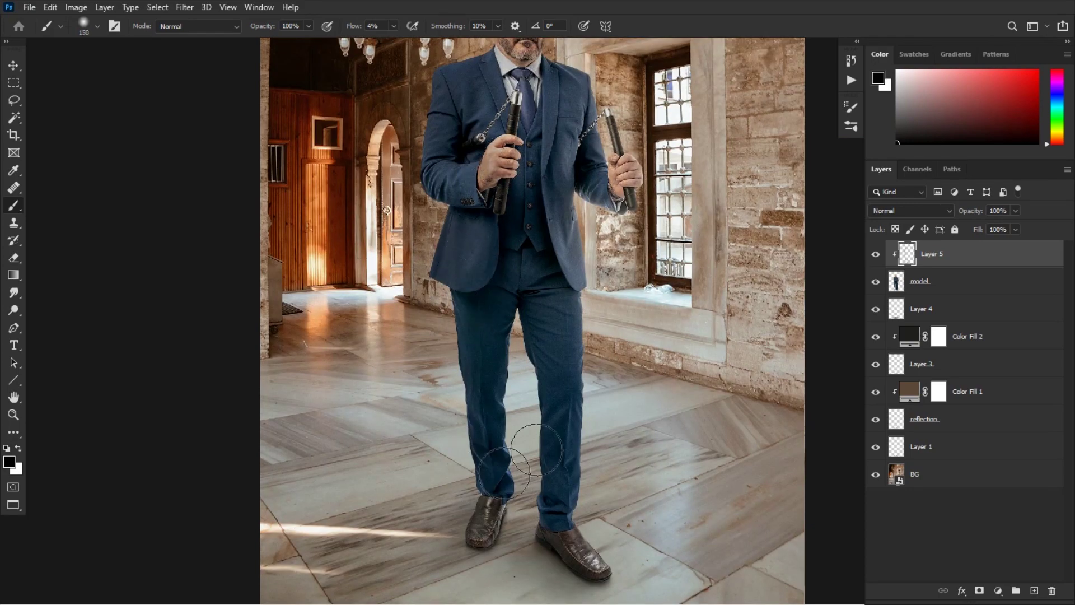
mouse_move(551, 403)
left_mouse_down()
mouse_move(533, 296)
mouse_move(508, 281)
left_mouse_up()
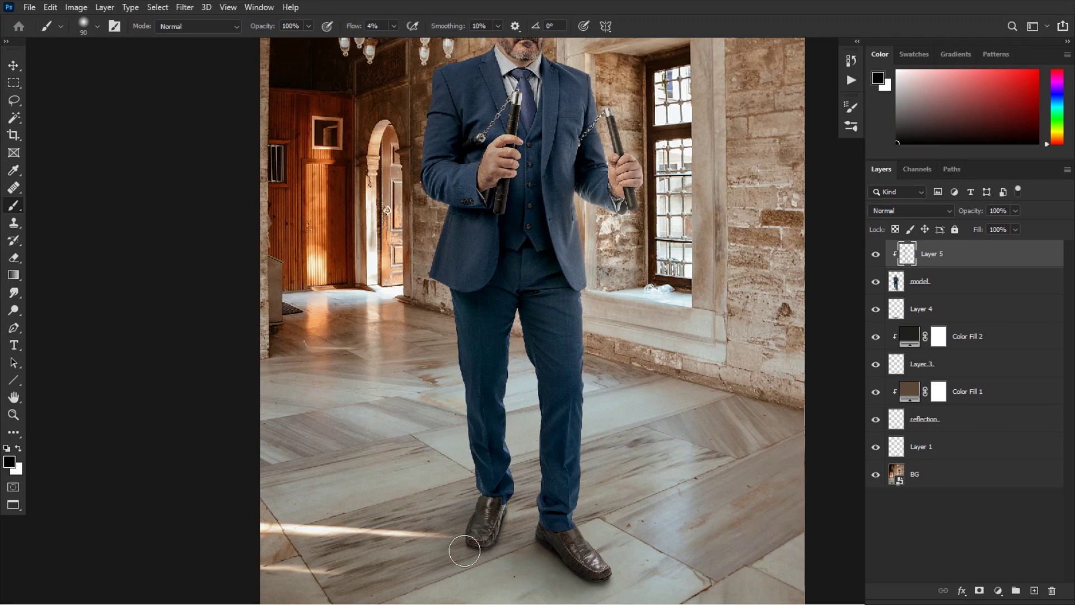
- Compare the whole model with Layer 5's shading hidden and shown
key("ctrl+minus")
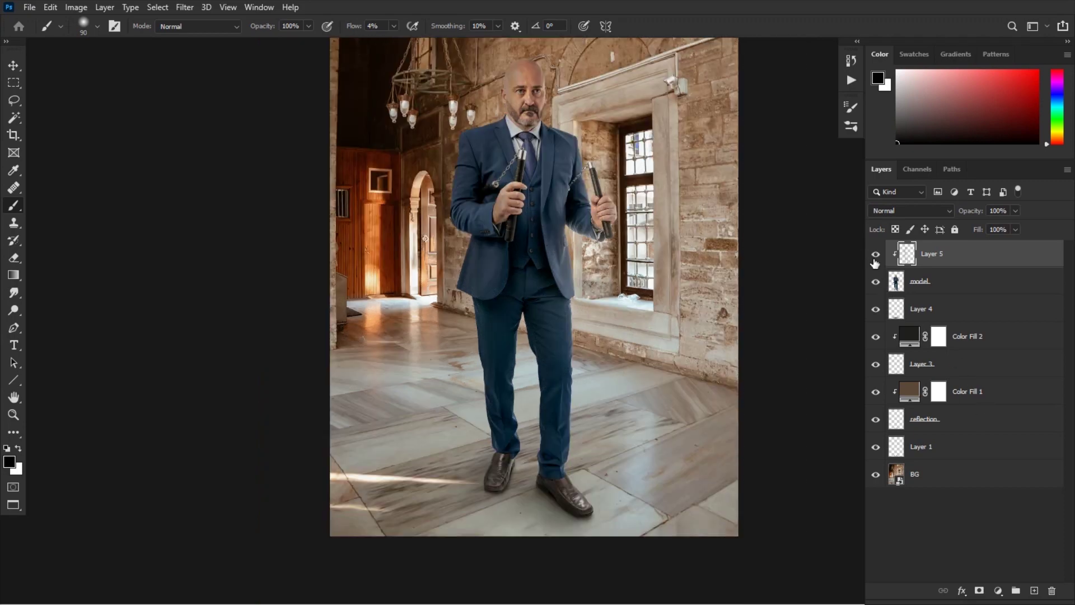
left_click(876, 257)
left_click(875, 255)
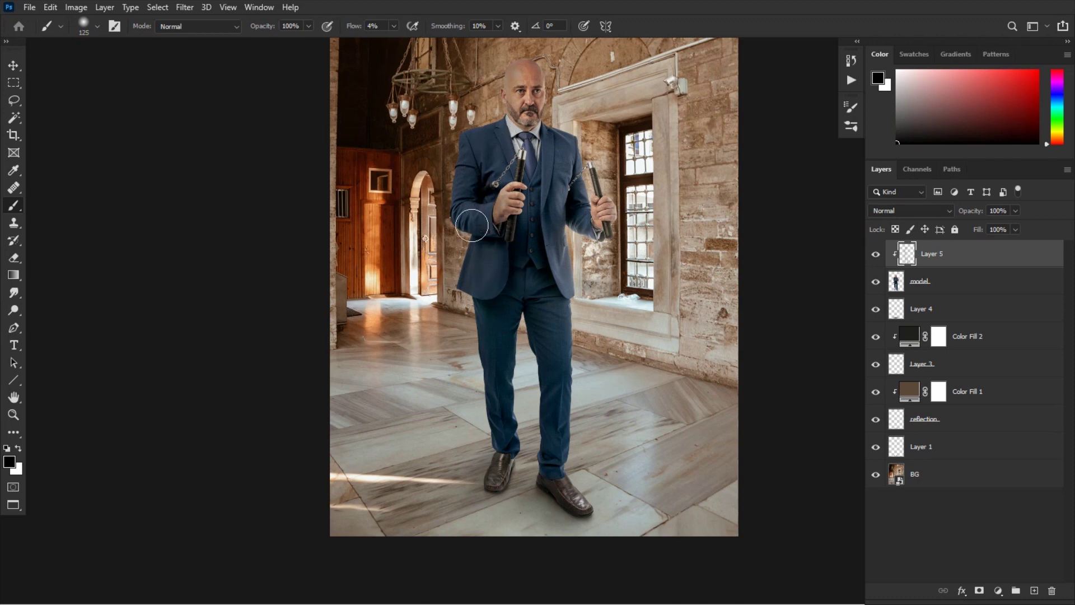
- Lightly soften Layer 5's shading on the jacket with a large eraser at 5% flow and compare the layer on and off
key("bracketright")
key("bracketright")
key("e")
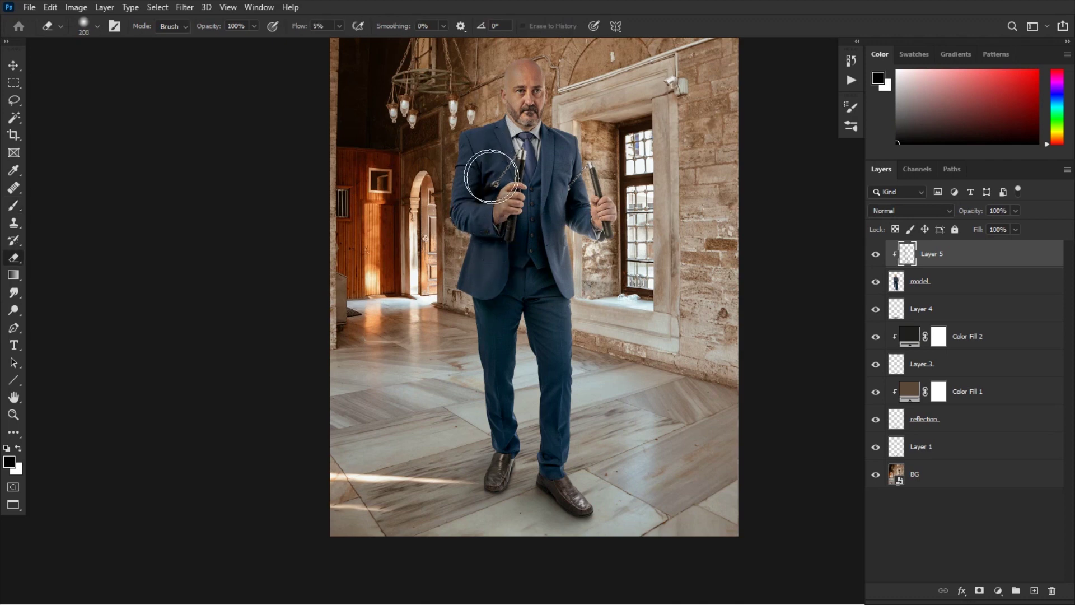
left_click(876, 257)
left_click(876, 257)
left_click(875, 255)
key("ctrl+minus")
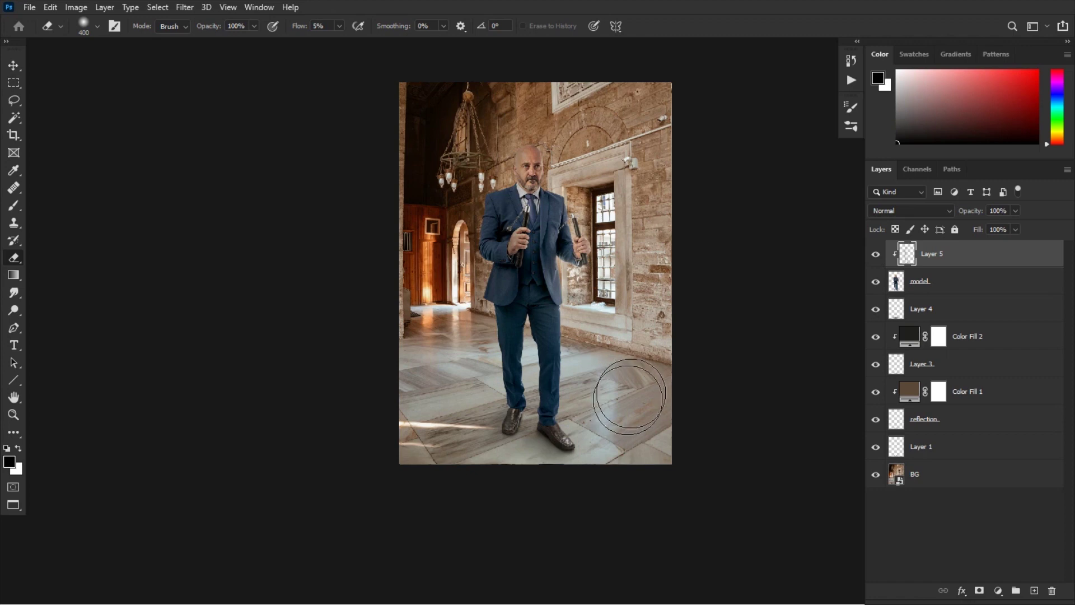
left_click_drag(631, 387, 537, 390)
- Return to the Brush tool, add a new empty layer above Layer 5 and clip it to the model
key("b")
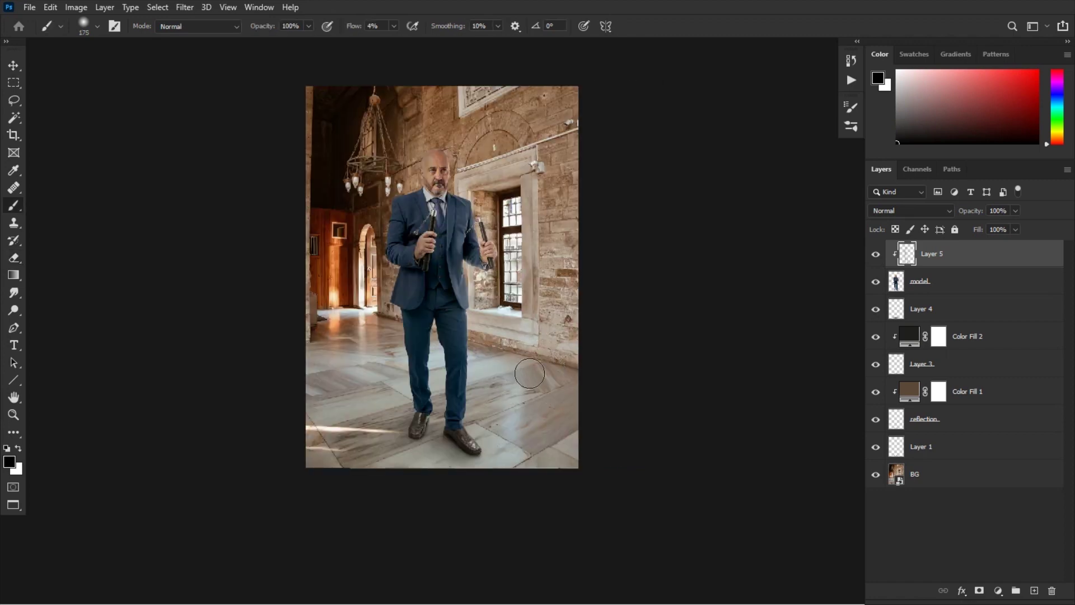
scroll(510, 443, "up", 3)
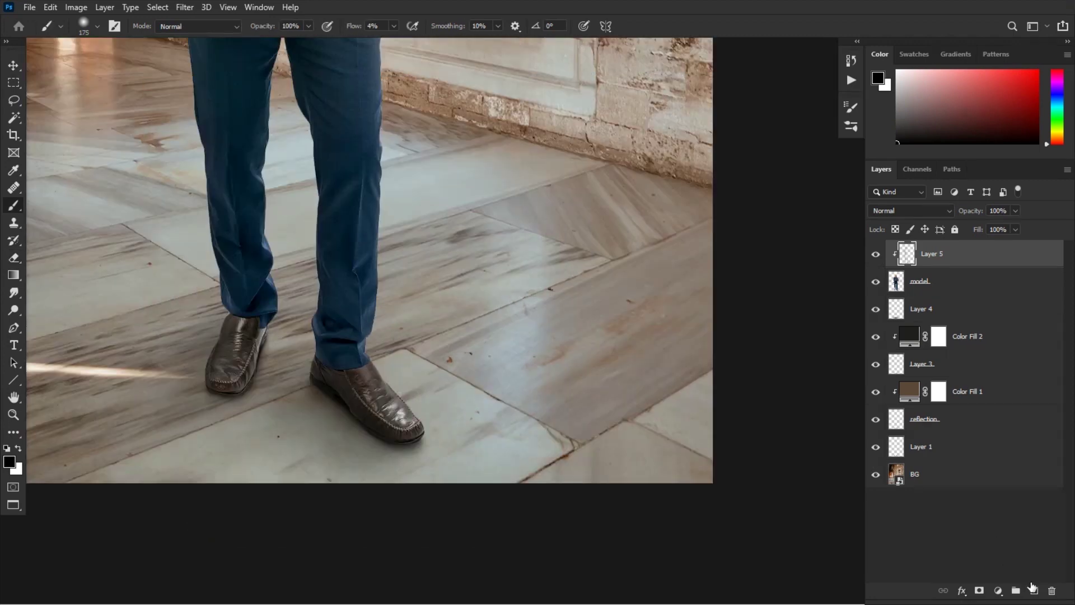
left_click(1032, 588)
left_click(941, 264, "alt")
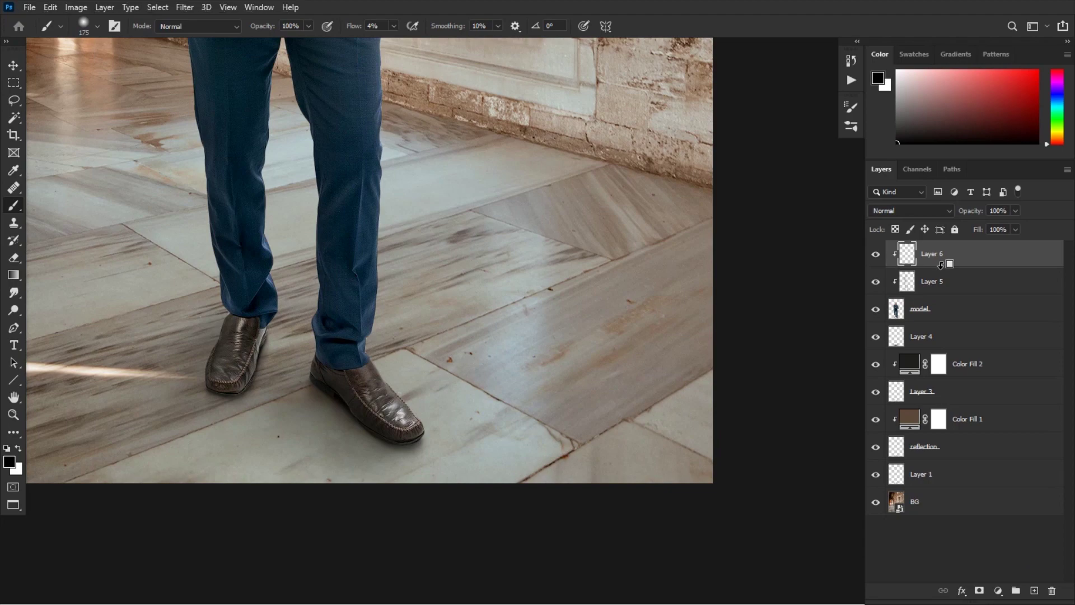
- Sample the bright highlight on the front shoe and brush it along the shoe's toe and window-side edge with a small brush
scroll(600, 348, "up", 2)
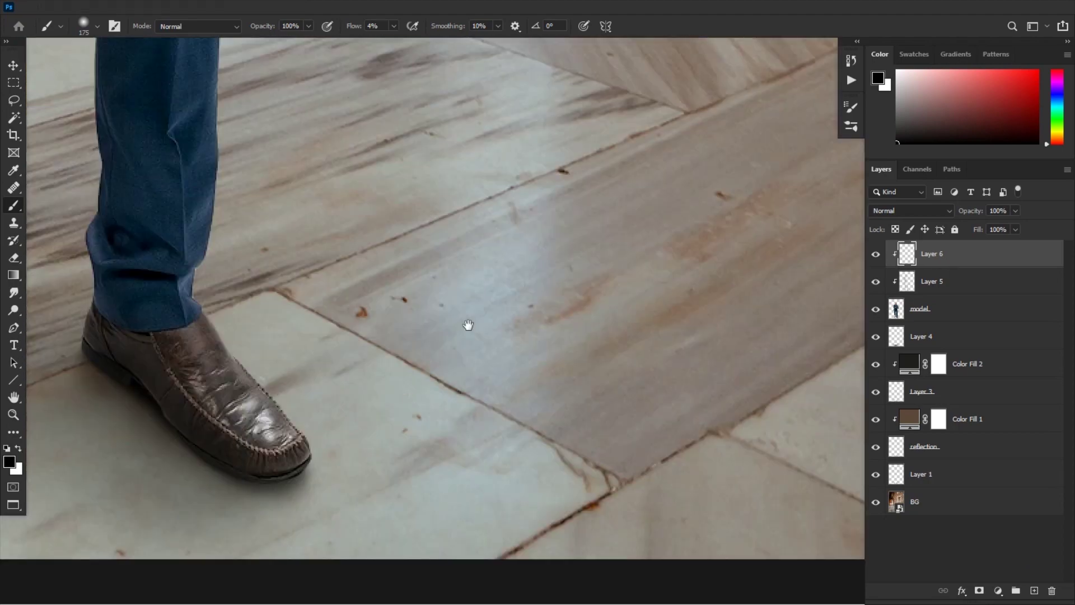
left_click_drag(468, 324, 546, 269)
key("[")
key("[")
key("[")
key("[")
key("[")
key("[")
key("[")
left_click_drag(365, 353, 470, 326)
key("[")
key("[")
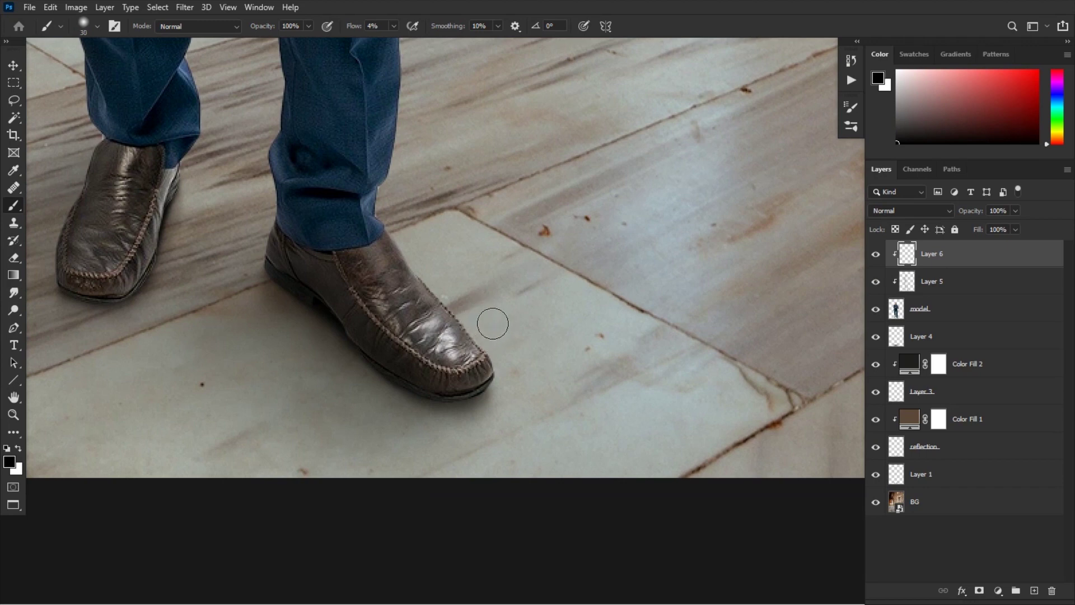
left_click(454, 332, "alt")
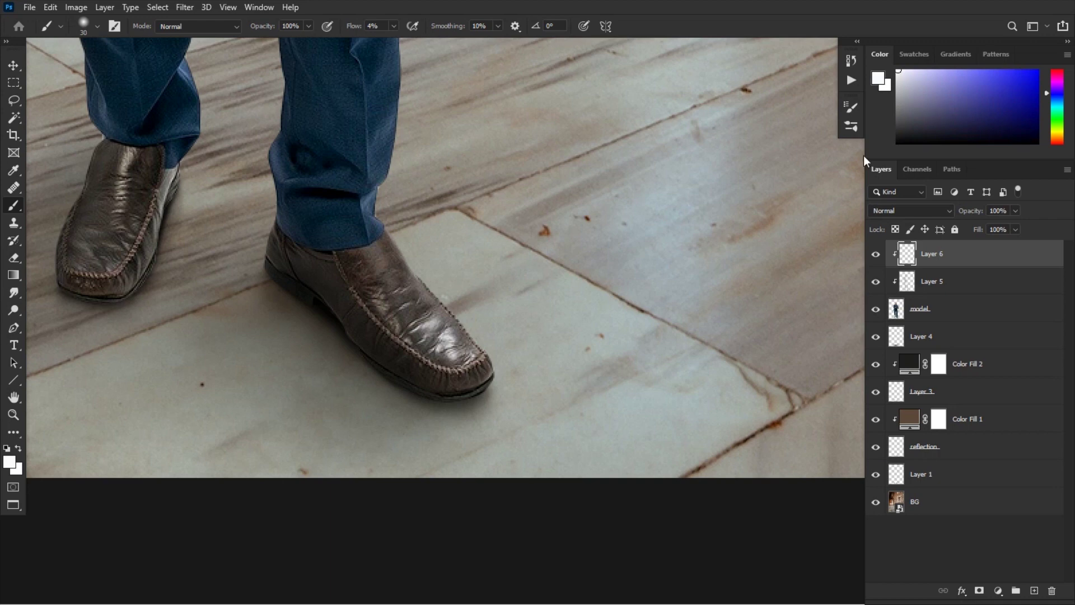
left_click_drag(469, 341, 459, 342)
key("bracketleft")
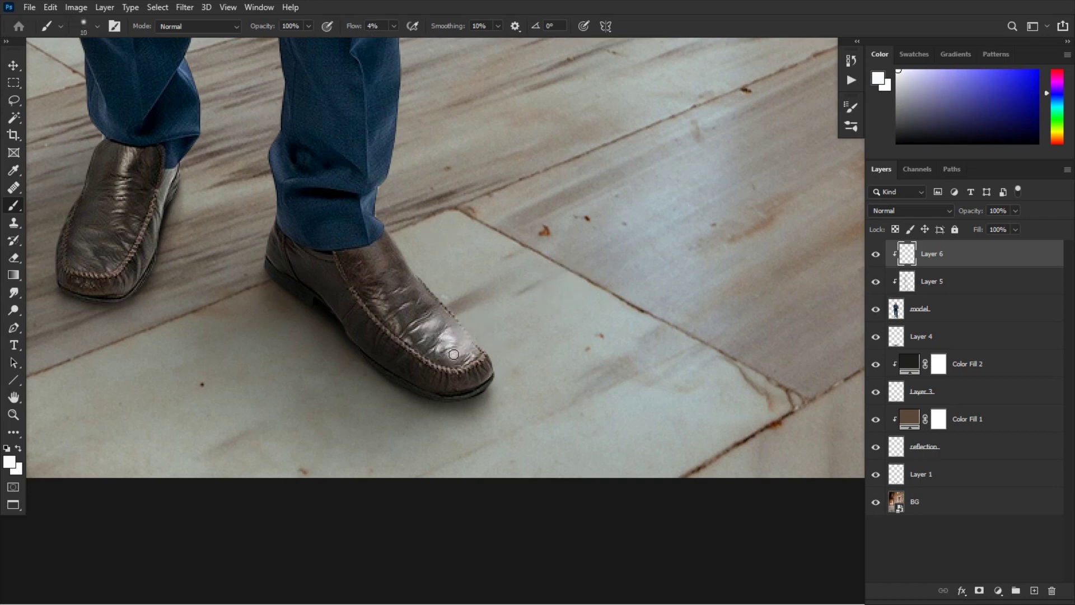
left_click(446, 338, "alt")
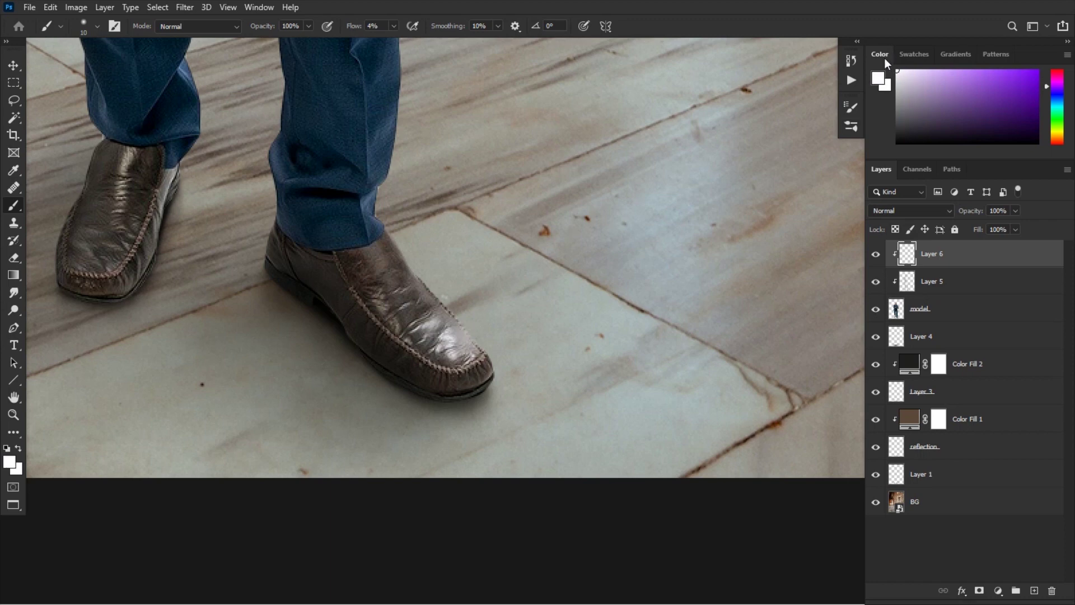
left_click_drag(443, 313, 426, 271)
- Paint the sampled highlight colour along the window-side edge of the rear shoe
mouse_move(141, 241)
left_mouse_down()
mouse_move(311, 285)
mouse_move(305, 309)
mouse_move(326, 247)
mouse_move(305, 308)
left_mouse_up()
key("bracketright")
key("bracketleft")
key("bracketleft")
key("bracketright")
mouse_move(315, 257)
left_mouse_down()
mouse_move(310, 304)
mouse_move(293, 320)
left_mouse_up()
key("bracketright")
key("bracketright")
key("bracketright")
- Browse Layer 6's blending modes, keep Normal, and compare the shoe highlights on and off
left_click(889, 213)
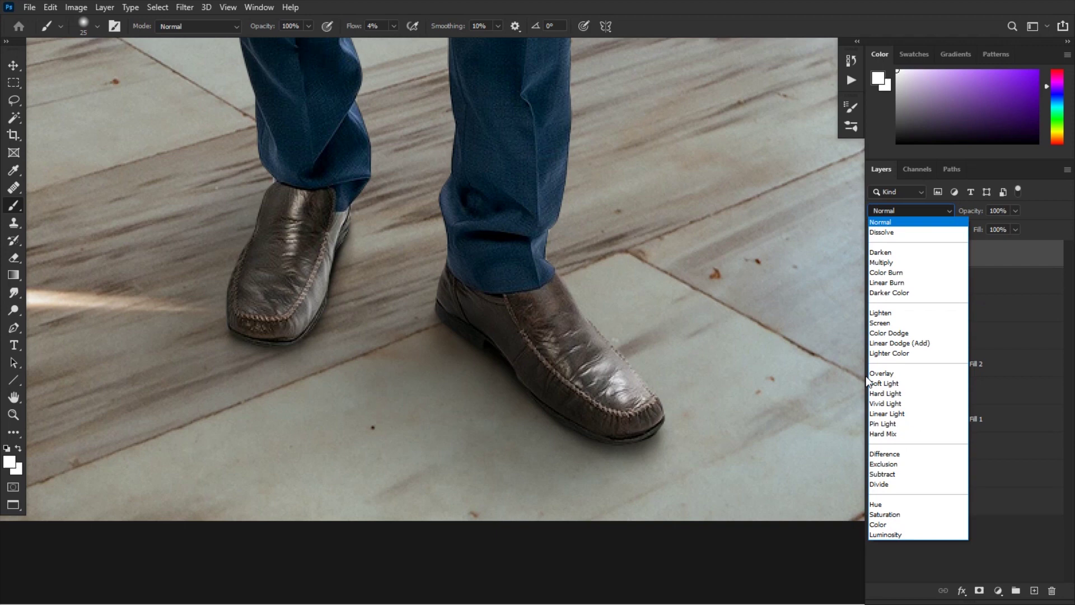
left_click(885, 223)
left_click(879, 259)
left_click(880, 259)
left_click(876, 255)
left_click(876, 254)
- Set the foreground colour to pure white and brush a highlight along the front shoe's window-side edge at size 35
key("bracketright")
key("d")
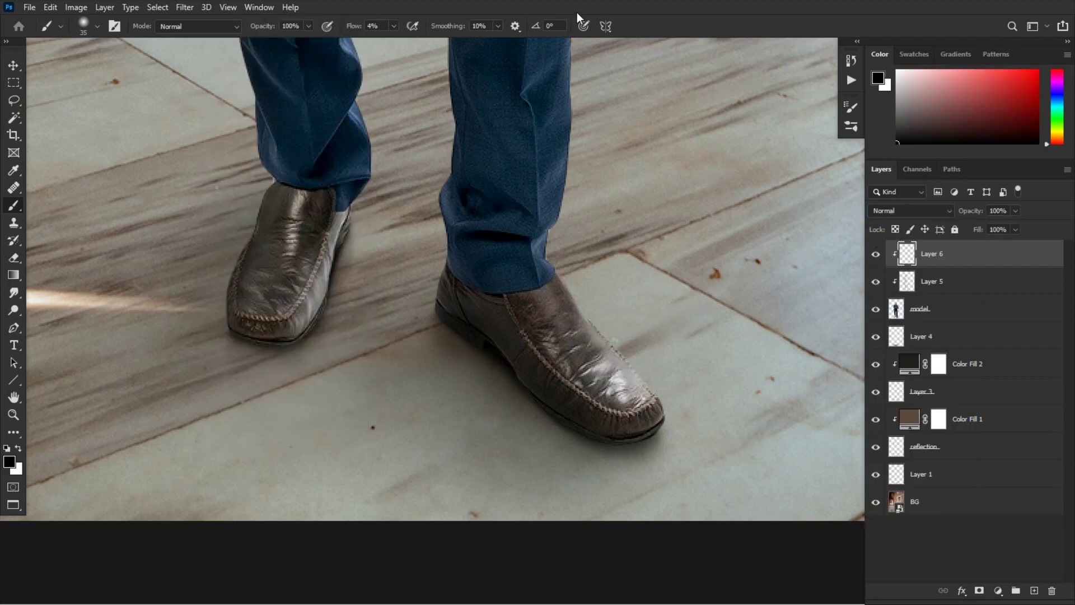
key("x")
left_click_drag(595, 328, 654, 374)
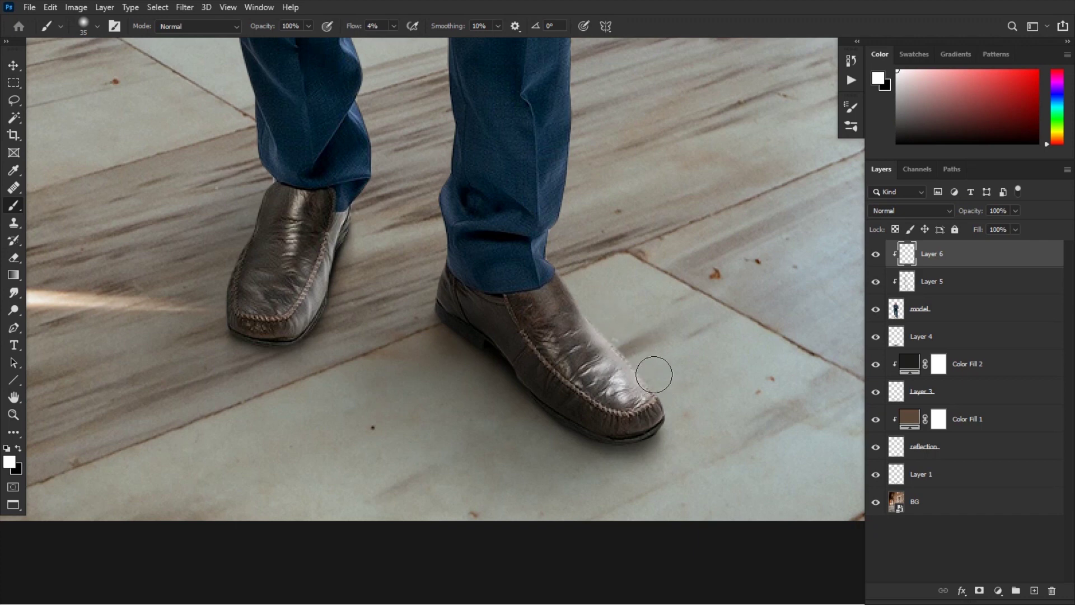
- Lower Layer 6's opacity to 42% and compare the shoe highlights on and off
left_click_drag(974, 214, 936, 212)
left_click(875, 254)
left_click(876, 255)
left_click(875, 254)
left_click(876, 254)
key("ctrl+minus")
left_click(875, 255)
left_click(876, 254)
- Brush soft white highlights along the window-side edge of the trousers, enlarging the brush to size 70
key("ctrl+plus")
key("ctrl+plus")
key("bracketright")
key("bracketright")
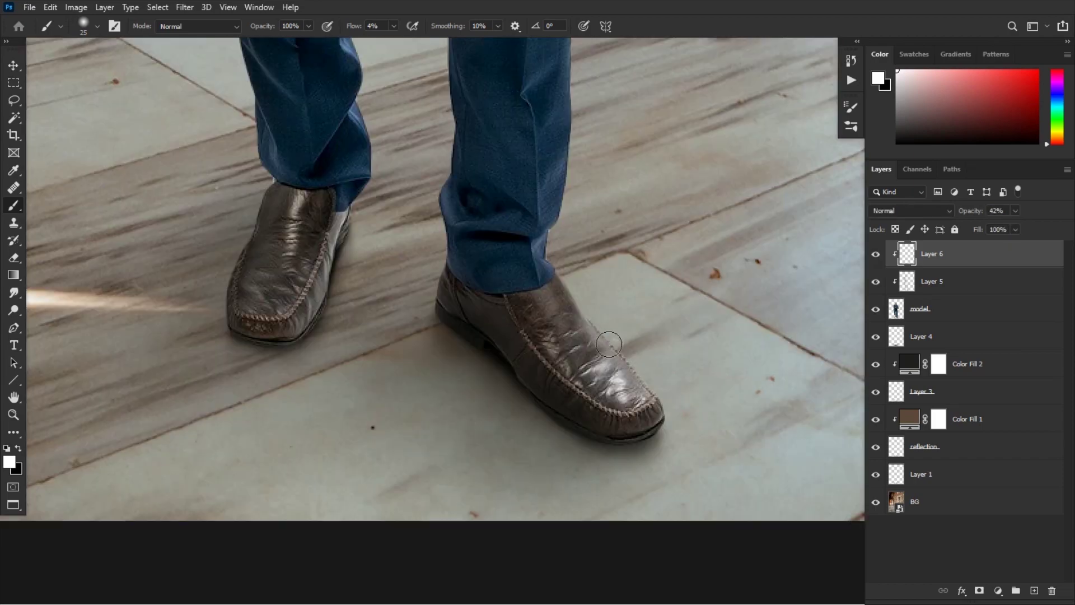
key("bracketright")
key("bracketright")
key("bracketright")
mouse_move(574, 261)
left_mouse_down()
mouse_move(463, 398)
mouse_move(469, 182)
left_mouse_up()
key("bracketright")
key("ctrl+minus")
key("bracketright")
left_click_drag(529, 149, 501, 356)
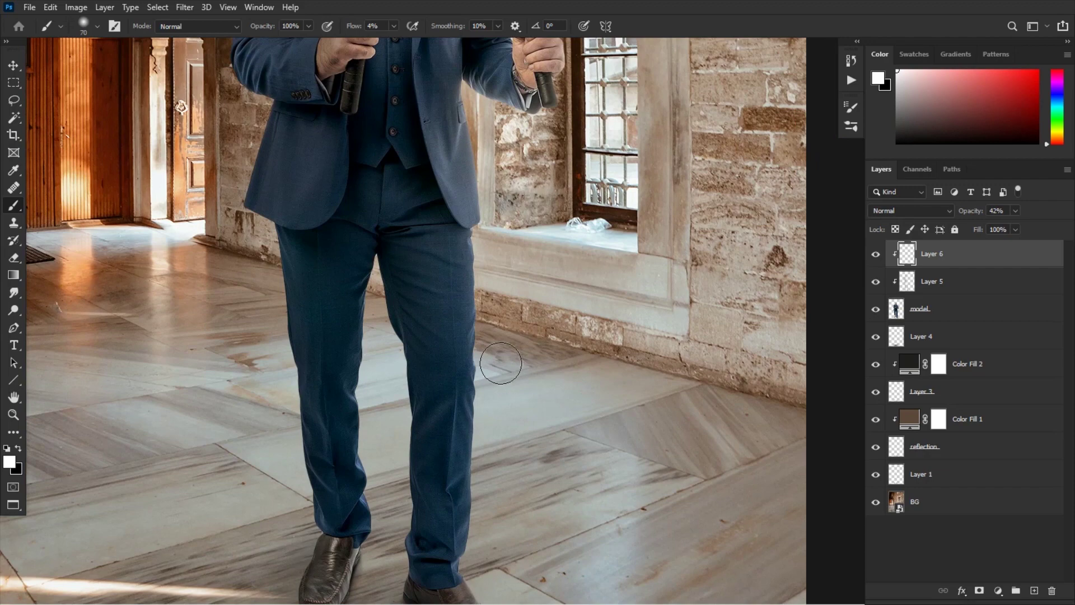
- Paint soft white highlights up the window-side edge of the jacket and sleeve with a larger brush
key("bracketright")
key("bracketright")
key("bracketright")
key("bracketright")
left_click_drag(484, 130, 456, 360)
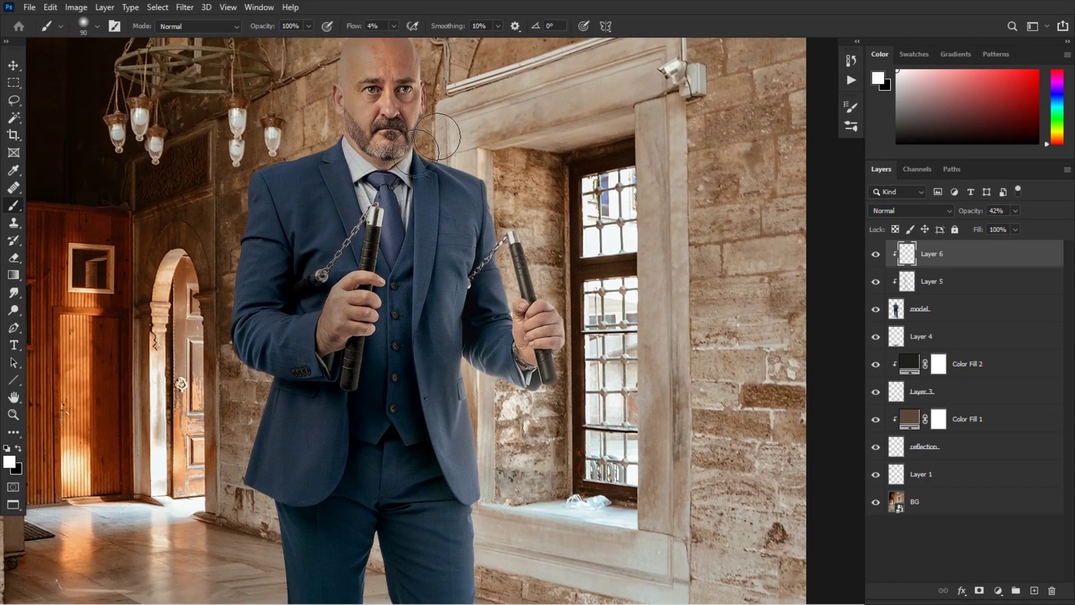
left_click_drag(422, 70, 432, 186)
- Brush a soft white highlight on the window-facing side of the head and compare Layer 6 on and off
key("bracketleft")
key("bracketleft")
key("ctrl+plus")
left_click_drag(404, 101, 328, 369)
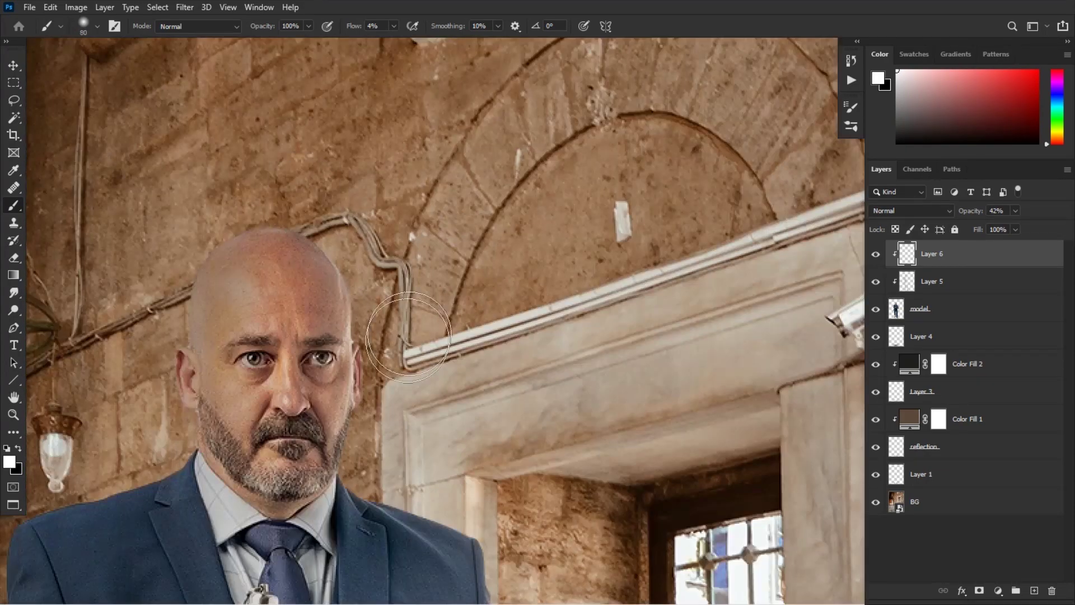
key("bracketright")
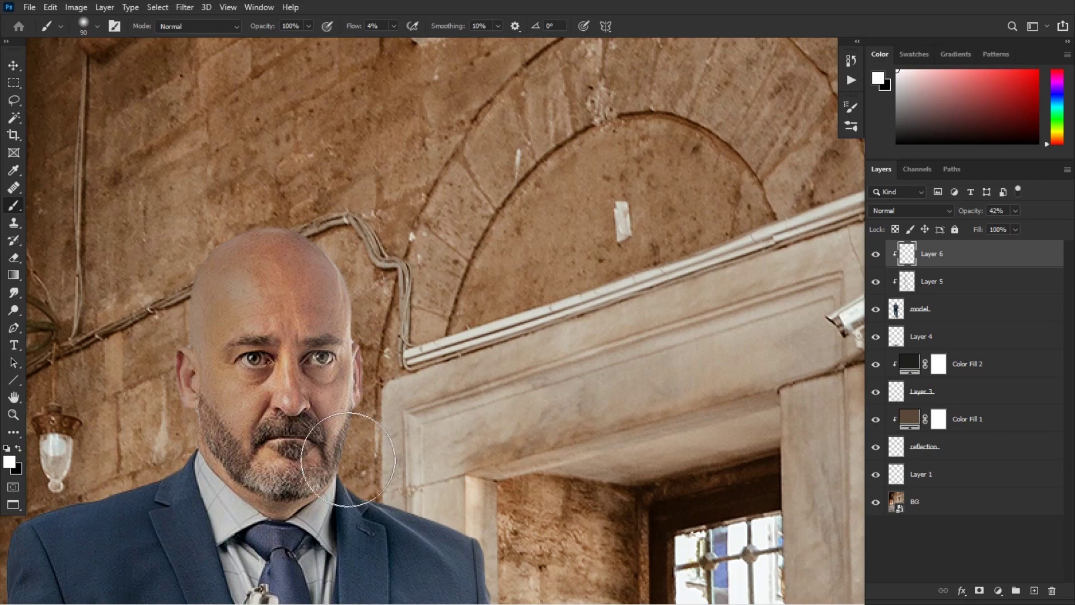
left_click(876, 256)
left_click(876, 255)
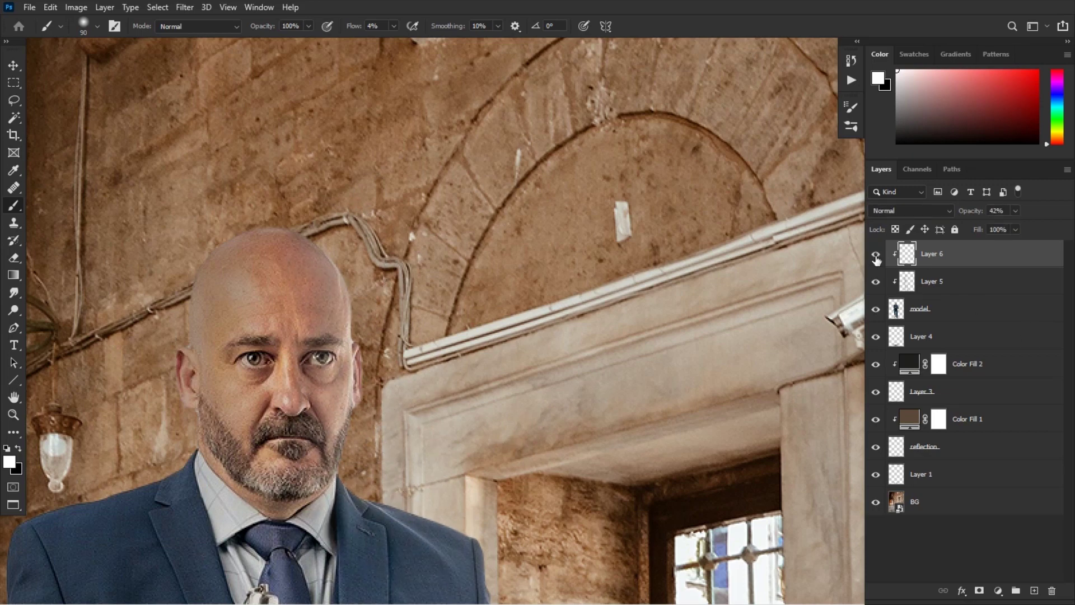
- Lower Layer 6's opacity to 28% and compare the painted highlights on and off
key("ctrl+minus")
left_click_drag(963, 215, 967, 215)
key("ctrl+0")
left_click(878, 256)
left_click(877, 256)
left_click(876, 258)
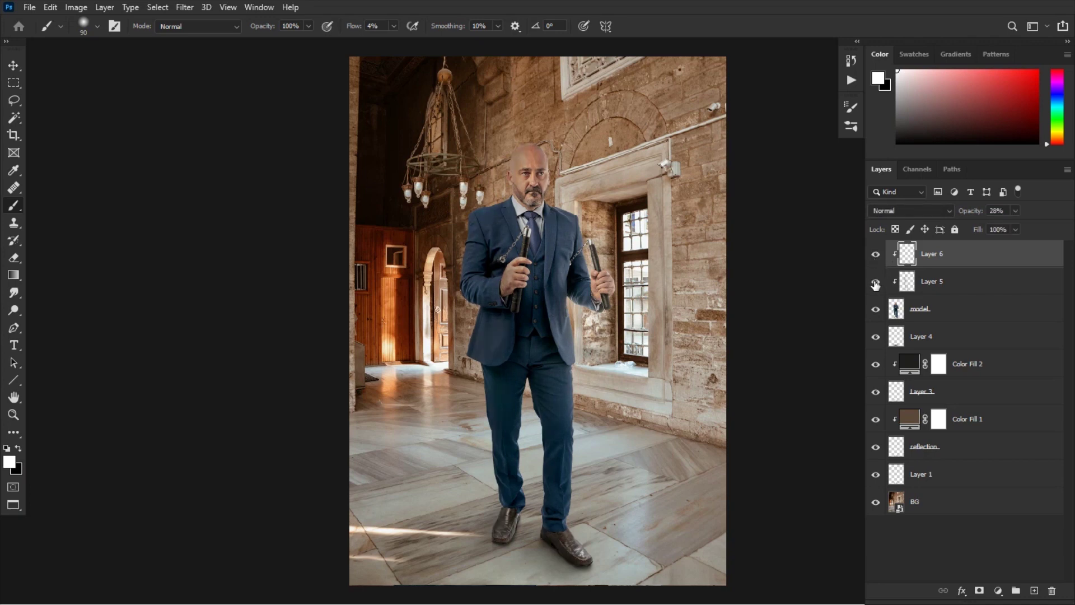
- On a new top layer, dab a soft white glow at the upper window-side wall edge using a size 1200 brush at 100% flow
left_click(1035, 591)
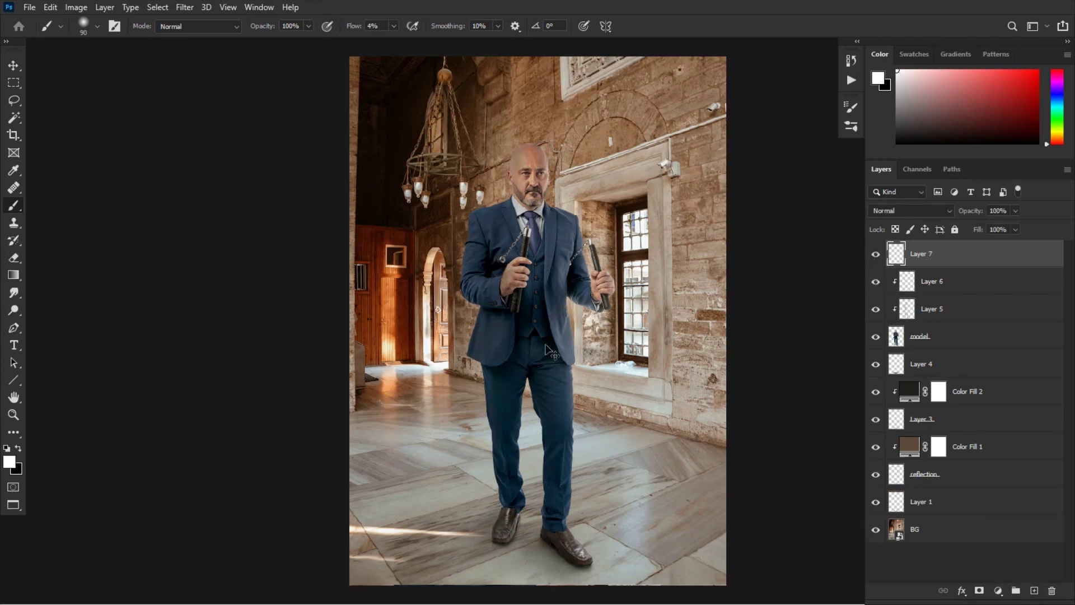
scroll(560, 246, "down", 3)
scroll(560, 246, "up", 2)
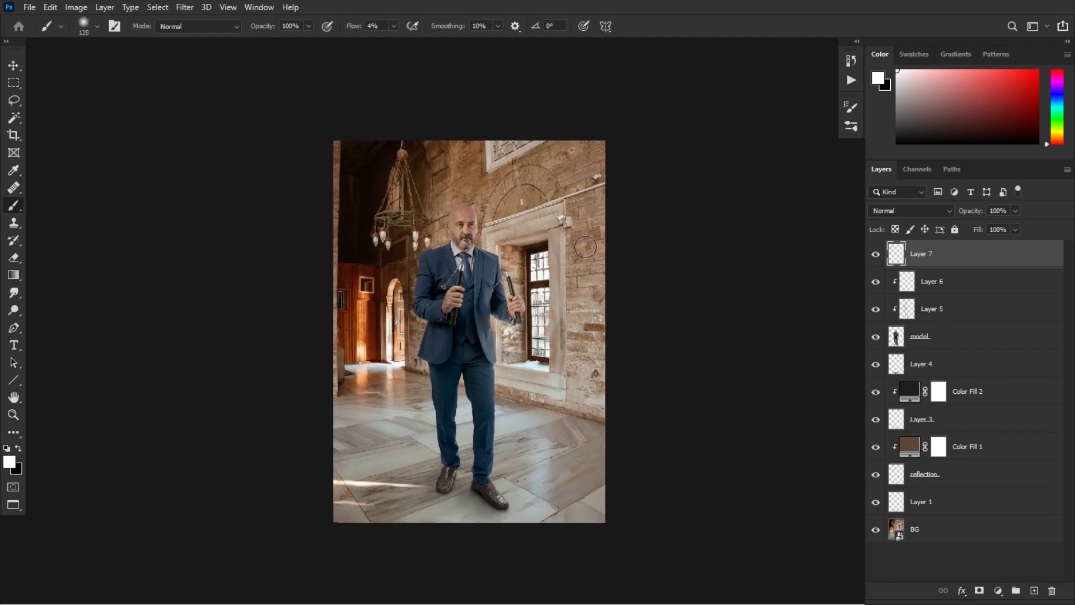
key("bracketright")
key("bracketright")
key("bracketright")
key("bracketright")
key("bracketright")
key("bracketright")
key("bracketright")
key("bracketright")
key("bracketright")
key("bracketright")
key("bracketright")
key("bracketright")
key("bracketright")
key("bracketright")
left_click_drag(356, 28, 549, 36)
left_click(604, 196)
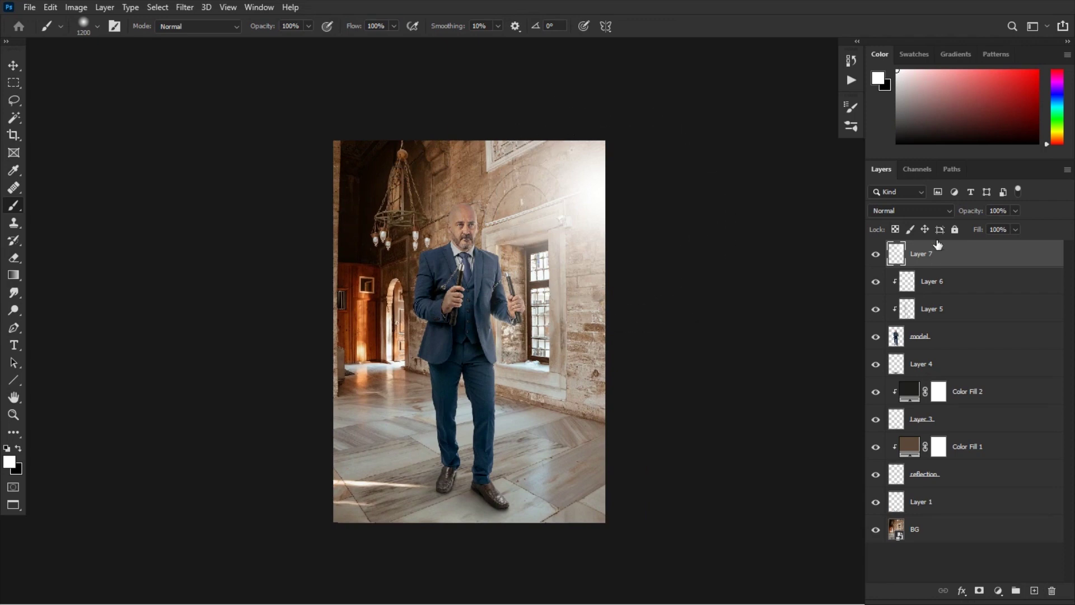
- Soften the white glow by settling Layer 7's opacity at 23%, comparing it on and off
key("ctrl+plus")
left_click_drag(914, 220, 918, 221)
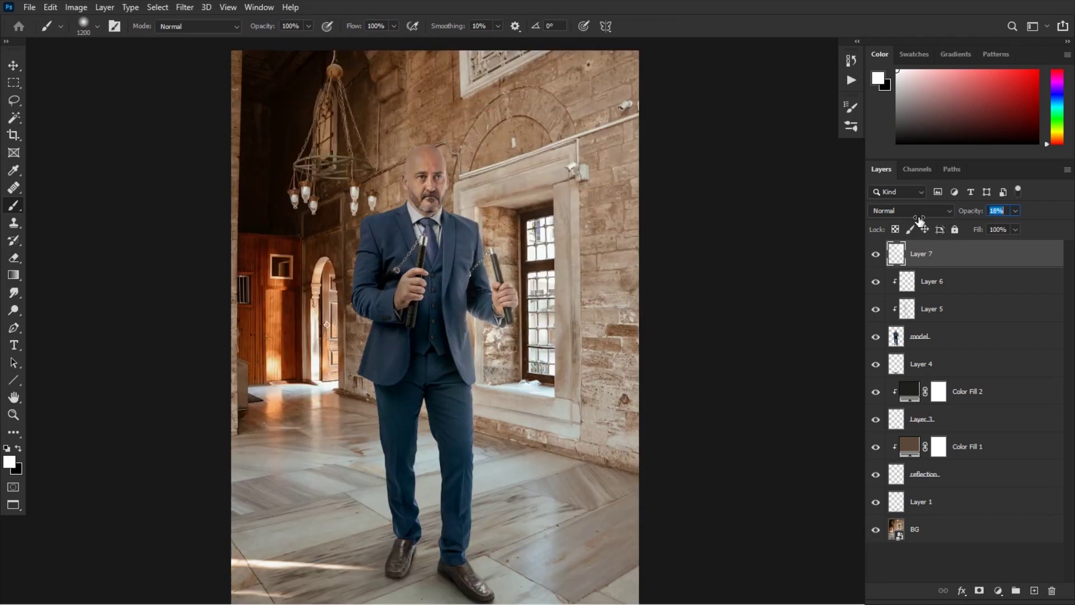
left_click(876, 255)
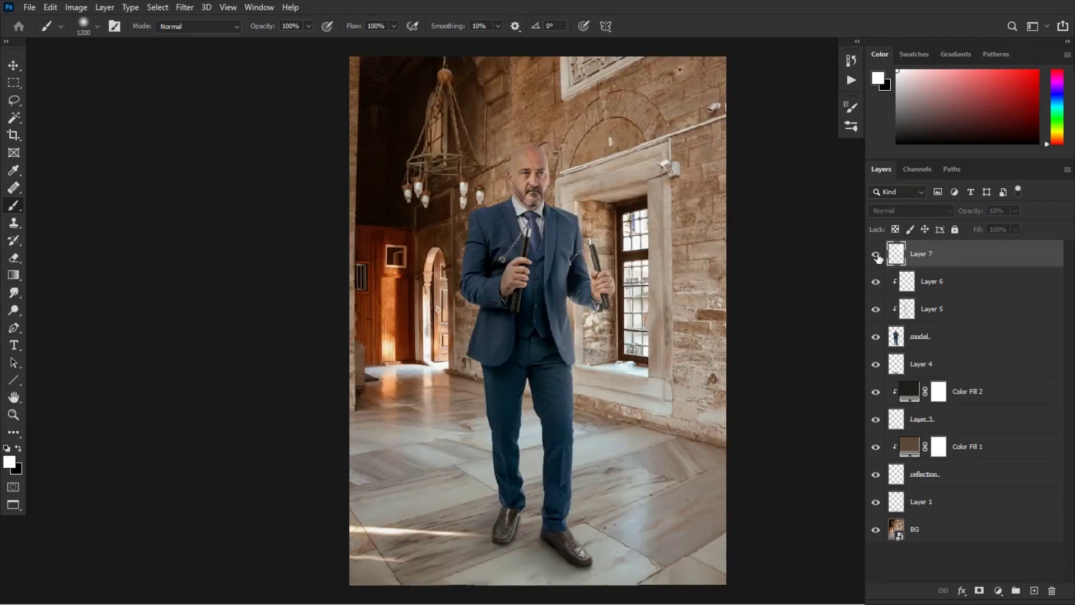
left_click(875, 255)
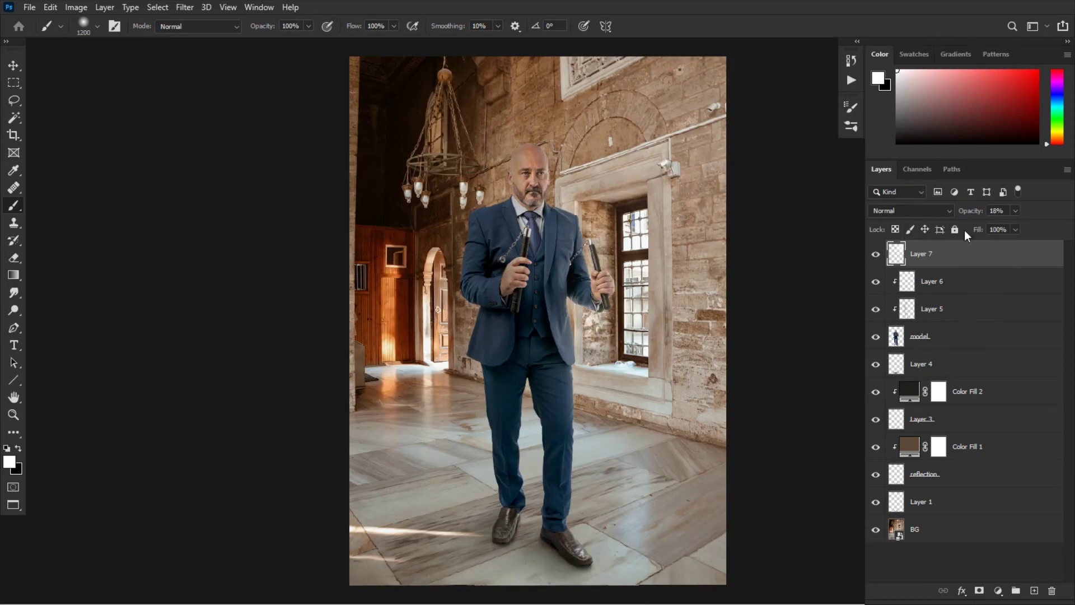
left_click_drag(971, 215, 974, 218)
left_click_drag(979, 216, 981, 216)
left_click(929, 256)
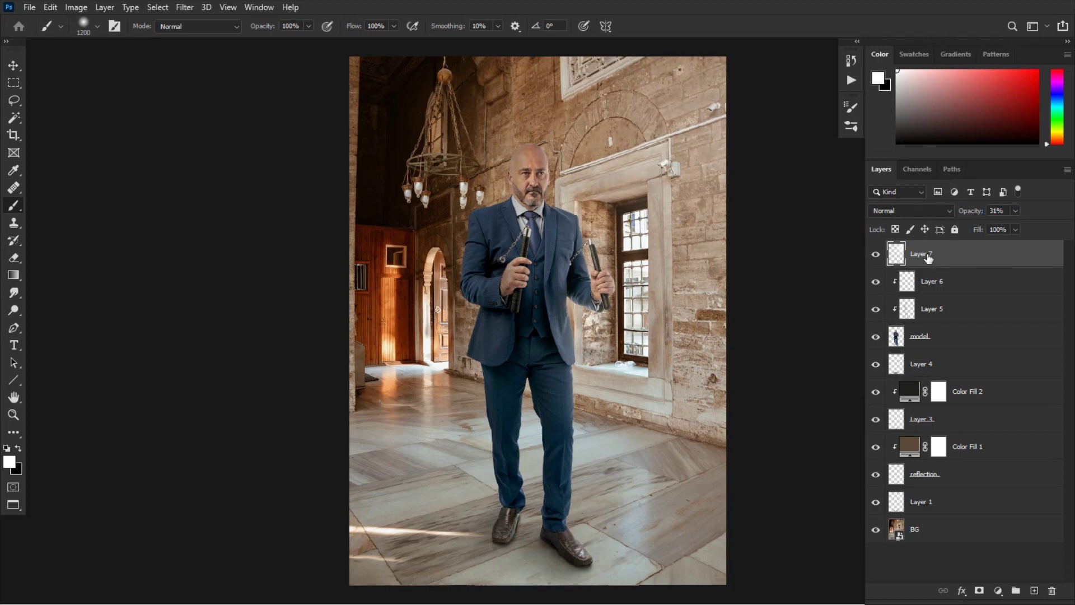
left_click(877, 258)
left_click(876, 259)
left_click_drag(975, 213, 970, 213)
key("[")
- Compare the floor shadows and reflection by hiding and reshowing all layers from Layer 1 through Layer 4
left_click_drag(722, 332, 605, 322)
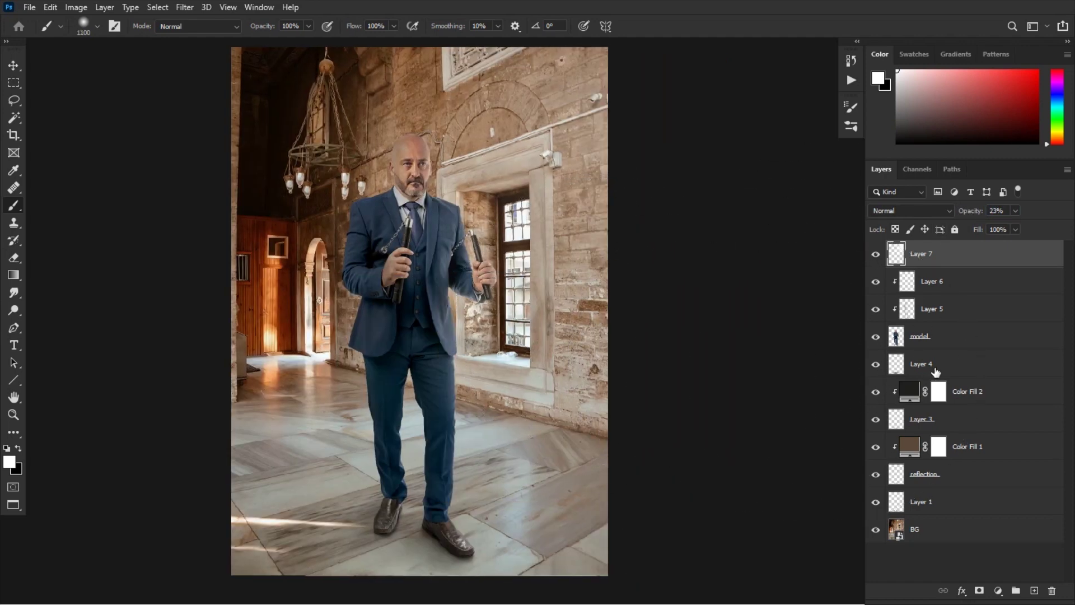
left_click_drag(878, 504, 876, 373)
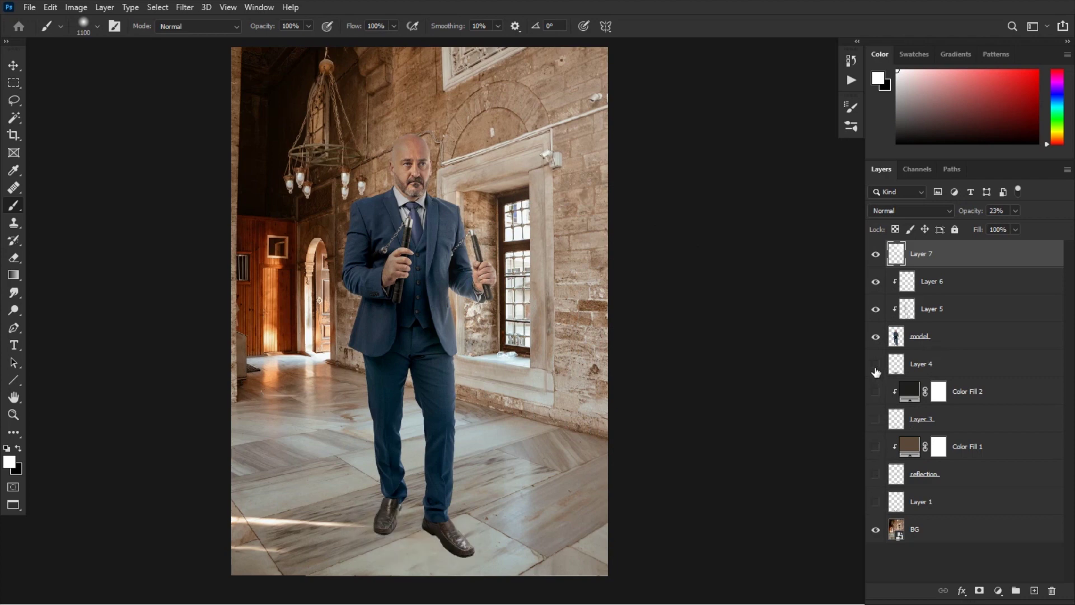
left_click_drag(881, 373, 879, 486)
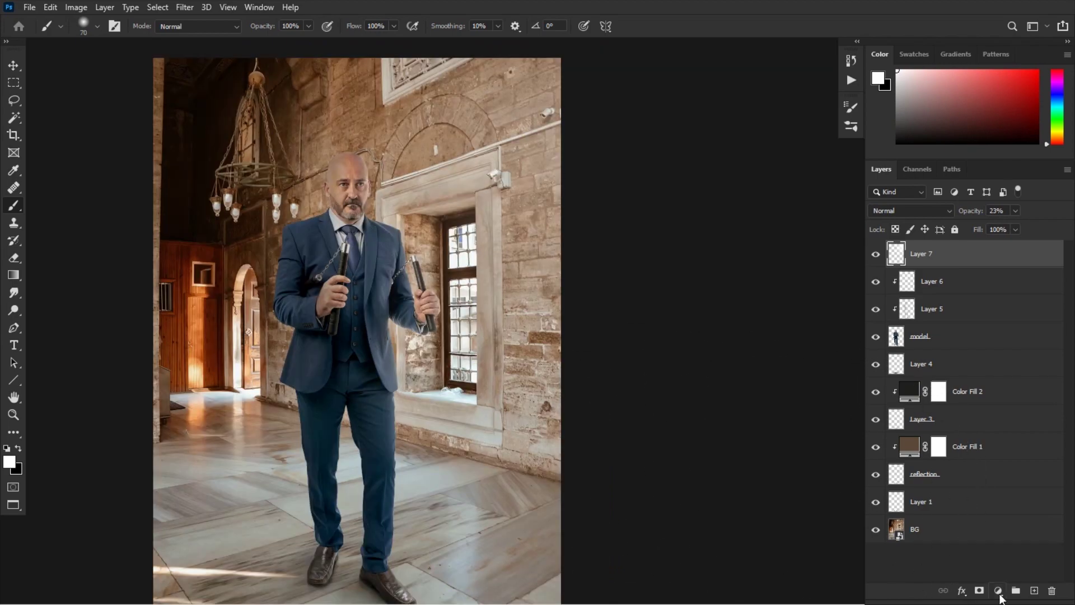
- Add a Gradient Map adjustment above Layer 7 and recolor its starting stop to a very dark reddish brown
left_click(998, 591)
left_click(993, 570)
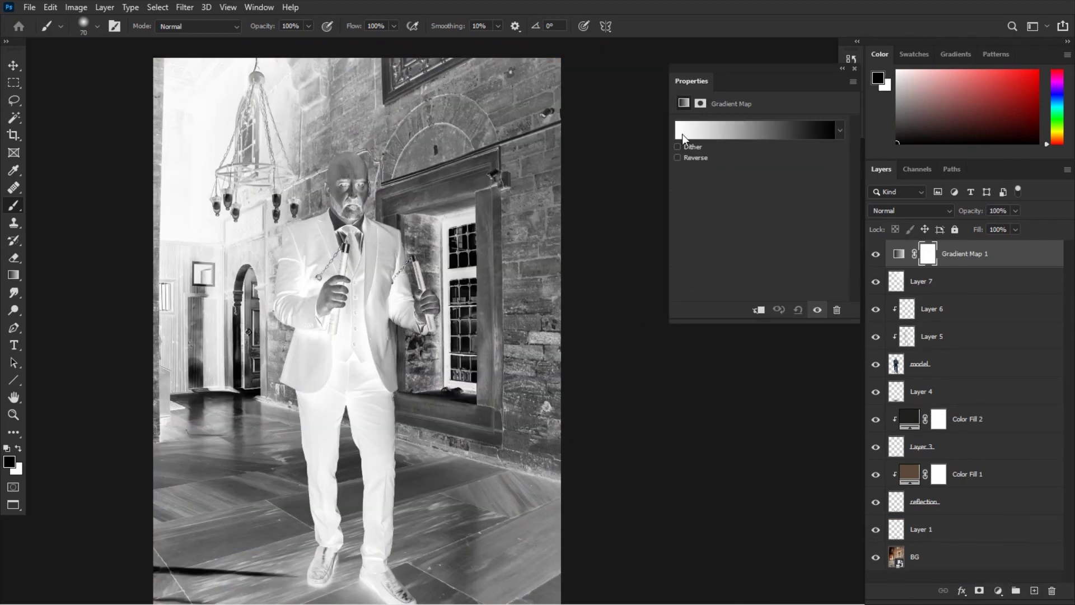
left_click(682, 133)
left_click(621, 302)
left_click(682, 359)
left_click(727, 238)
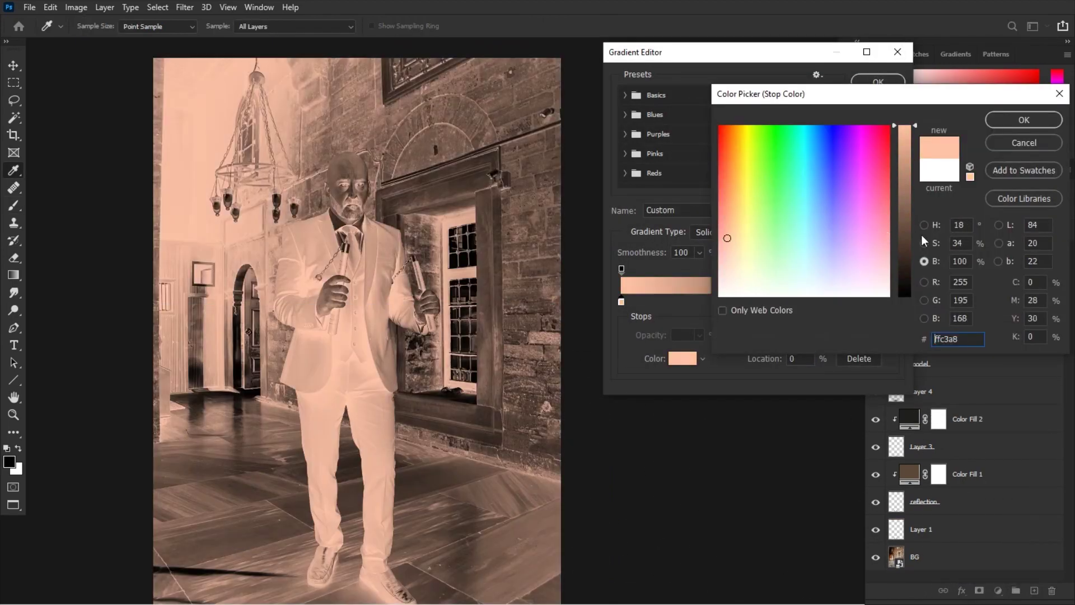
left_click(907, 258)
left_click(725, 177)
left_click_drag(914, 258, 912, 271)
left_click(1024, 120)
- Recolor the gradient's end stop at 100% to a pale warm yellow
left_click(893, 302)
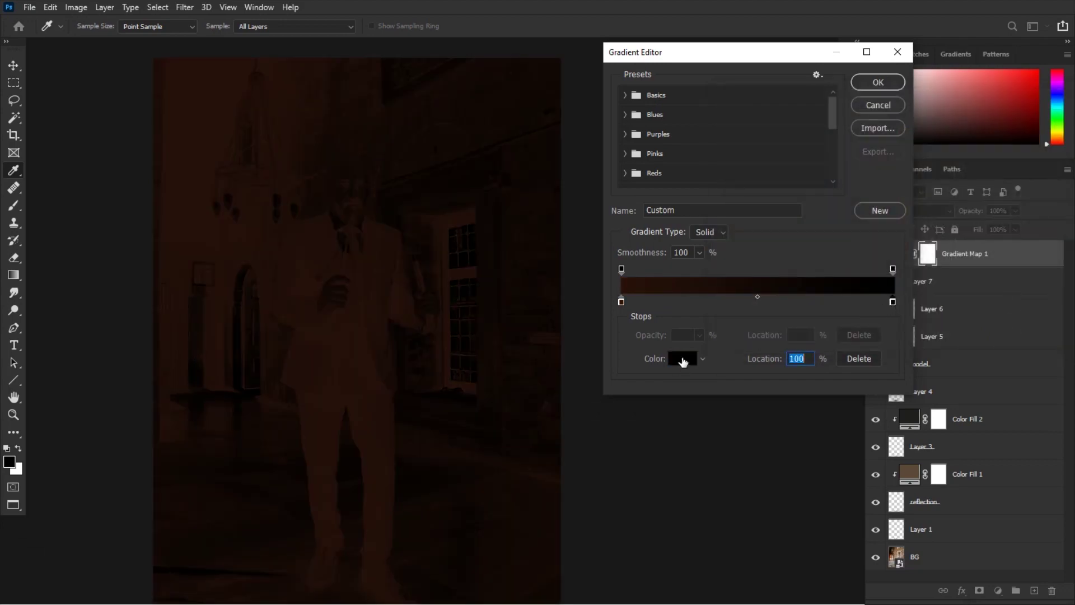
left_click(682, 358)
left_click(748, 234)
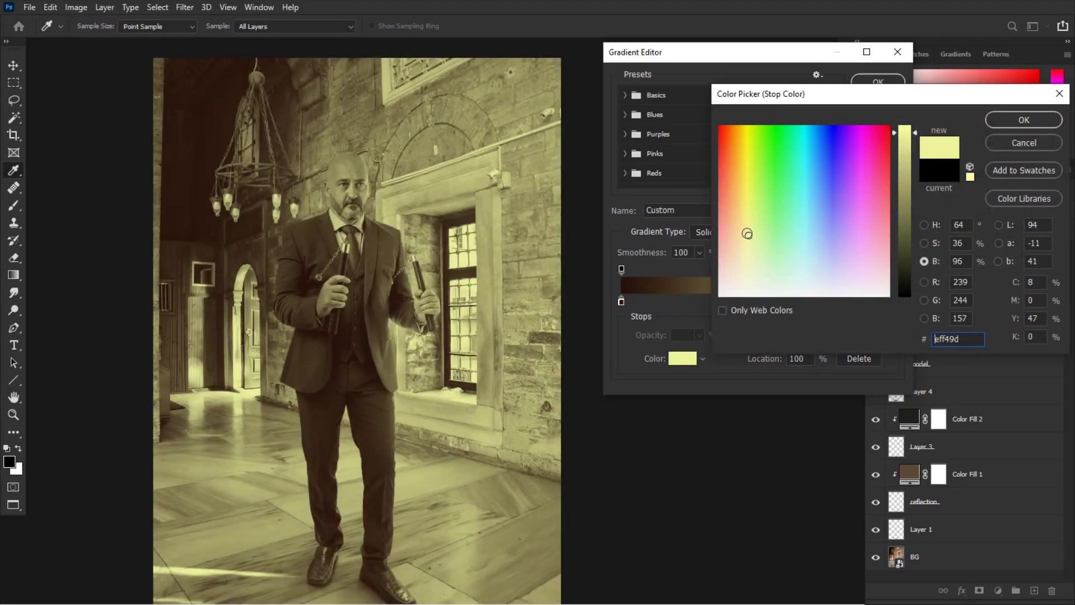
left_click_drag(747, 234, 742, 244)
left_click(1025, 118)
- Add a dark brown middle stop at about 42% and accept the three-color gradient
left_click(751, 302)
double_click(744, 303)
mouse_move(921, 232)
left_mouse_down()
mouse_move(914, 273)
mouse_move(915, 246)
left_mouse_up()
left_click_drag(741, 224, 734, 231)
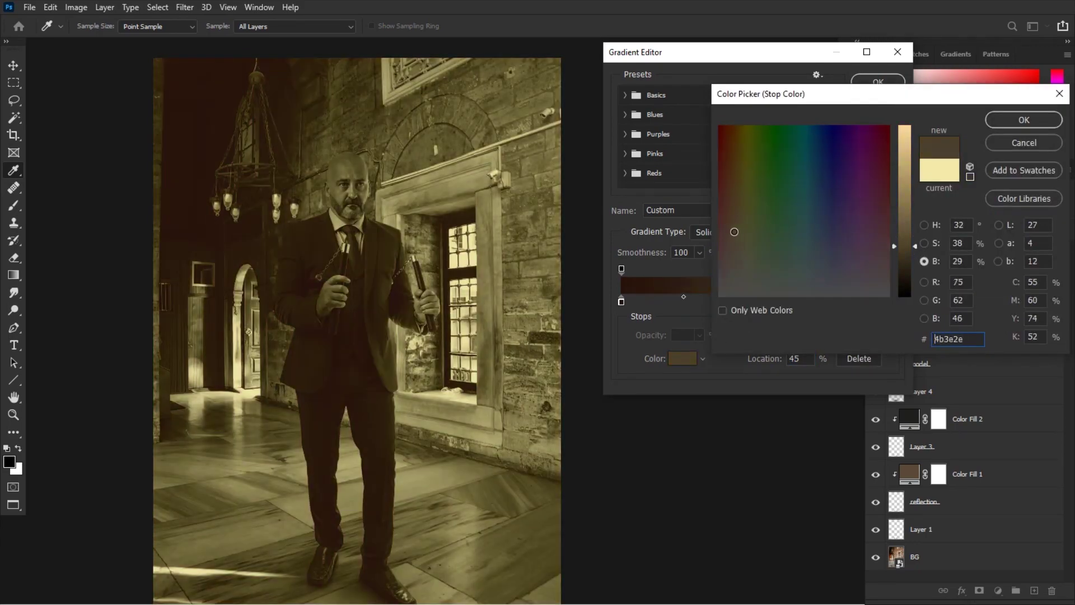
left_click(1023, 119)
mouse_move(743, 302)
left_mouse_down()
mouse_move(708, 301)
mouse_move(750, 304)
left_mouse_up()
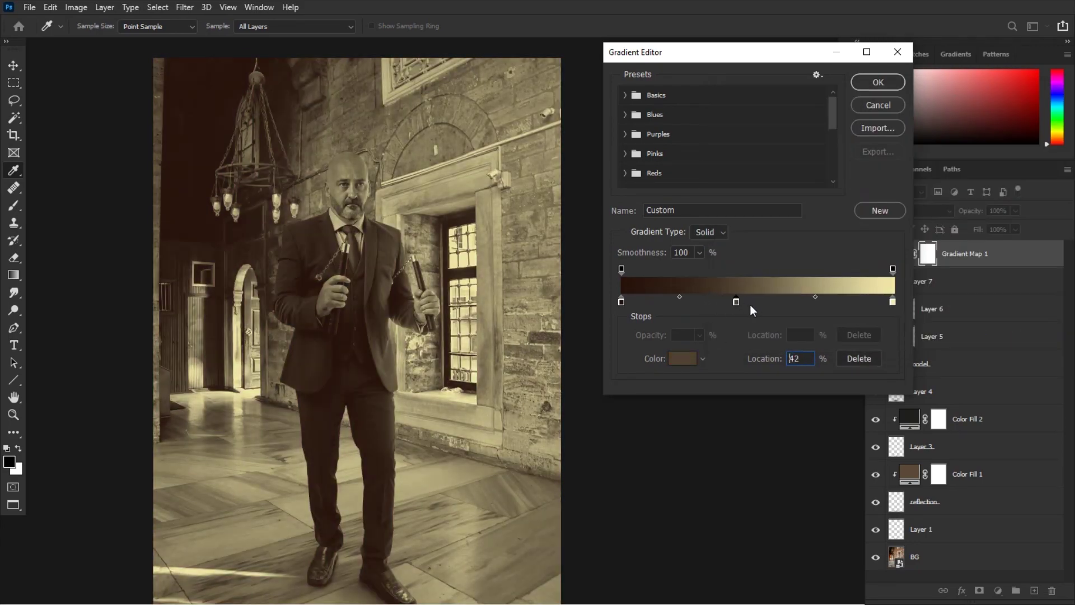
left_click(878, 83)
key("ctrl+minus")
left_click(855, 68)
- Blend Gradient Map 1 in Soft Light mode at 50% opacity and check the image without it
left_click_drag(962, 212, 938, 215)
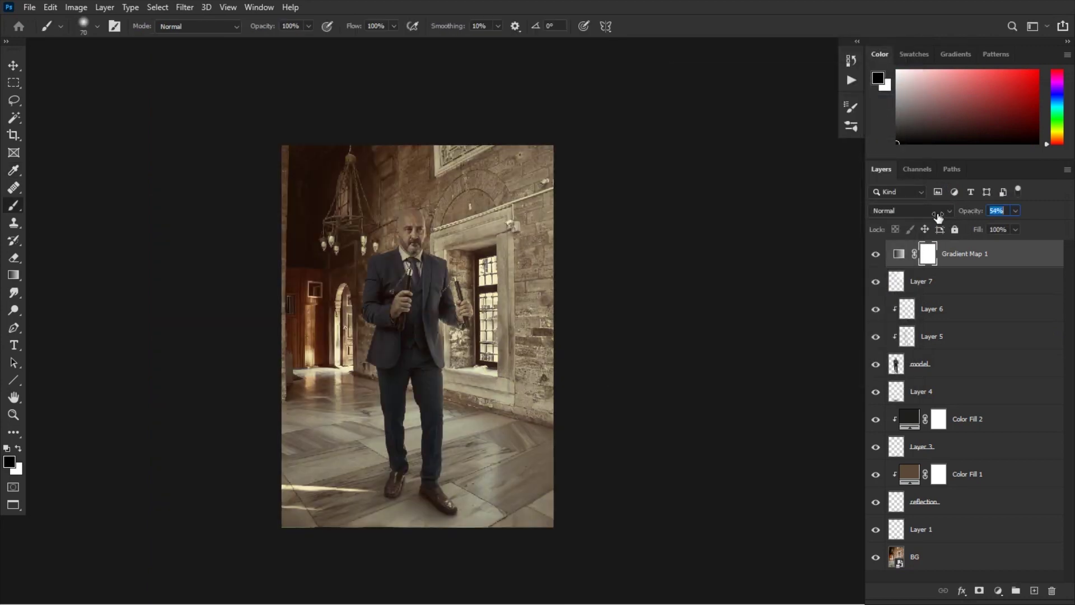
key("ctrl+z")
left_click(932, 210)
left_click(896, 387)
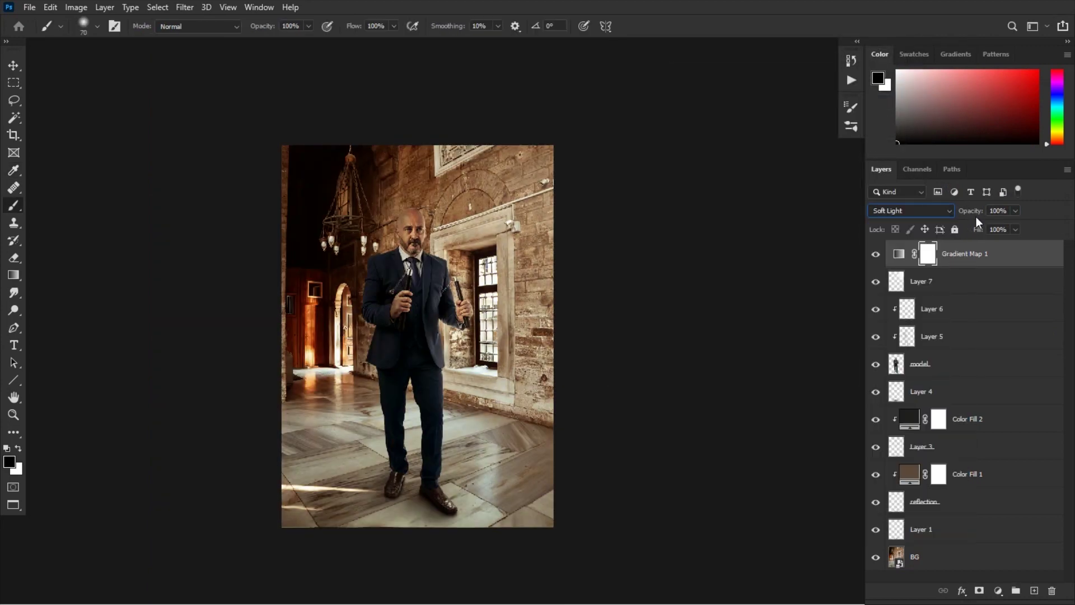
key("ctrl+plus")
left_click_drag(975, 216, 937, 222)
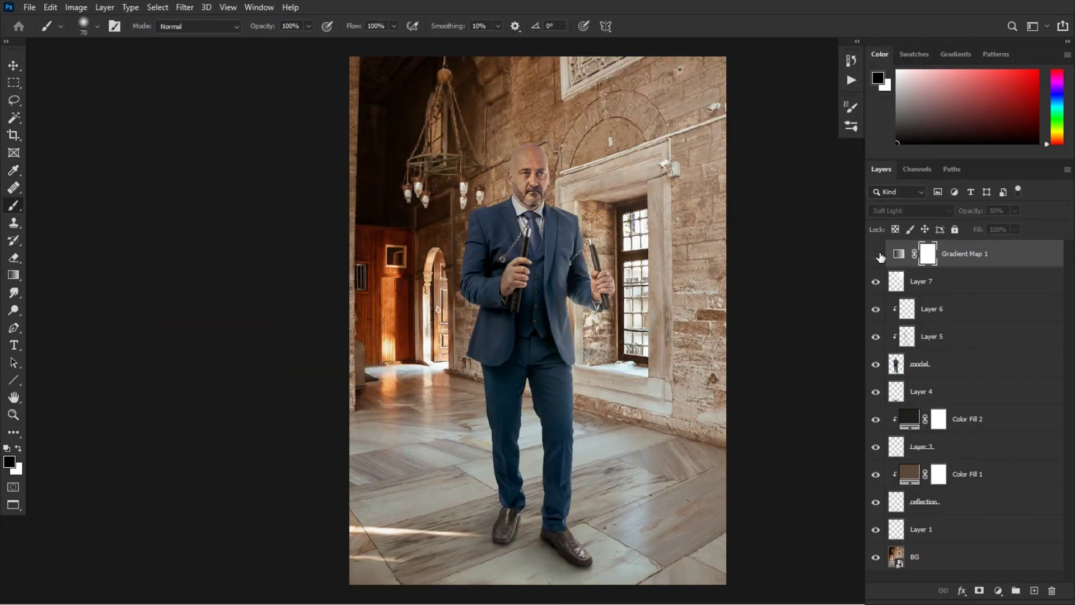
left_click_drag(679, 341, 584, 342)
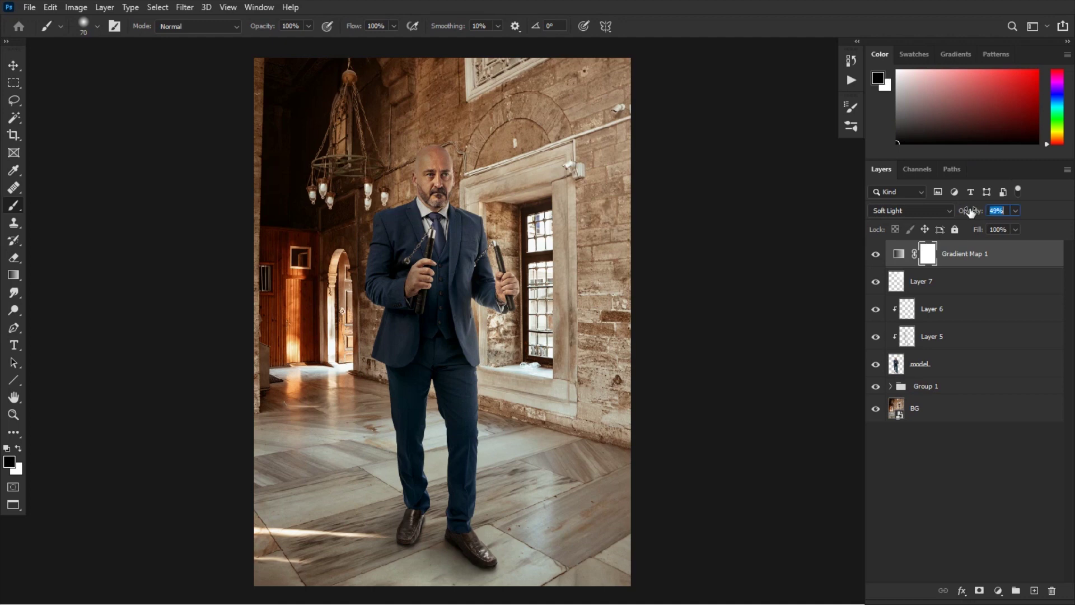
- Raise Gradient Map 1's opacity to 65% and compare the color grading on and off
left_click_drag(972, 211, 981, 215)
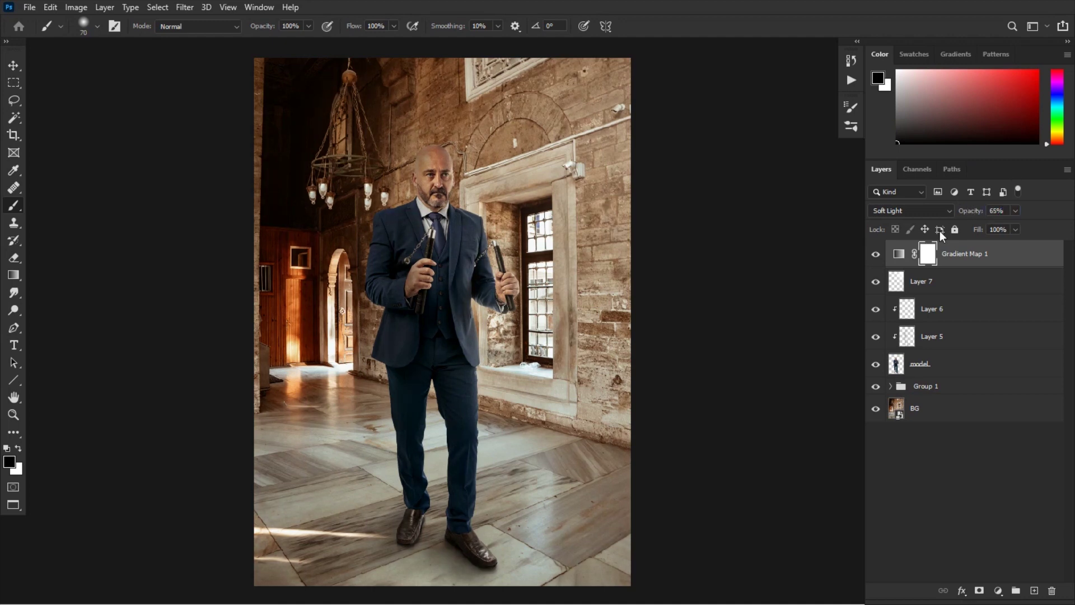
left_click(877, 254)
left_click(877, 255)
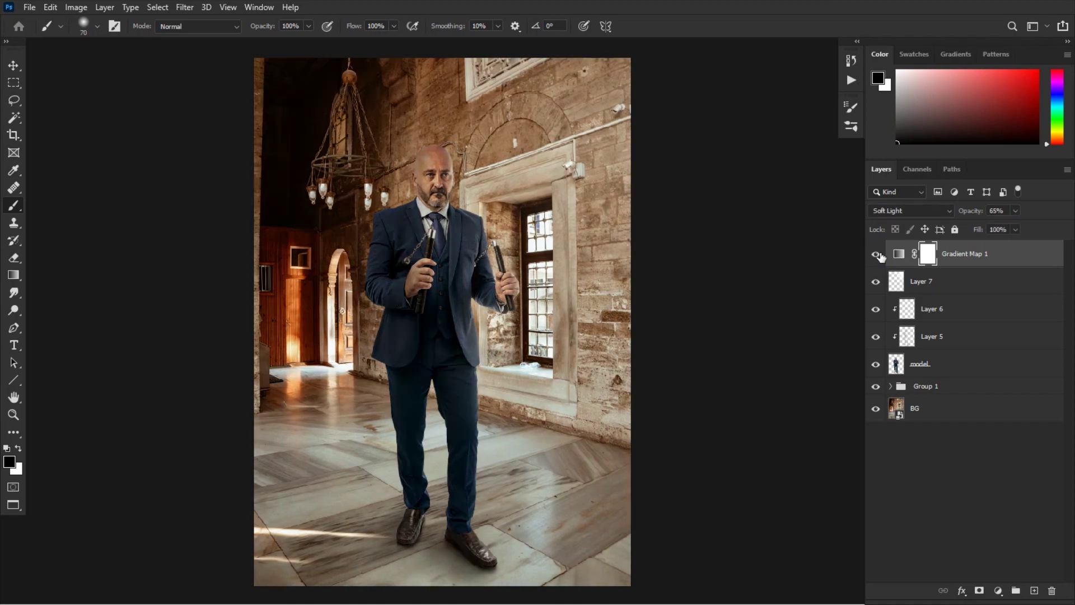